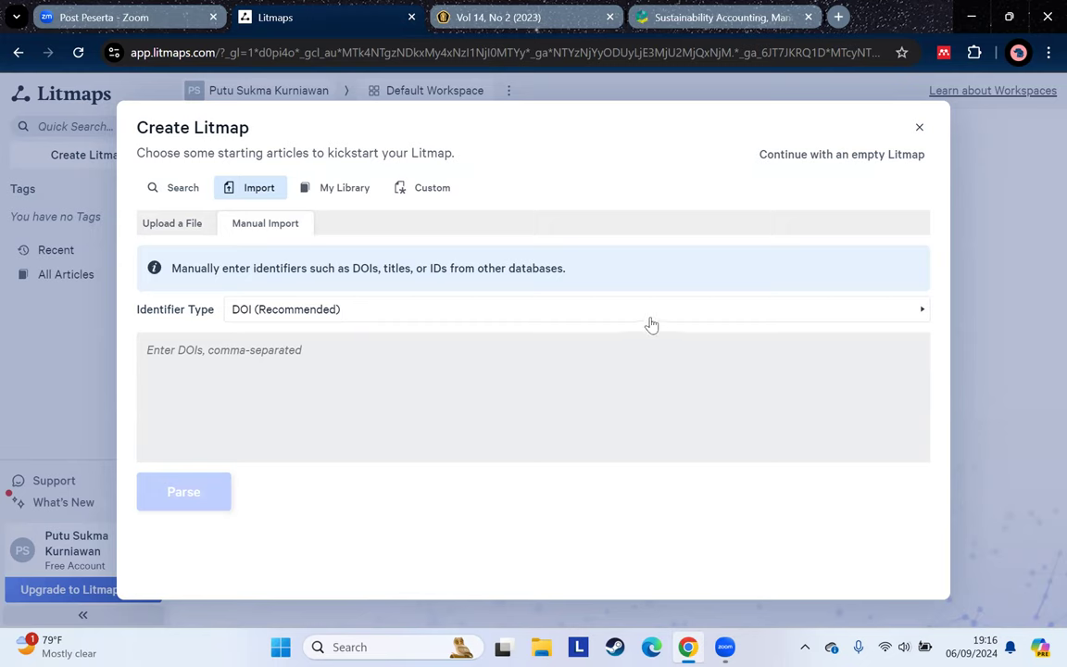
# View the My Library and Custom sources for starting articles and return to the article search
pyautogui.click(336, 191)
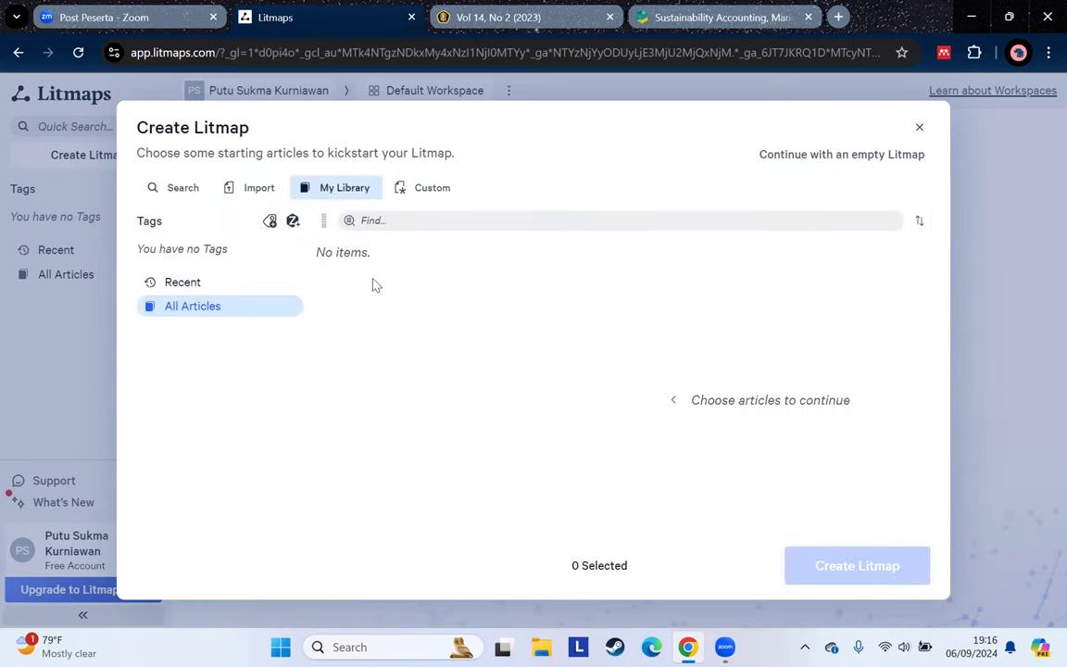
pyautogui.click(427, 193)
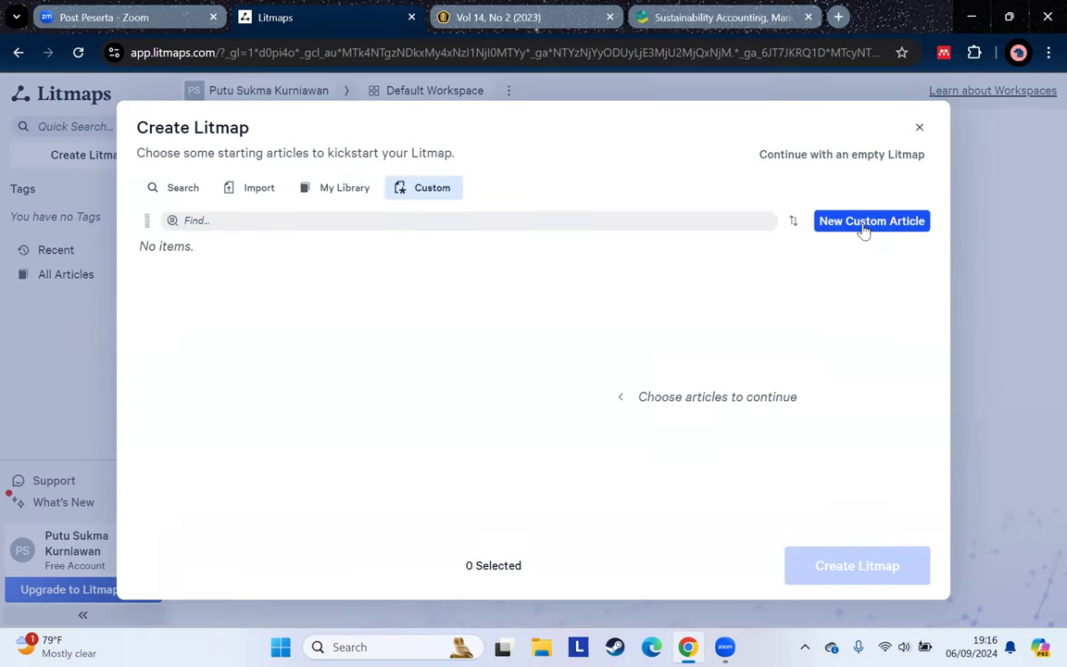
pyautogui.click(182, 200)
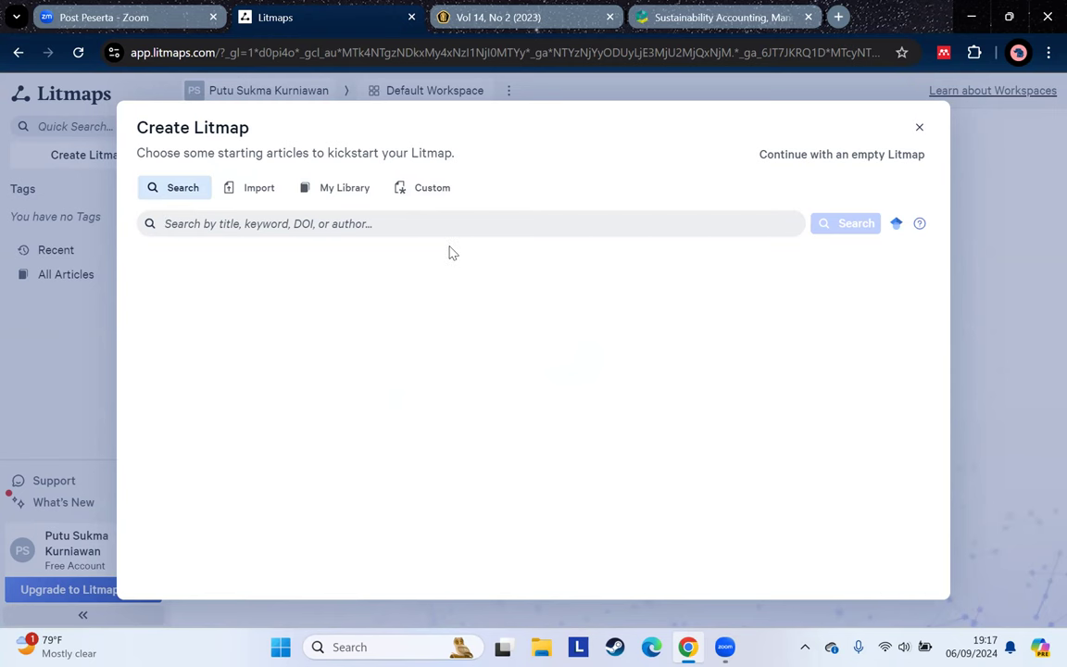
# Switch to the Jurnal Akuntansi Multiparadigma issue page and open the article "RAHASIA GUANXI DALAM PRAKTIK AKUNTANSI DAN BISNIS ETNIS TIONGHOA"
pyautogui.hotkey('ctrl', 'Tab')
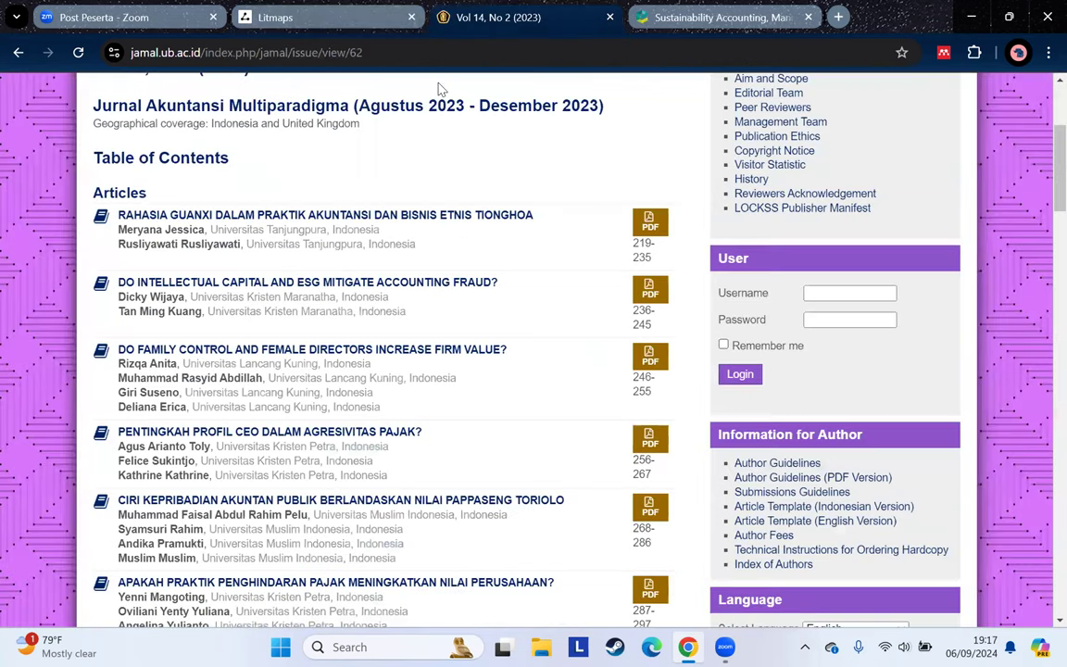
pyautogui.scroll(1, 507, 386)
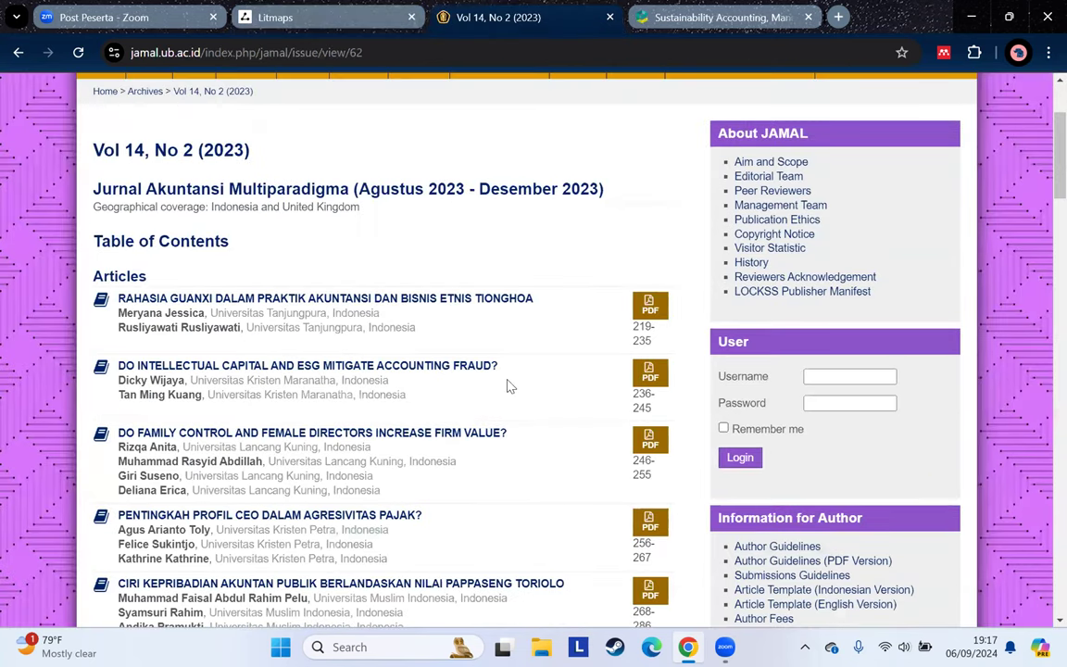
pyautogui.scroll(-1, 508, 394)
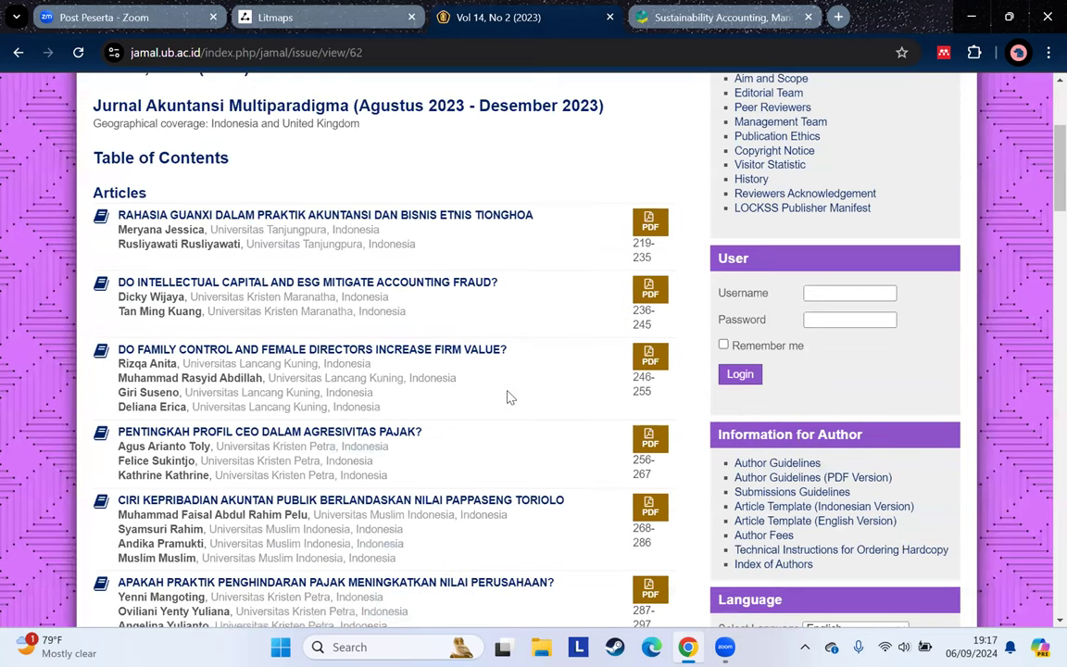
pyautogui.scroll(1, 507, 397)
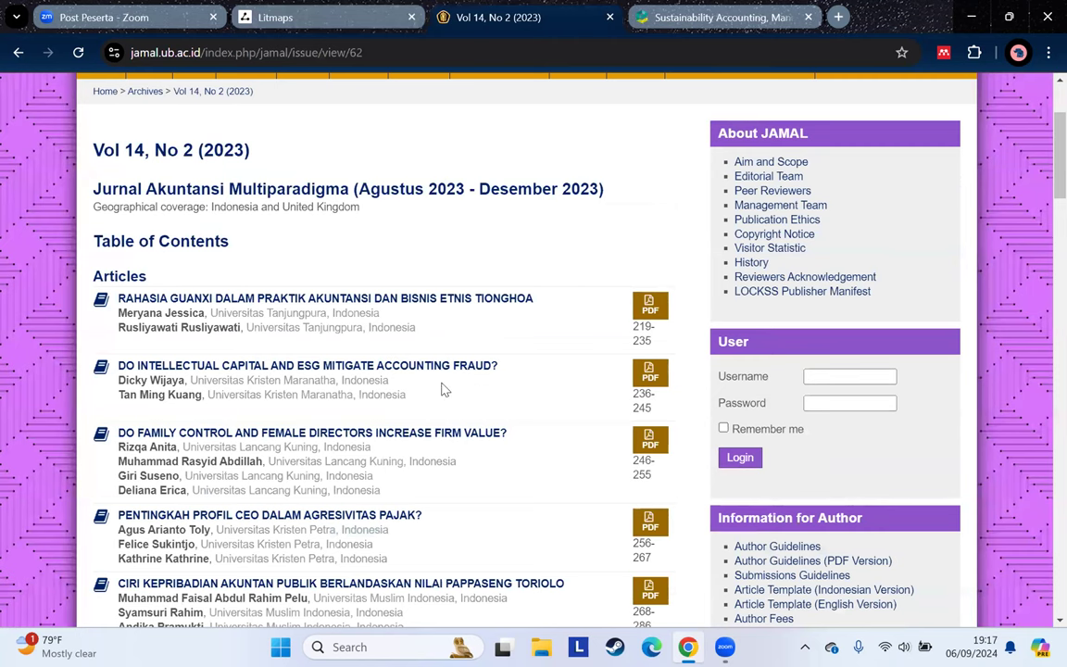
pyautogui.click(248, 306)
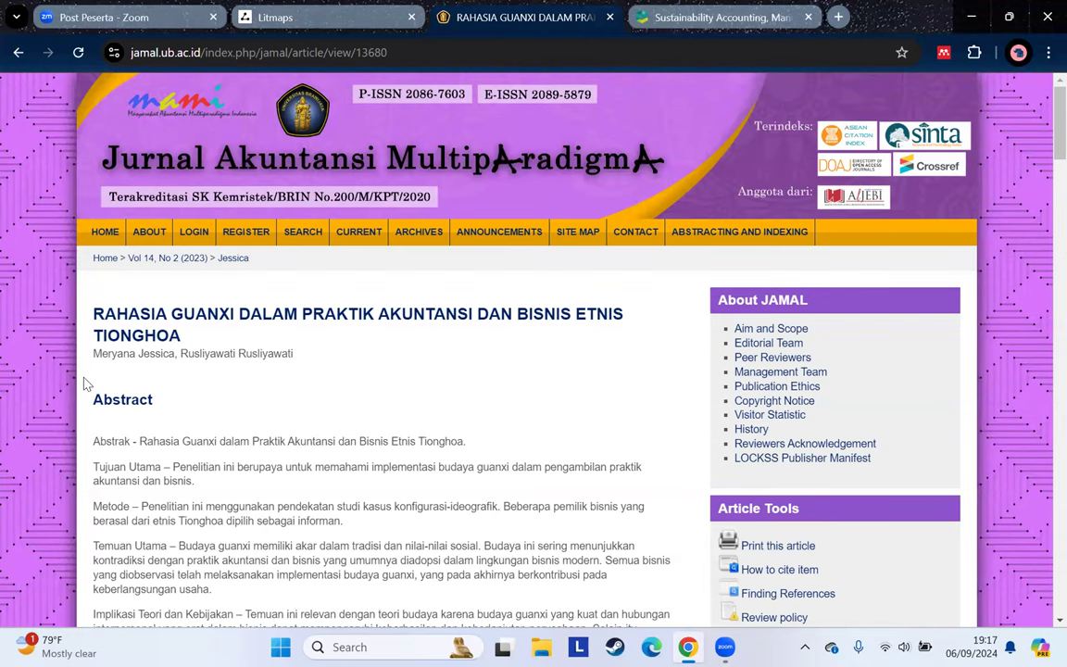
# Examine the article's Indonesian abstract, highlighting the research approach "studi kasus konfigurasi-ideografik" in the method paragraph
pyautogui.scroll(-3, 85, 382)
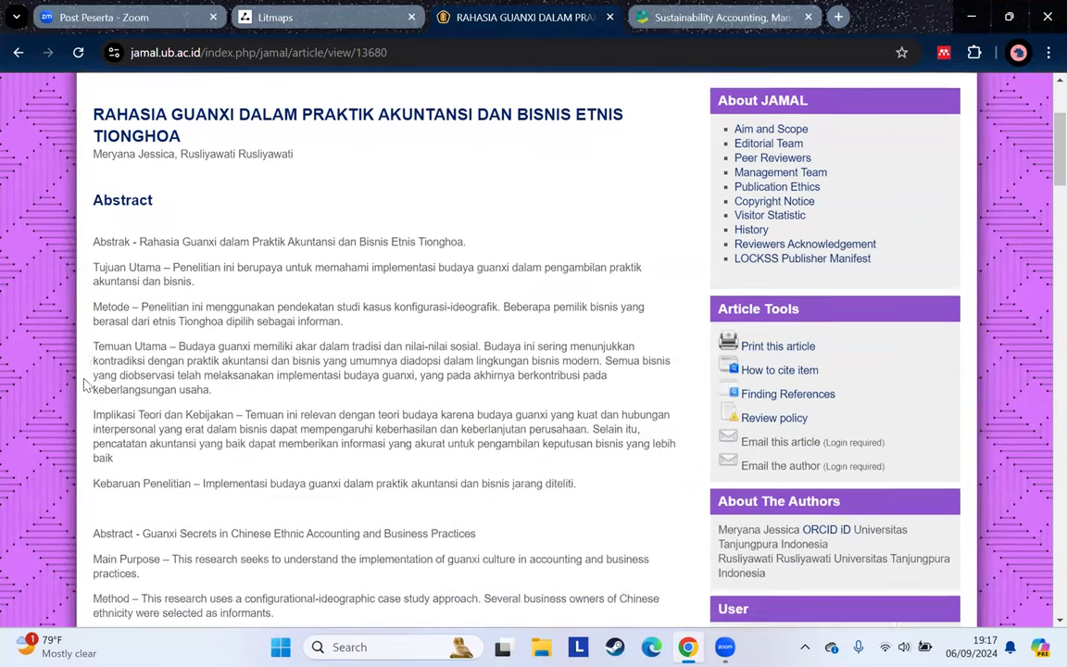
pyautogui.scroll(1, 86, 383)
pyautogui.scroll(1, 86, 382)
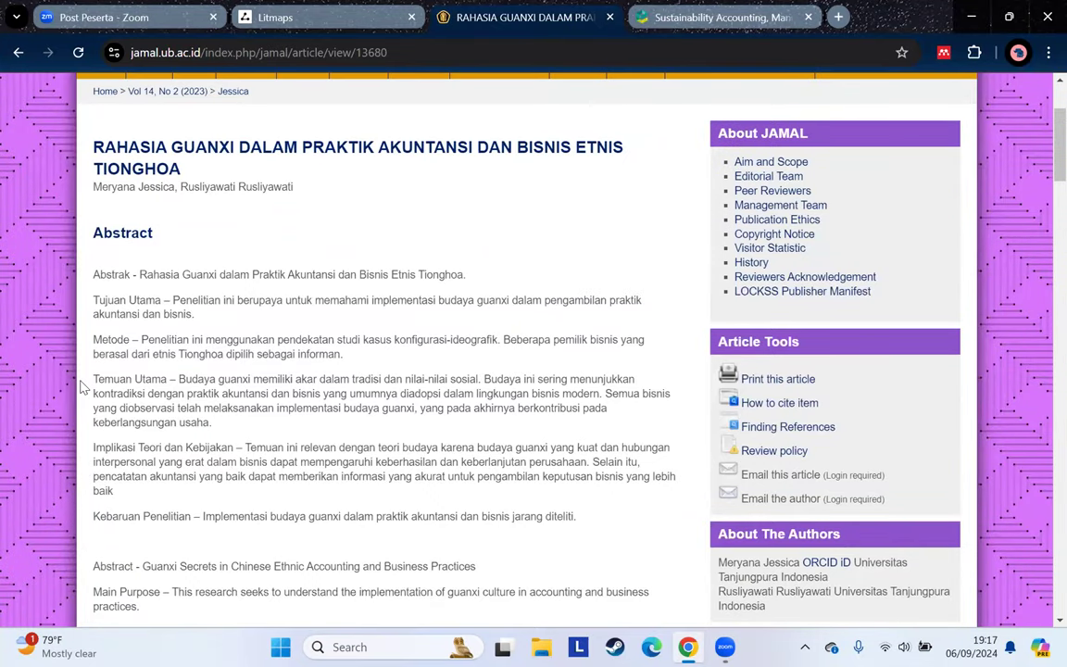
pyautogui.moveTo(336, 341); pyautogui.dragTo(498, 341)
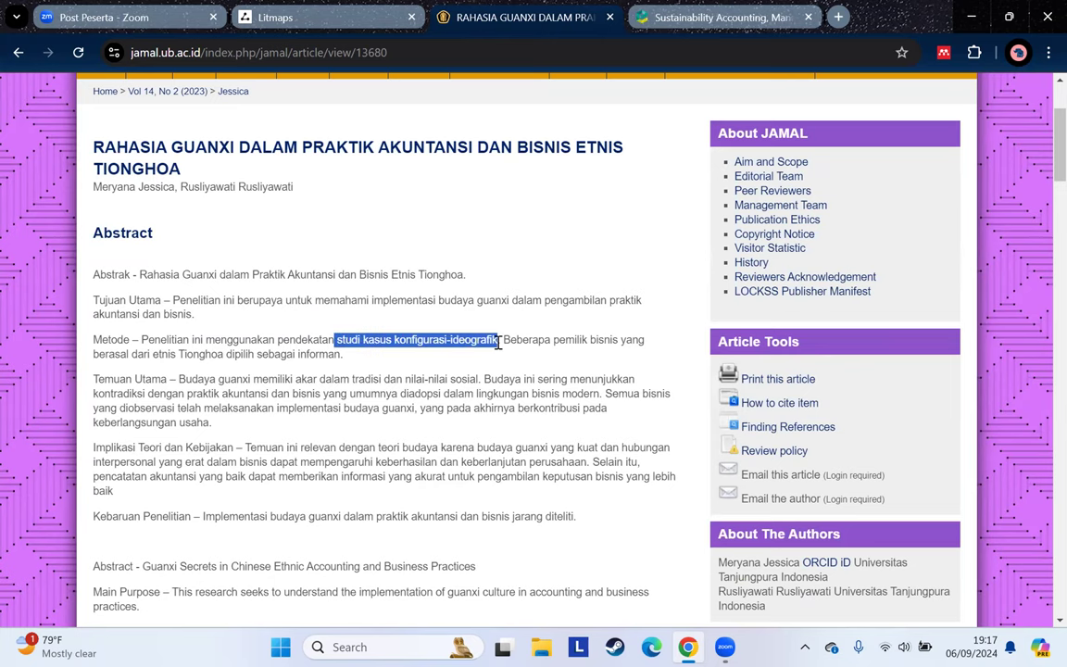
pyautogui.click(431, 359)
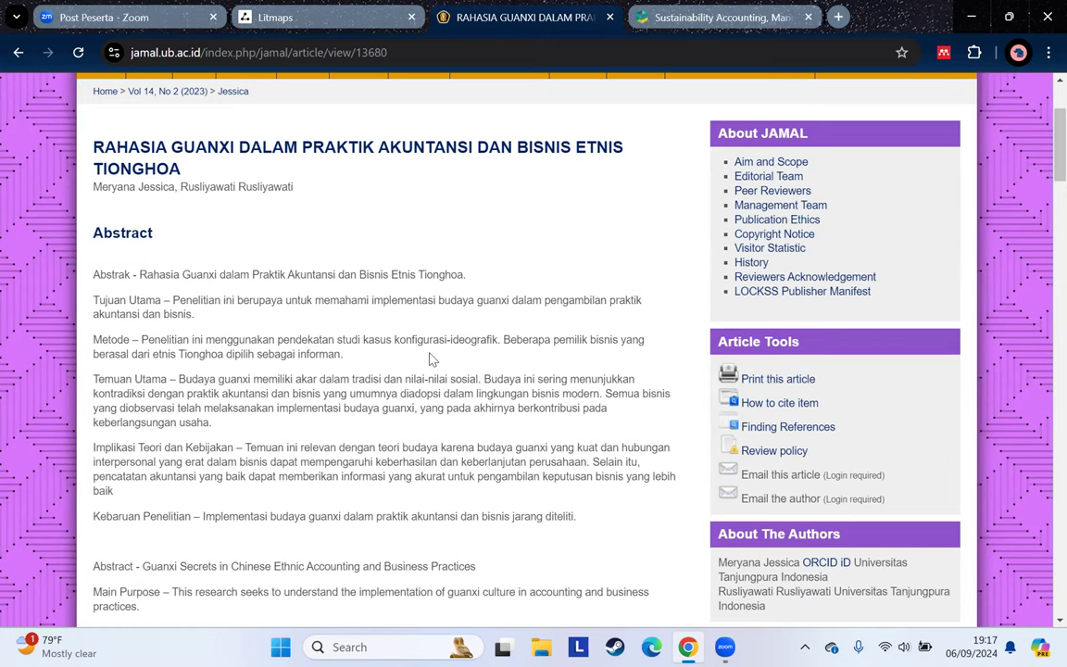
# Examine the article's keywords, full-text link and reference list, and follow its DOI link back to the article page
pyautogui.scroll(-10, 431, 360)
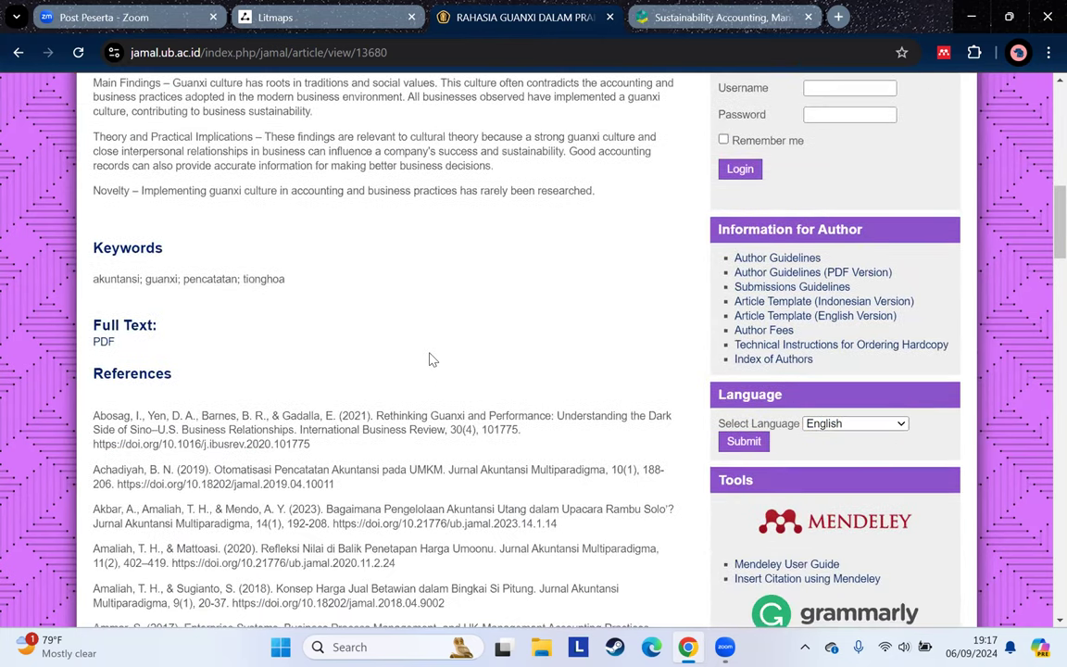
pyautogui.scroll(-2, 431, 359)
pyautogui.scroll(2, 430, 352)
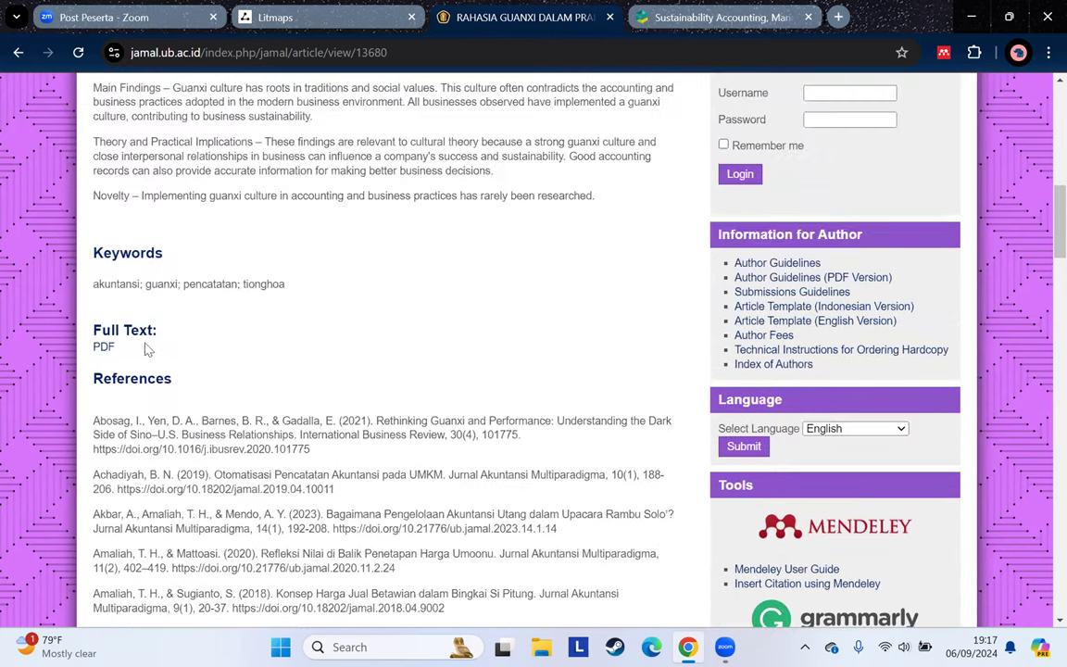
pyautogui.scroll(-6, 455, 366)
pyautogui.scroll(8, 455, 368)
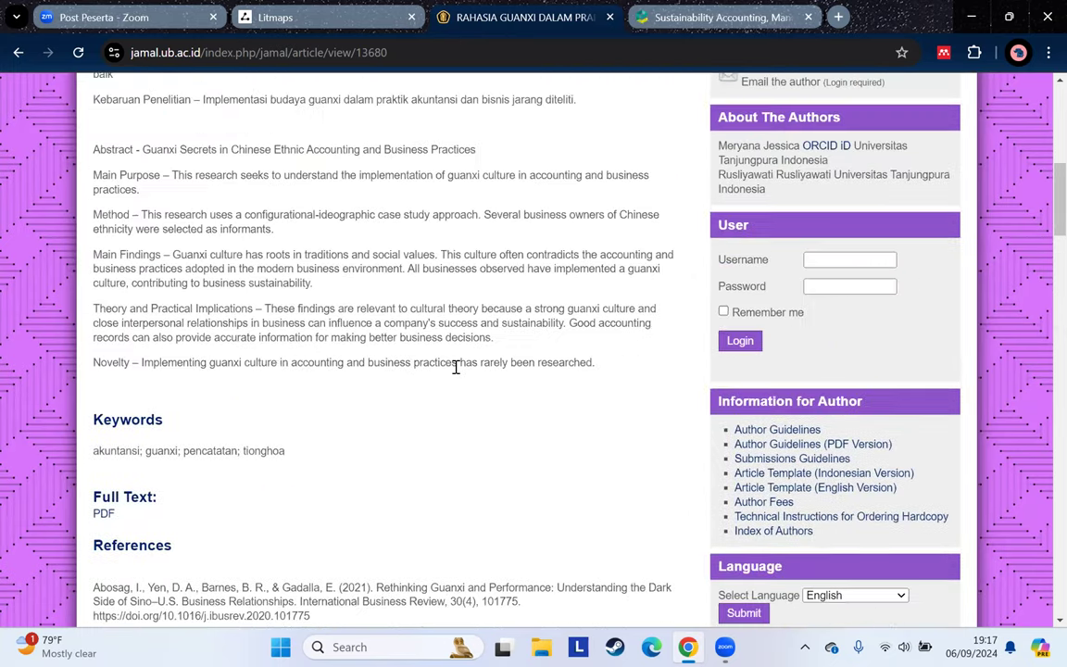
pyautogui.scroll(6, 454, 366)
pyautogui.scroll(-3, 453, 361)
pyautogui.scroll(-10, 451, 362)
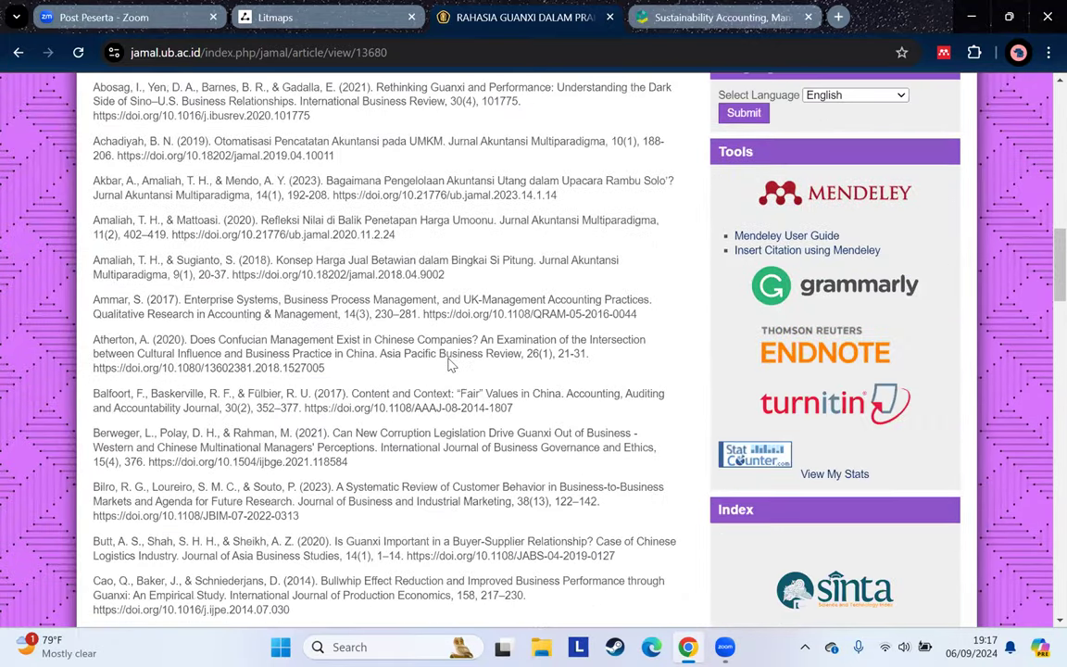
pyautogui.scroll(-20, 451, 364)
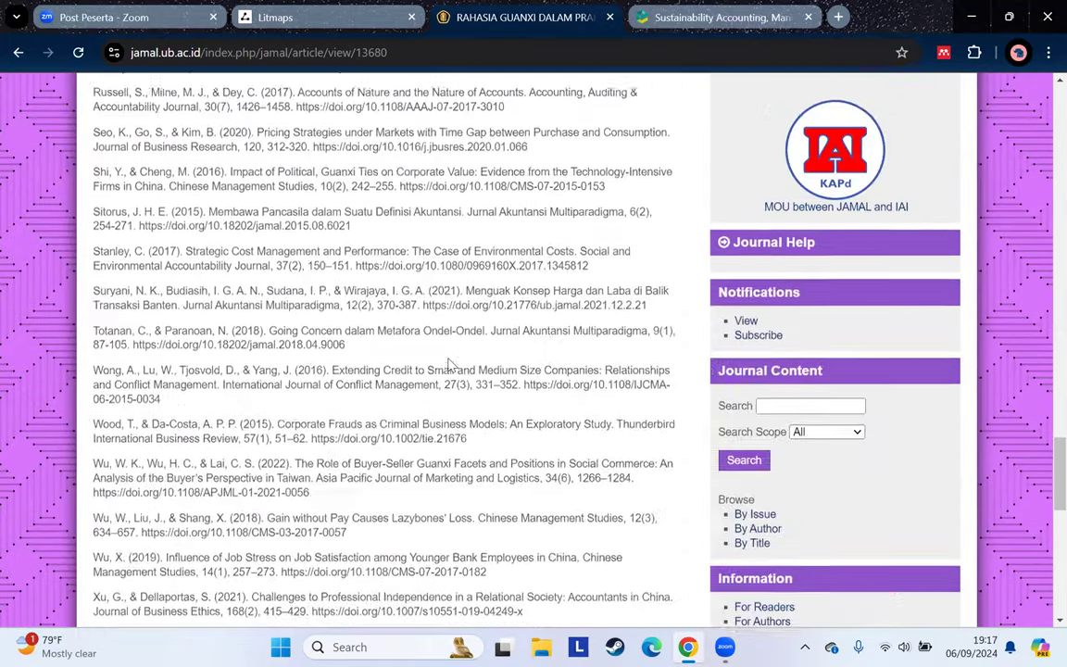
pyautogui.scroll(-7, 448, 364)
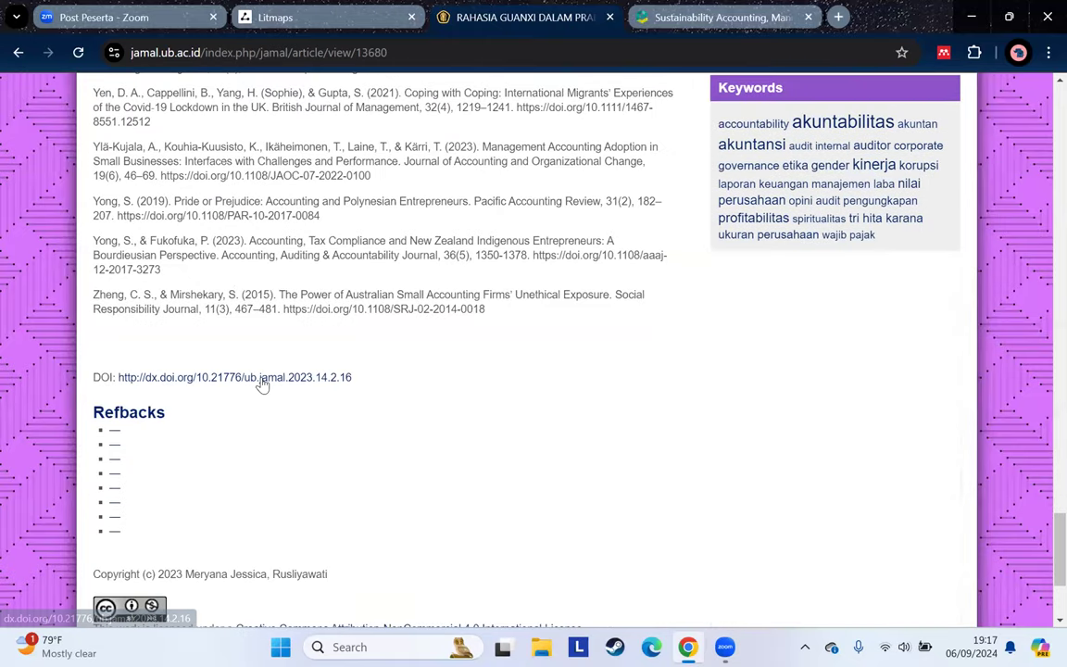
pyautogui.click(273, 385)
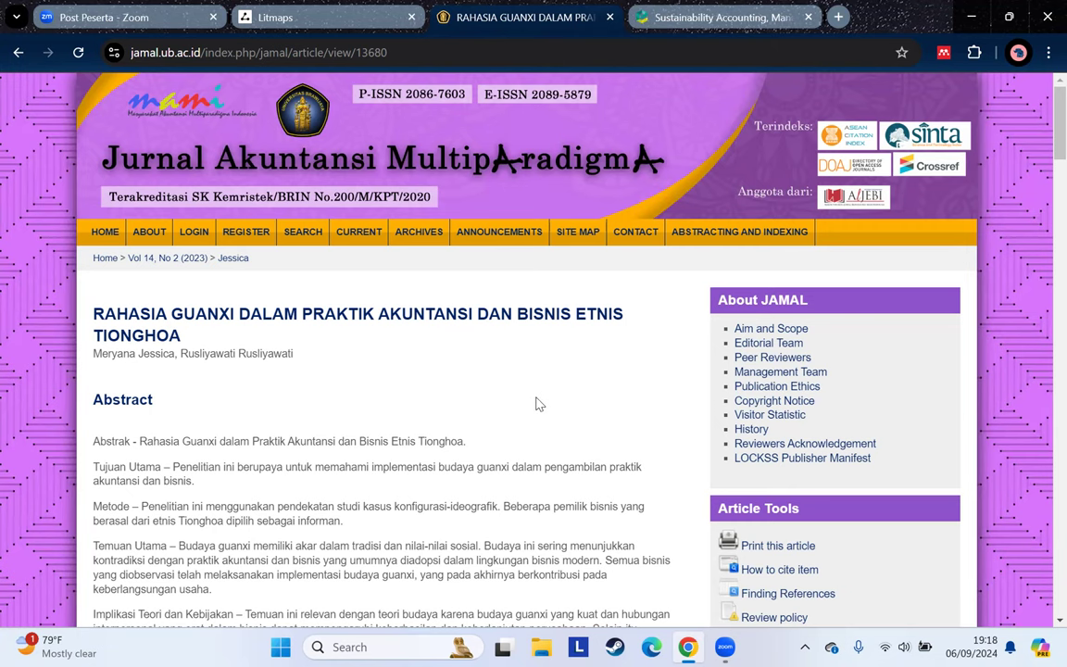
pyautogui.scroll(-3, 535, 404)
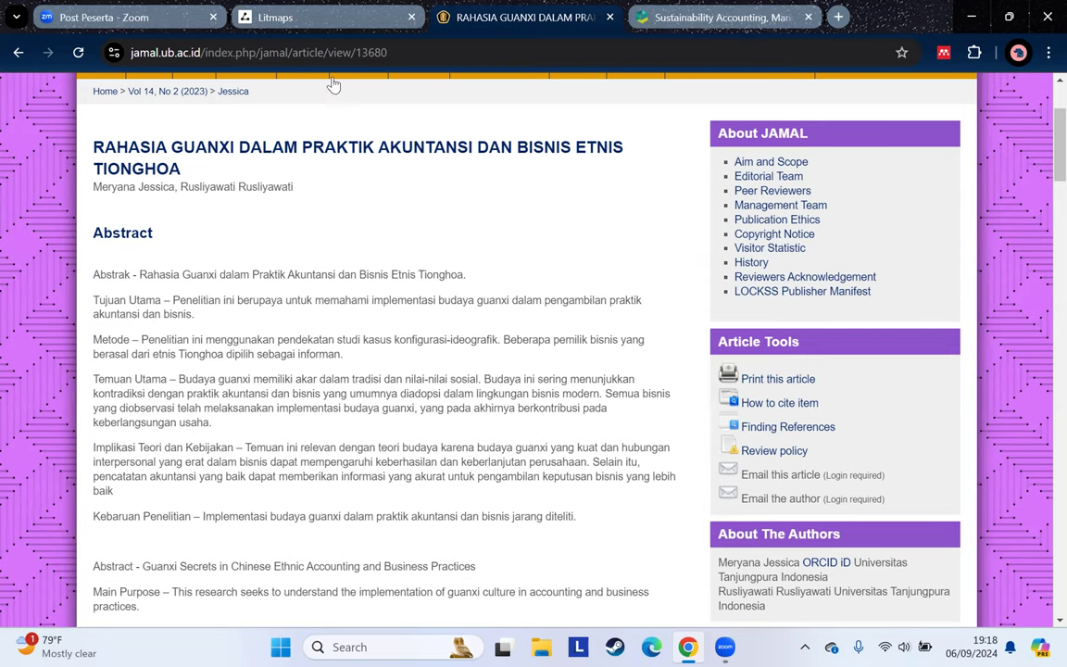
# Copy the full title of the guanxi article from its journal page
pyautogui.hotkey('ctrl', 'shift', 'Tab')
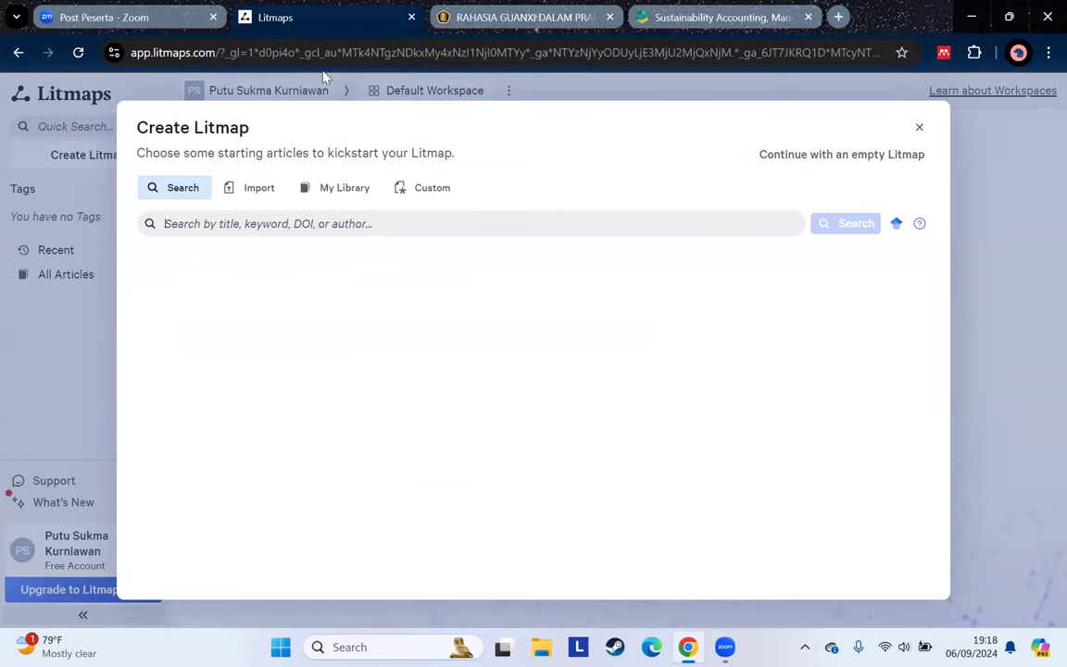
pyautogui.hotkey('ctrl', 'Tab')
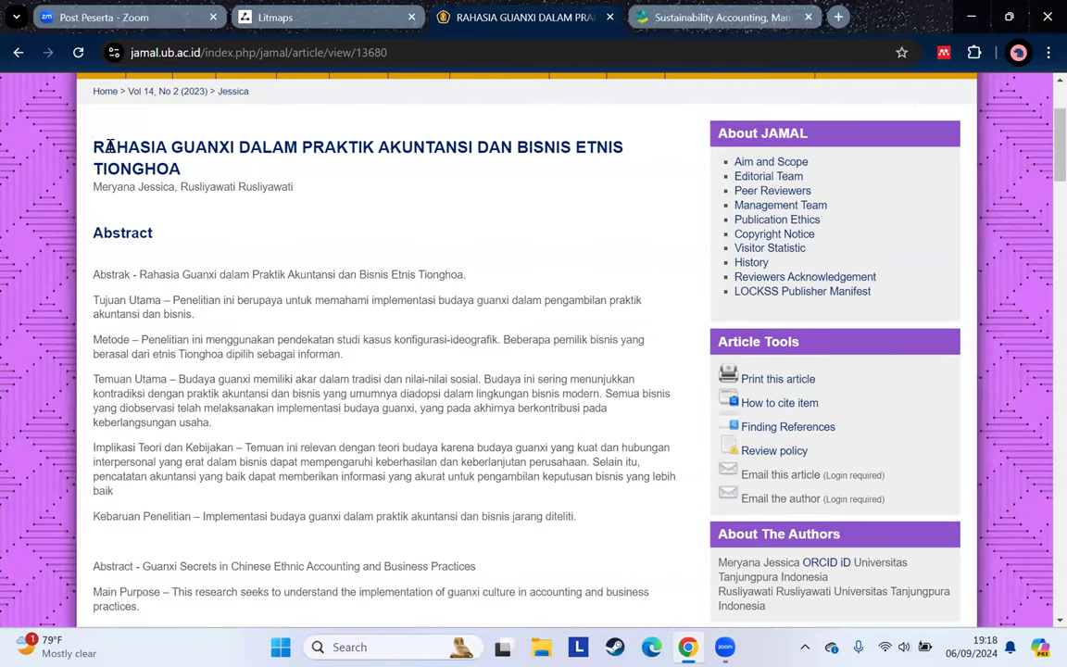
pyautogui.moveTo(95, 141); pyautogui.dragTo(192, 172)
pyautogui.rightClick(193, 172)
pyautogui.click(183, 171)
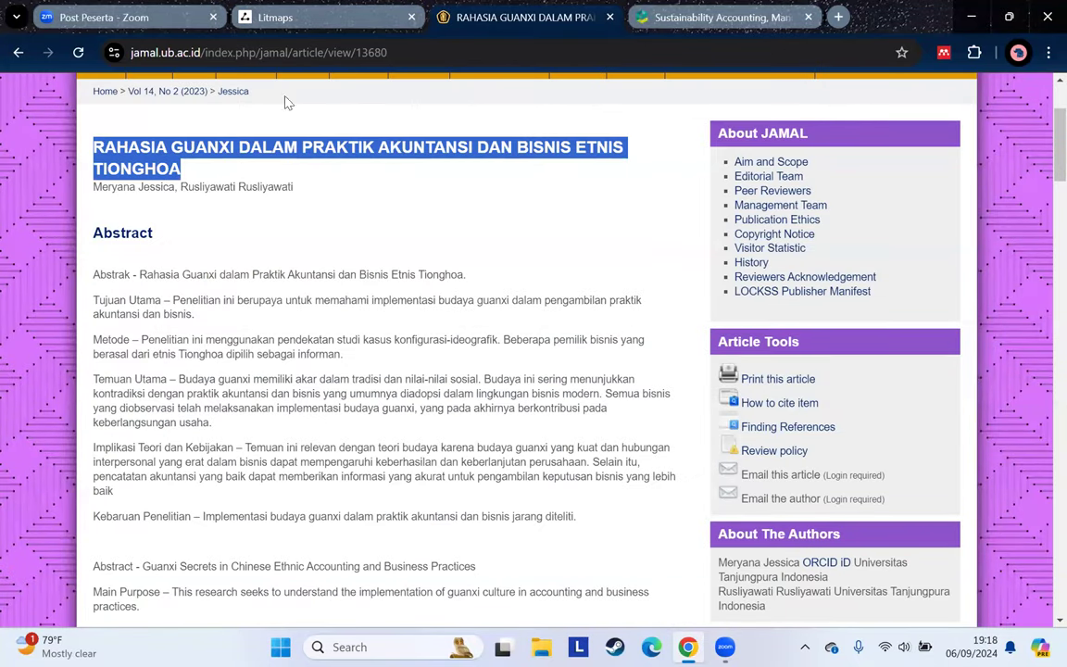
# Switch to Litmaps and search for the copied title "RAHASIA GUANXI DALAM PRAKTIK AKUNTANSI DAN BISNIS ETNIS TIONGHOA"
pyautogui.hotkey('ctrl', 'shift', 'Tab')
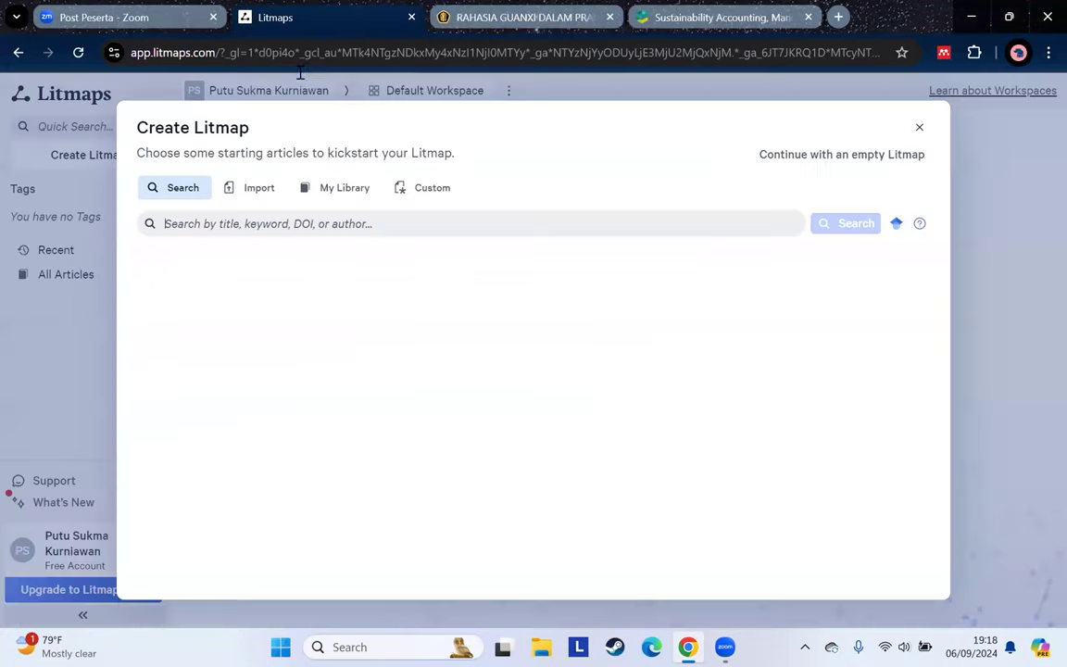
pyautogui.rightClick(313, 223)
pyautogui.click(352, 384)
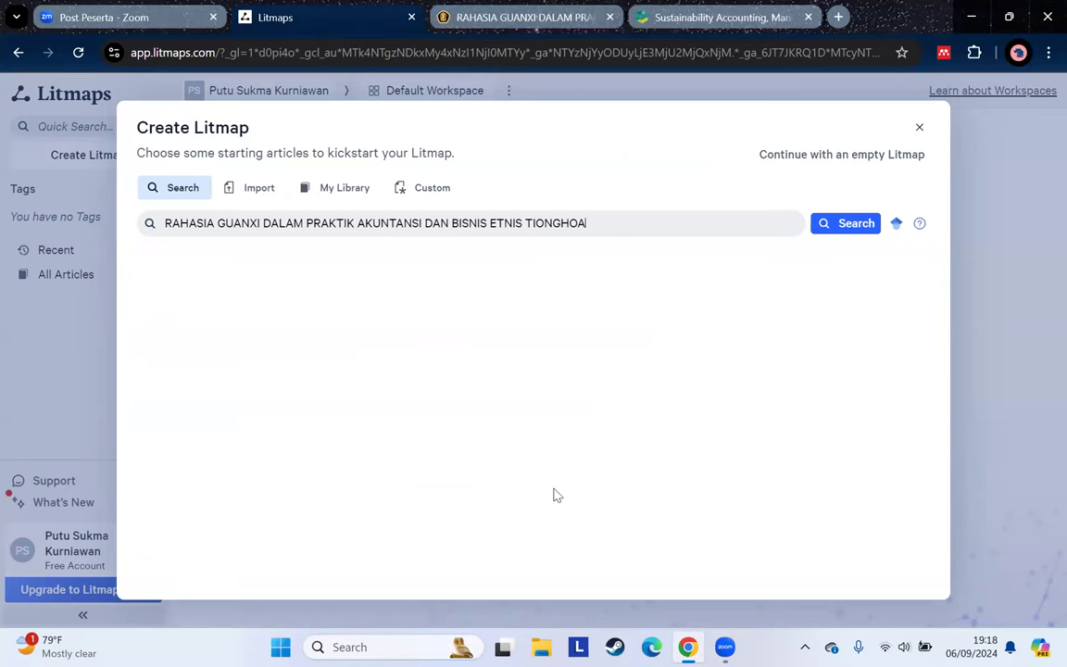
pyautogui.click(852, 228)
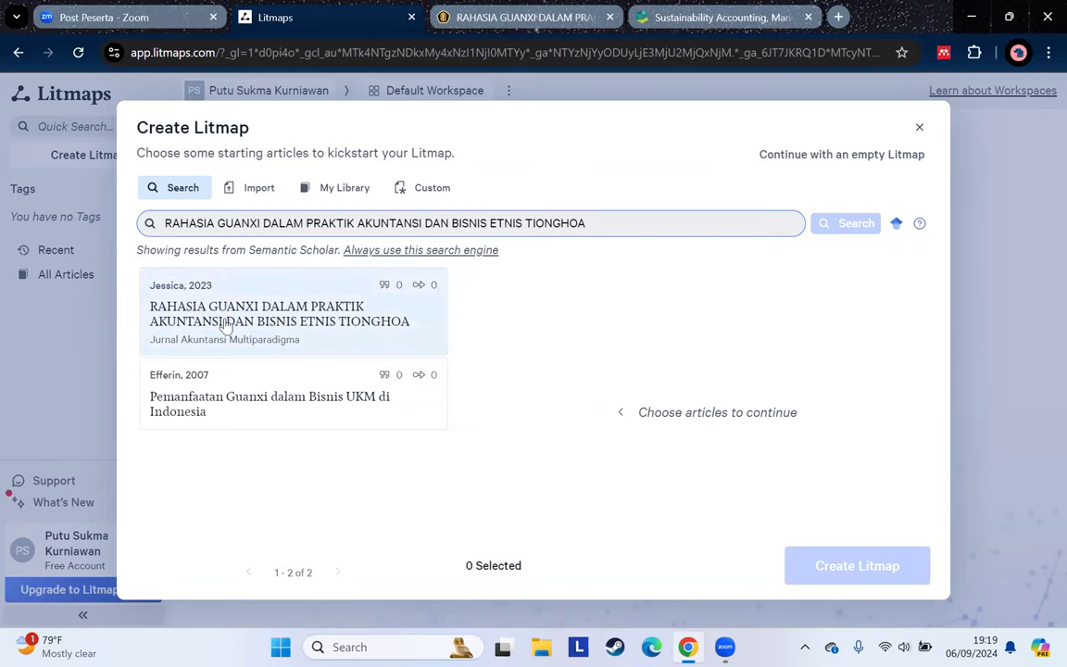
# Check the title on the article's journal page against the search results and return to Litmaps
pyautogui.click(584, 11)
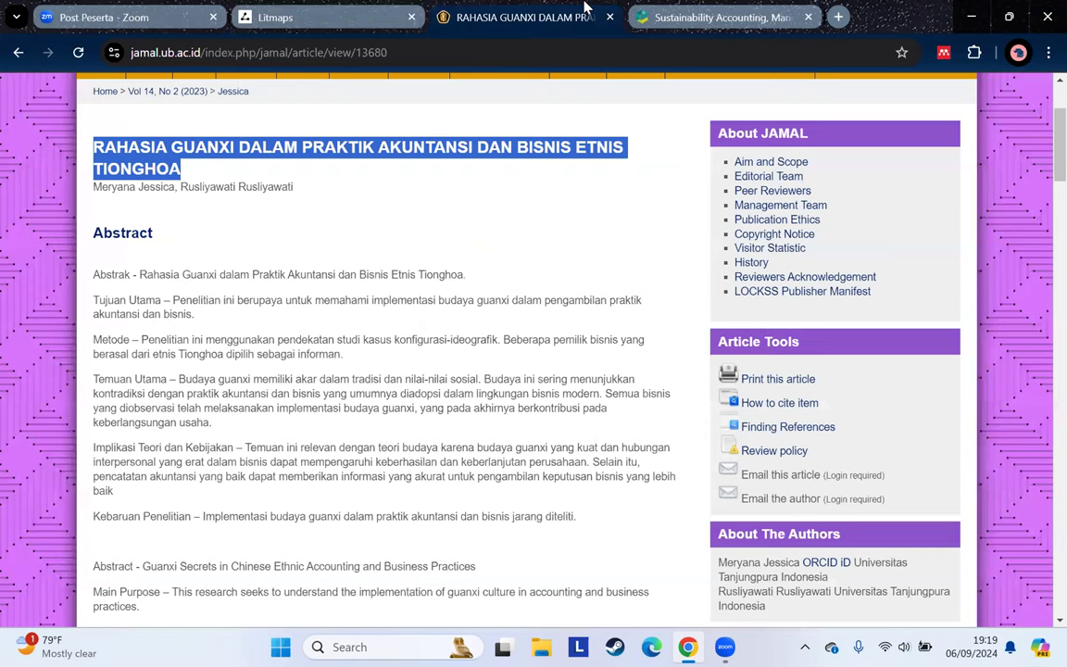
pyautogui.click(153, 182)
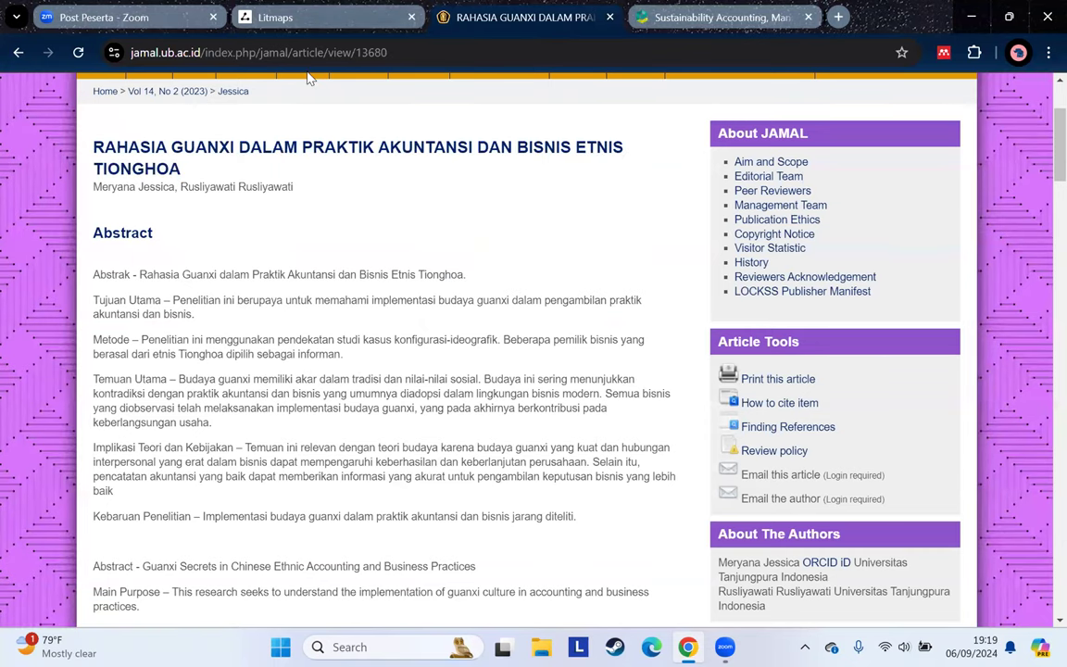
pyautogui.click(315, 17)
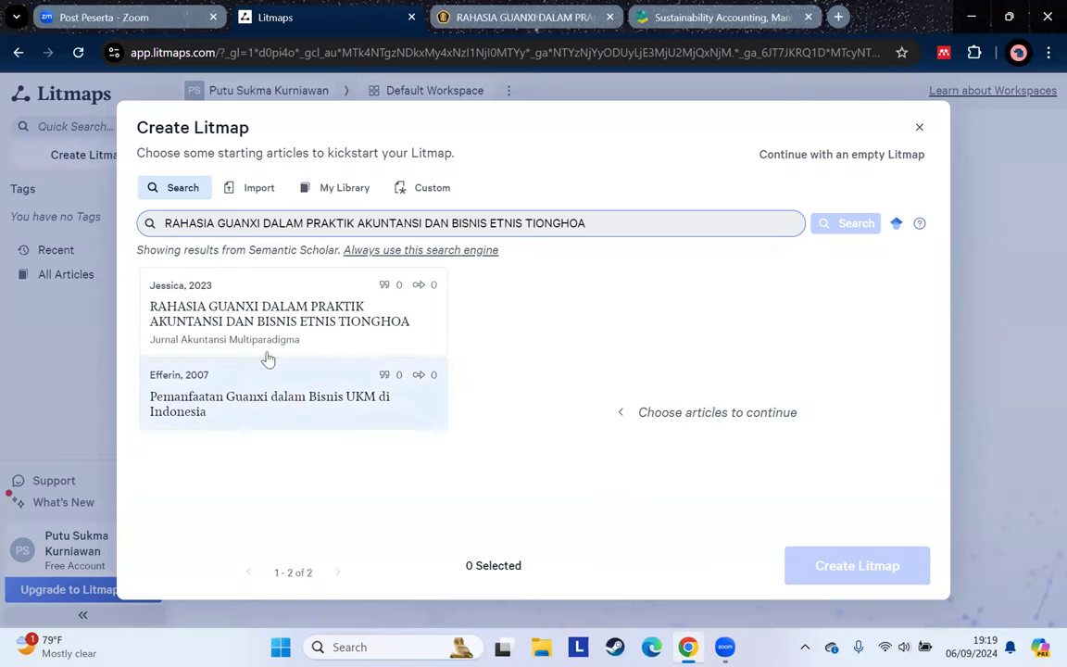
# Try selecting both guanxi articles in the search results as starting articles, and deselect them again
pyautogui.click(269, 307)
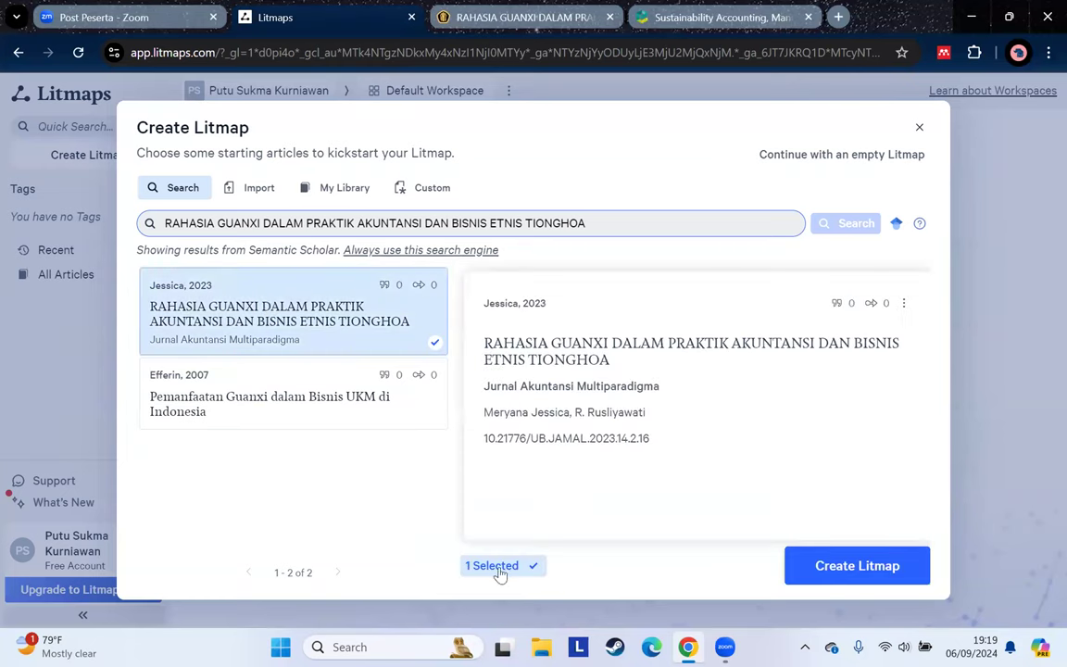
pyautogui.click(312, 397)
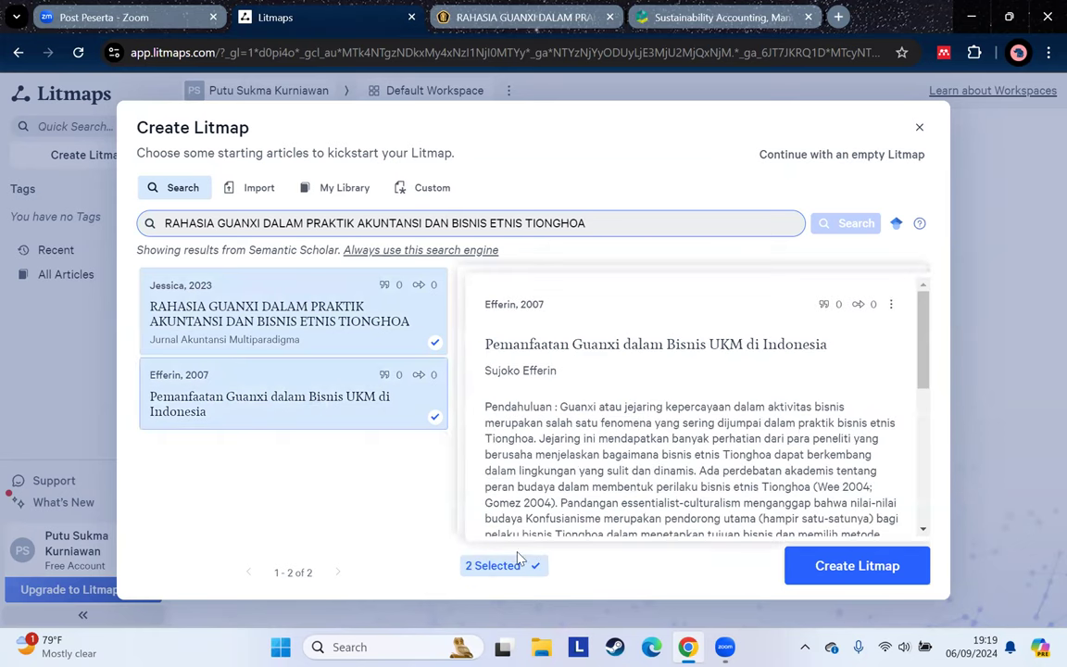
pyautogui.moveTo(920, 374); pyautogui.dragTo(917, 305)
pyautogui.click(321, 382)
pyautogui.click(362, 326)
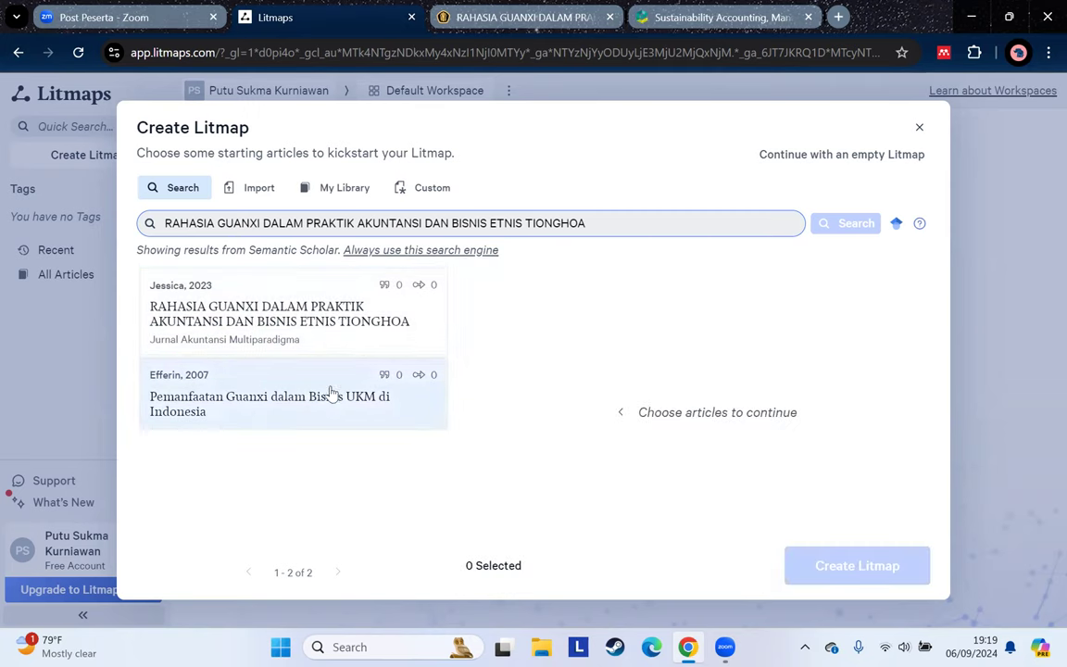
# Create a Litmap from the 2023 article "RAHASIA GUANXI DALAM PRAKTIK AKUNTANSI DAN BISNIS ETNIS TIONGHOA" alone and dismiss the welcome tutorial
pyautogui.moveTo(268, 285); pyautogui.dragTo(264, 301)
pyautogui.click(263, 301)
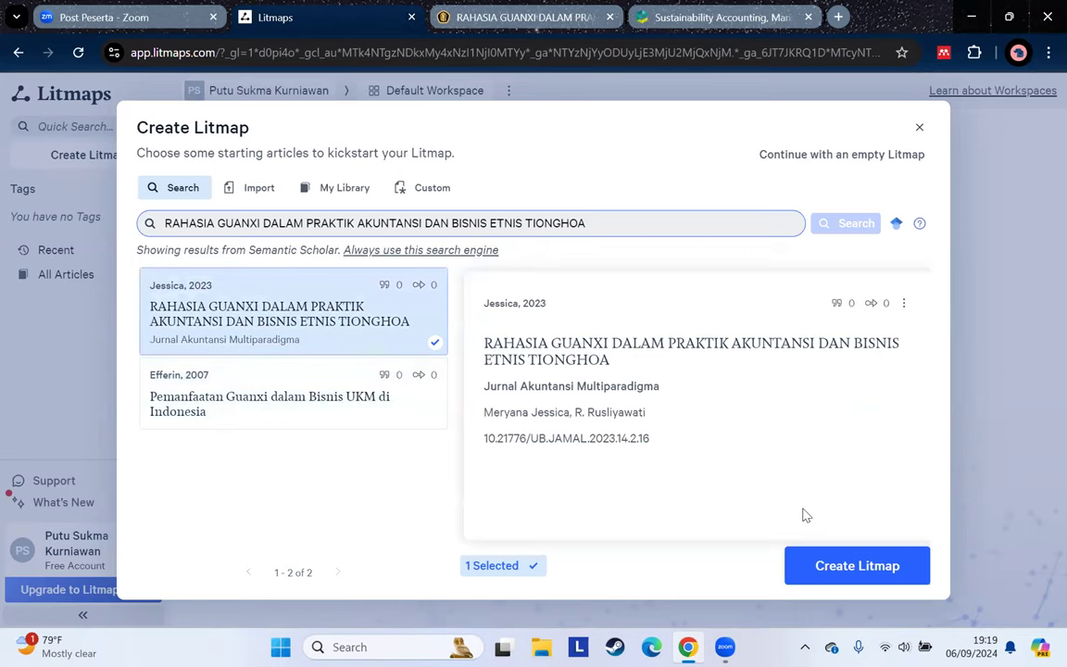
pyautogui.click(839, 573)
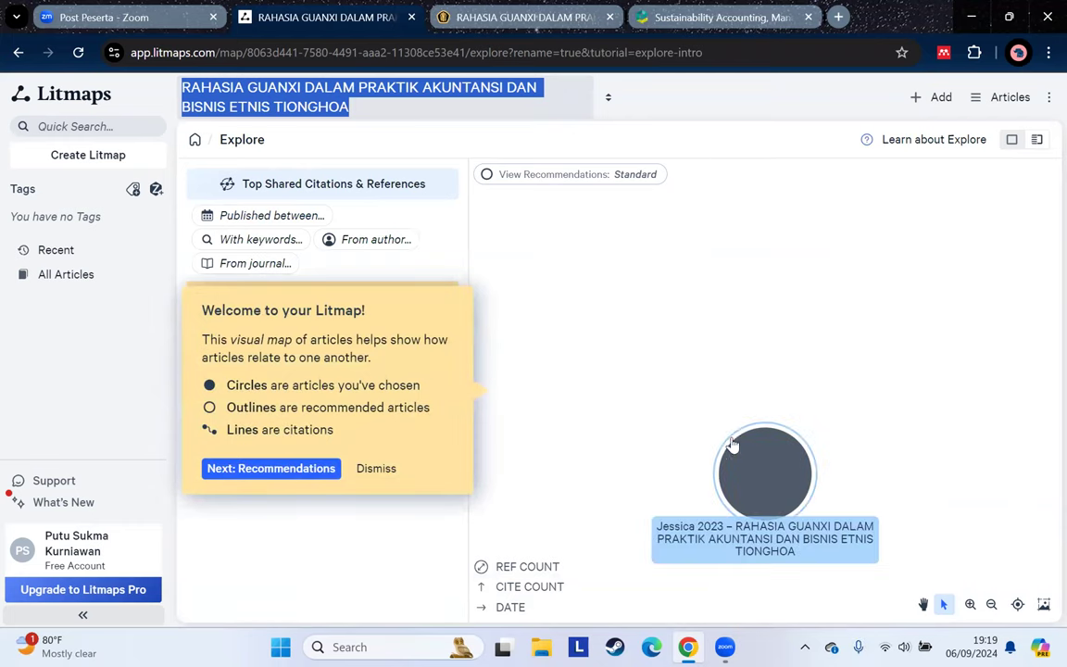
pyautogui.click(374, 471)
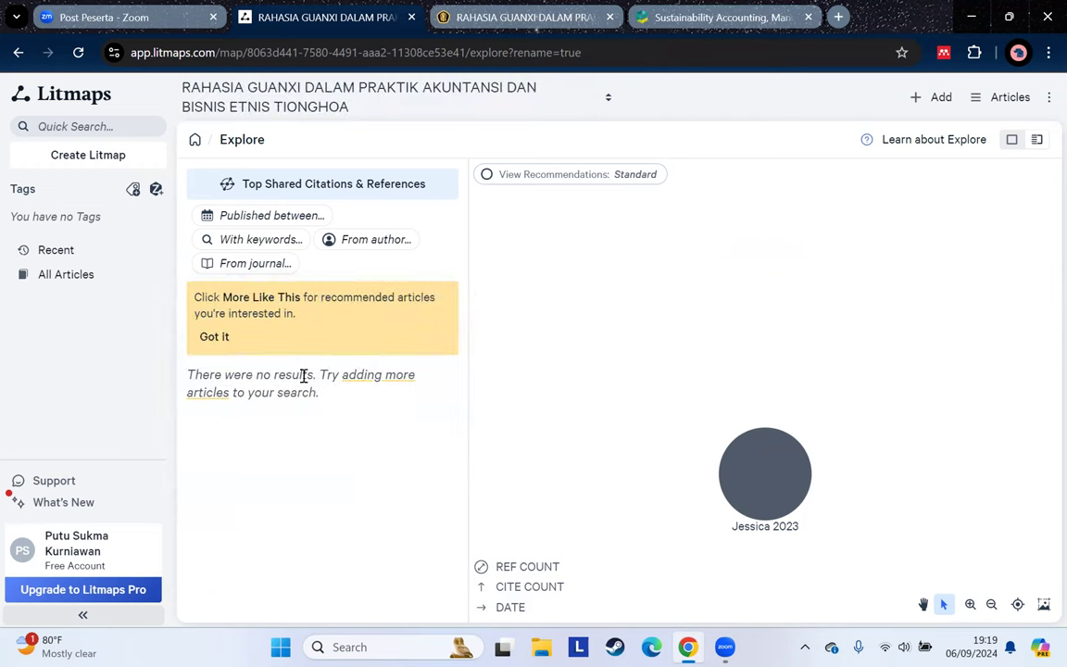
# Examine the new map's shared citations results and article node, and reopen Explore Related Articles from the map's overview
pyautogui.moveTo(191, 374); pyautogui.dragTo(339, 398)
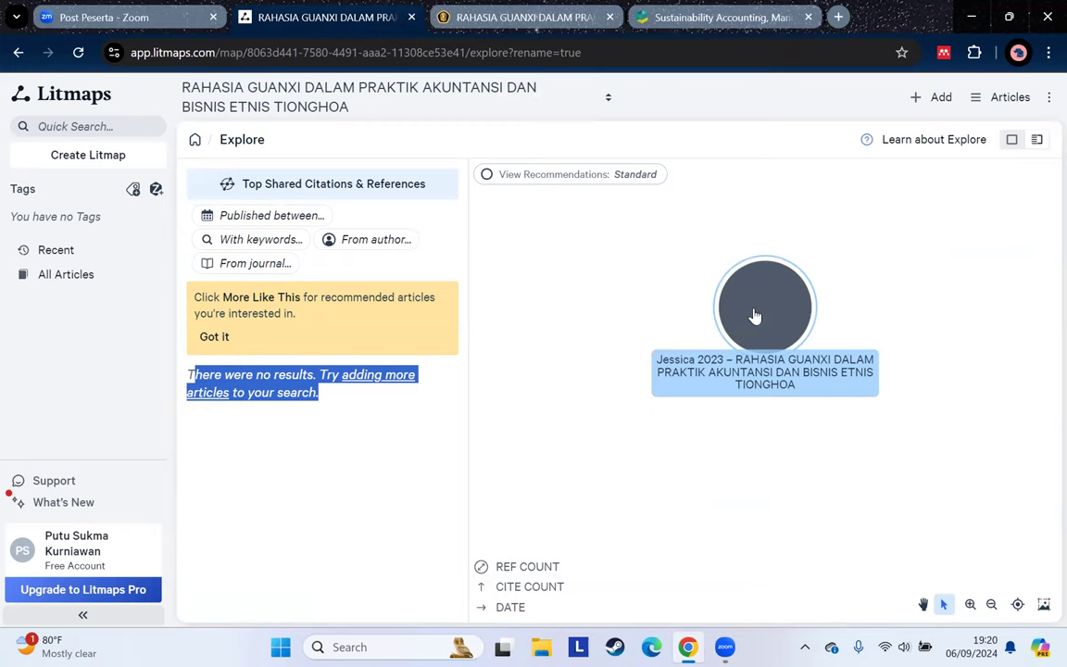
pyautogui.click(19, 55)
pyautogui.click(369, 478)
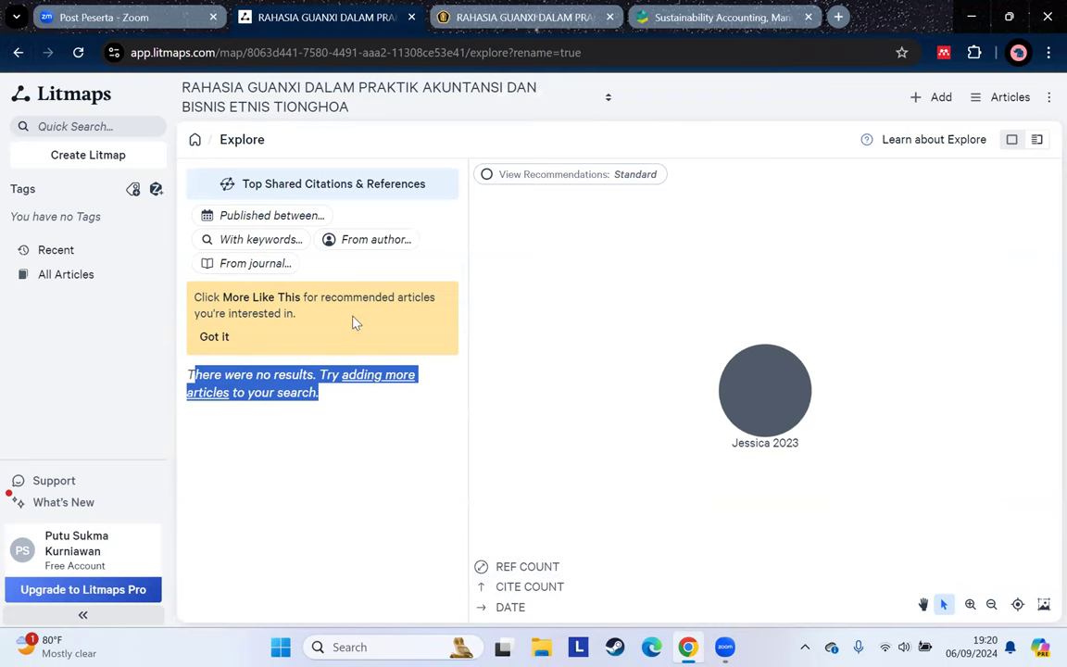
pyautogui.click(383, 279)
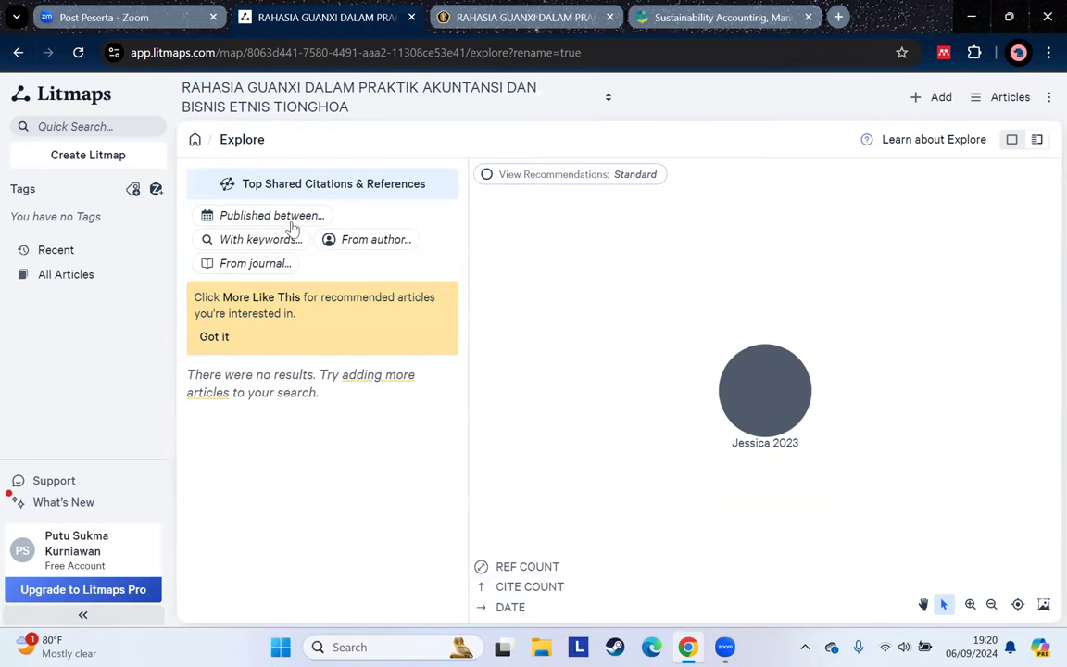
pyautogui.click(194, 141)
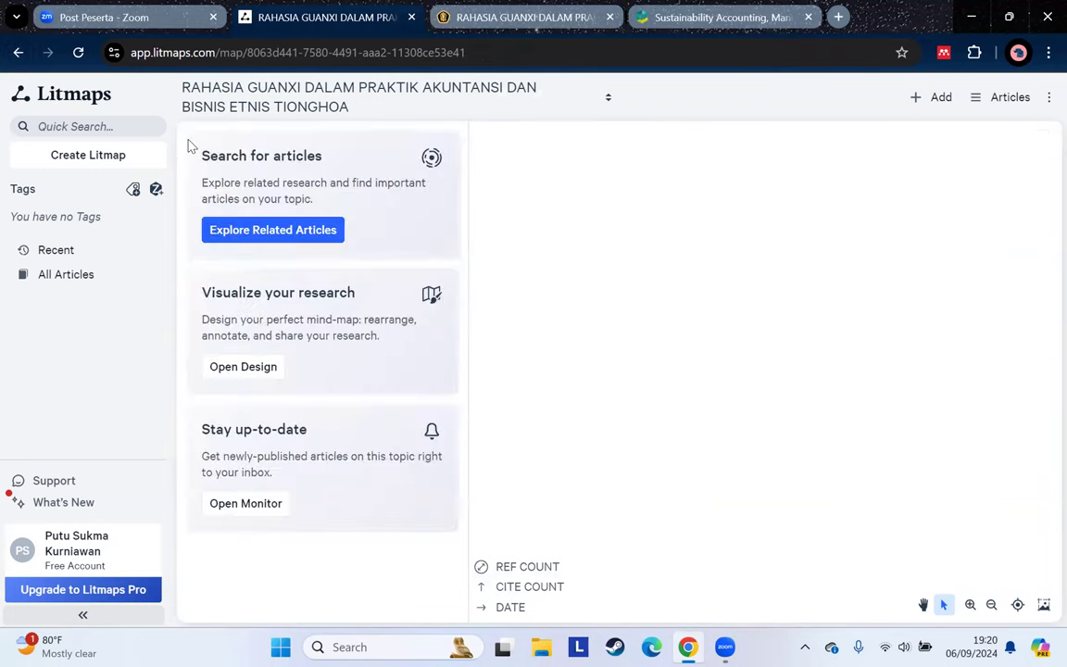
pyautogui.click(279, 231)
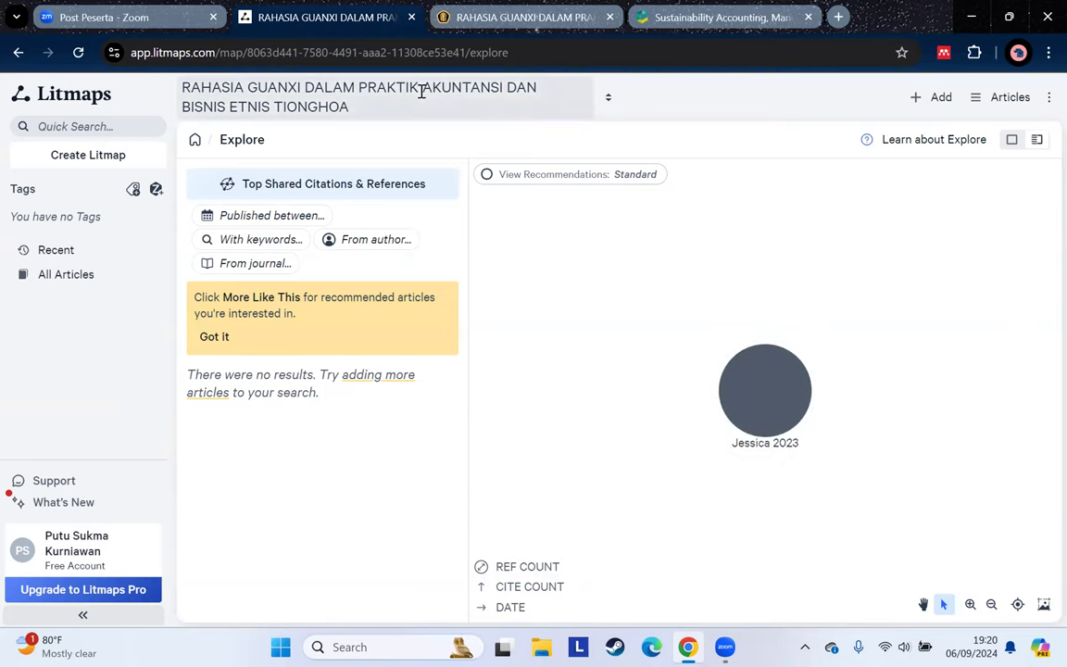
# Return to the workspace and delete the single-article guanxi Litmap
pyautogui.click(17, 54)
pyautogui.click(18, 54)
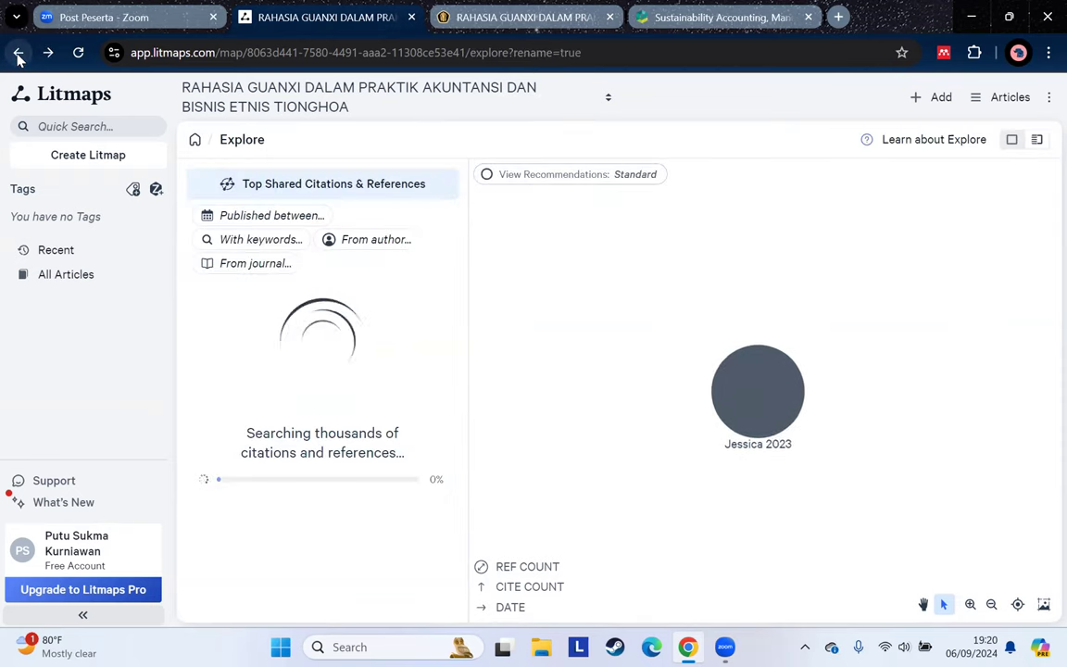
pyautogui.click(18, 53)
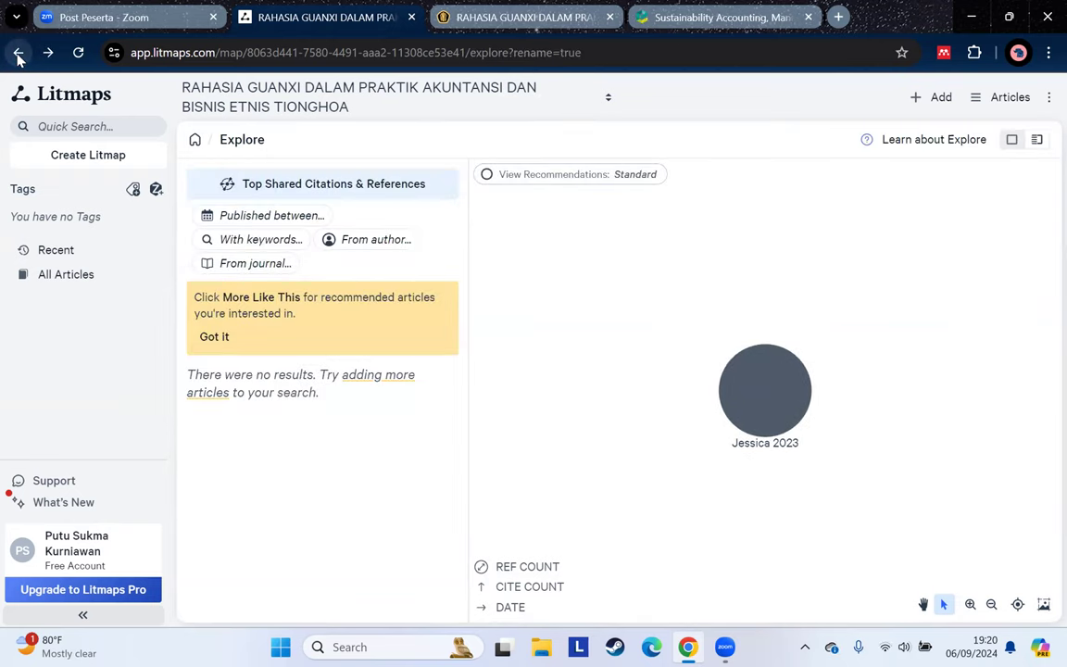
pyautogui.click(18, 53)
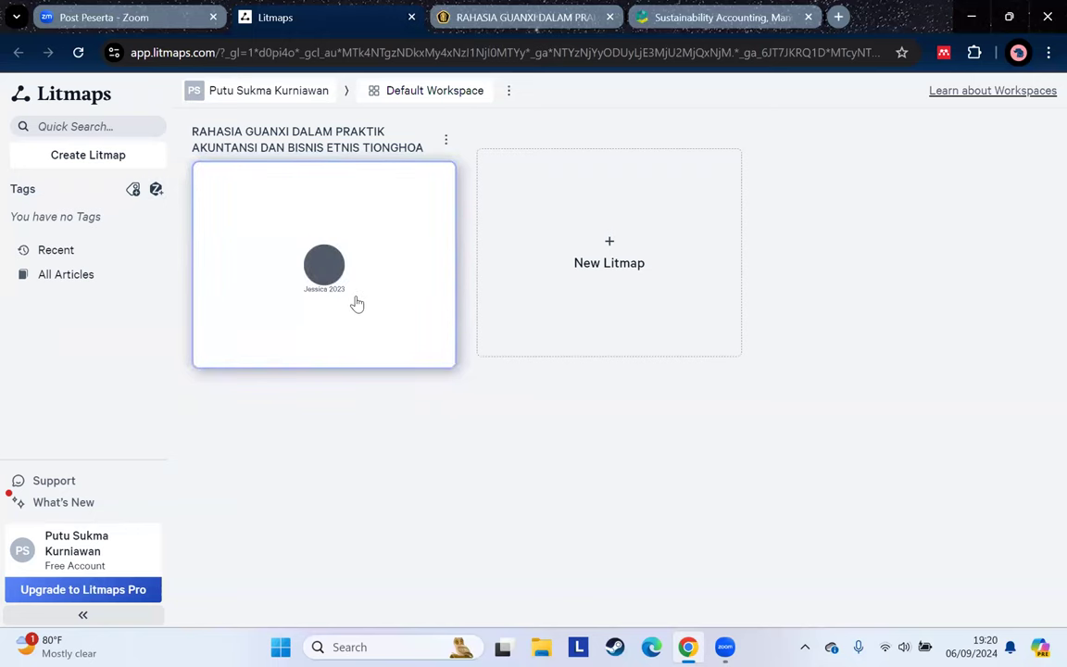
pyautogui.click(358, 303)
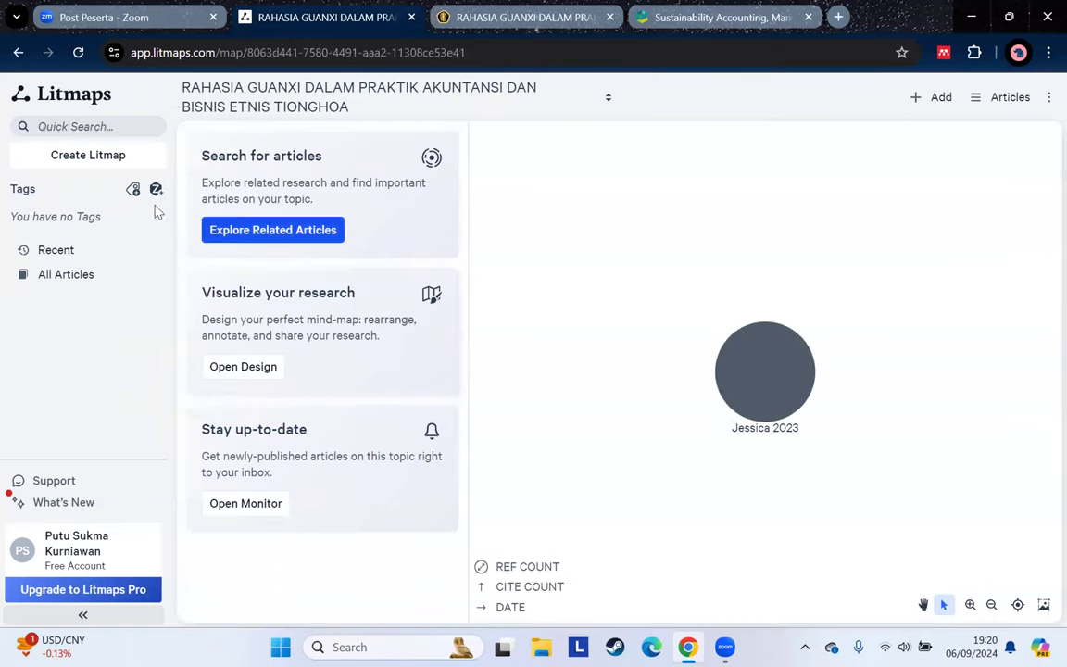
pyautogui.click(17, 52)
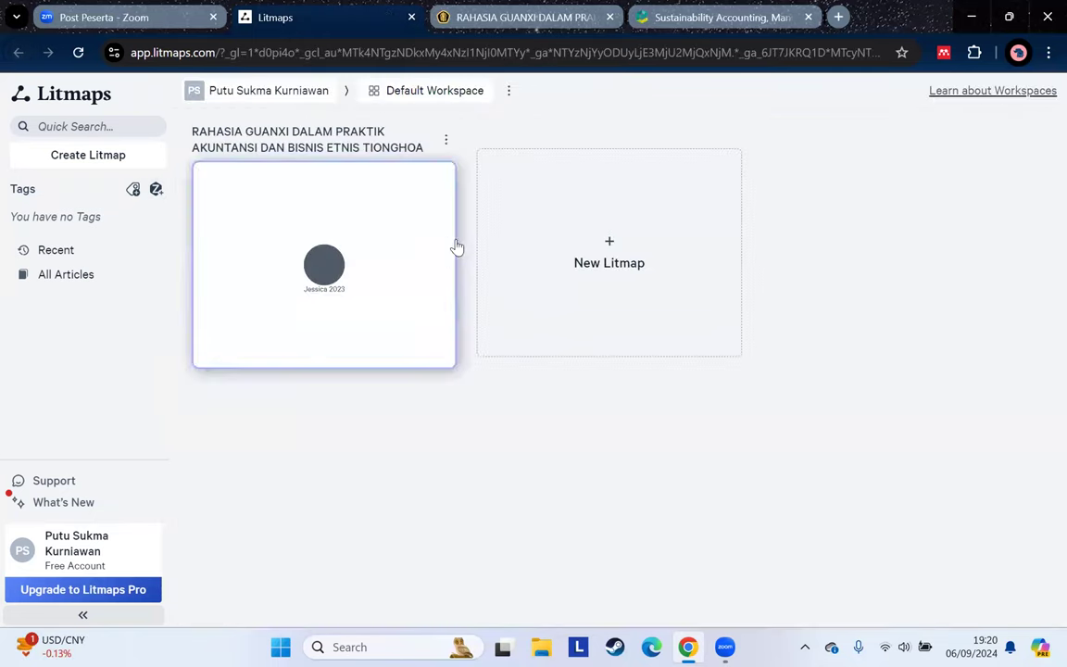
pyautogui.click(445, 139)
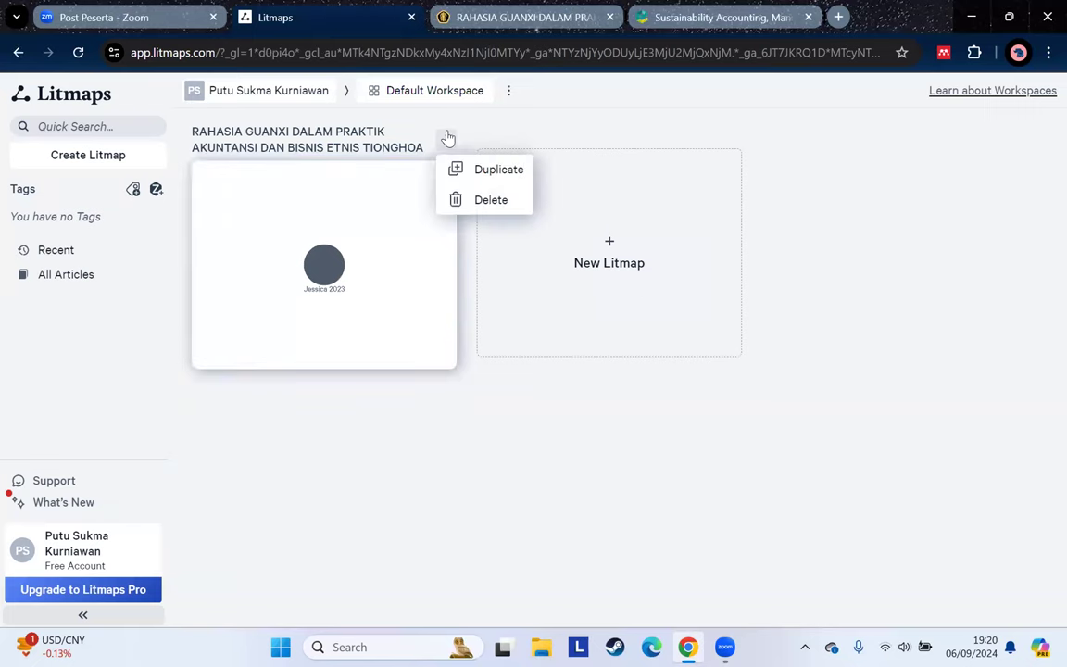
pyautogui.click(484, 202)
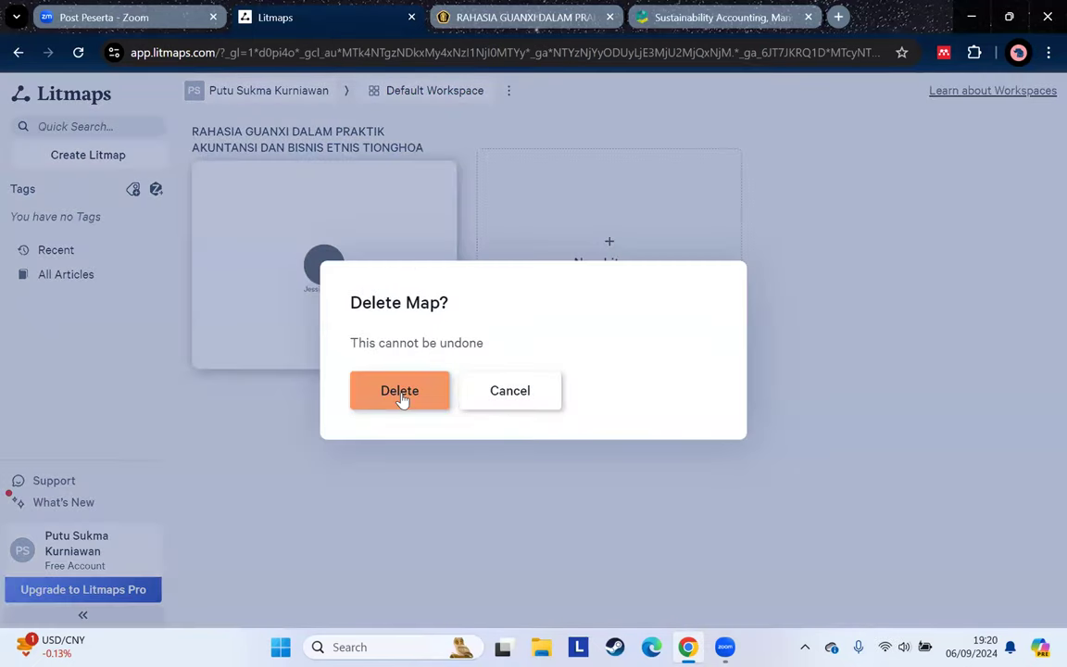
pyautogui.click(400, 391)
# Start a new Litmap and search for "RAHASIA GUANXI DALAM PRAKTIK AKUNTANSI DAN BISNIS ETNIS TIONGHOA", copied from its journal page
pyautogui.click(625, 436)
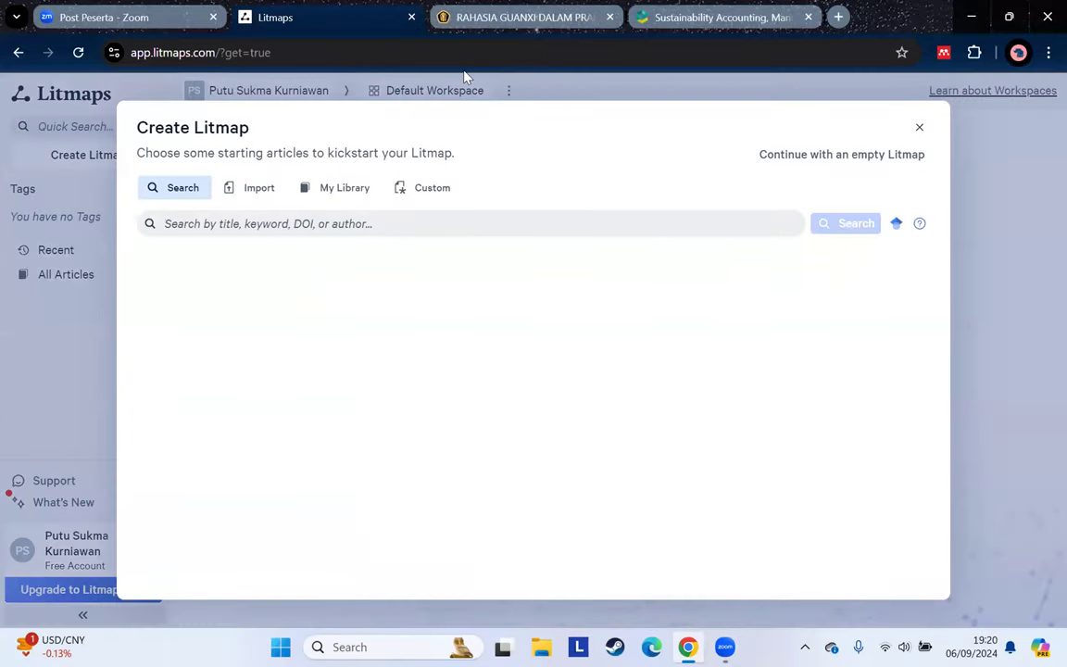
pyautogui.hotkey('ctrl', 'Tab')
pyautogui.moveTo(200, 172)
pyautogui.mouseDown()
pyautogui.moveTo(116, 150)
pyautogui.moveTo(185, 171)
pyautogui.mouseUp()
pyautogui.rightClick(160, 165)
pyautogui.click(182, 174)
pyautogui.hotkey('ctrl', 'shift', 'Tab')
pyautogui.rightClick(348, 226)
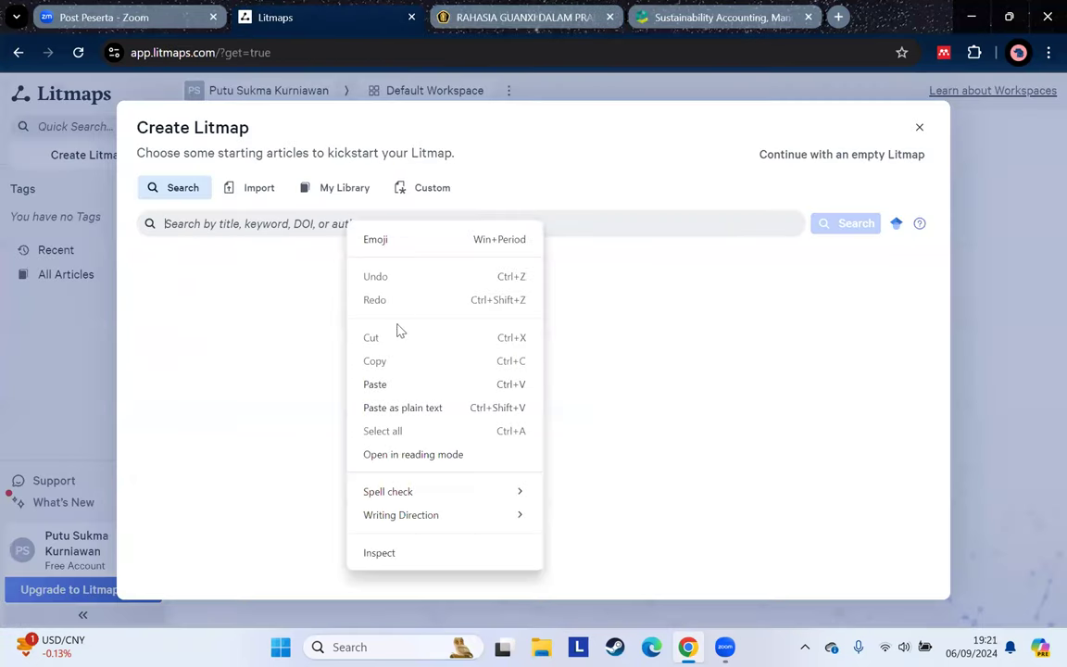
pyautogui.click(370, 381)
pyautogui.click(851, 230)
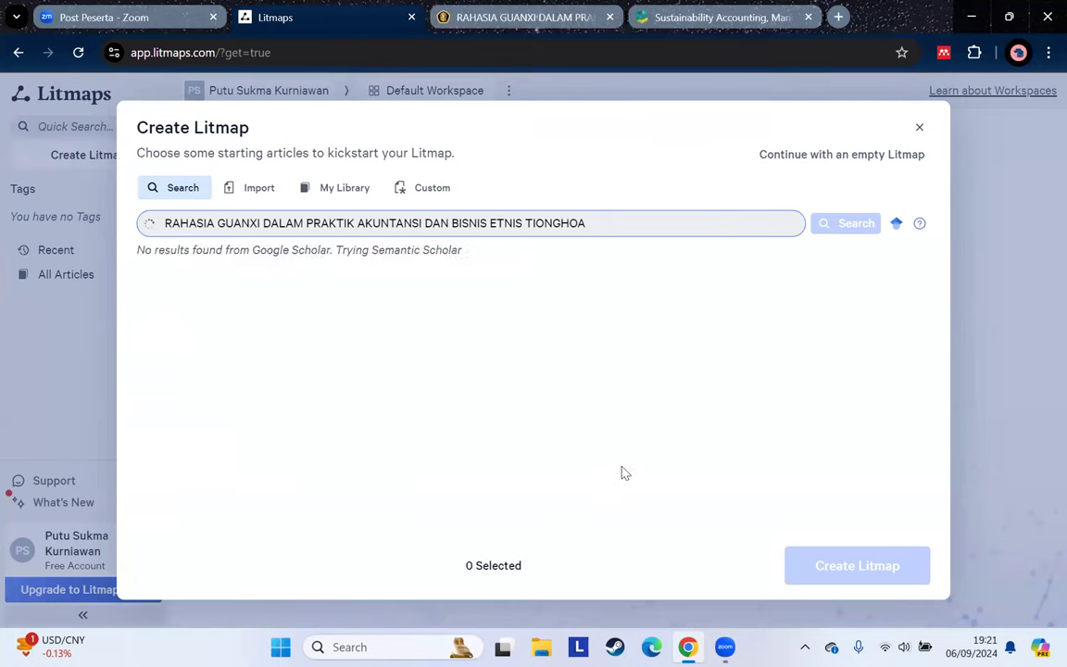
# Select both the 2023 and 2007 guanxi articles, read through the 2007 abstract, and create a Litmap from them
pyautogui.click(268, 306)
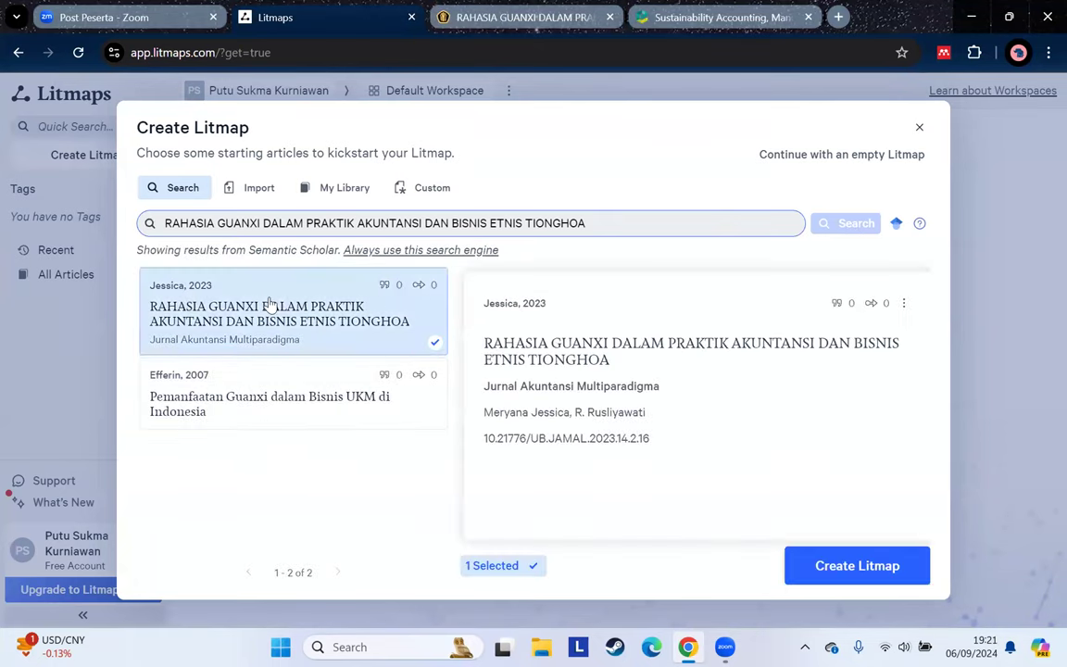
pyautogui.click(279, 389)
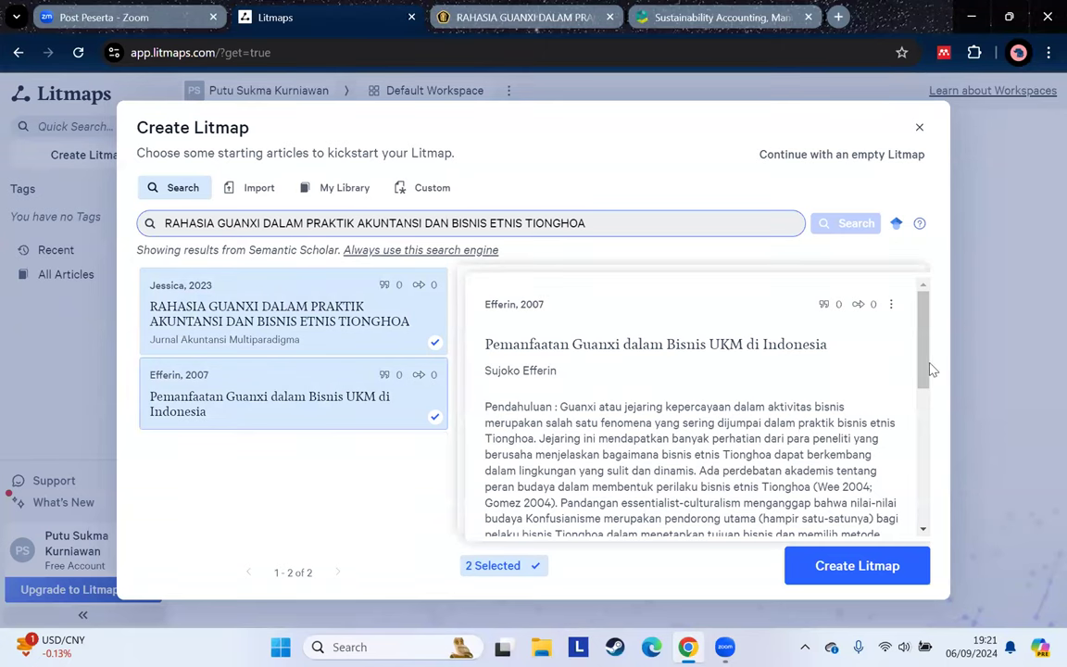
pyautogui.moveTo(928, 369); pyautogui.dragTo(925, 532)
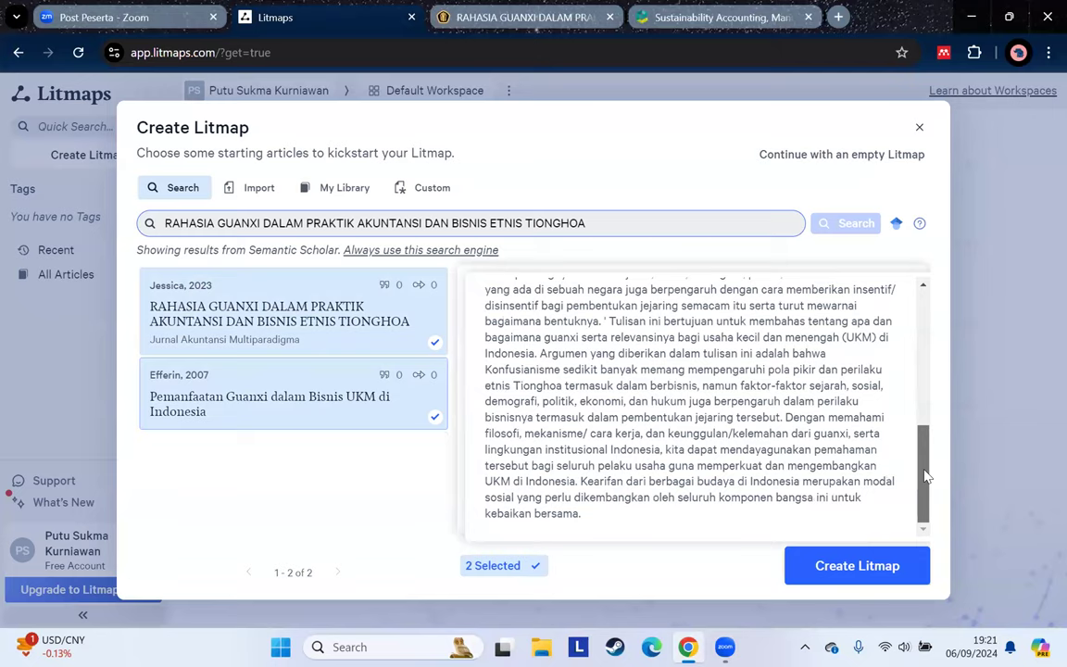
pyautogui.moveTo(927, 477); pyautogui.dragTo(925, 347)
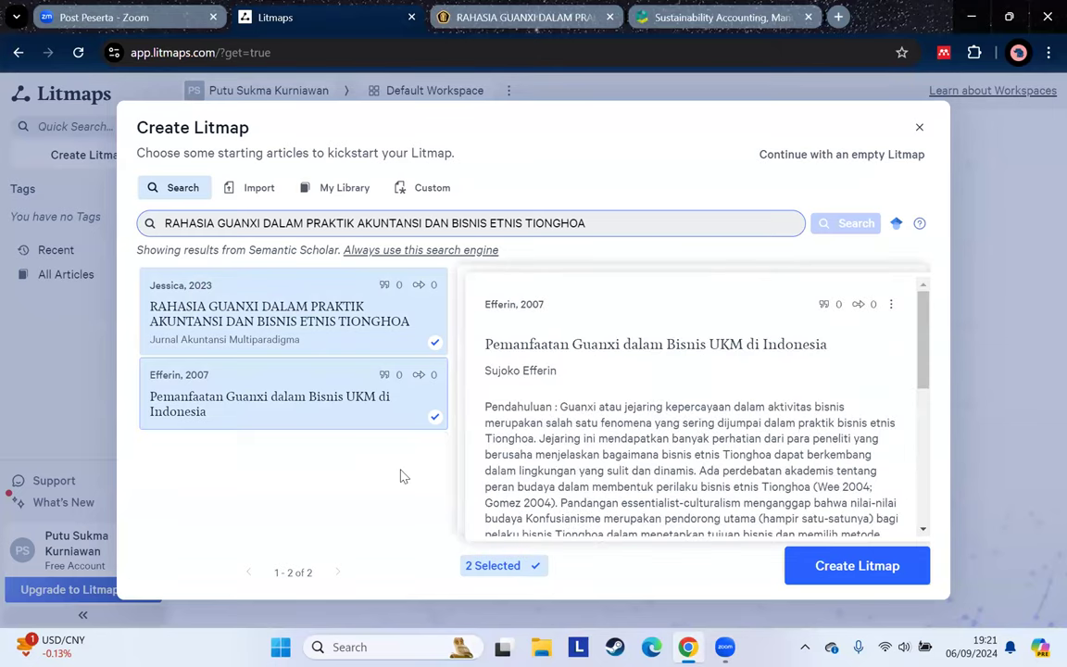
pyautogui.click(823, 567)
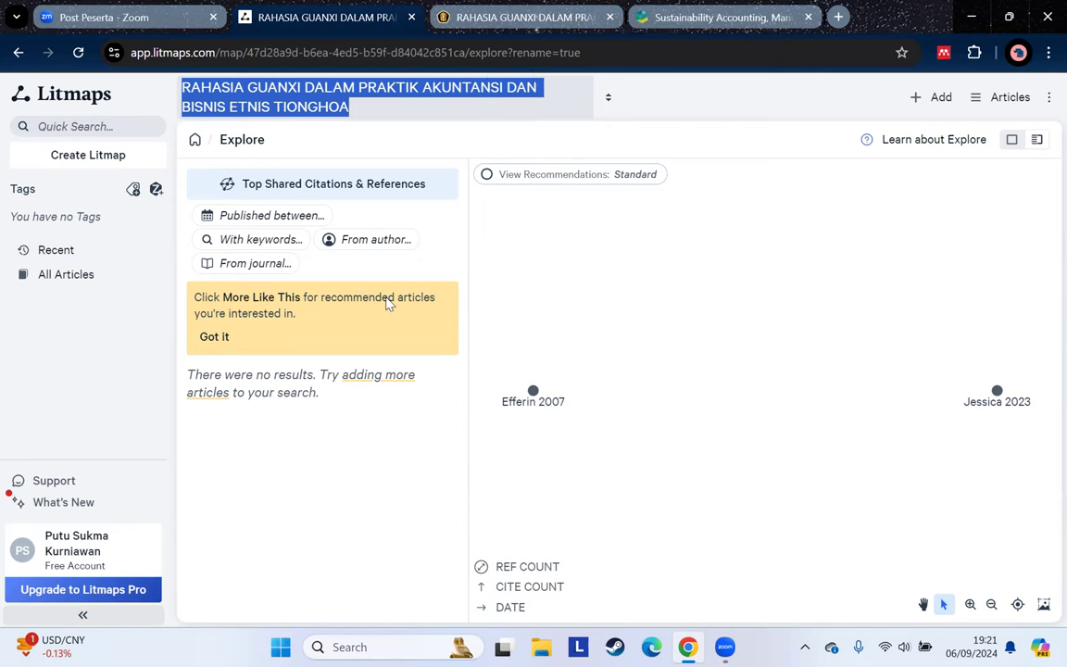
# Check the guanxi article's journal page again and return to the Litmap
pyautogui.hotkey('ctrl', 'Tab')
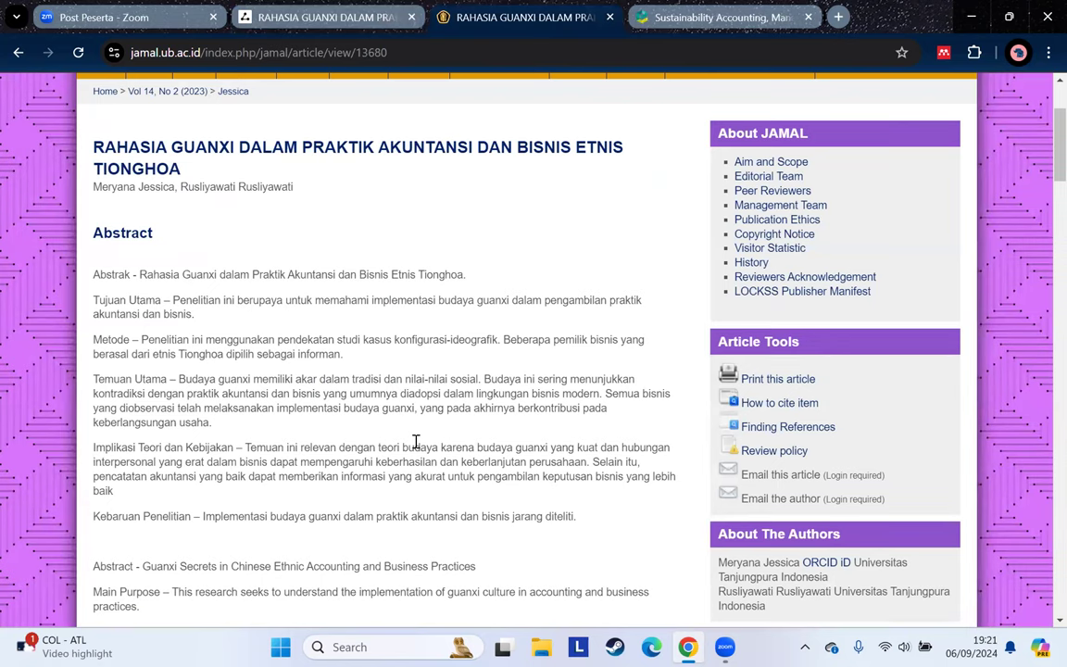
pyautogui.scroll(1, 409, 465)
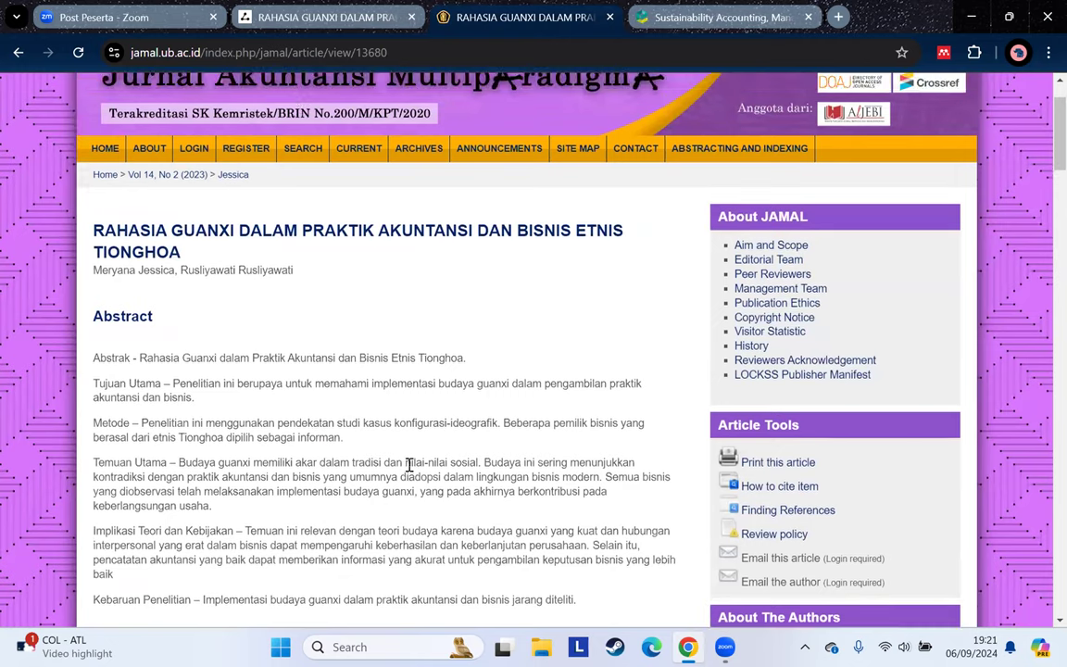
pyautogui.hotkey('ctrl', 'shift', 'Tab')
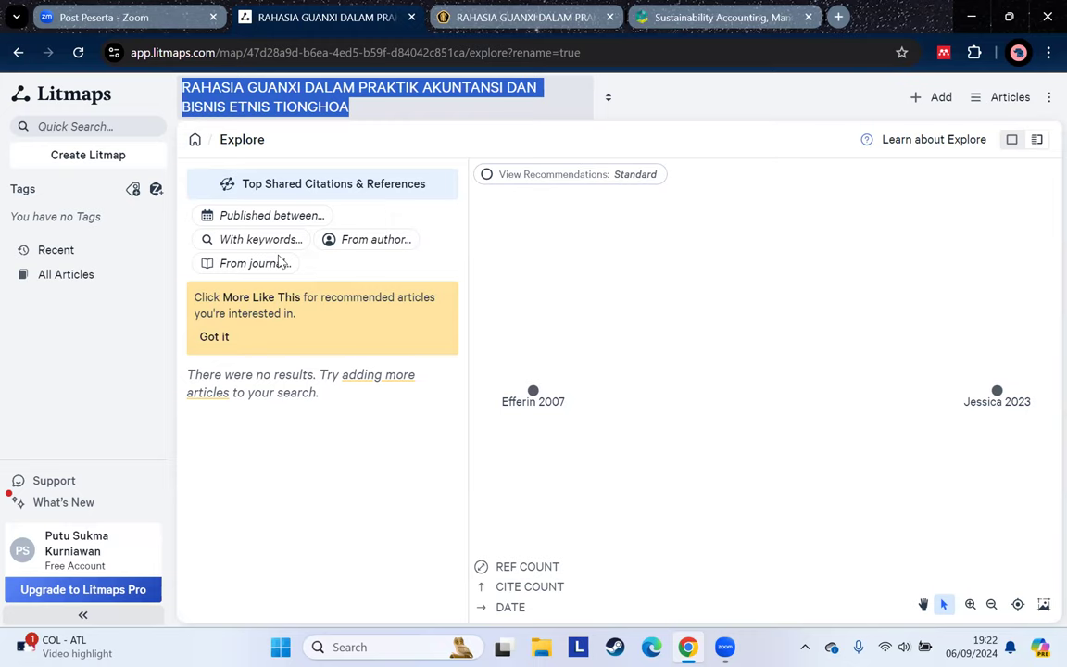
# Go back to the journal's Vol 14, No 2 (2023) table of contents, look through its articles, and return to Litmaps
pyautogui.click(19, 53)
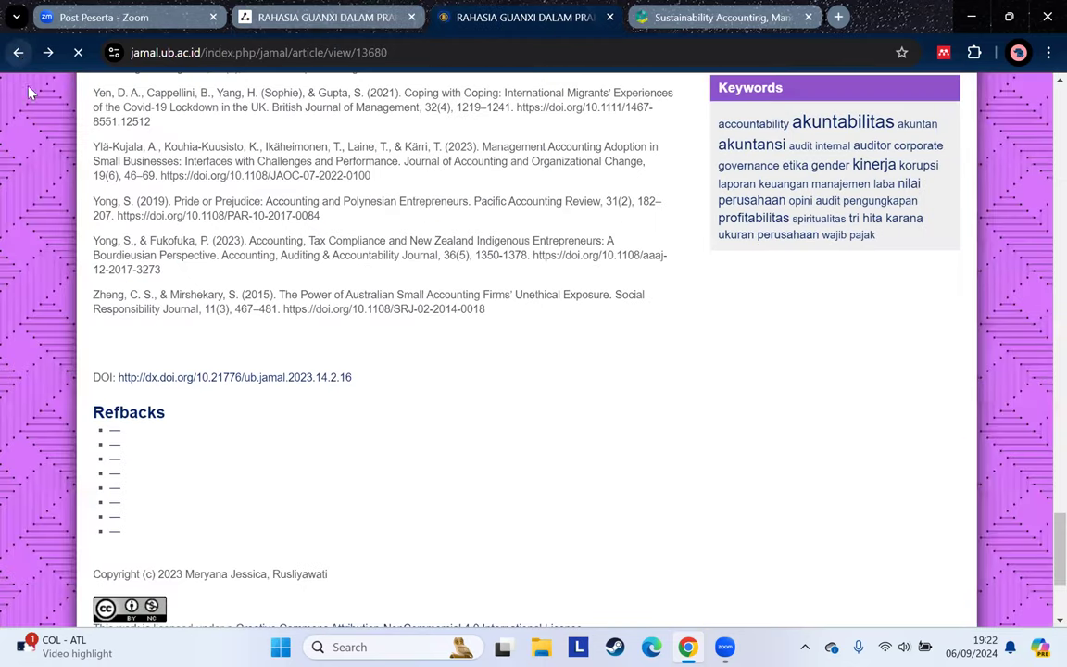
pyautogui.click(18, 52)
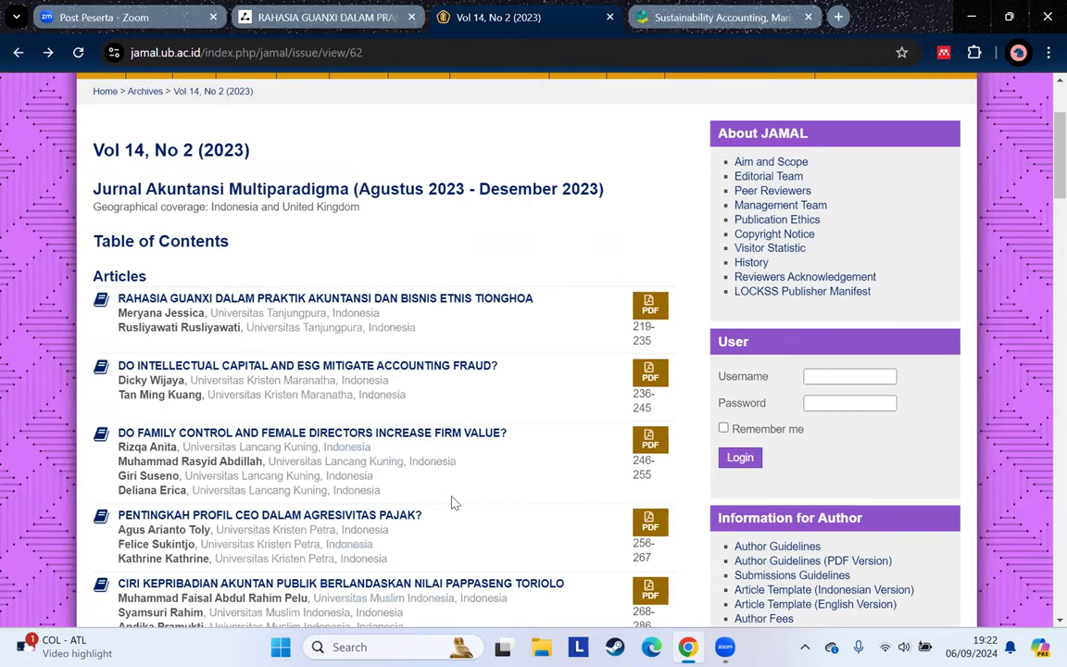
pyautogui.scroll(-3, 454, 501)
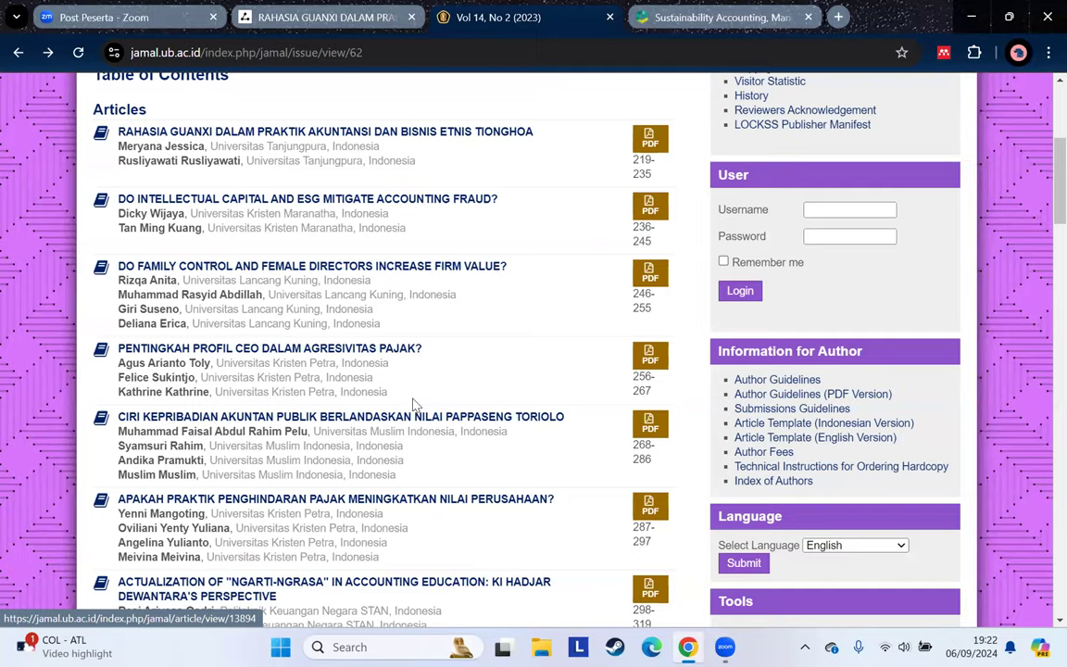
pyautogui.scroll(-2, 380, 389)
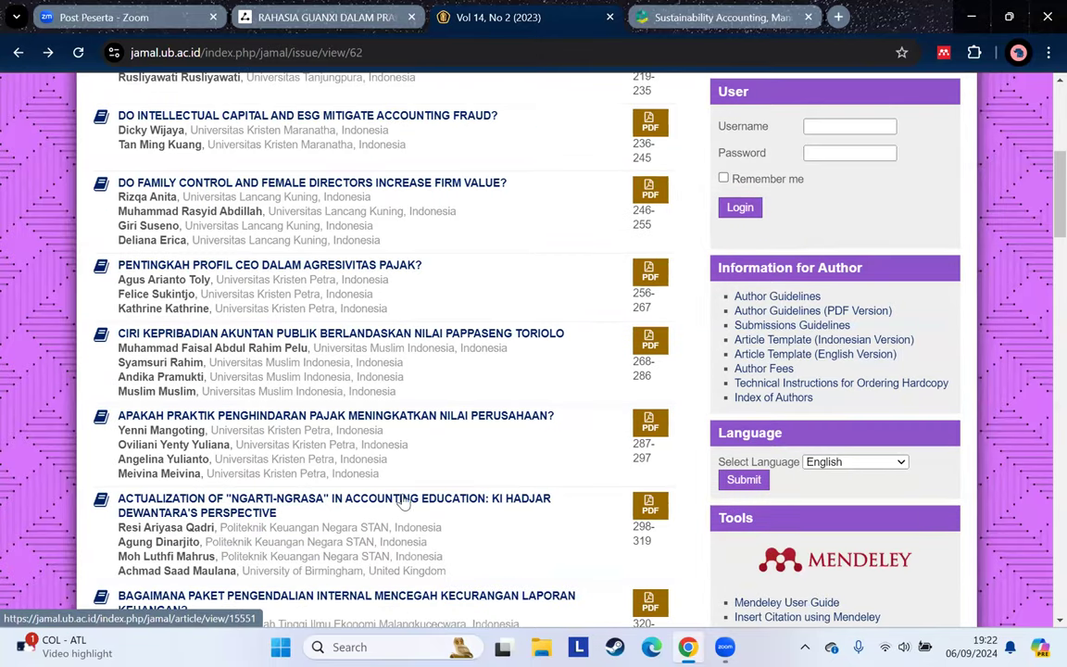
pyautogui.click(323, 18)
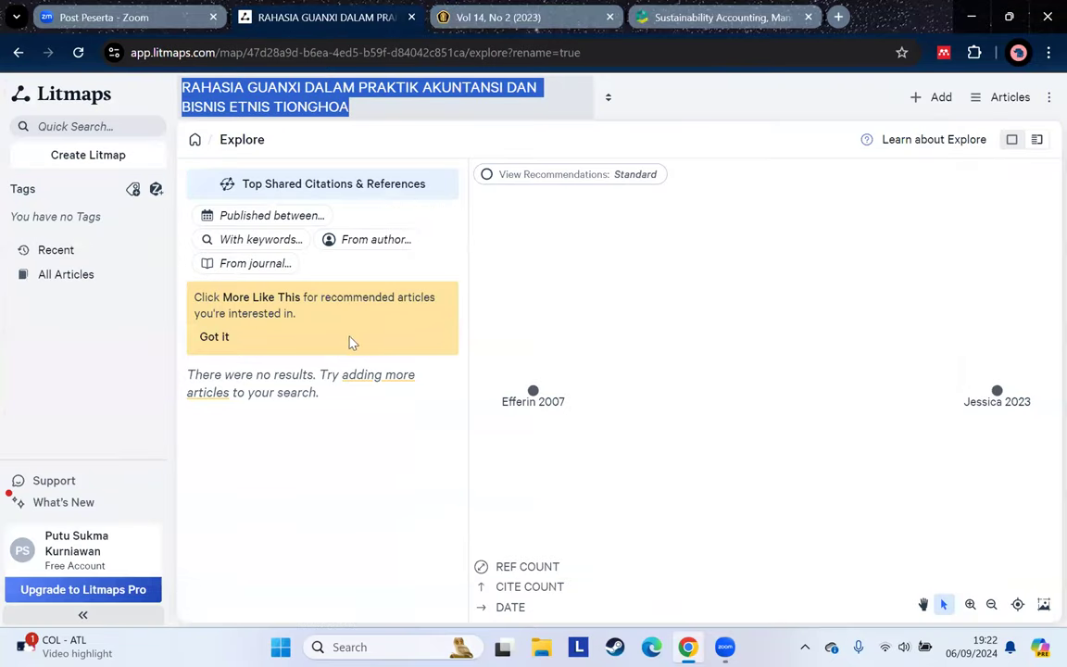
# Delete the two-article guanxi Litmap from the workspace and start a new Litmap
pyautogui.click(18, 51)
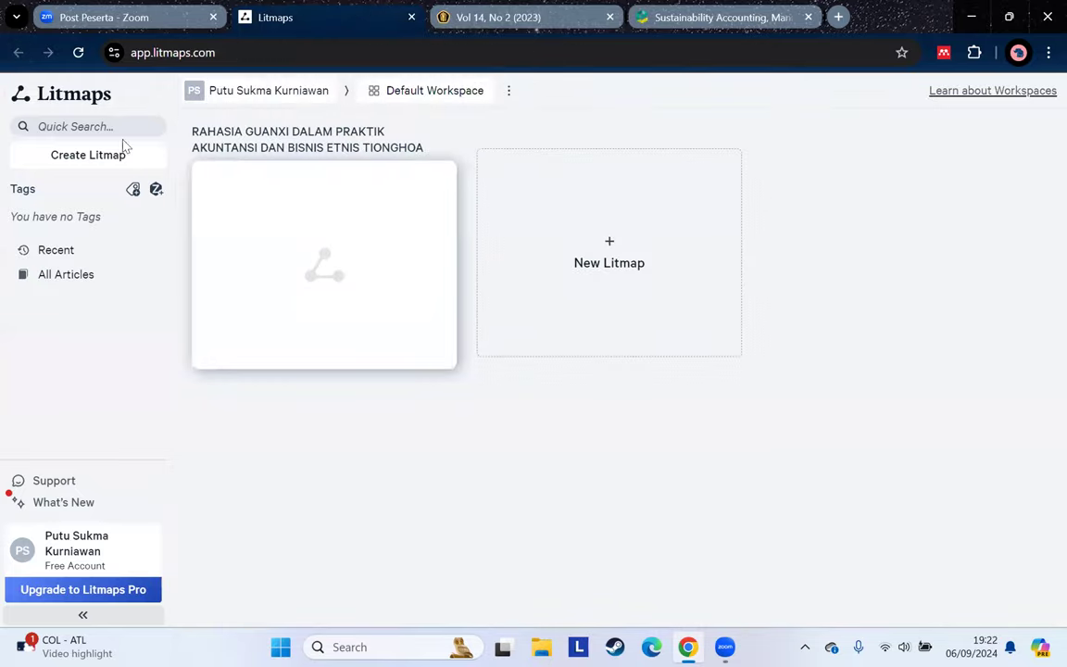
pyautogui.click(445, 168)
pyautogui.click(479, 210)
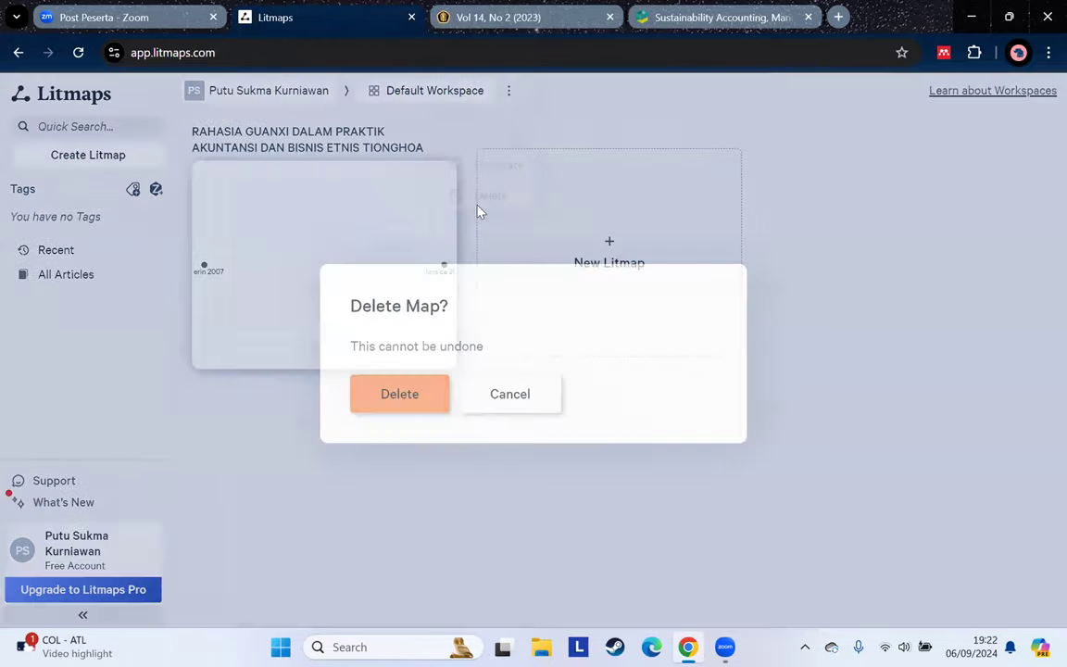
pyautogui.click(401, 390)
pyautogui.click(646, 435)
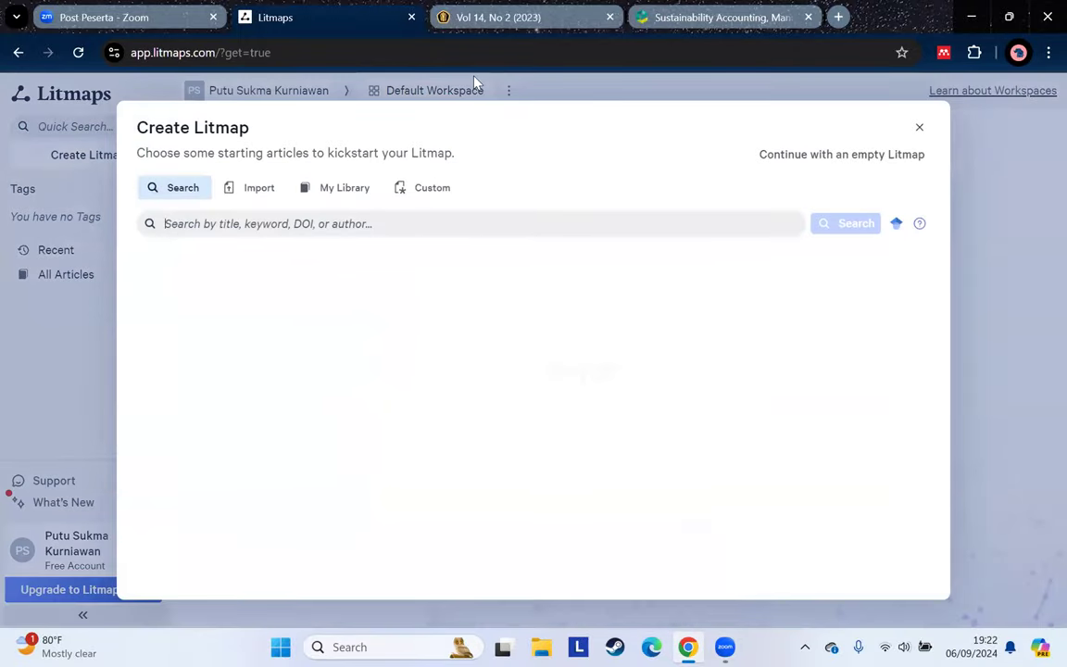
# Open the article "Bagaimana Paket Pengendalian Internal Mencegah Kecurangan Laporan Keuangan?" from the journal's Vol 14, No 2 (2023) contents and copy its title
pyautogui.hotkey('ctrl', 'Tab')
pyautogui.scroll(-2, 459, 356)
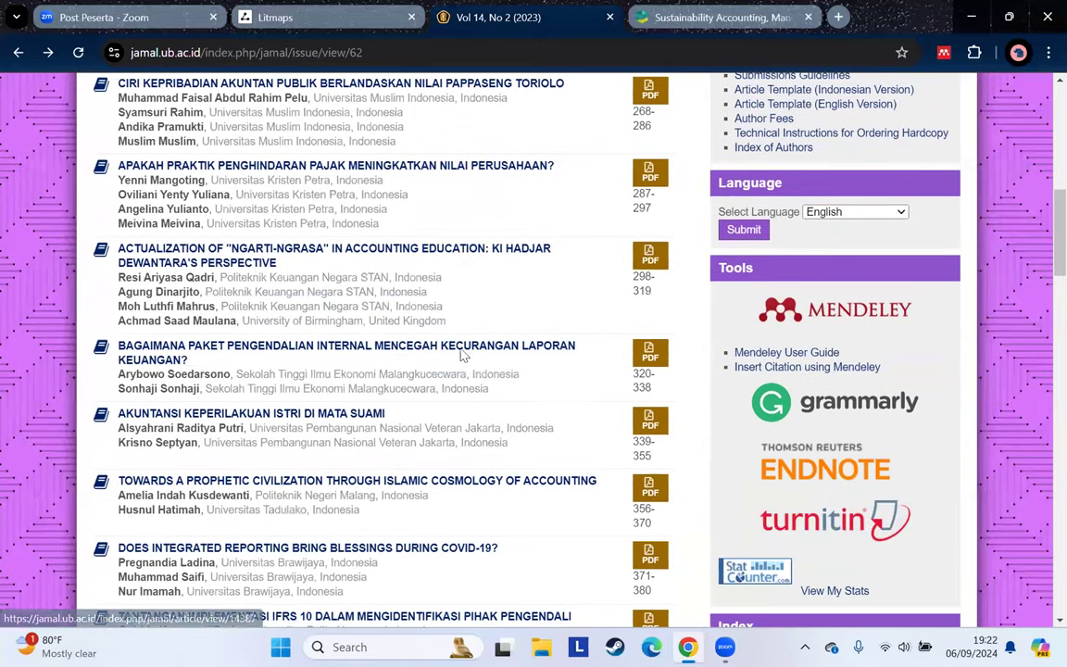
pyautogui.click(167, 350)
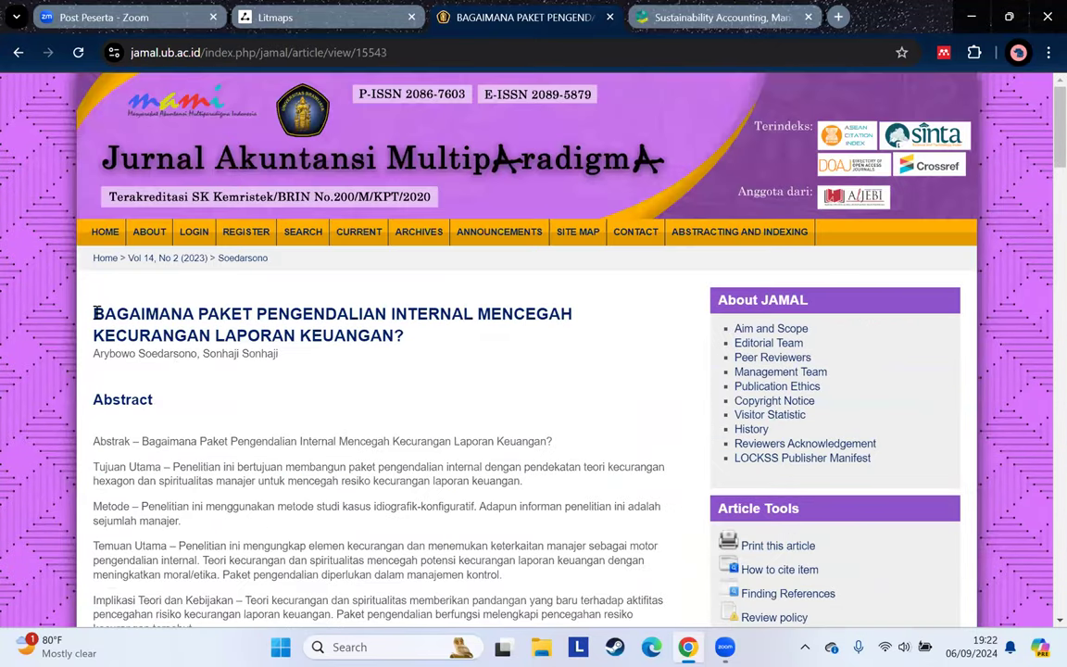
pyautogui.moveTo(96, 312); pyautogui.dragTo(464, 353)
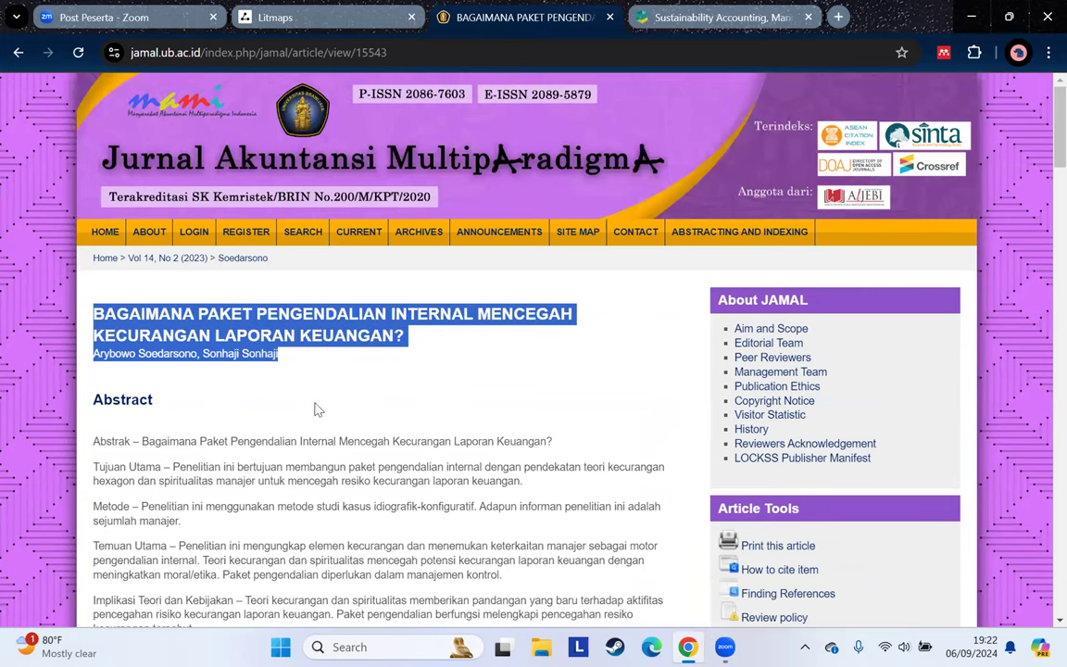
pyautogui.click(113, 335)
pyautogui.moveTo(93, 315); pyautogui.dragTo(435, 345)
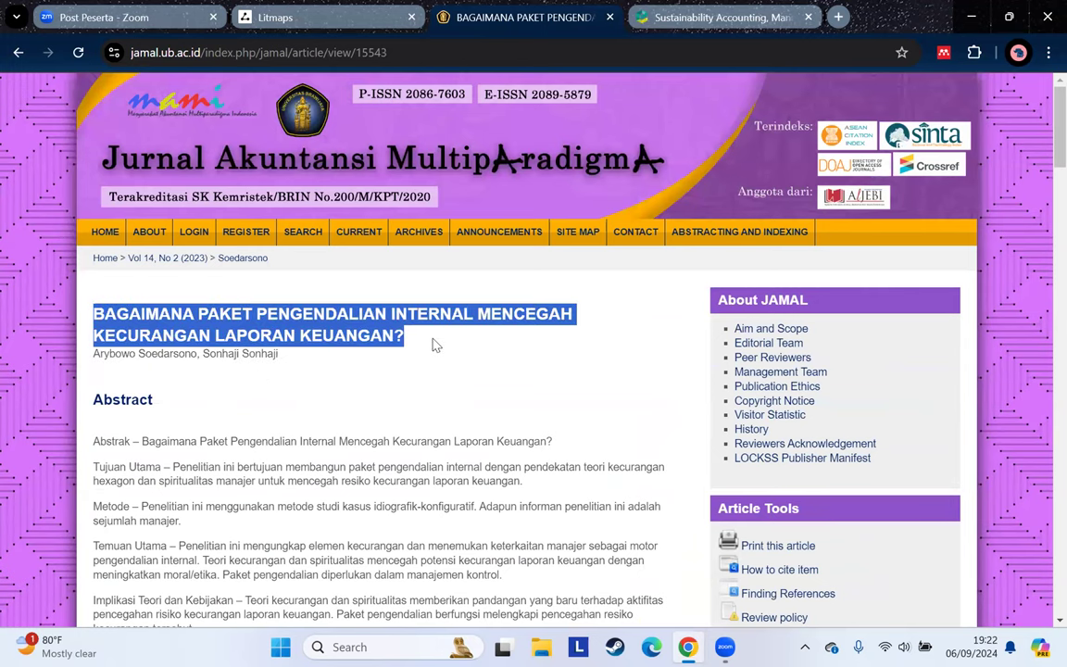
pyautogui.rightClick(340, 331)
pyautogui.click(375, 349)
# Return to Litmaps, search for the copied article title, and create a Litmap from the matching 2023 article
pyautogui.hotkey('ctrl', 'shift', 'Tab')
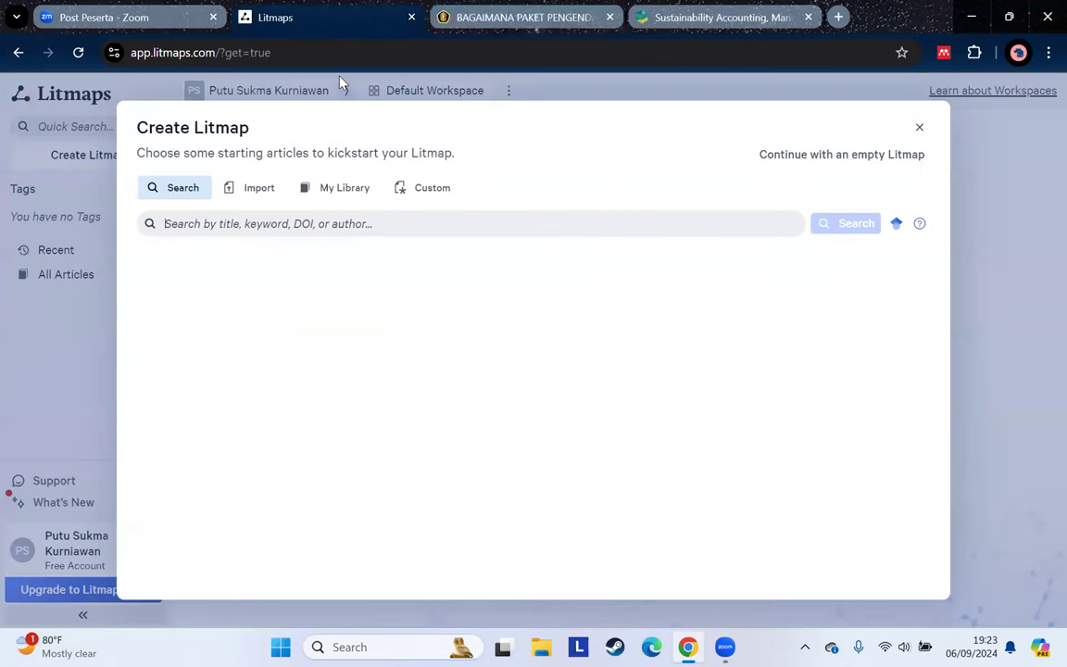
pyautogui.rightClick(284, 228)
pyautogui.click(313, 390)
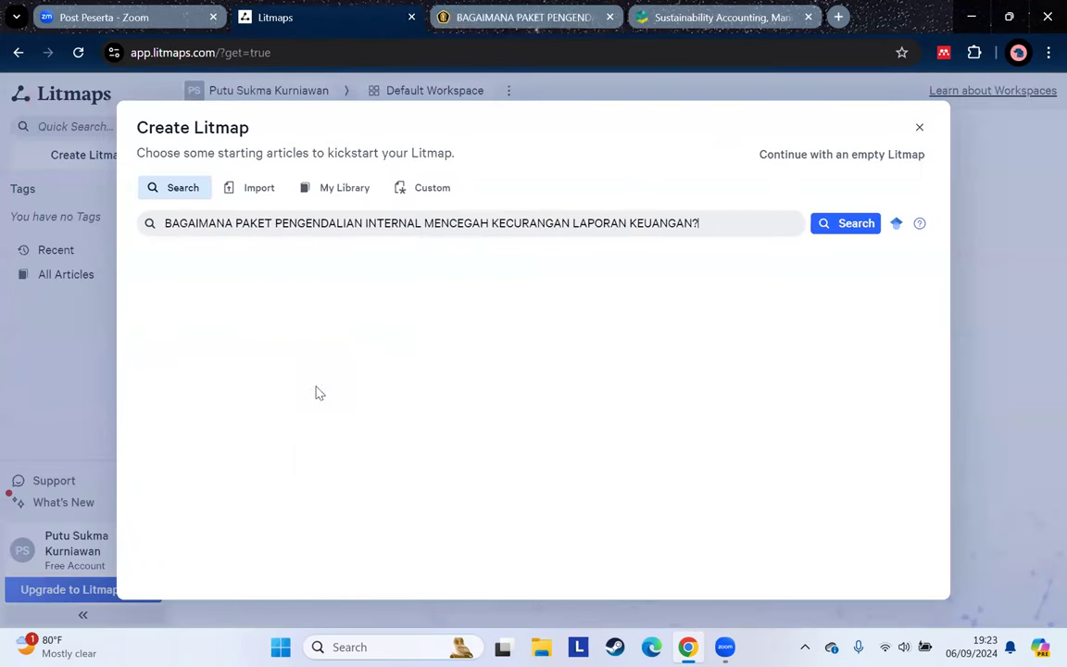
pyautogui.click(848, 226)
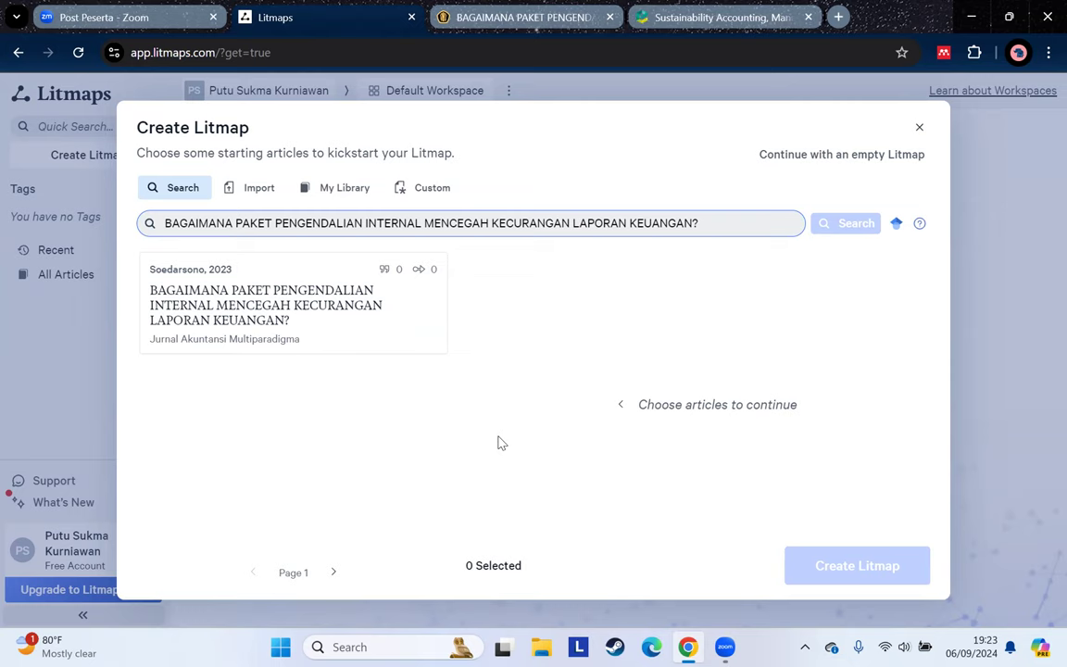
pyautogui.click(283, 292)
pyautogui.click(833, 577)
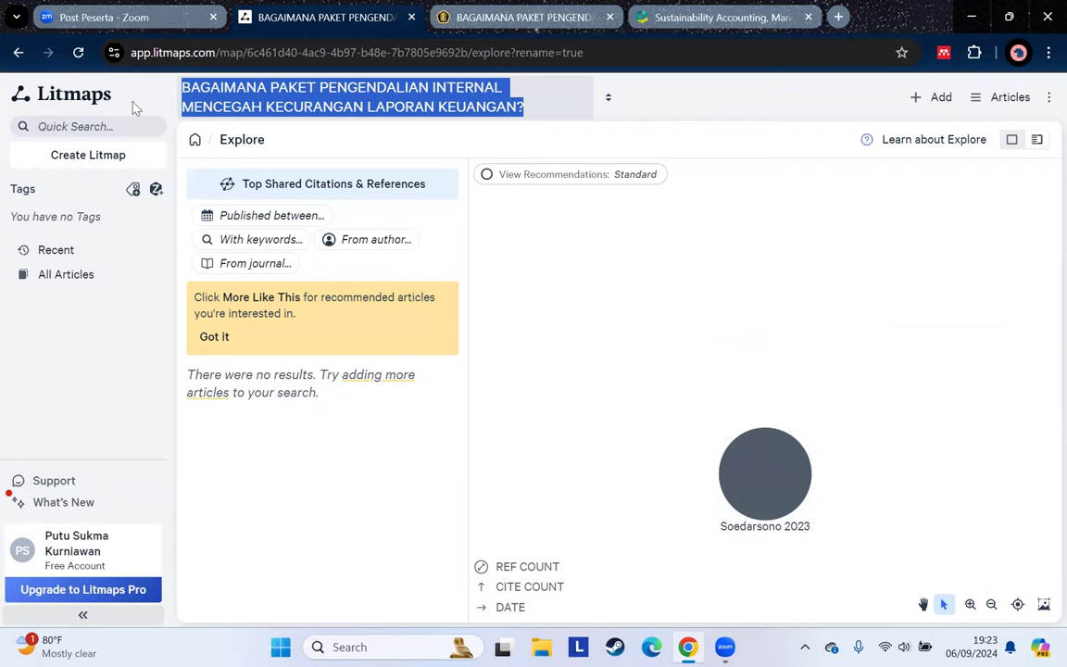
# Go back to the workspace, delete the internal control article's Litmap, and start a new Litmap
pyautogui.click(17, 53)
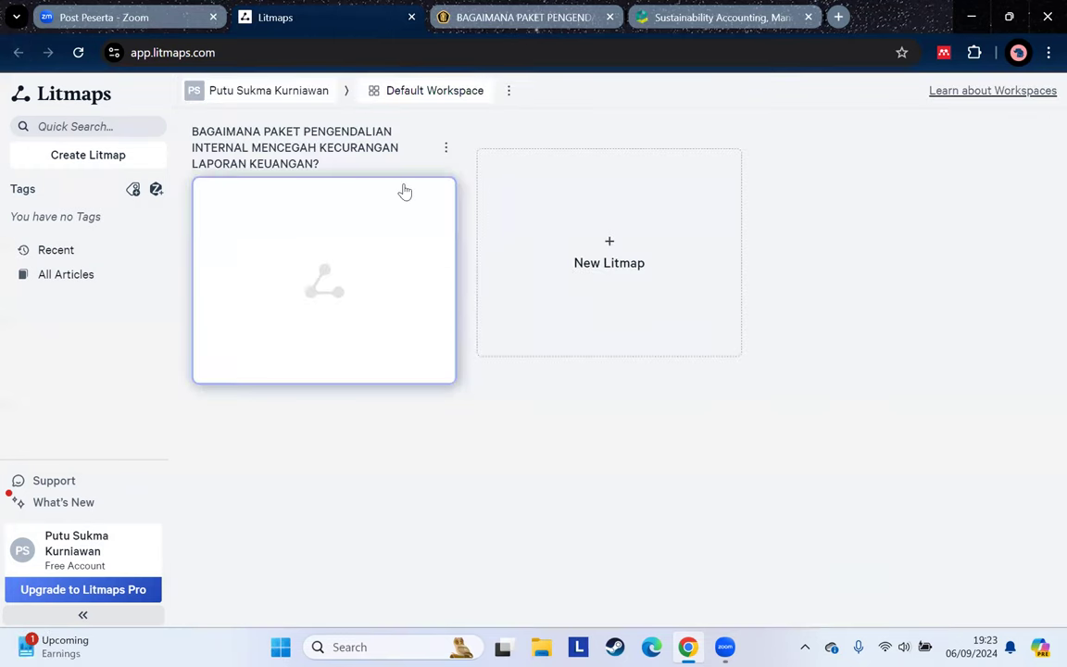
pyautogui.click(446, 150)
pyautogui.click(488, 212)
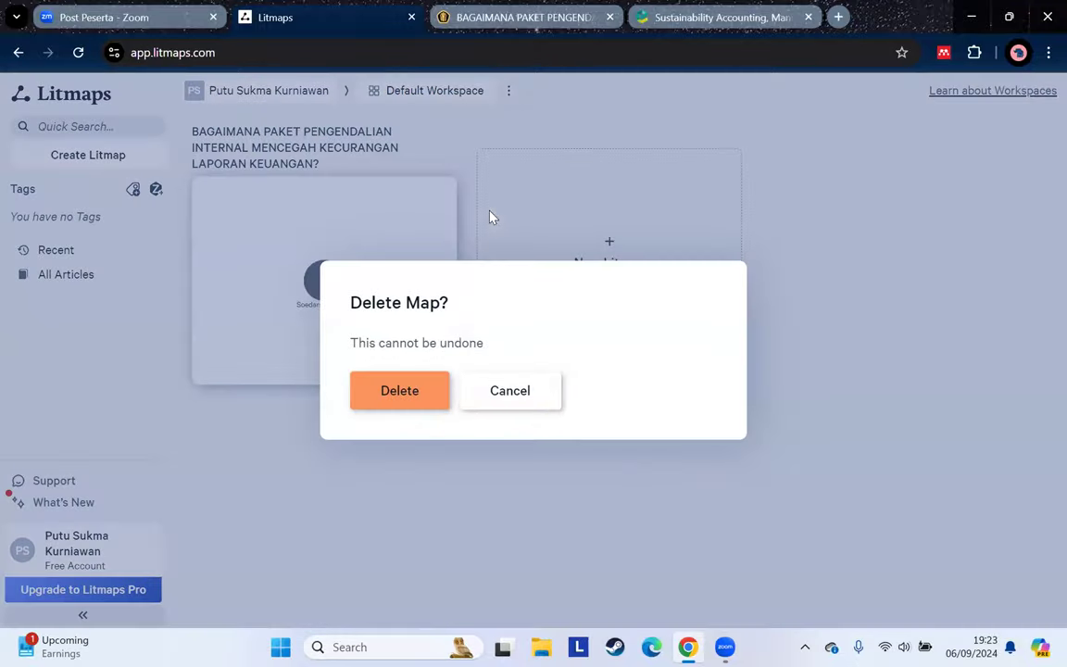
pyautogui.click(403, 403)
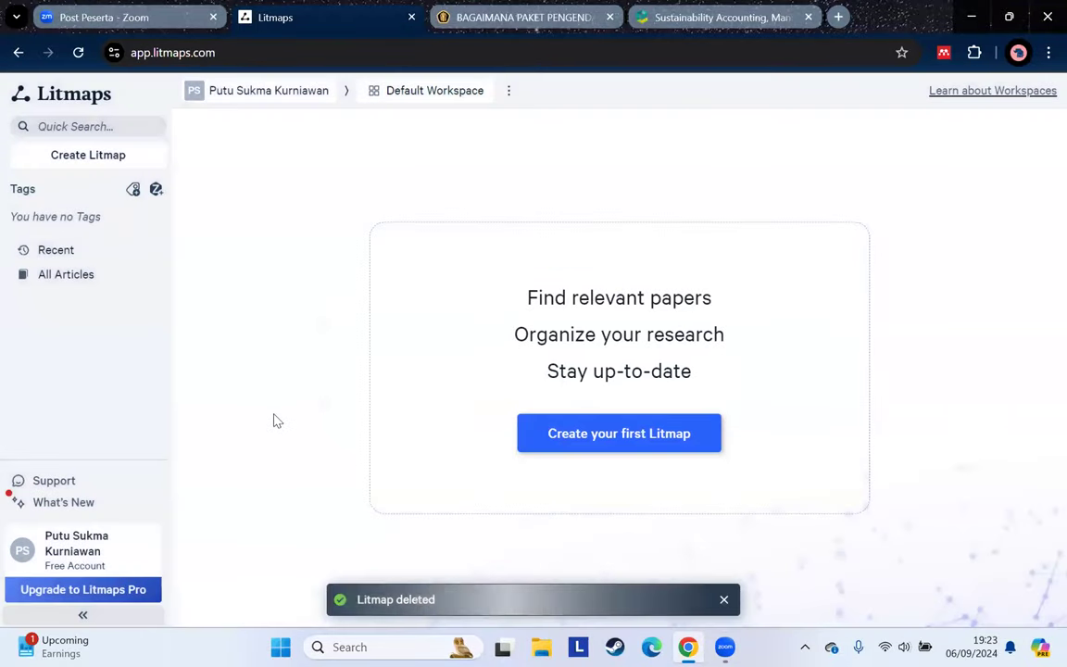
pyautogui.click(667, 441)
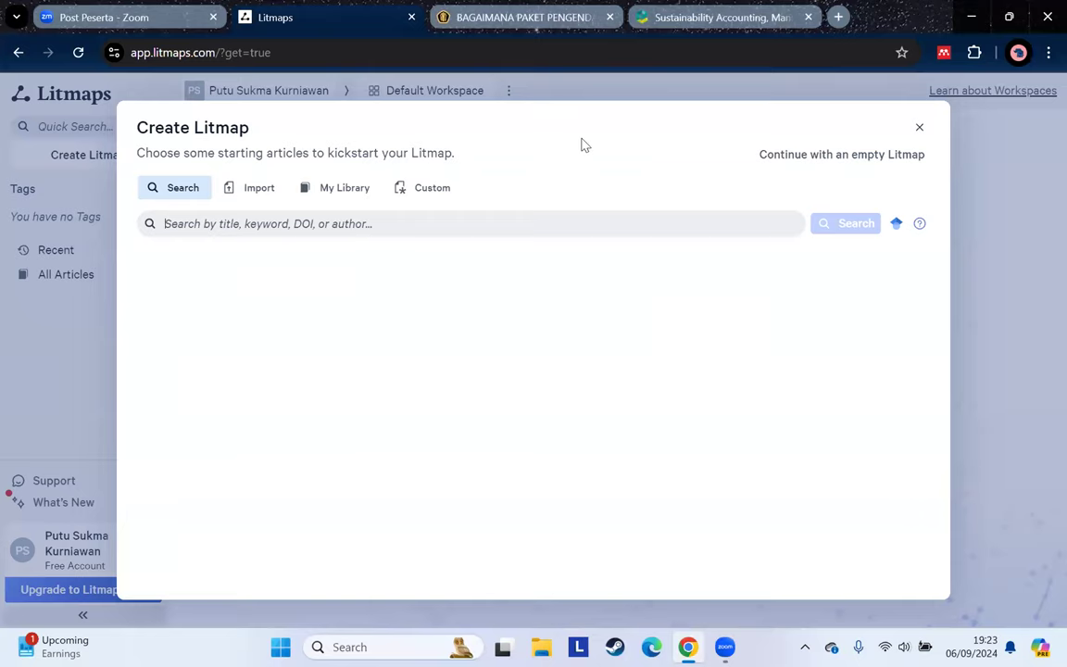
# Switch to the Emerald journal issue, open "Issues in sustainability reporting assurance: evidence from interviews", and copy its title
pyautogui.click(723, 17)
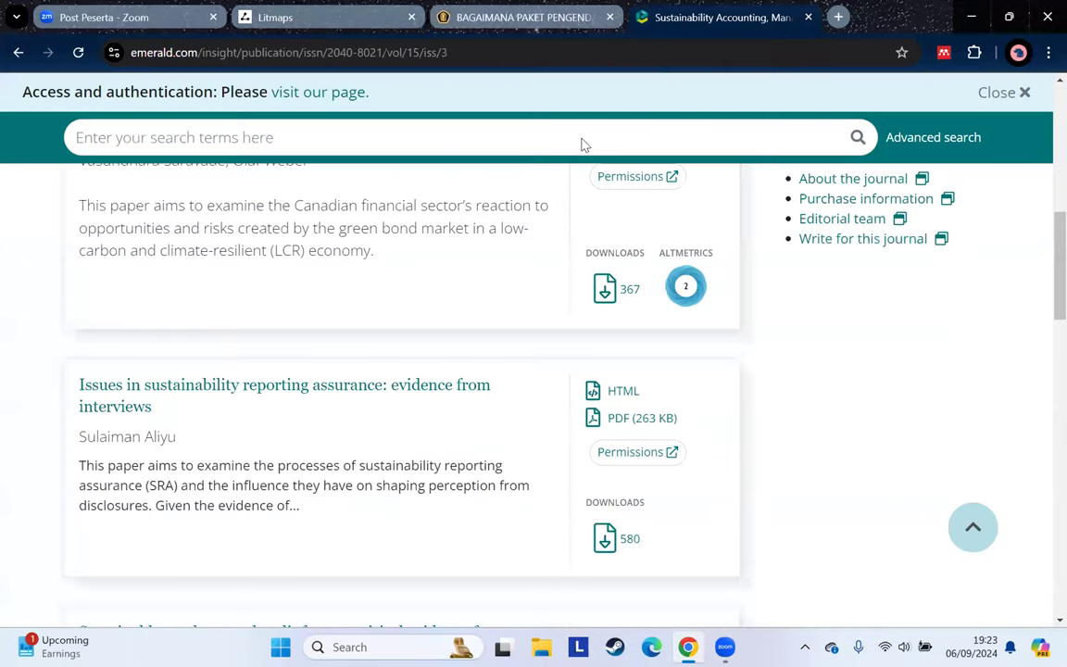
pyautogui.click(342, 391)
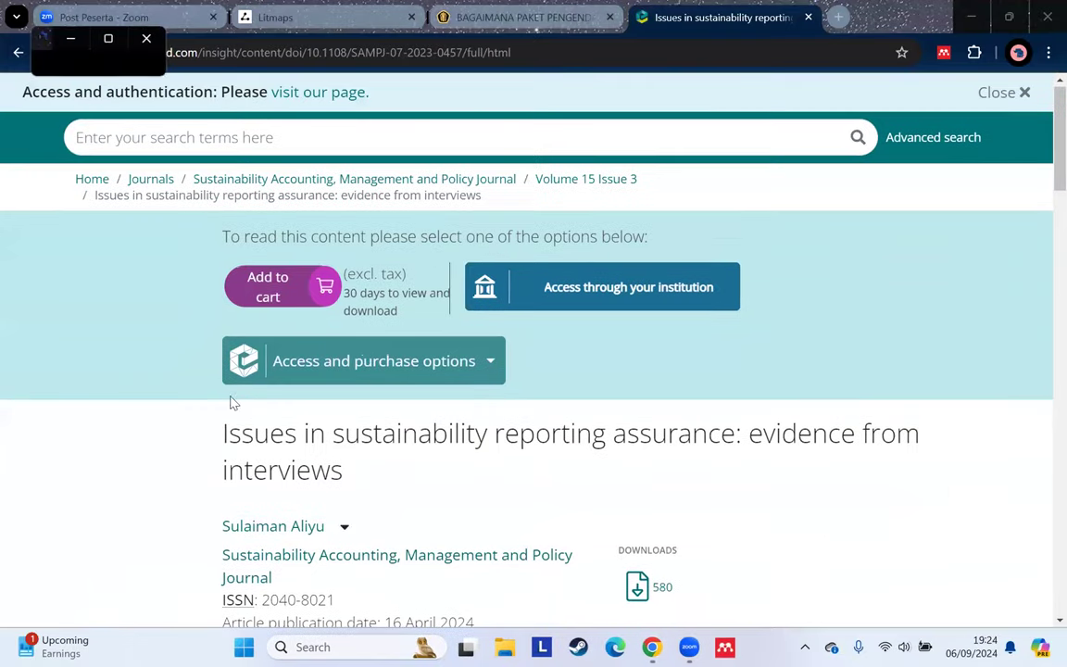
pyautogui.scroll(-1, 222, 407)
pyautogui.moveTo(222, 357); pyautogui.dragTo(358, 396)
pyautogui.rightClick(296, 380)
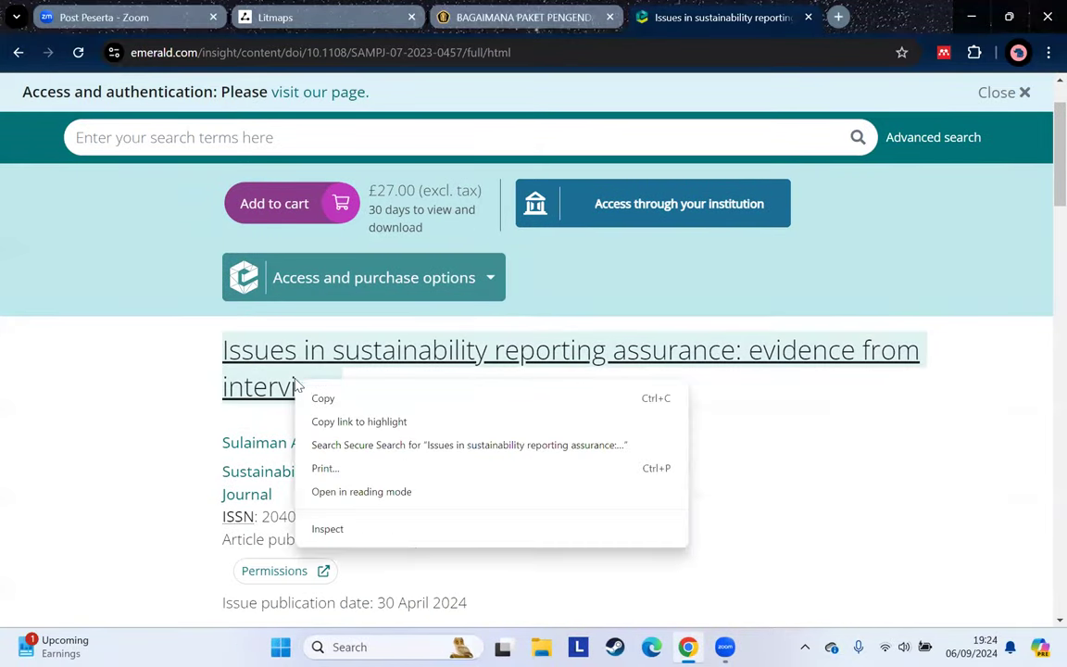
pyautogui.click(321, 399)
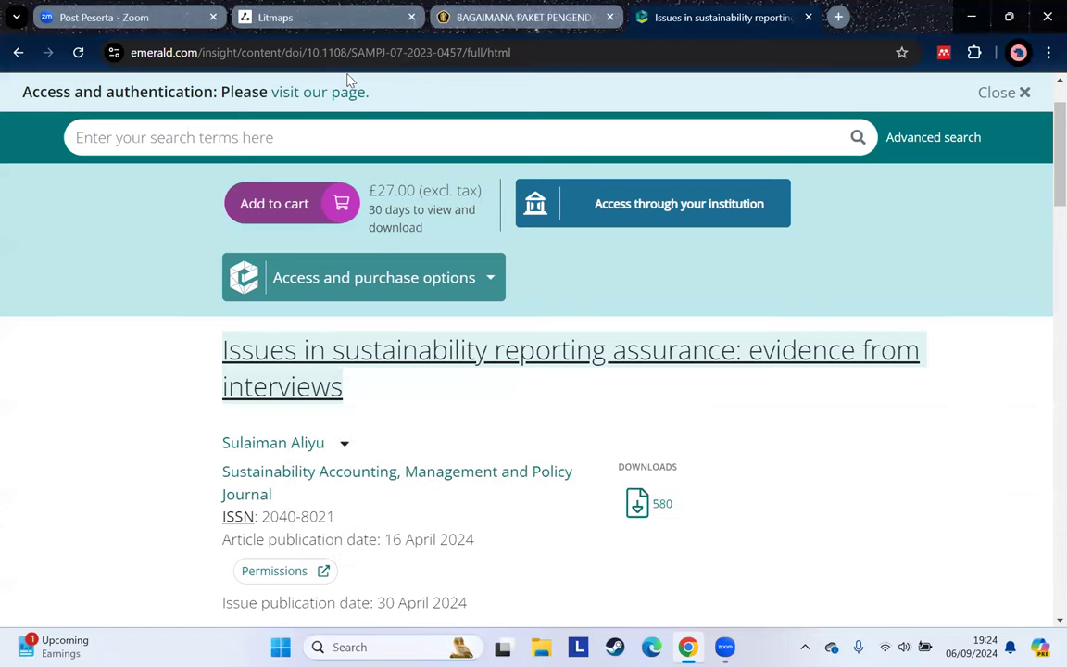
# Return to Litmaps, search for the copied sustainability reporting assurance title, and look through the article list
pyautogui.click(315, 17)
pyautogui.rightClick(293, 222)
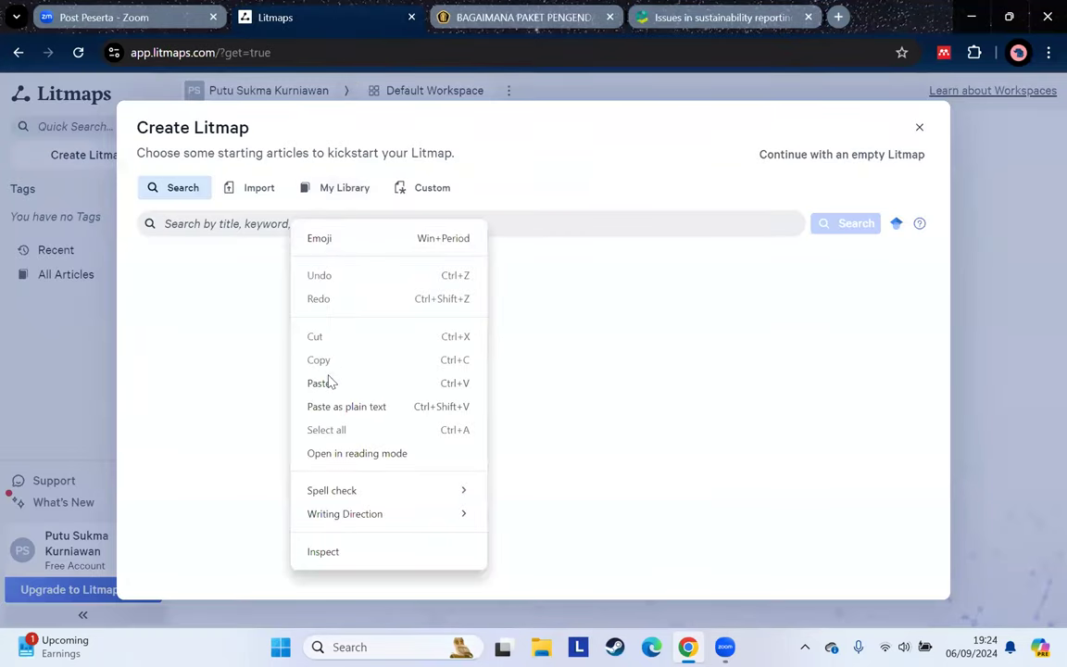
pyautogui.click(320, 383)
pyautogui.click(839, 226)
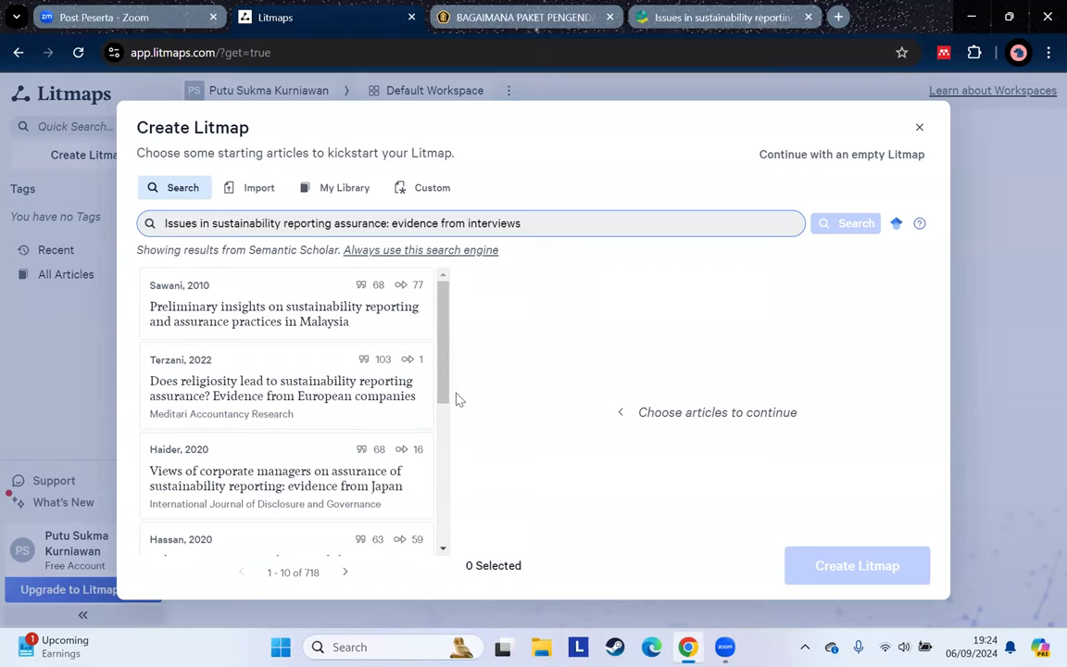
pyautogui.moveTo(441, 357); pyautogui.dragTo(441, 323)
pyautogui.moveTo(444, 324)
pyautogui.mouseDown()
pyautogui.moveTo(444, 483)
pyautogui.moveTo(455, 305)
pyautogui.mouseUp()
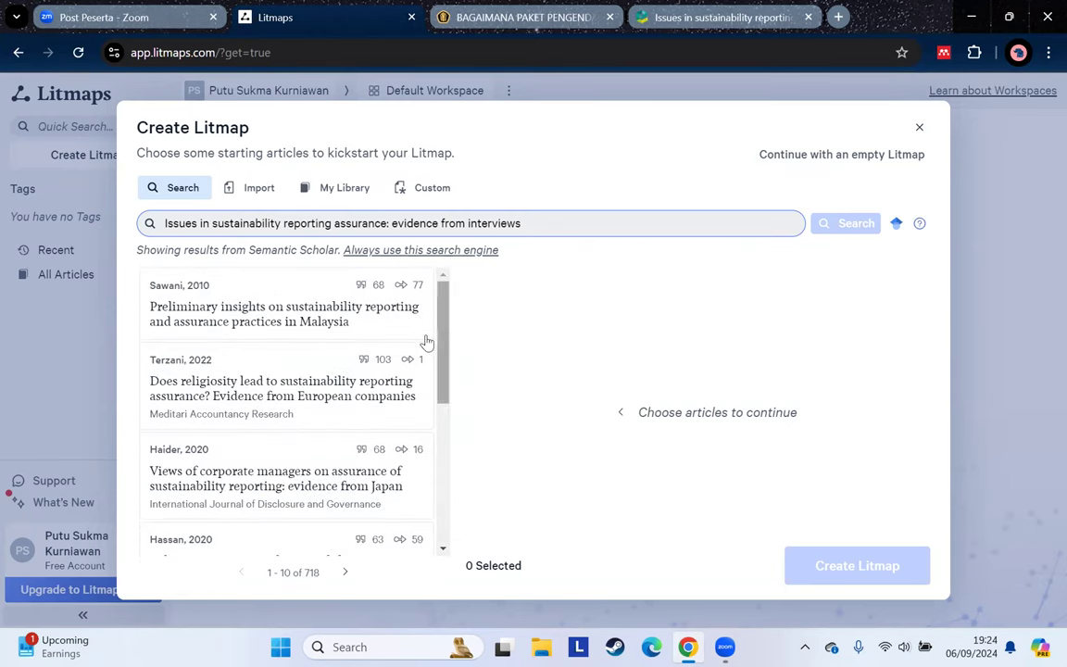
# Select the 2010 article on sustainability reporting and assurance practices in Malaysia, read its abstract, create a Litmap from it, and dismiss the More Like This tip
pyautogui.click(261, 297)
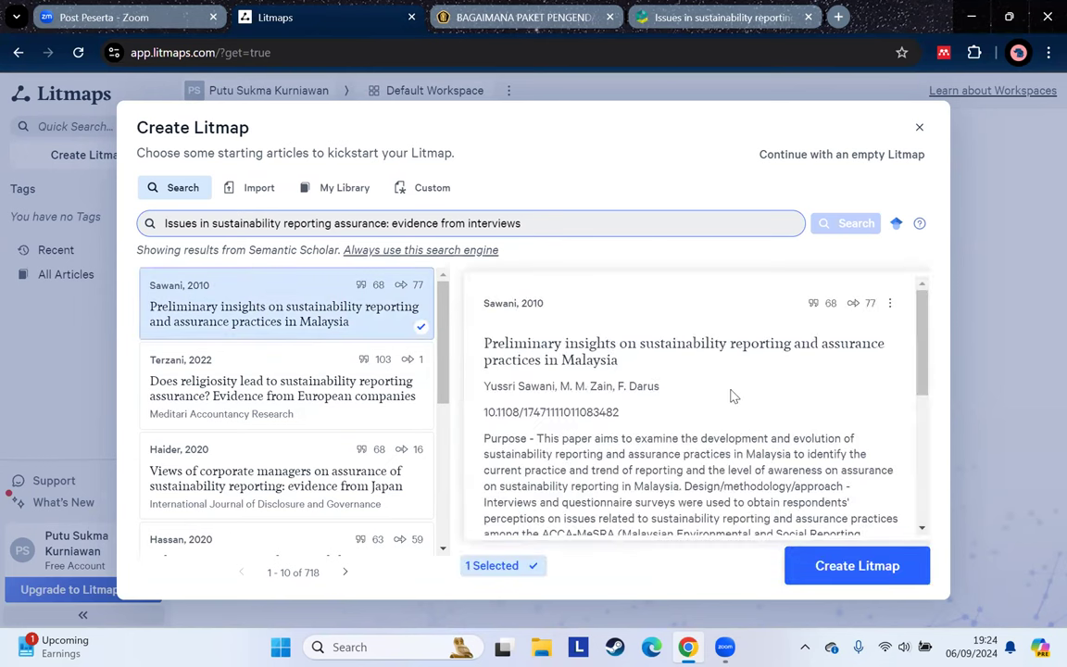
pyautogui.scroll(-6, 827, 473)
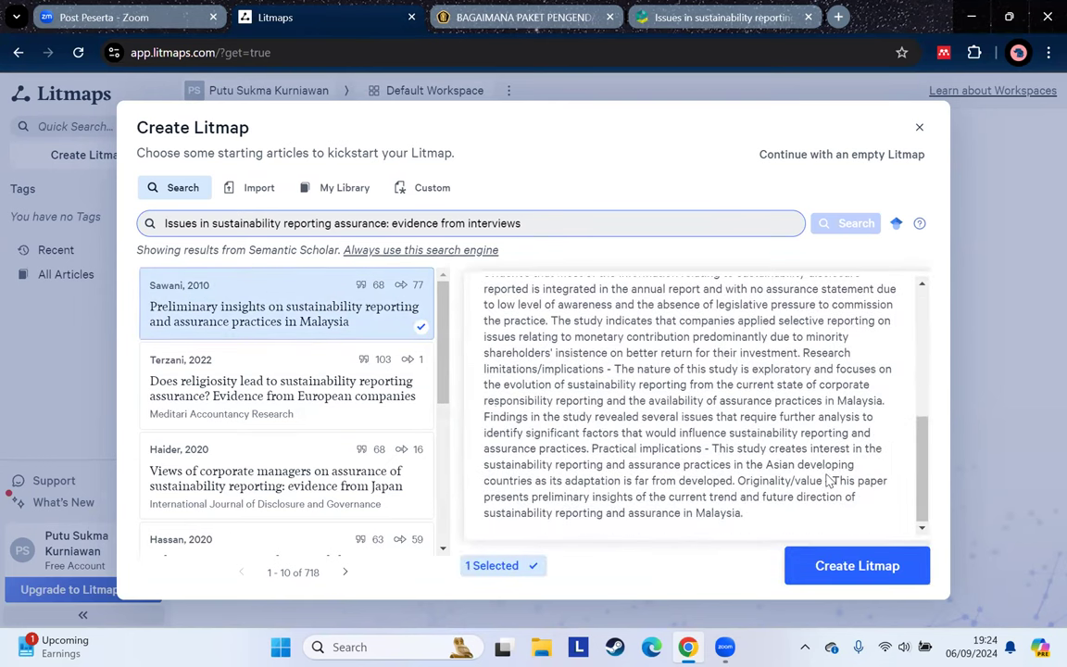
pyautogui.click(834, 574)
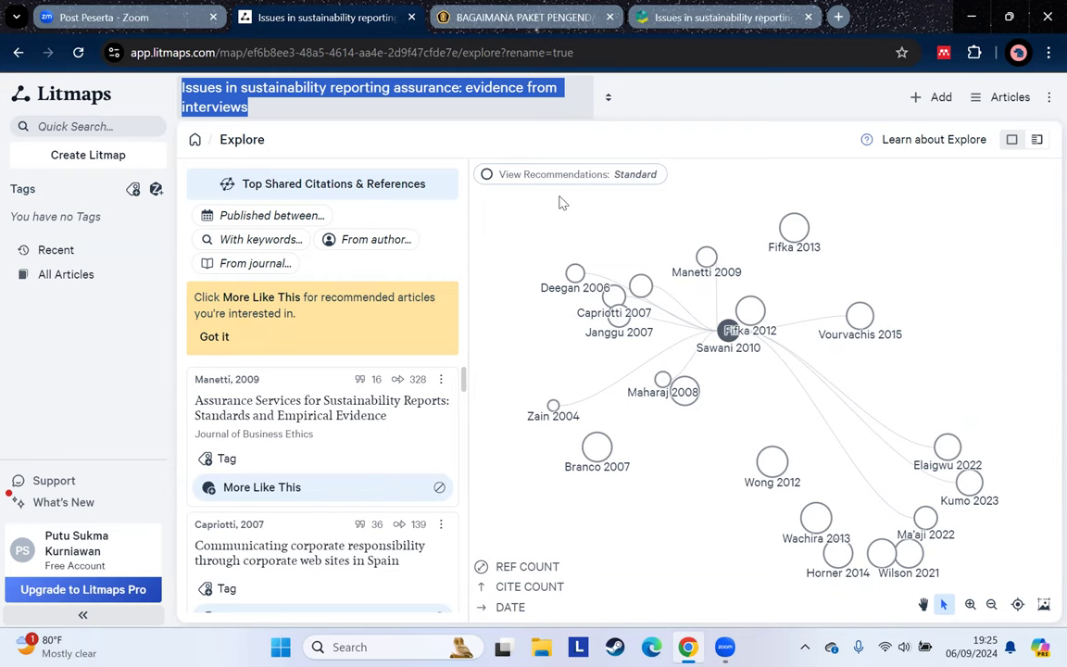
pyautogui.click(515, 221)
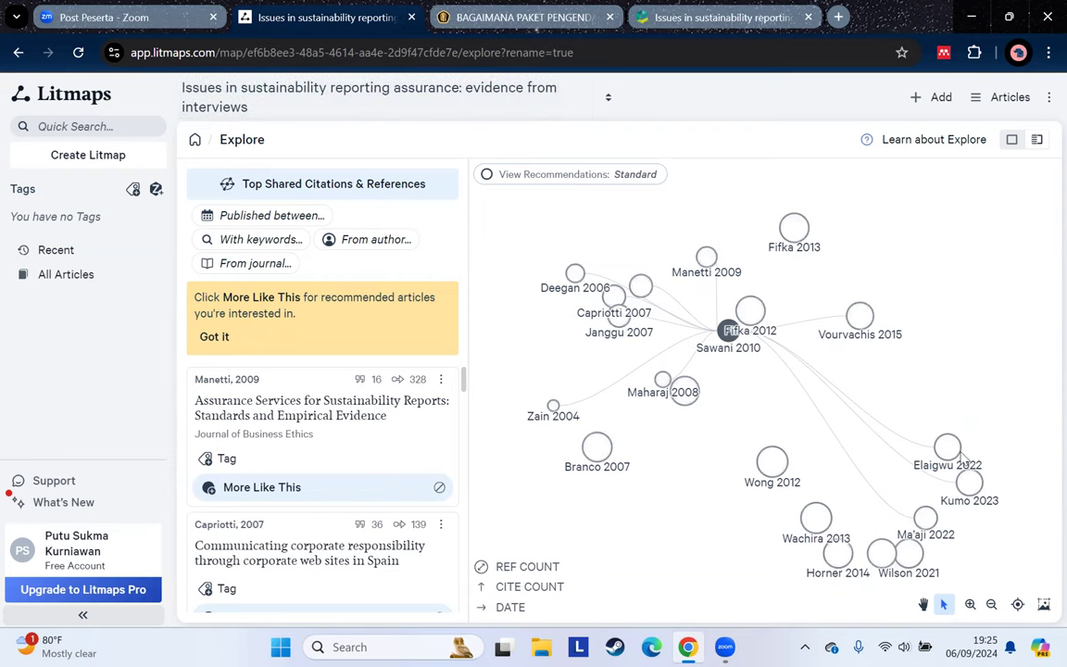
pyautogui.click(214, 338)
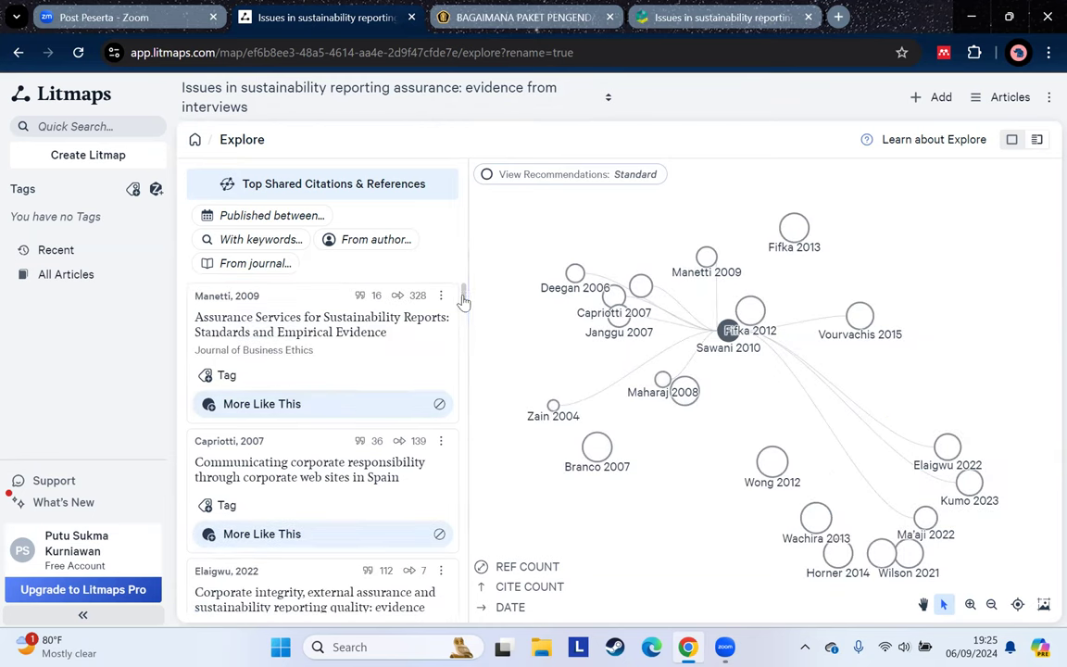
pyautogui.moveTo(463, 302)
pyautogui.mouseDown()
pyautogui.moveTo(463, 370)
pyautogui.moveTo(464, 290)
pyautogui.mouseUp()
# Check the article publication date on the Emerald page of the sustainability reporting assurance article, and return to the Litmap
pyautogui.hotkey('ctrl', '4')
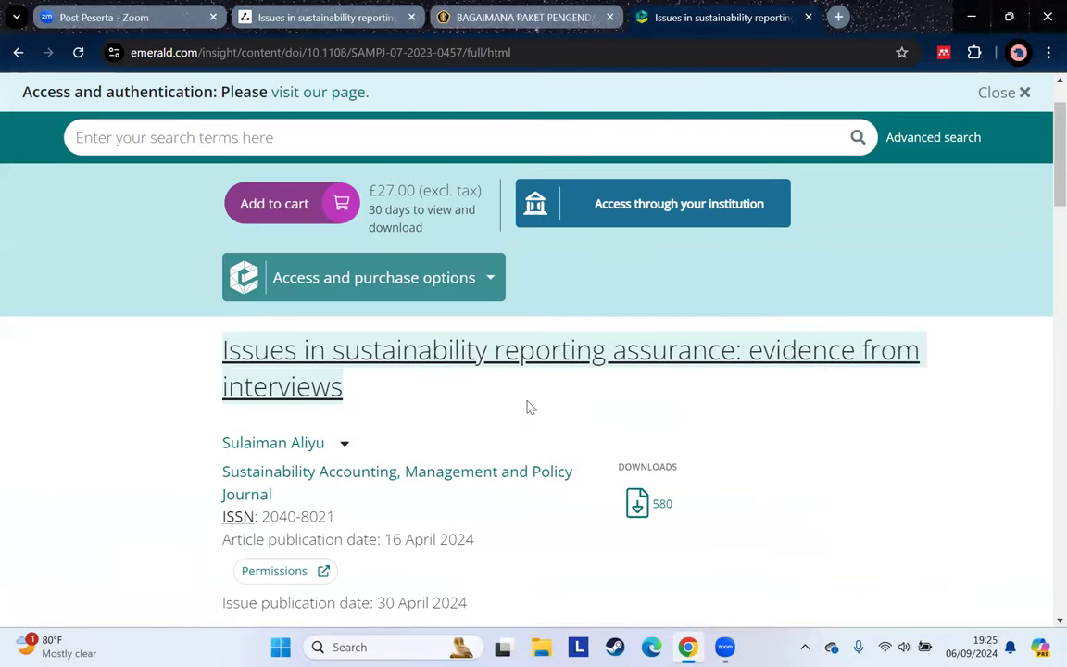
pyautogui.scroll(-1, 444, 513)
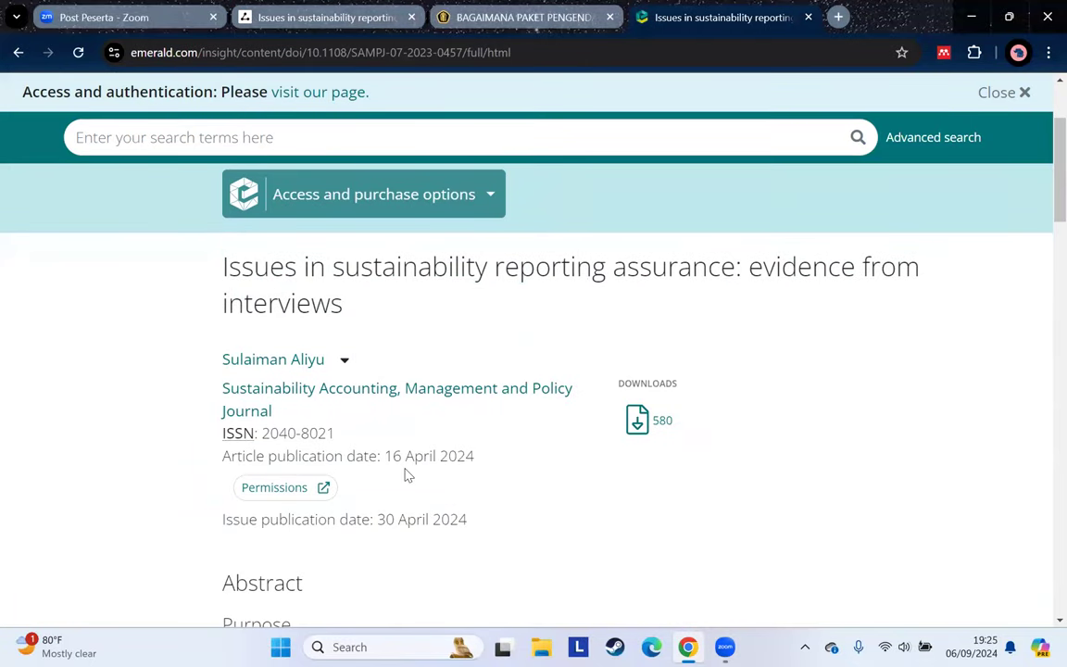
pyautogui.moveTo(390, 458); pyautogui.dragTo(464, 462)
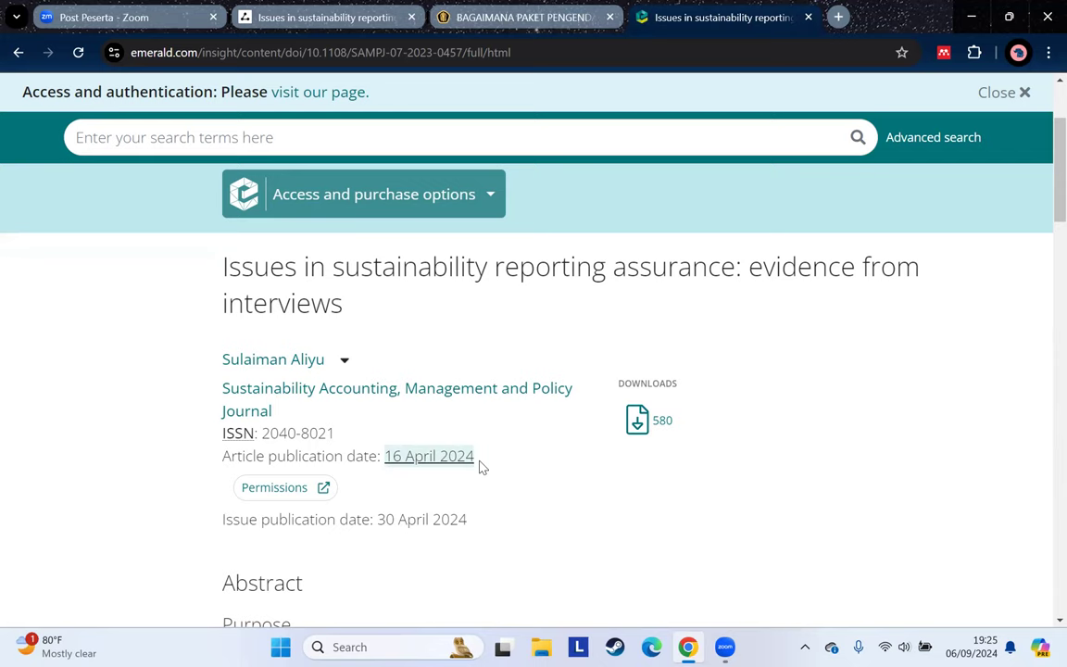
pyautogui.click(515, 518)
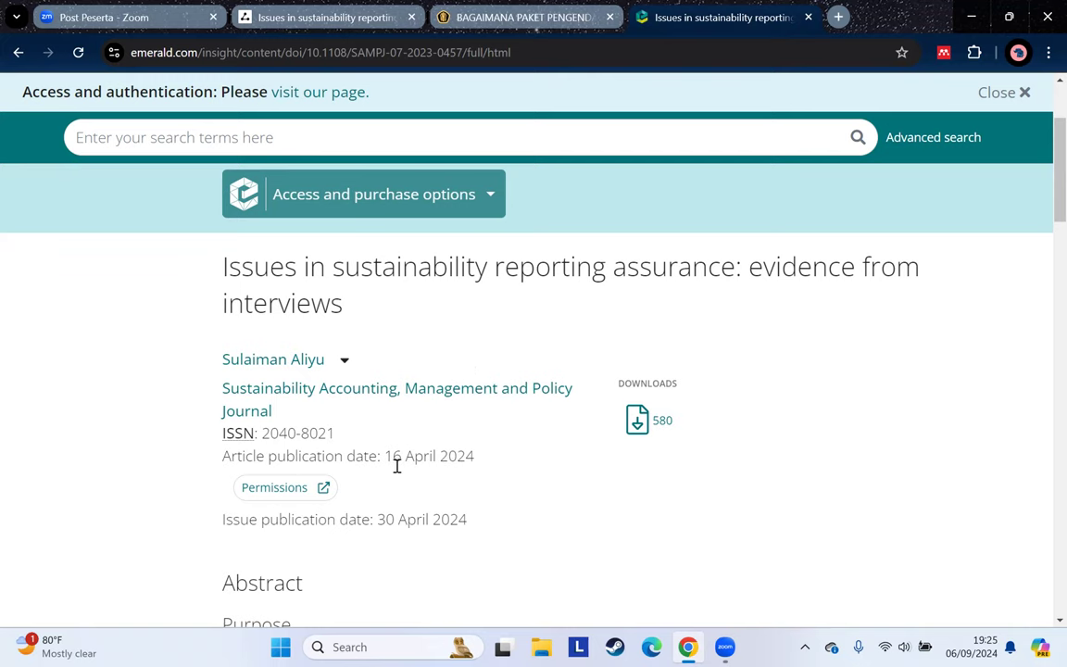
pyautogui.moveTo(386, 454); pyautogui.dragTo(474, 455)
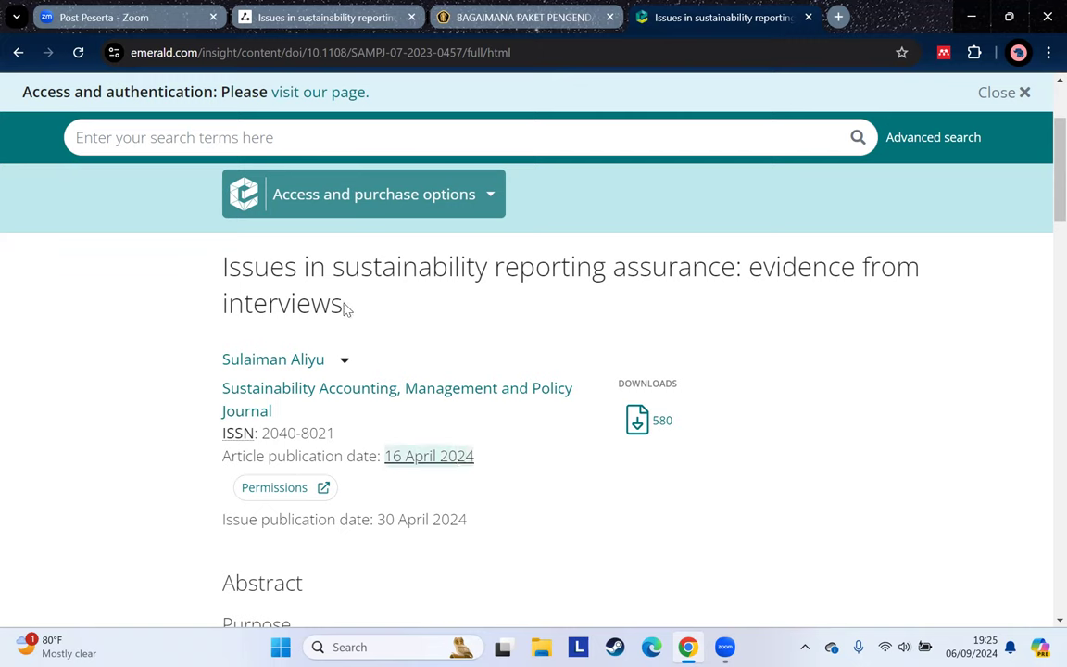
pyautogui.click(633, 196)
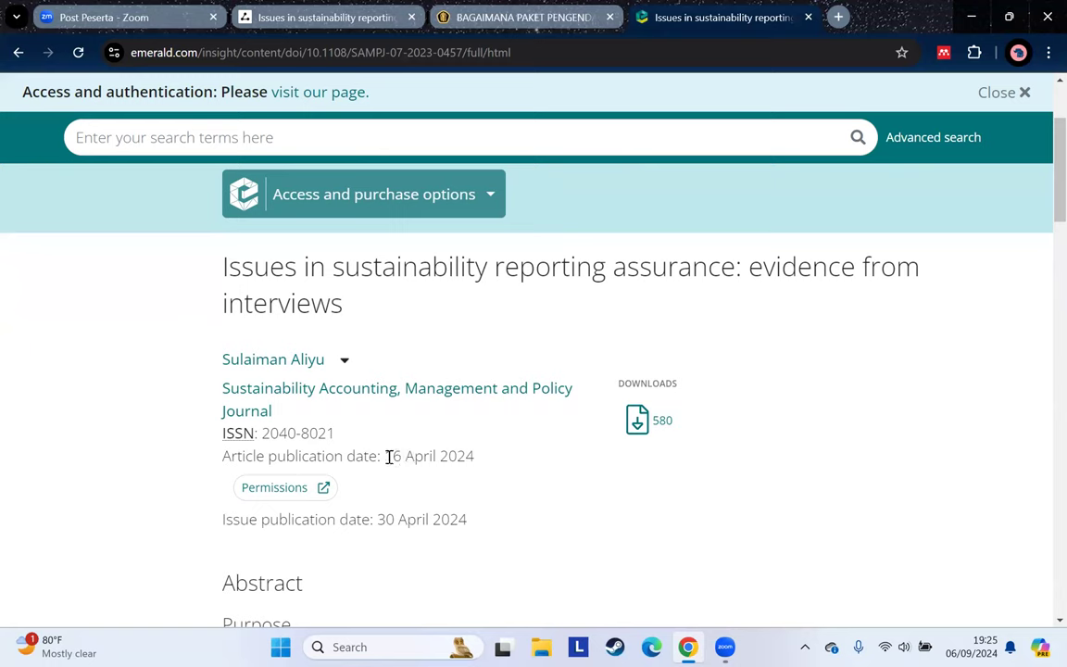
pyautogui.moveTo(405, 457); pyautogui.dragTo(479, 459)
pyautogui.click(556, 489)
pyautogui.hotkey('ctrl', 'shift', 'Tab')
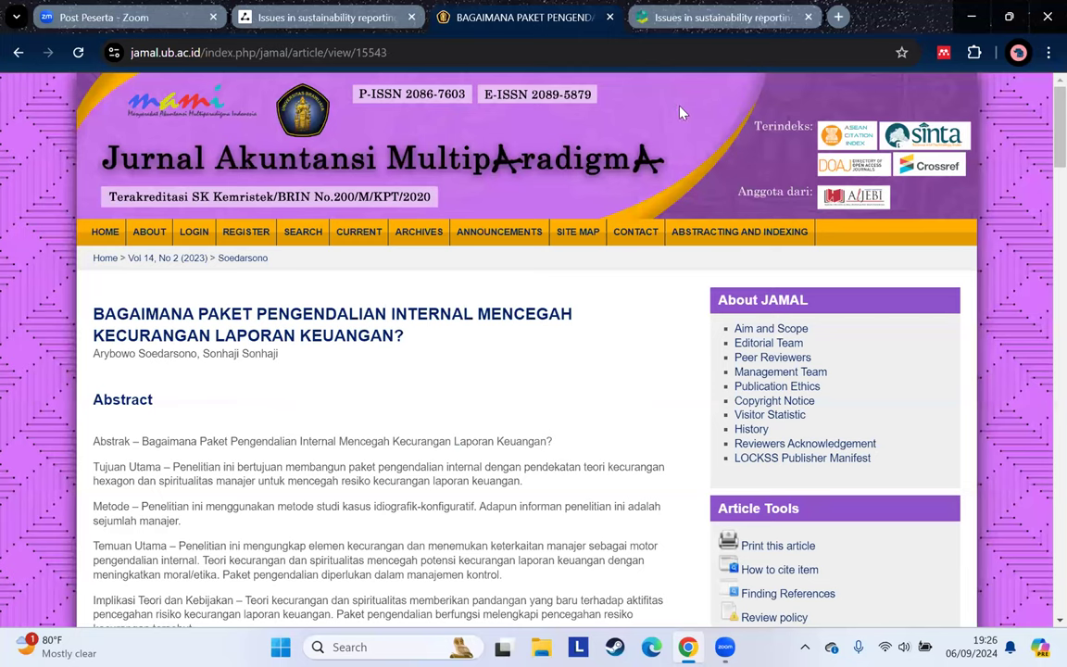
pyautogui.hotkey('ctrl', 'shift', 'Tab')
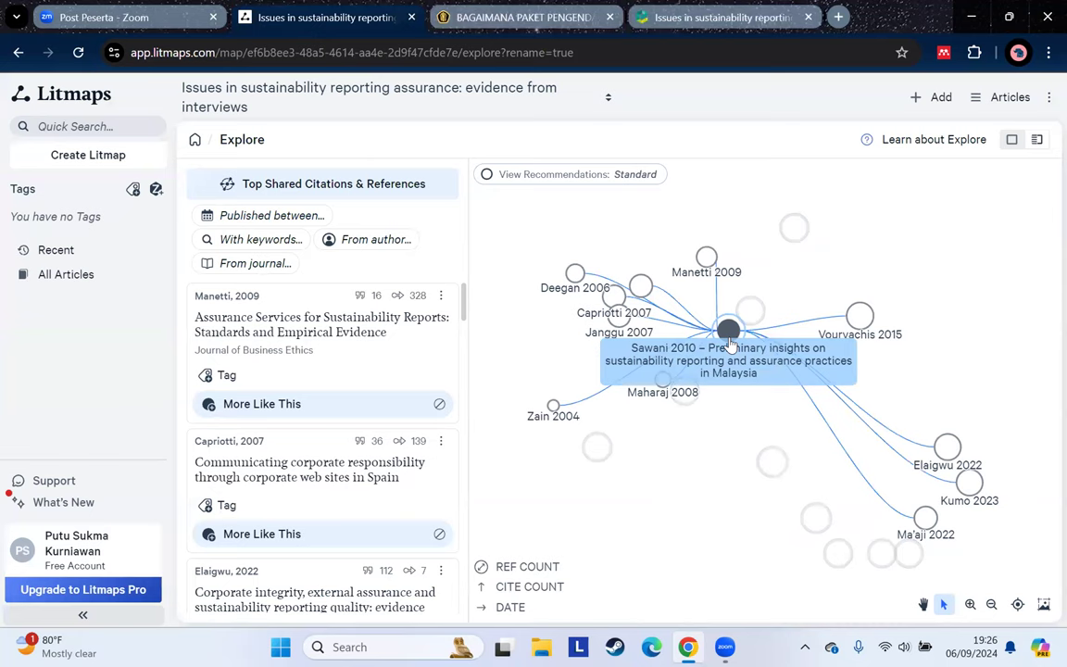
# Look at the display modes available for the Litmap's recommendations and open the map's layout settings
pyautogui.click(638, 190)
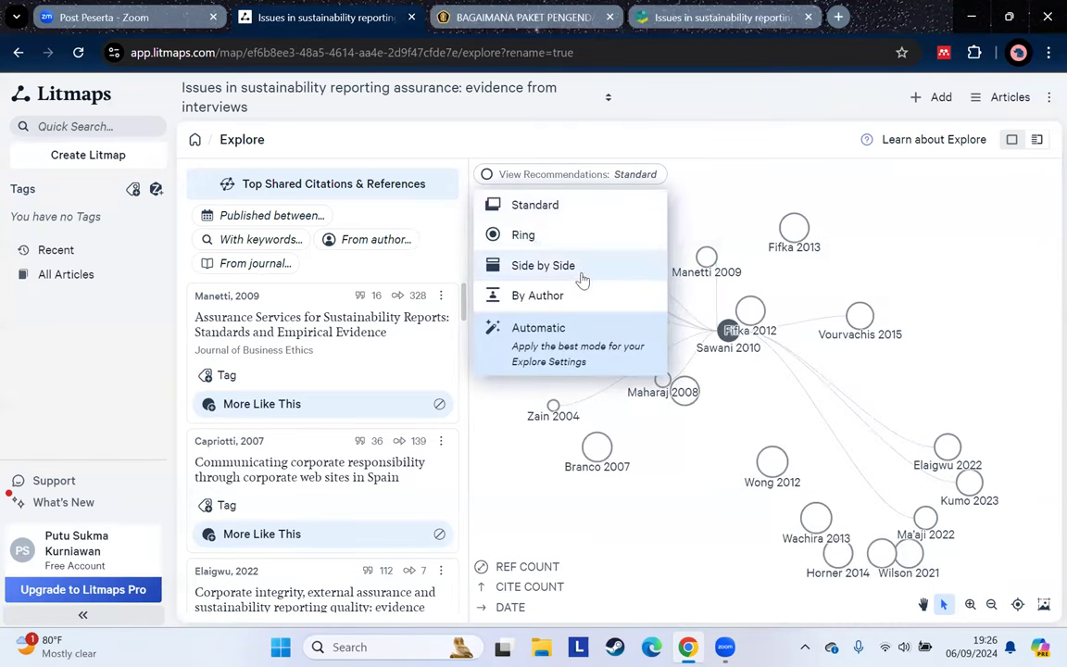
pyautogui.click(713, 188)
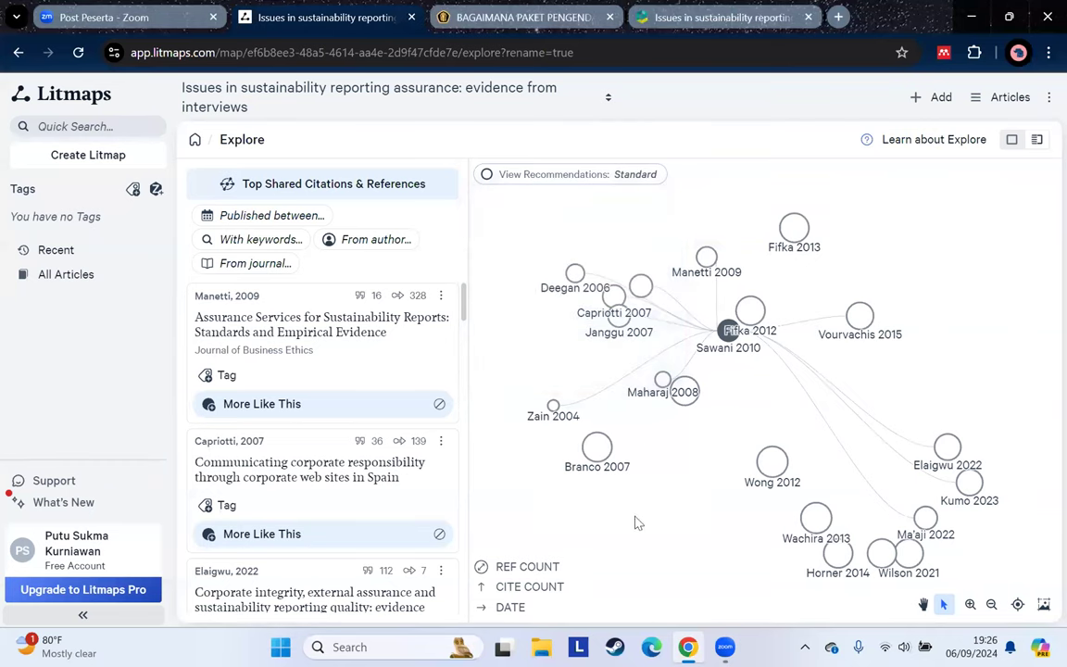
pyautogui.click(535, 572)
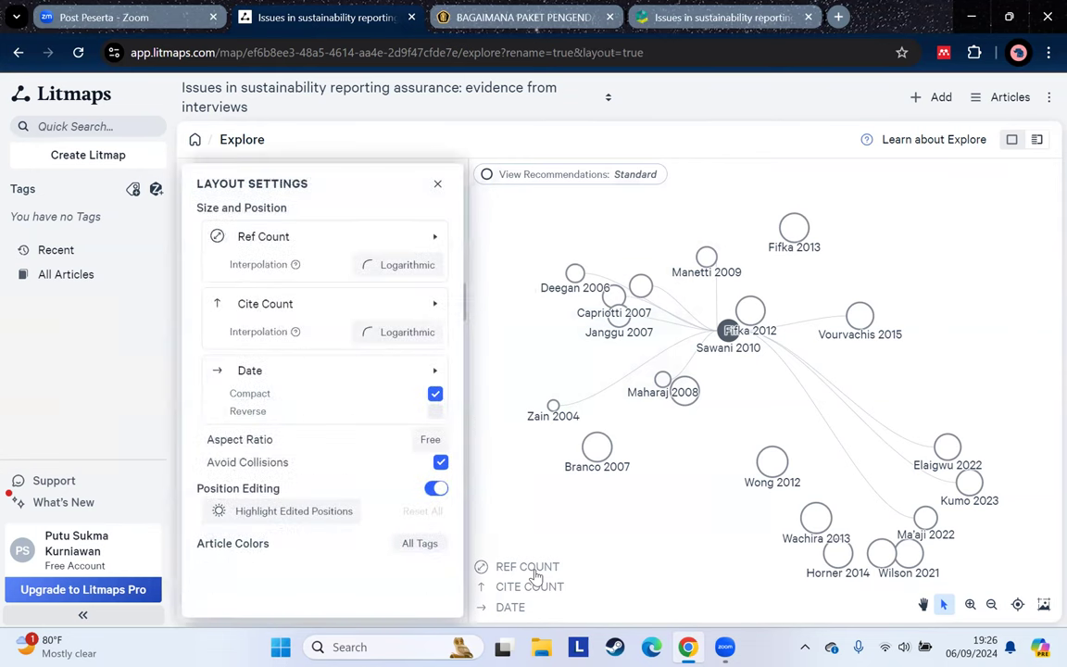
# Close the layout settings, open the Litmap's 2010 source article on Malaysian assurance practices, and read its abstract
pyautogui.click(438, 188)
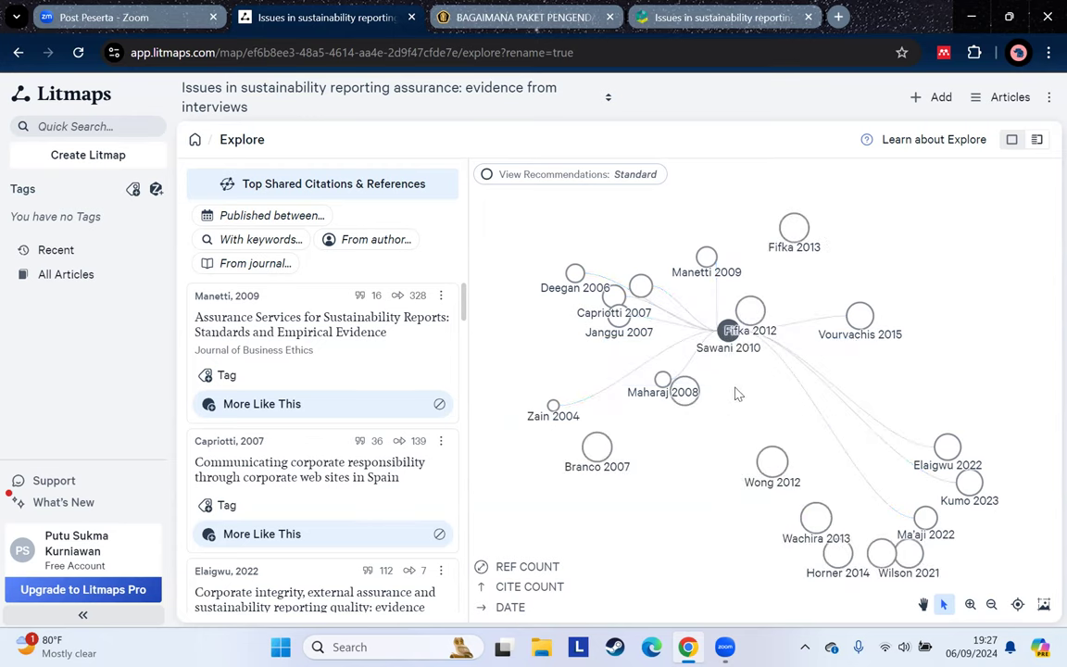
pyautogui.click(729, 335)
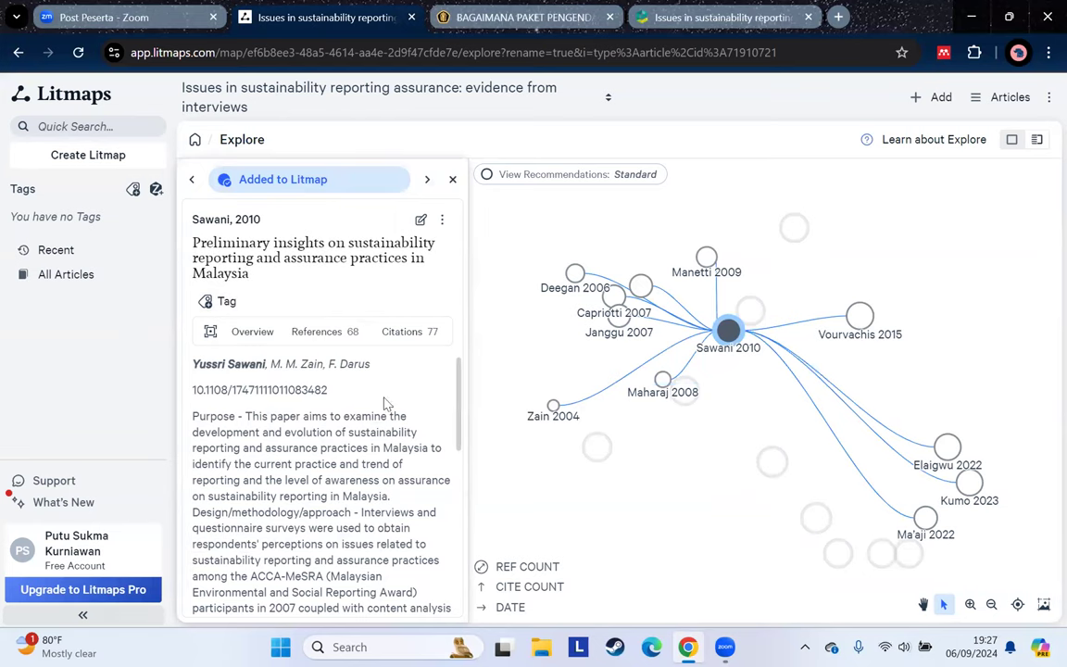
pyautogui.scroll(-1, 466, 454)
pyautogui.scroll(-4, 466, 454)
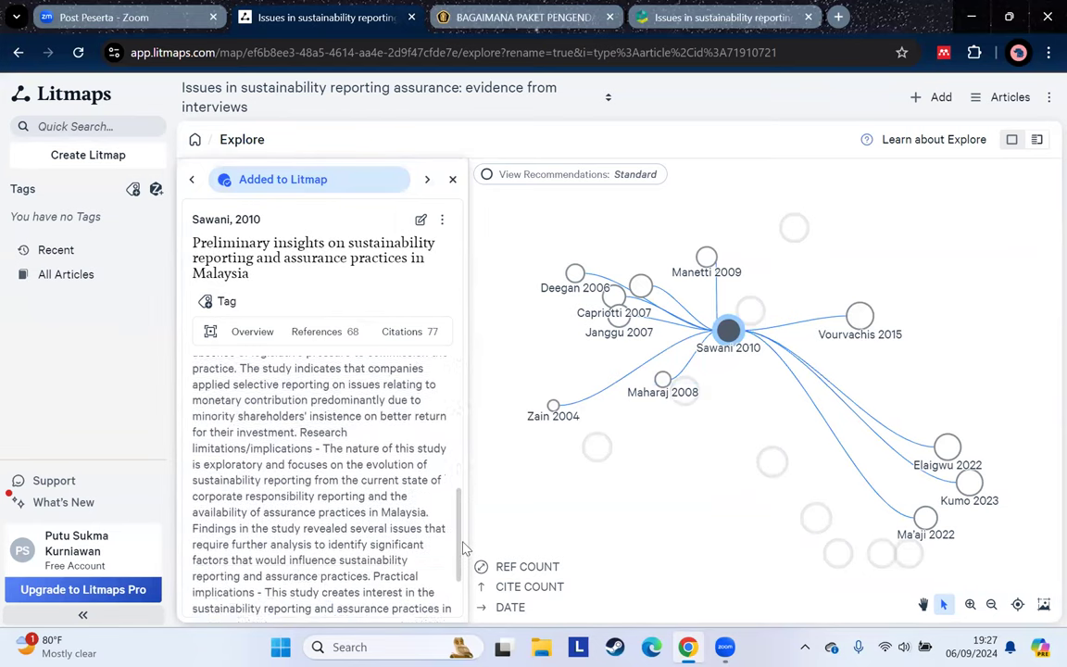
pyautogui.moveTo(466, 521); pyautogui.dragTo(475, 361)
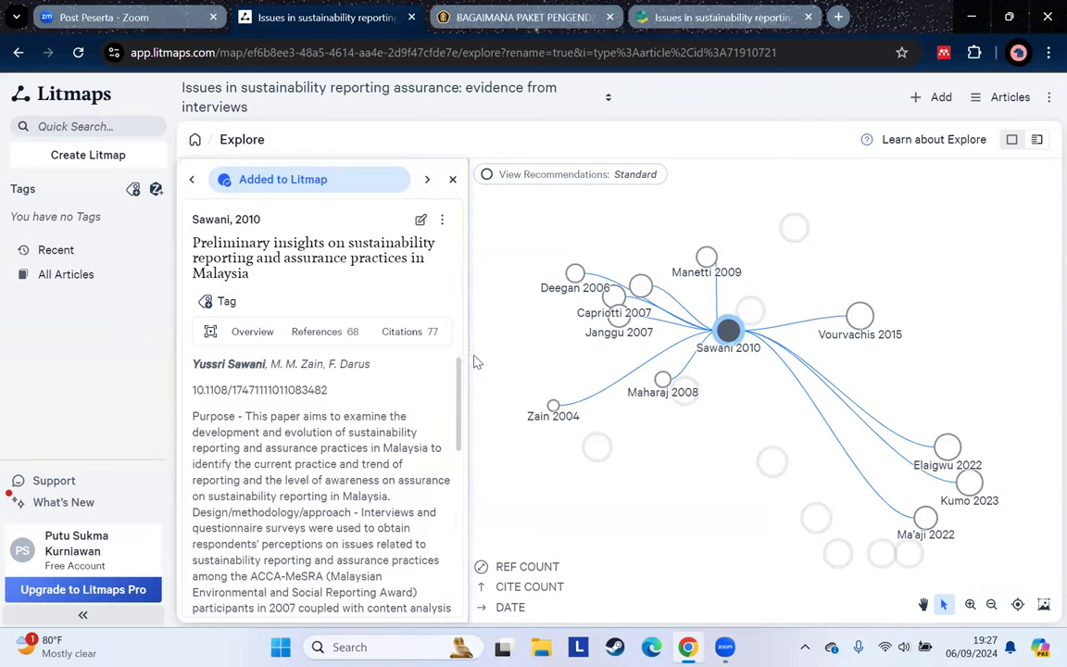
# Open the 2009 article Assurance Services for Sustainability Reports, read its abstract, and check which further actions are available for it
pyautogui.click(706, 258)
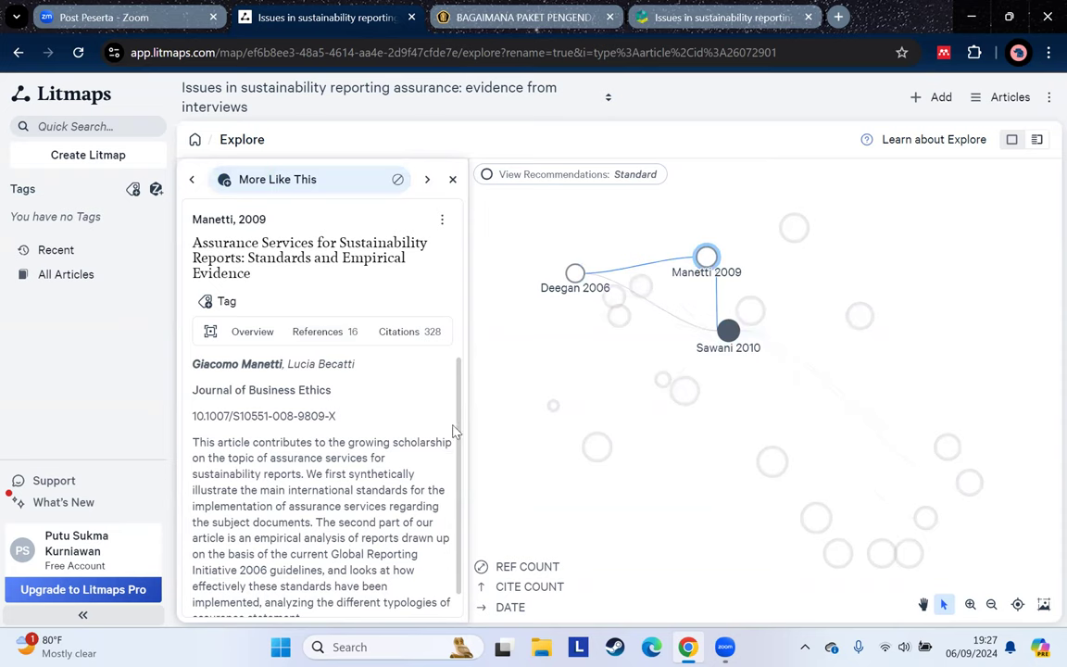
pyautogui.scroll(-1, 458, 431)
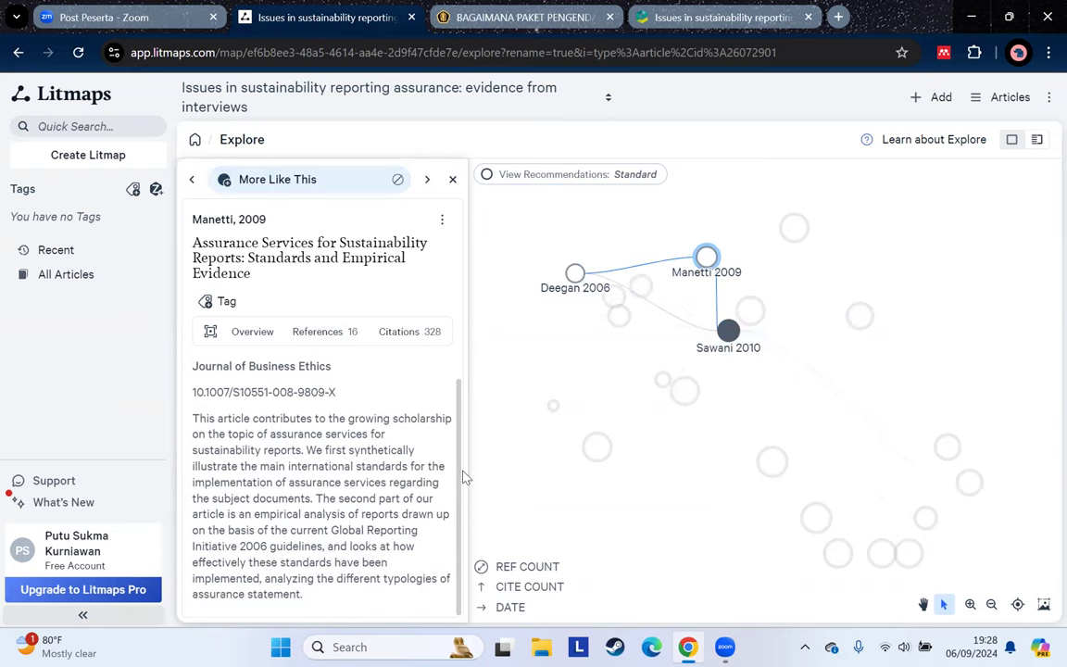
pyautogui.scroll(1, 459, 435)
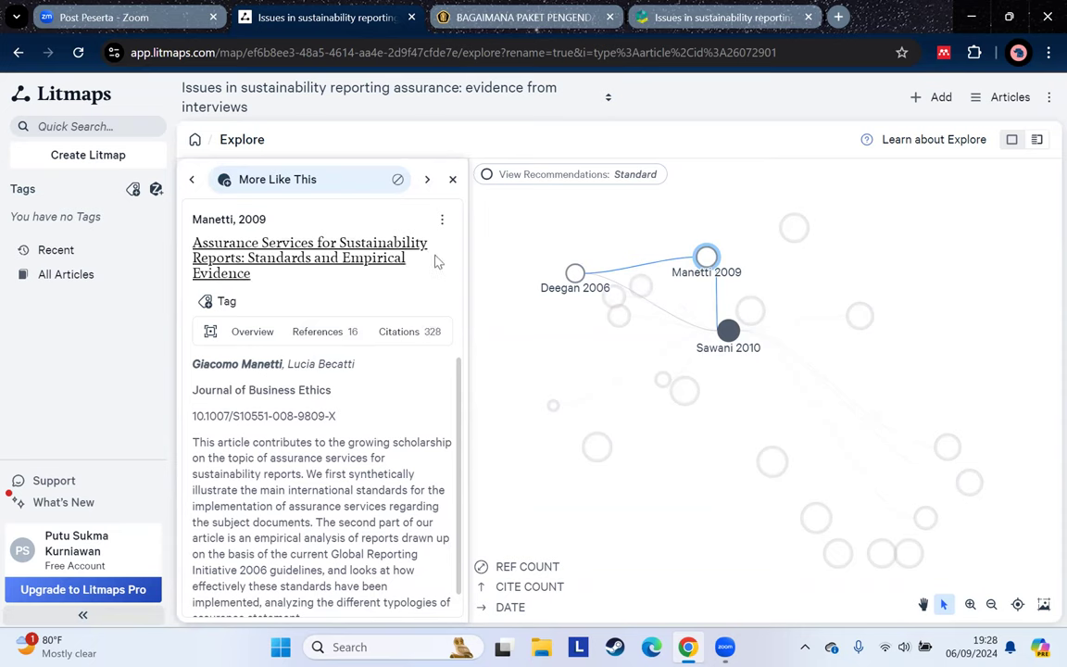
pyautogui.click(442, 222)
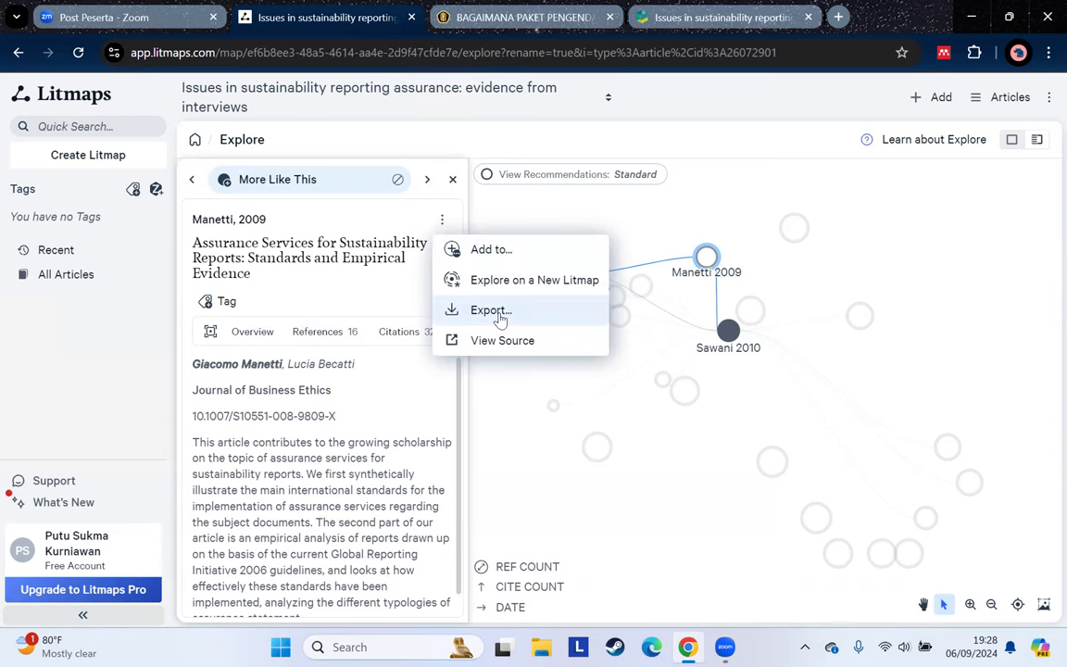
pyautogui.click(597, 537)
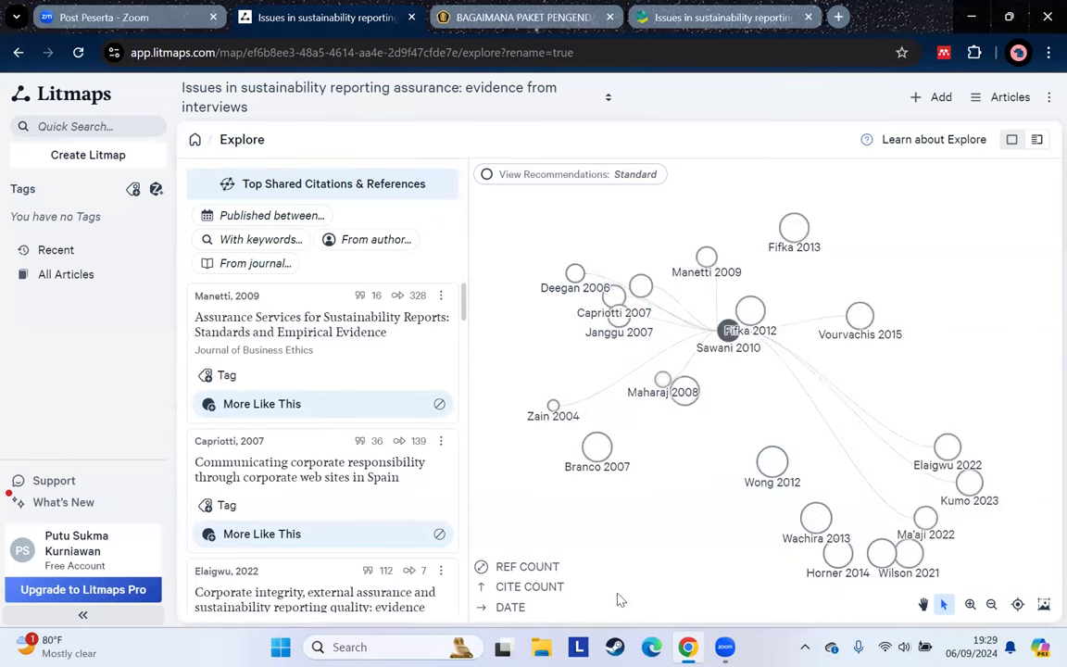
# Check the map's layout settings again, and view the recommendations in Ring mode before returning to Standard
pyautogui.click(515, 615)
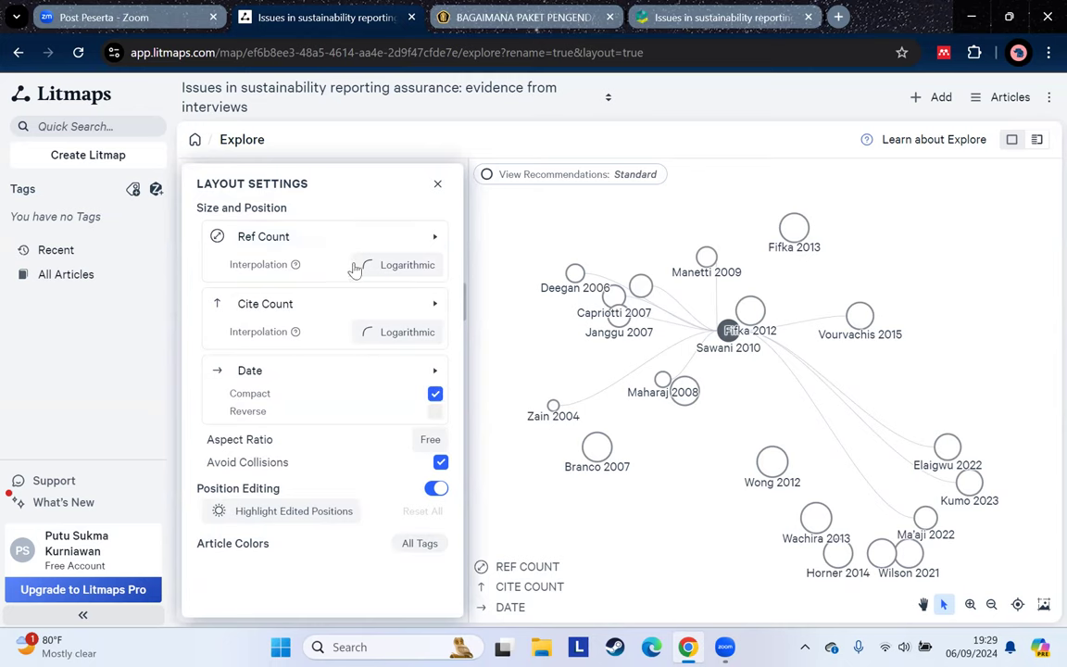
pyautogui.click(438, 188)
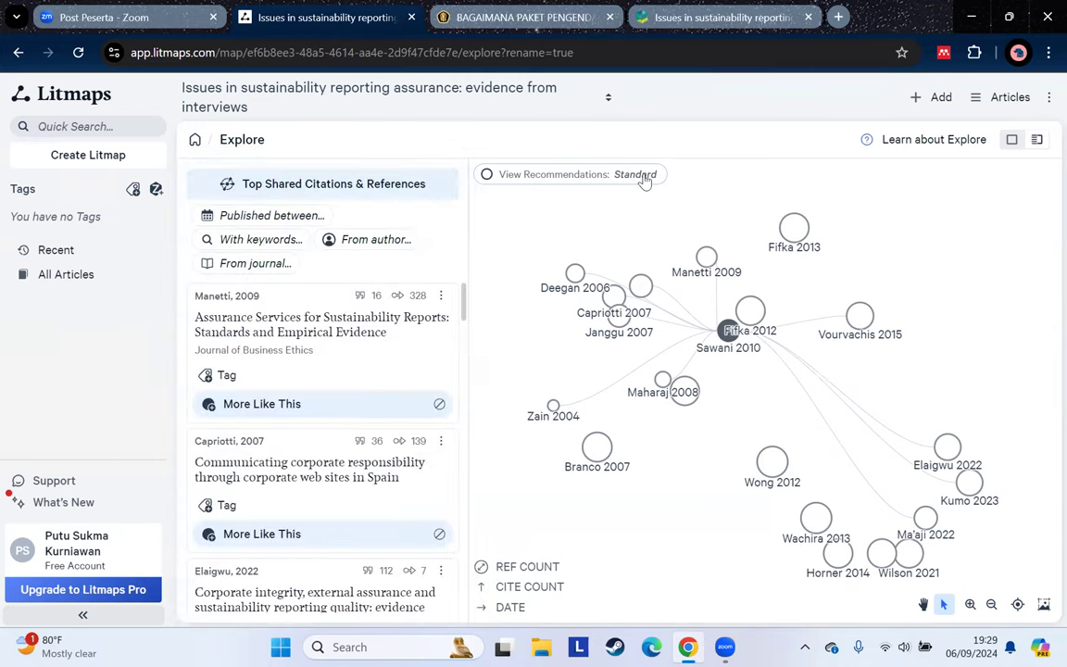
pyautogui.click(582, 174)
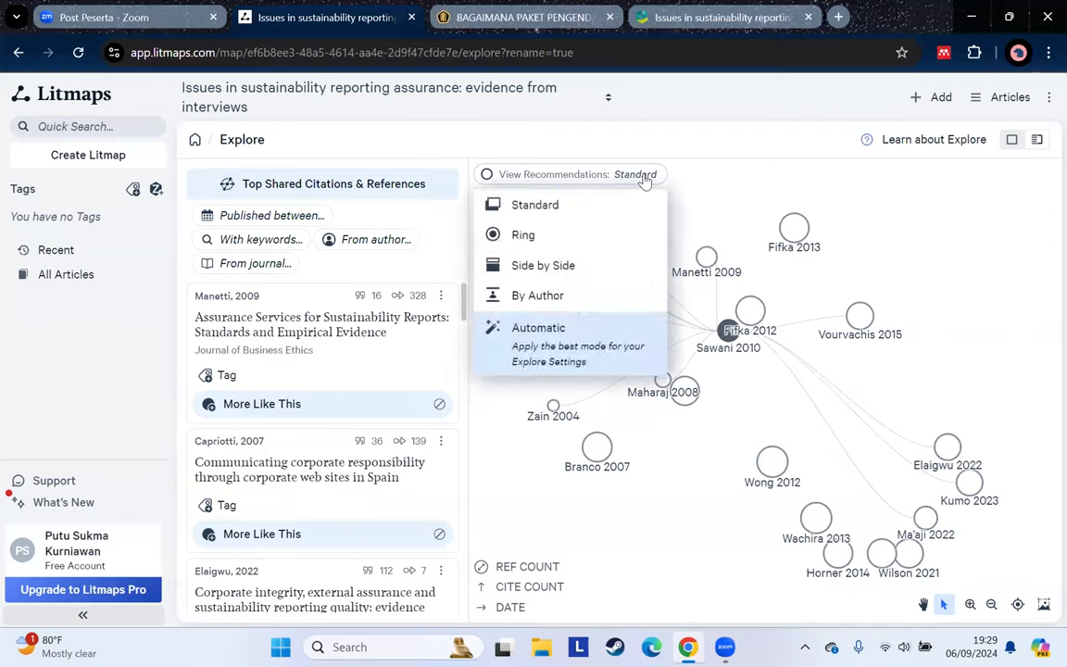
pyautogui.click(524, 235)
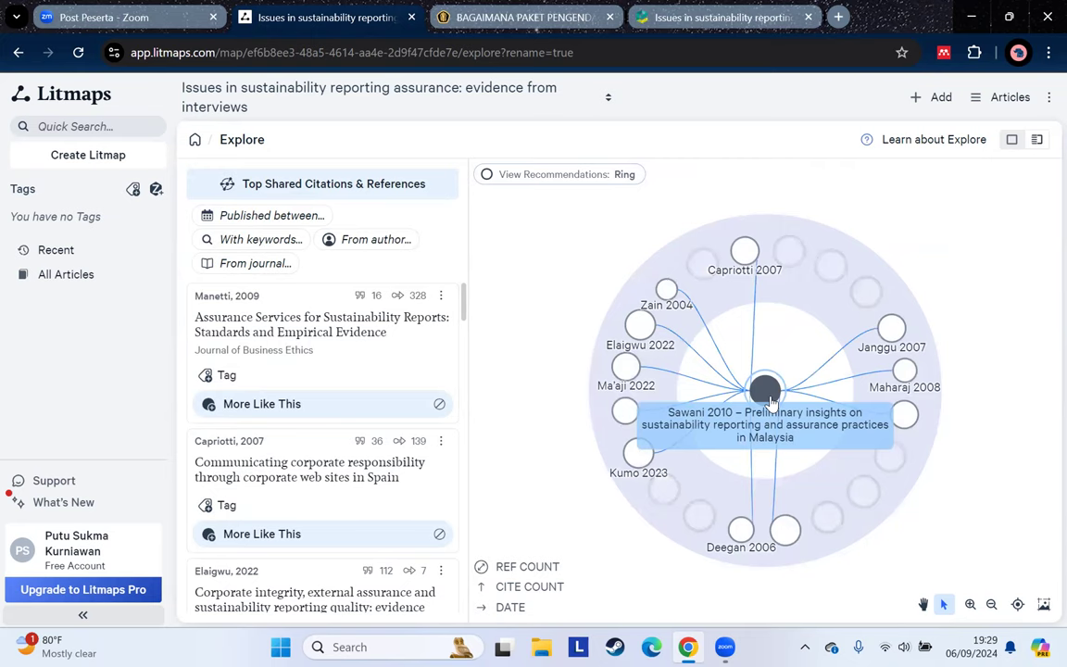
pyautogui.click(619, 176)
pyautogui.click(586, 208)
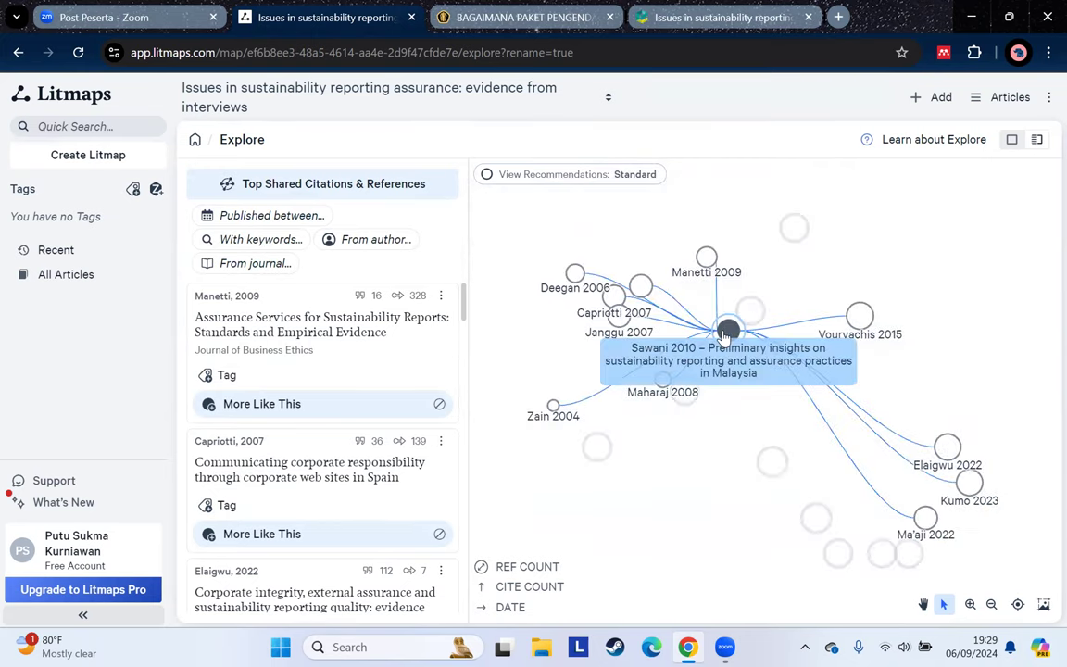
# Compare the recommendations in the Ring, Side by Side and By Author modes, and set the view back to Ring
pyautogui.click(644, 175)
pyautogui.click(524, 235)
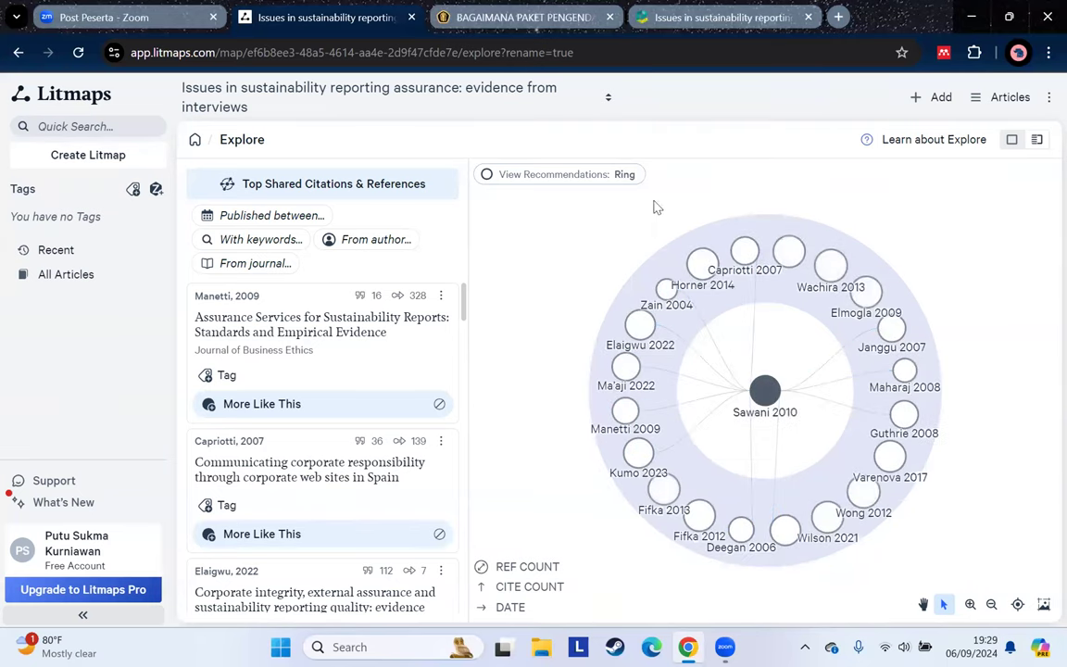
pyautogui.click(623, 174)
pyautogui.click(578, 265)
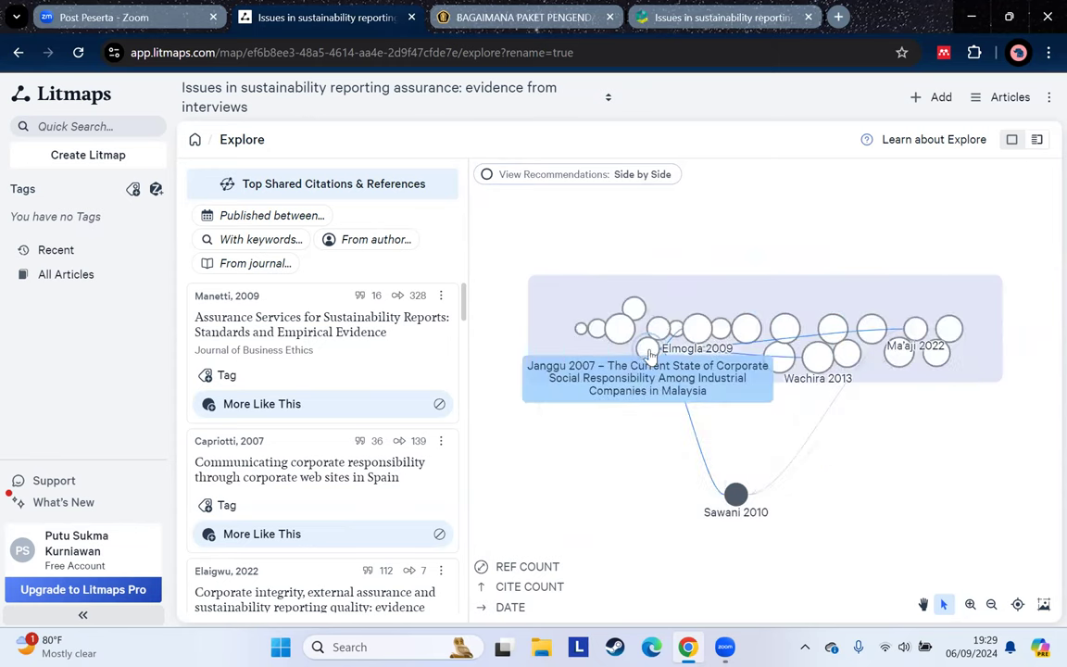
pyautogui.click(666, 178)
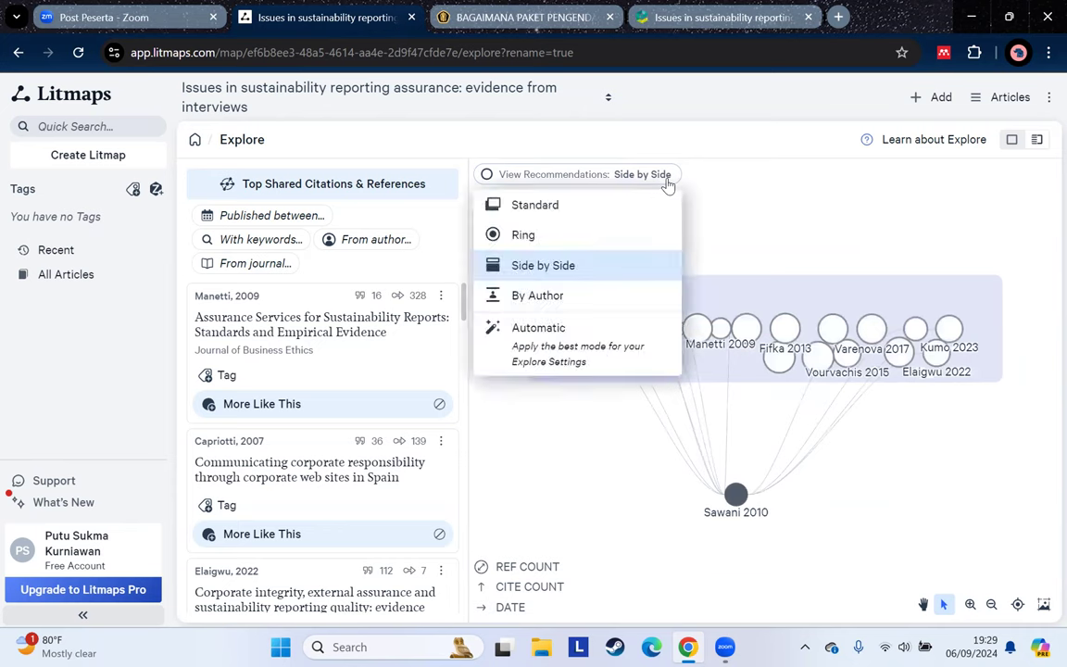
pyautogui.click(563, 298)
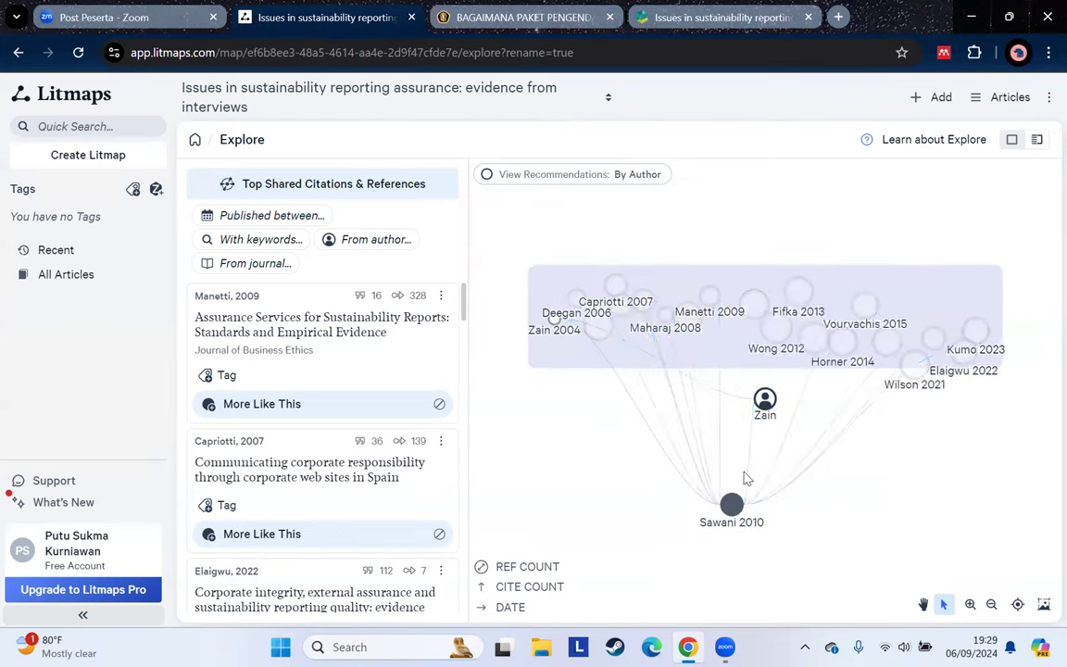
pyautogui.click(651, 177)
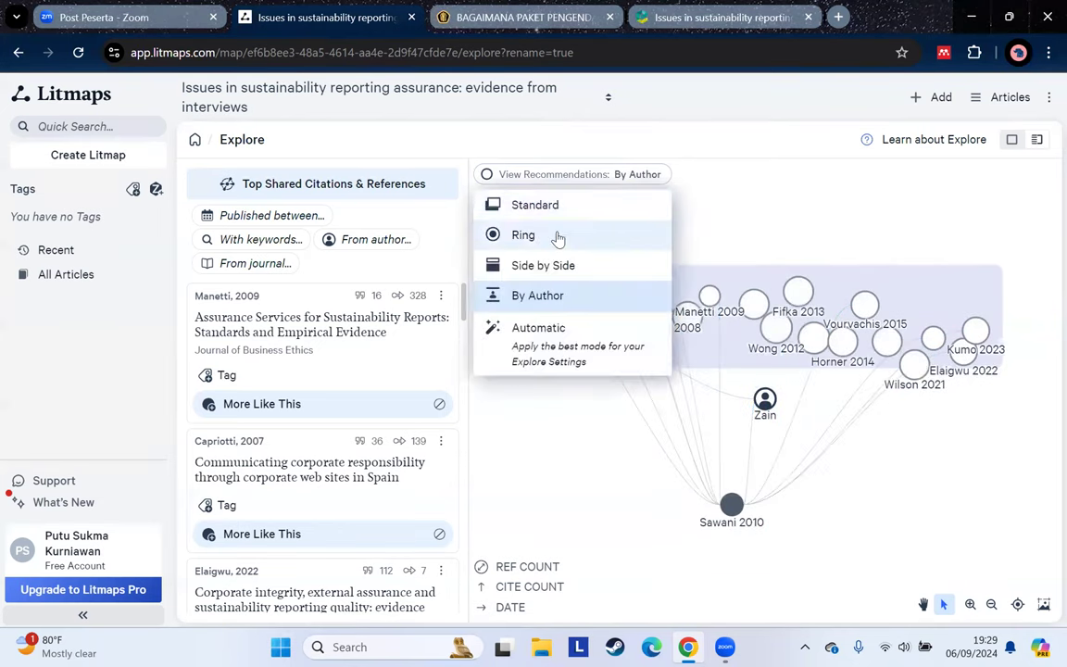
pyautogui.click(555, 232)
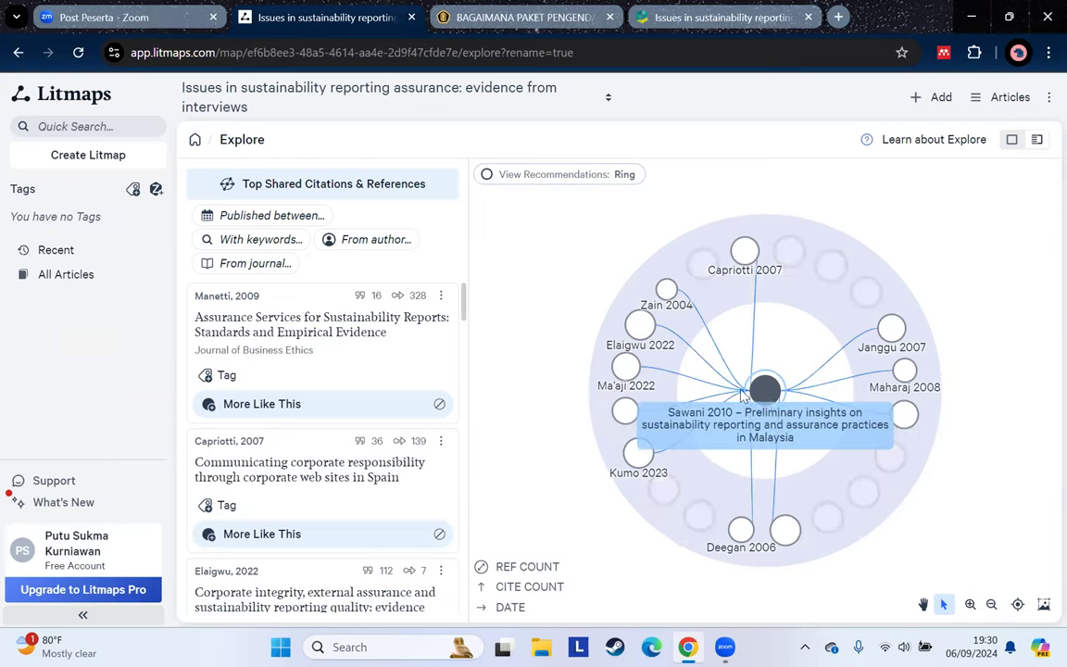
# Open the 2022 article on corporate integrity and external assurance in Malaysia from the ring, read its abstract, and close it
pyautogui.click(640, 324)
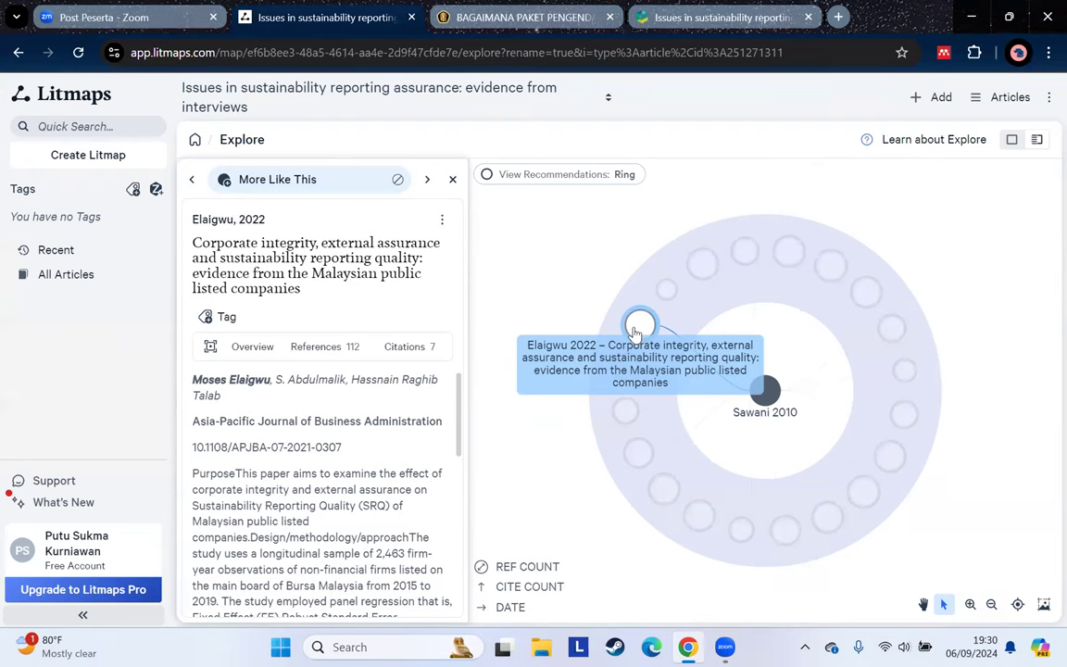
pyautogui.scroll(-2, 405, 448)
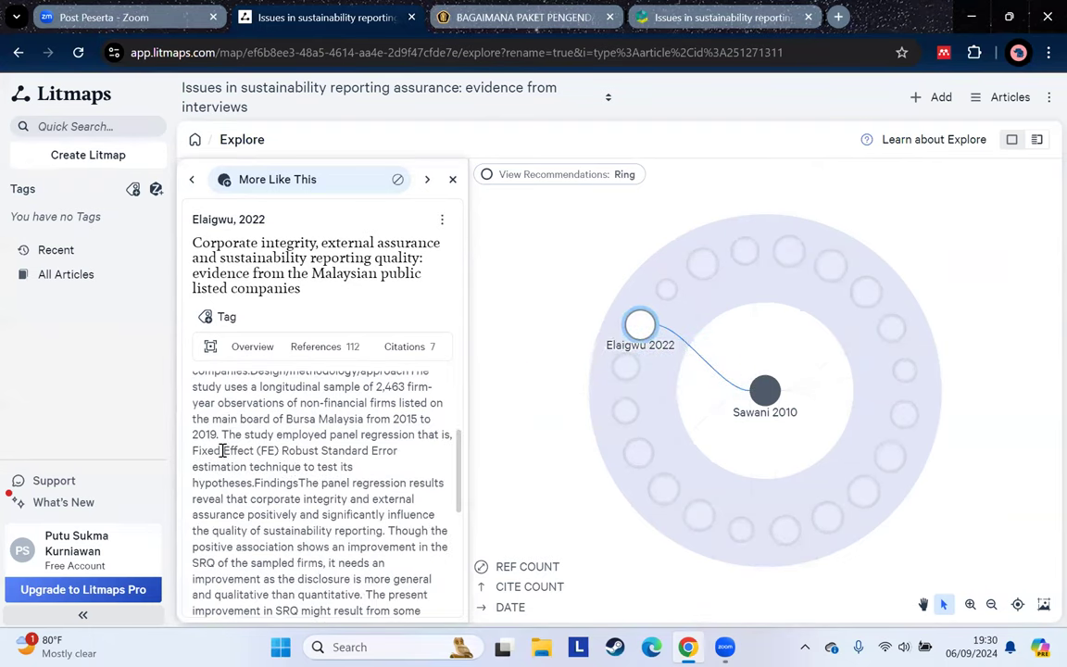
pyautogui.scroll(-4, 278, 447)
pyautogui.scroll(7, 345, 579)
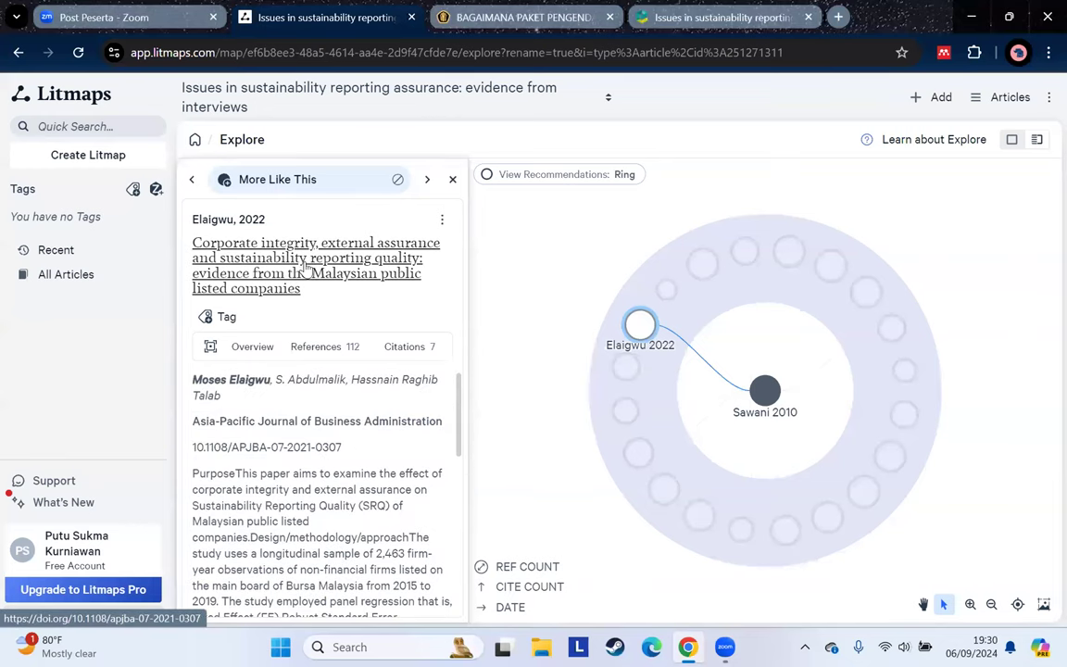
pyautogui.click(452, 179)
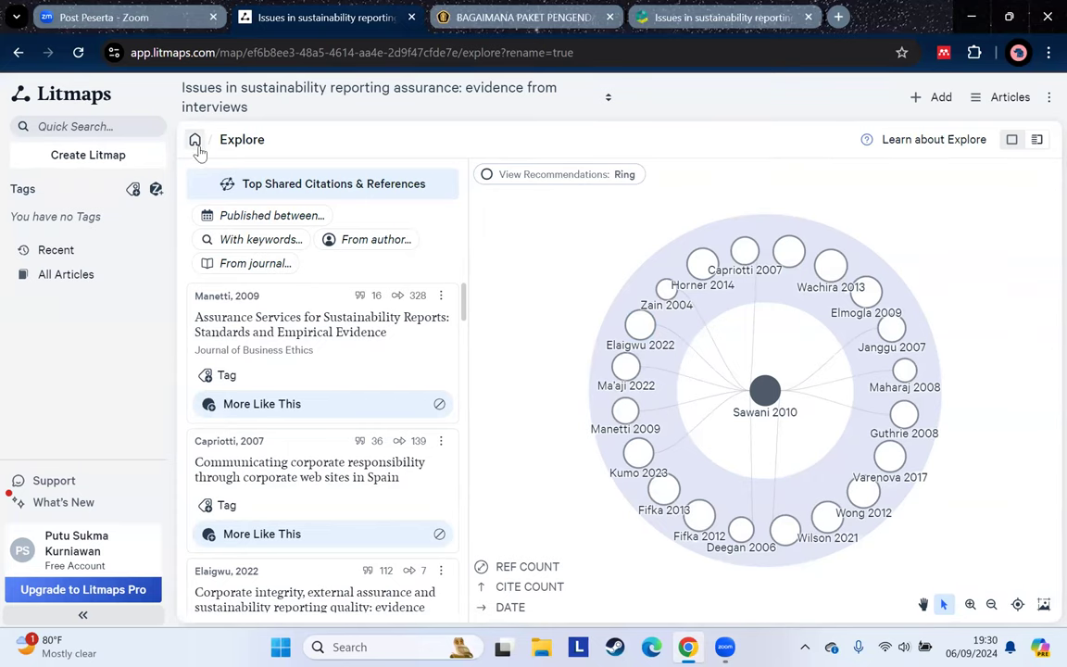
# Go back through the previously viewed article details and layout settings of the Litmap
pyautogui.click(18, 54)
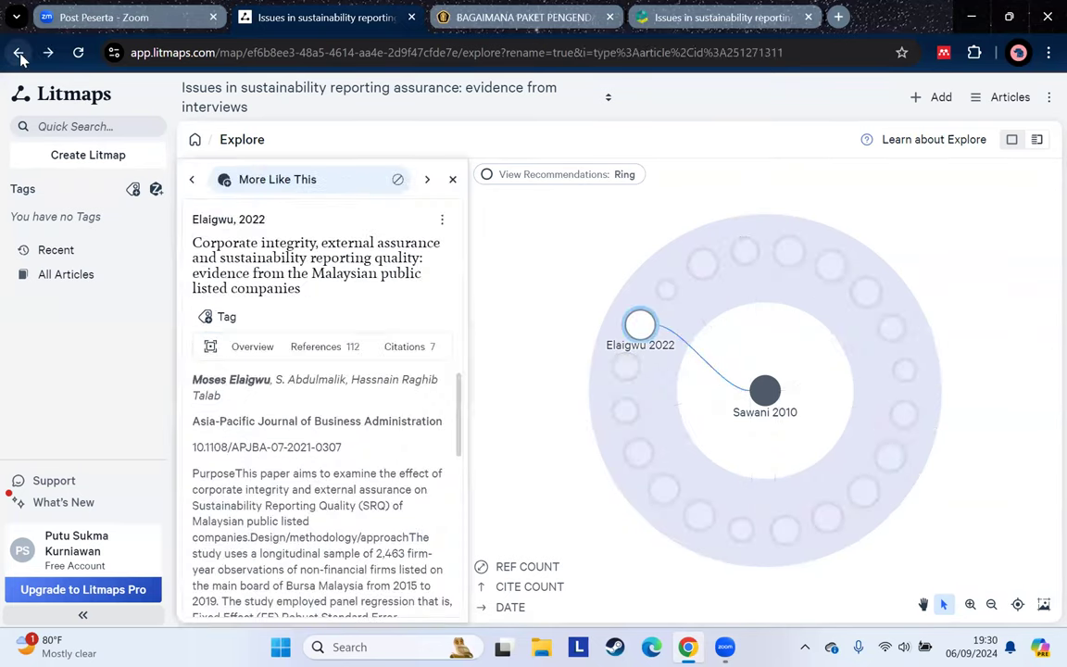
pyautogui.click(18, 53)
pyautogui.click(18, 54)
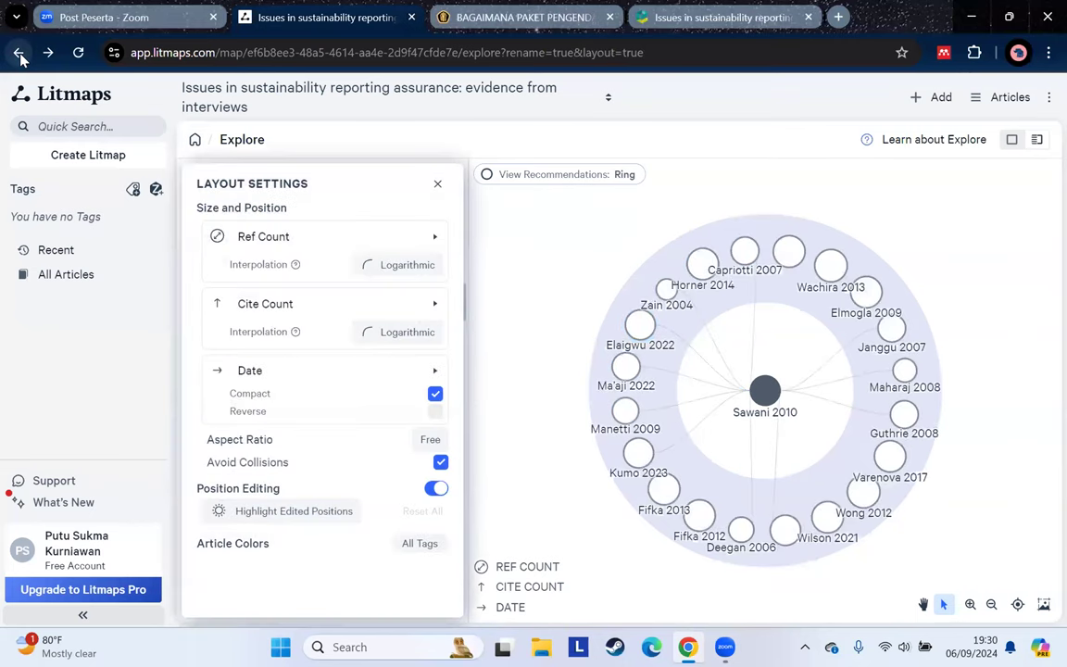
pyautogui.click(18, 53)
pyautogui.click(19, 54)
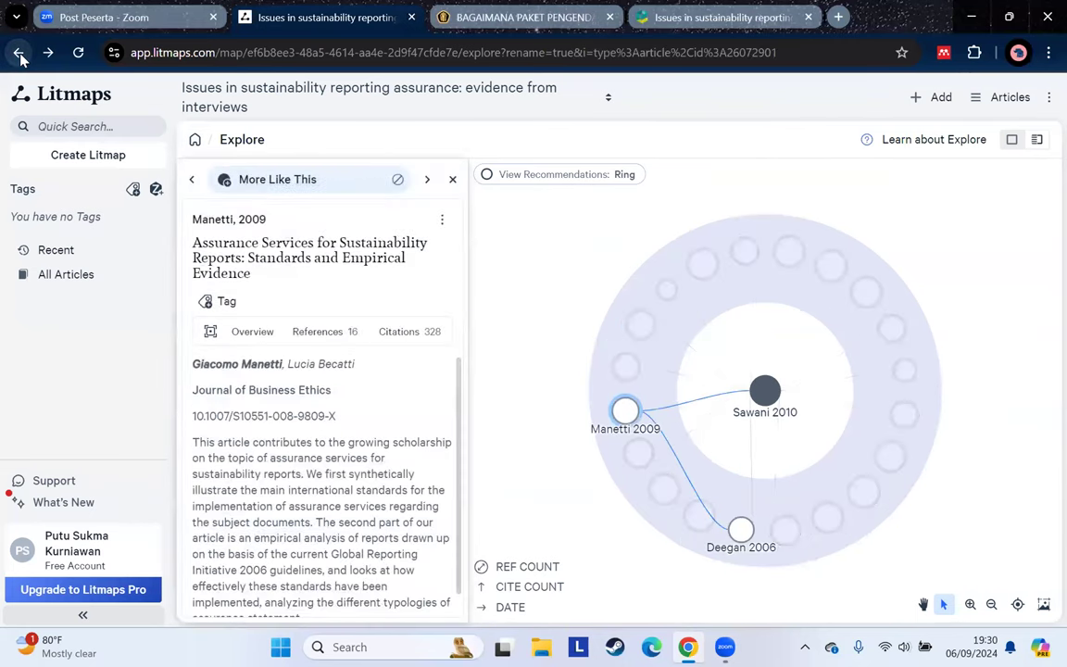
pyautogui.click(18, 54)
pyautogui.click(19, 54)
pyautogui.click(18, 54)
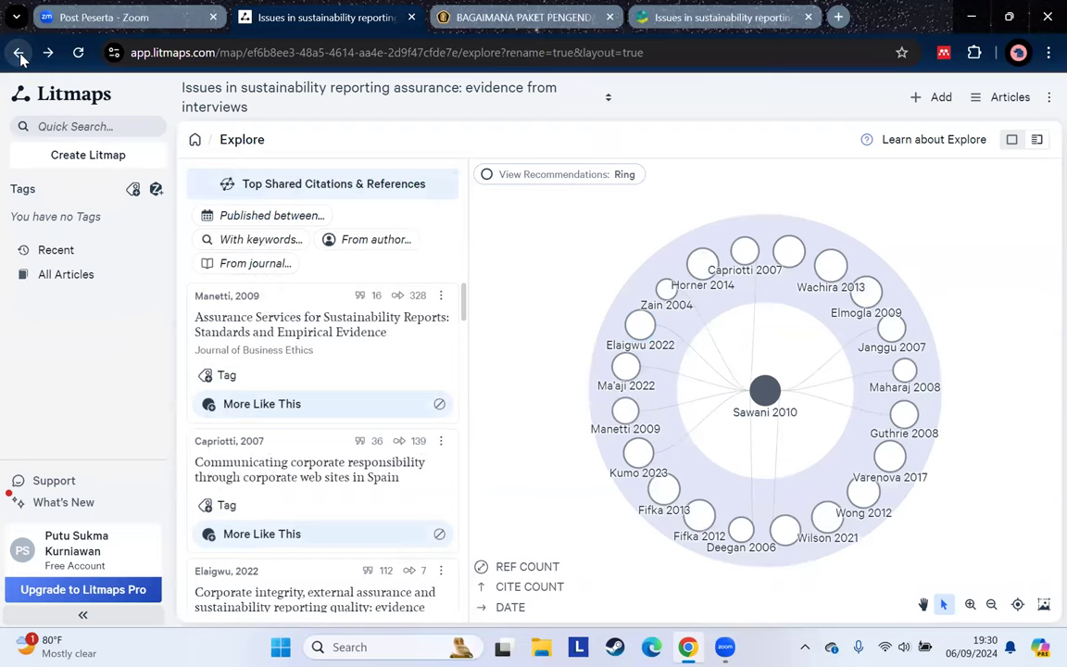
pyautogui.click(19, 54)
# Explore related articles again from the Litmap's overview page, and open the keyword filter
pyautogui.click(195, 140)
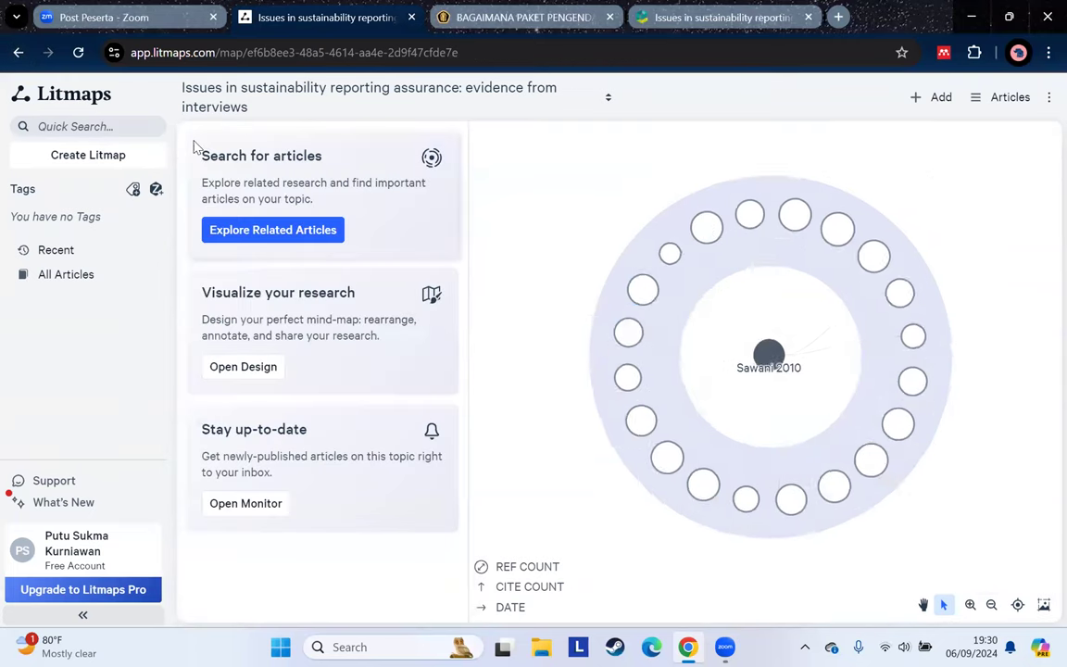
pyautogui.click(271, 230)
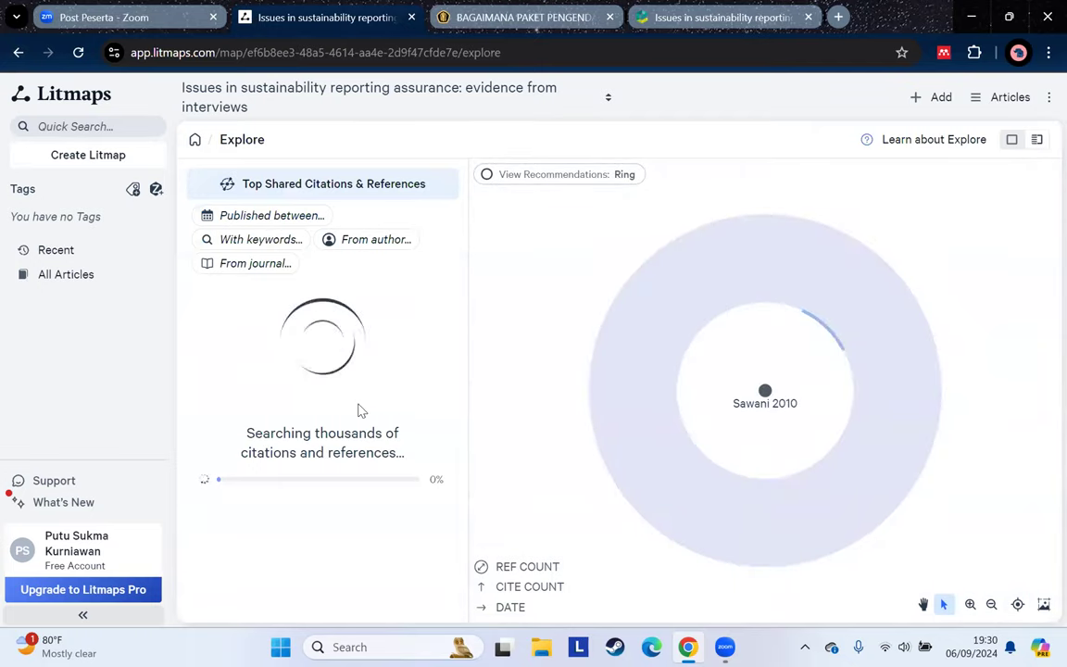
pyautogui.click(275, 240)
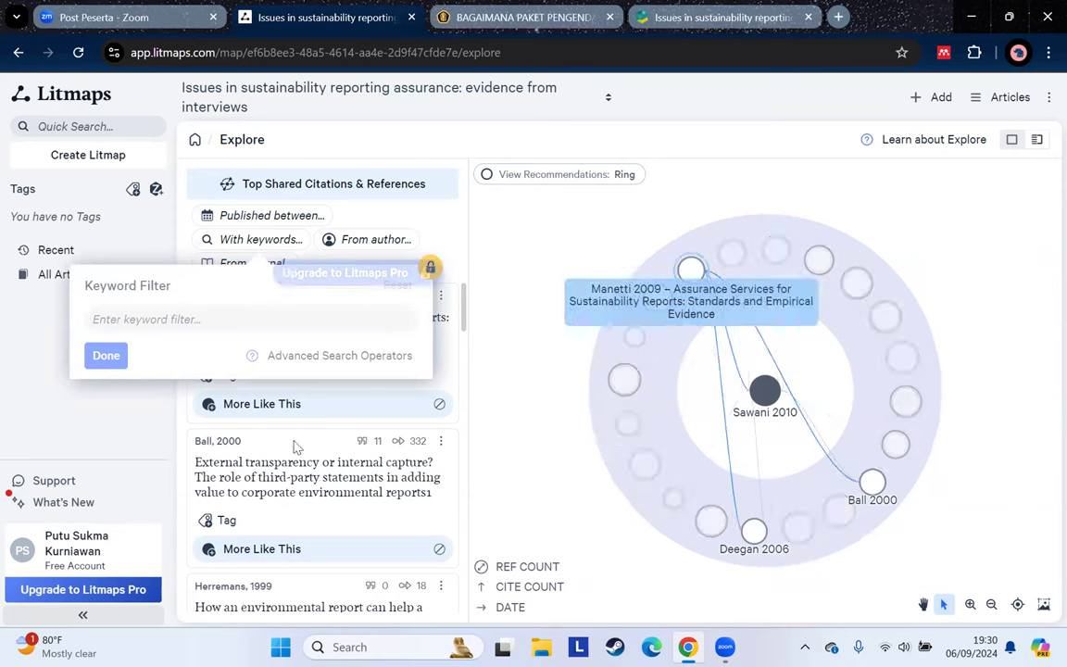
# Return to the workspace and delete the Litmap titled Issues in sustainability reporting assurance: evidence from interviews
pyautogui.click(20, 53)
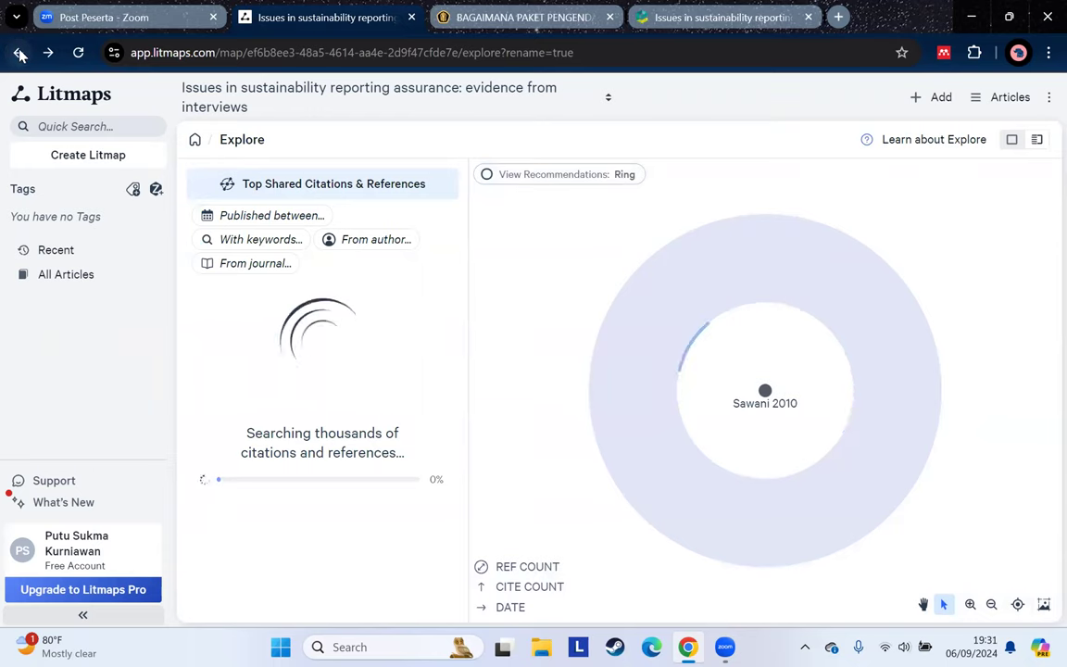
pyautogui.click(19, 53)
pyautogui.click(446, 142)
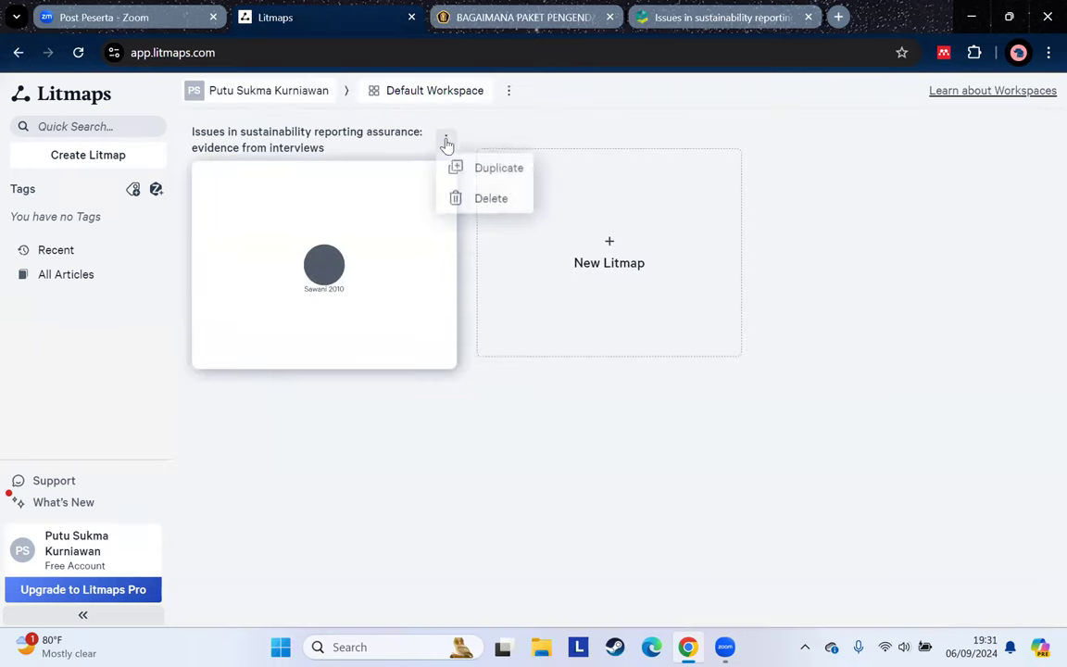
pyautogui.click(454, 198)
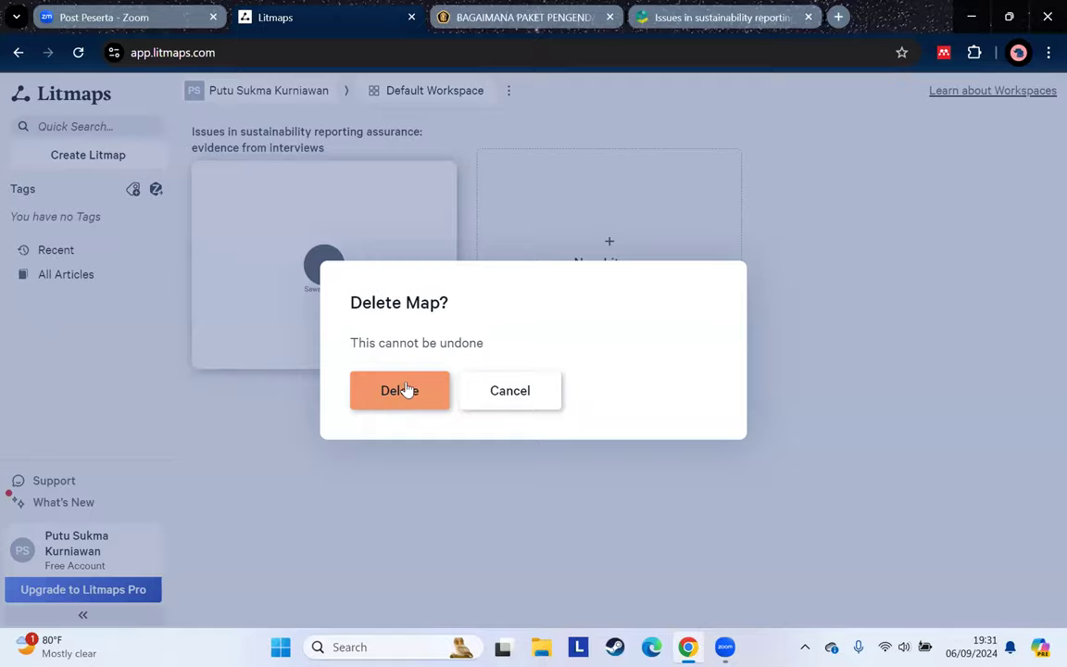
pyautogui.click(407, 390)
# Return to the Emerald journal's issue list and open Volume 13 Issue 5 of Sustainability Accounting, Management and Policy Journal
pyautogui.click(686, 18)
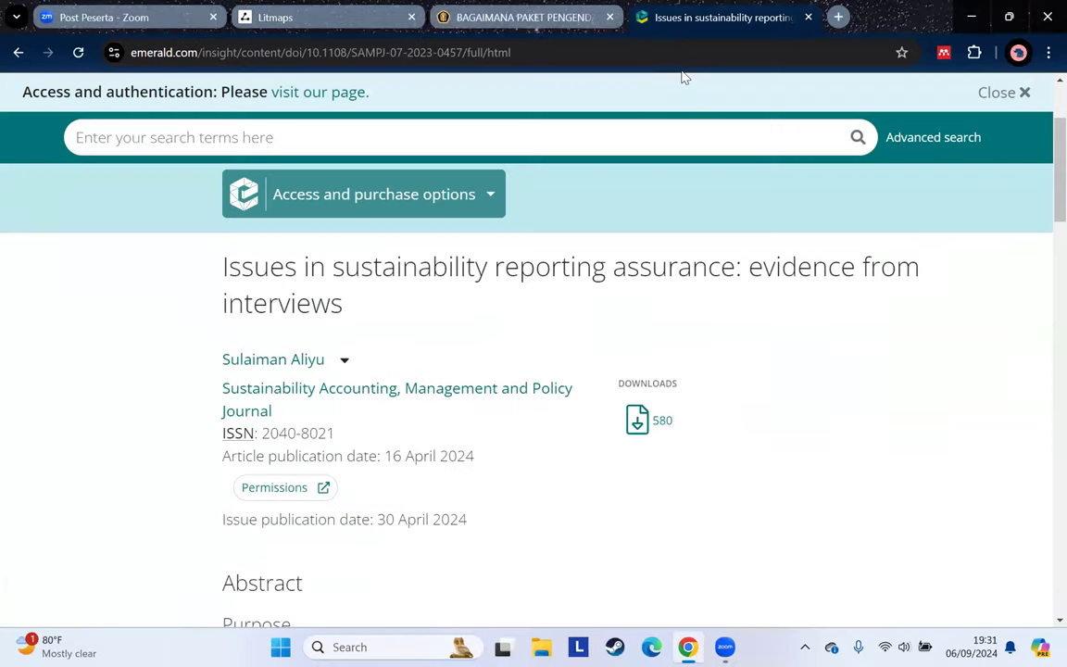
pyautogui.click(19, 52)
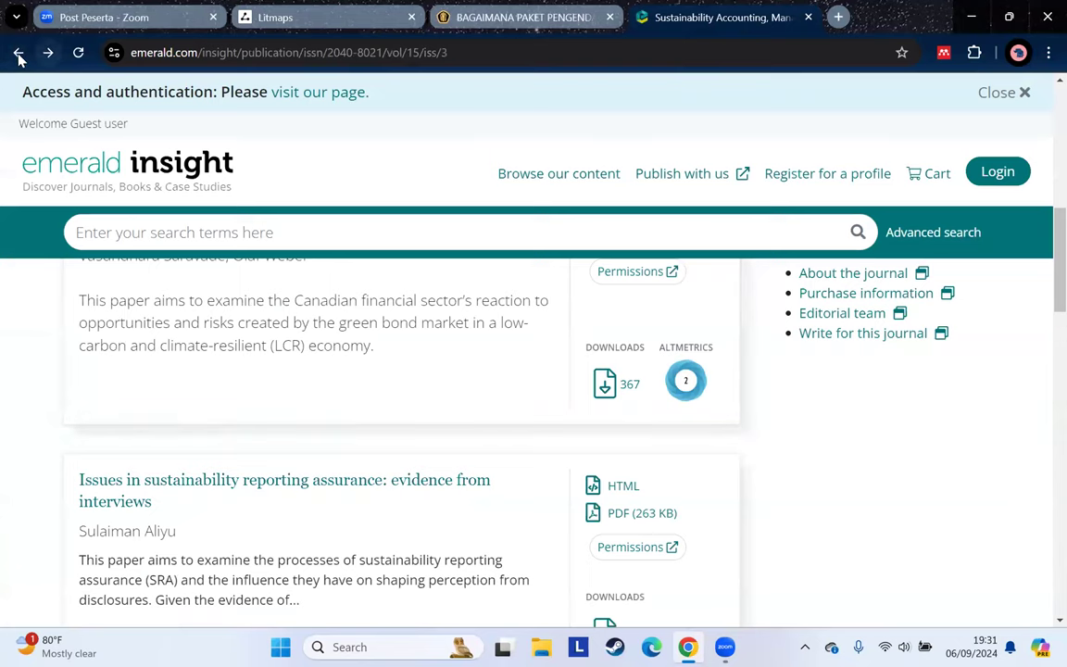
pyautogui.click(19, 54)
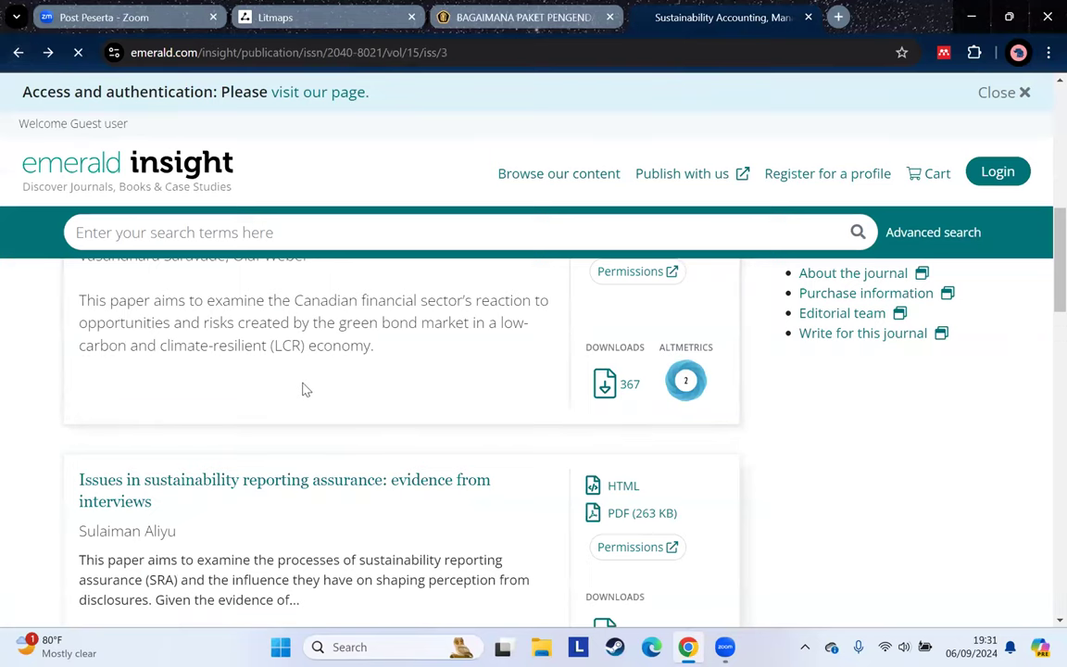
pyautogui.scroll(-4, 308, 382)
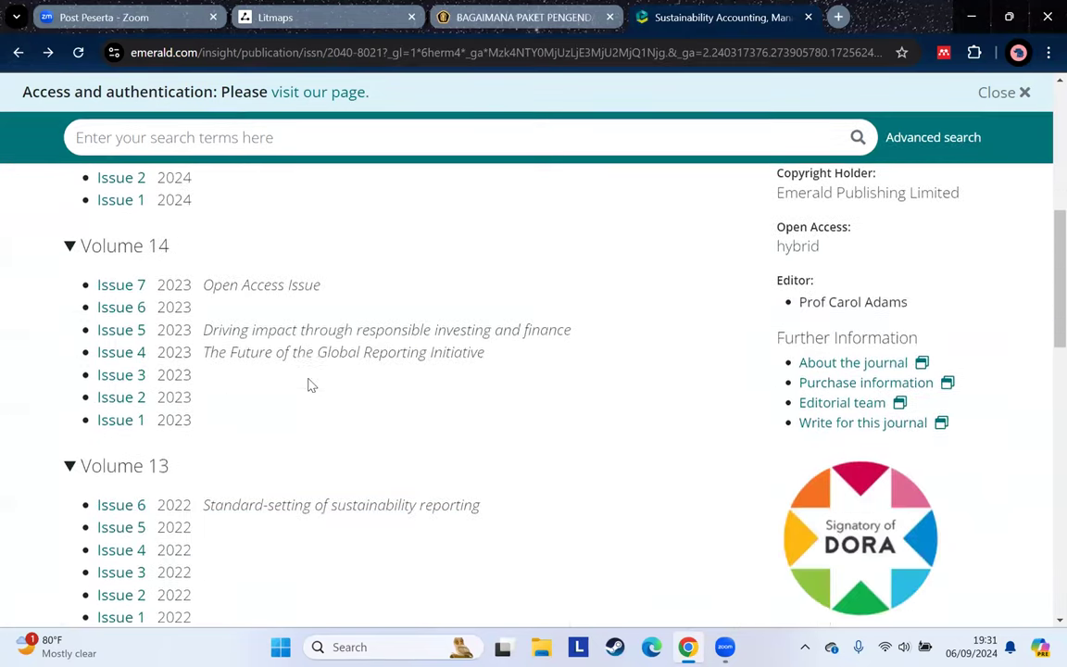
pyautogui.scroll(-1, 311, 384)
pyautogui.click(128, 466)
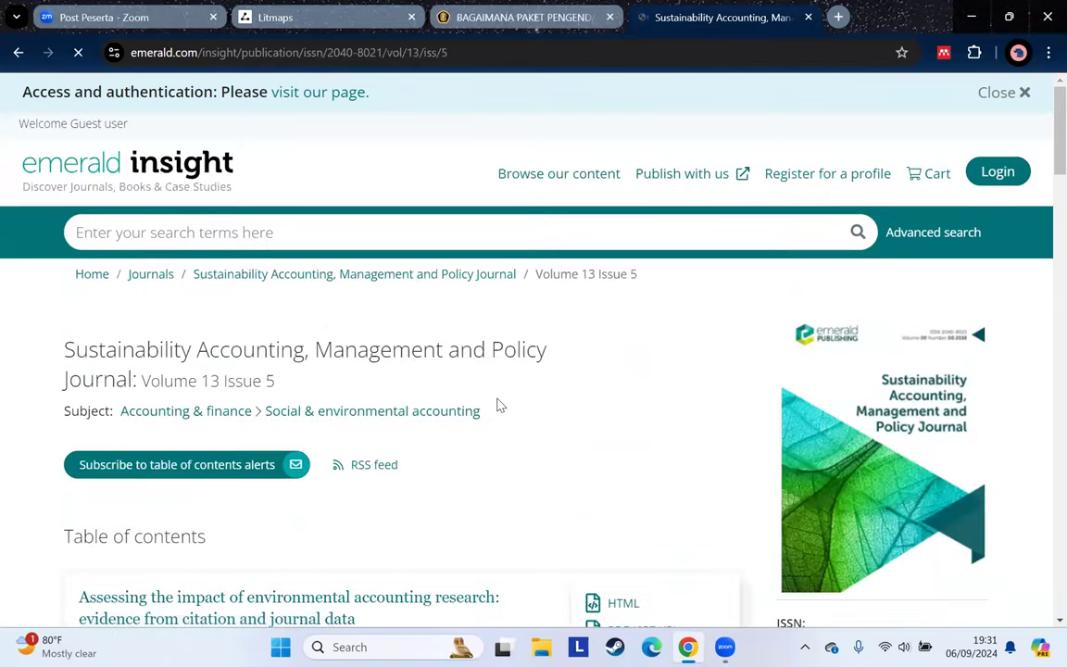
# Open the article Assessing the impact of environmental accounting research: evidence from citation and journal data, and copy its title
pyautogui.scroll(-4, 497, 403)
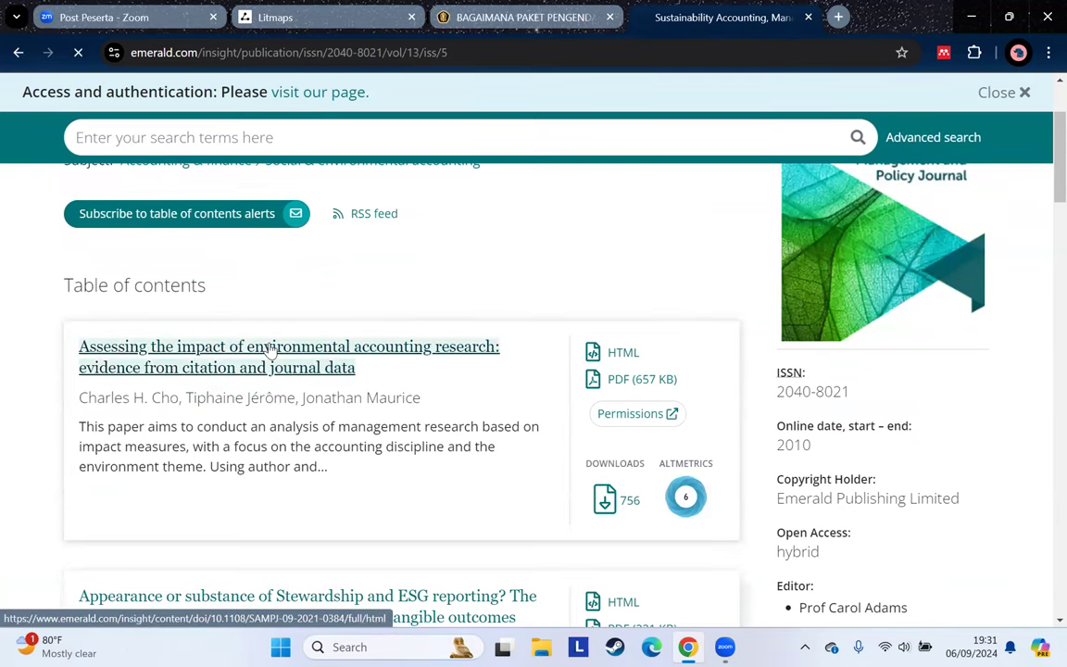
pyautogui.scroll(-2, 278, 365)
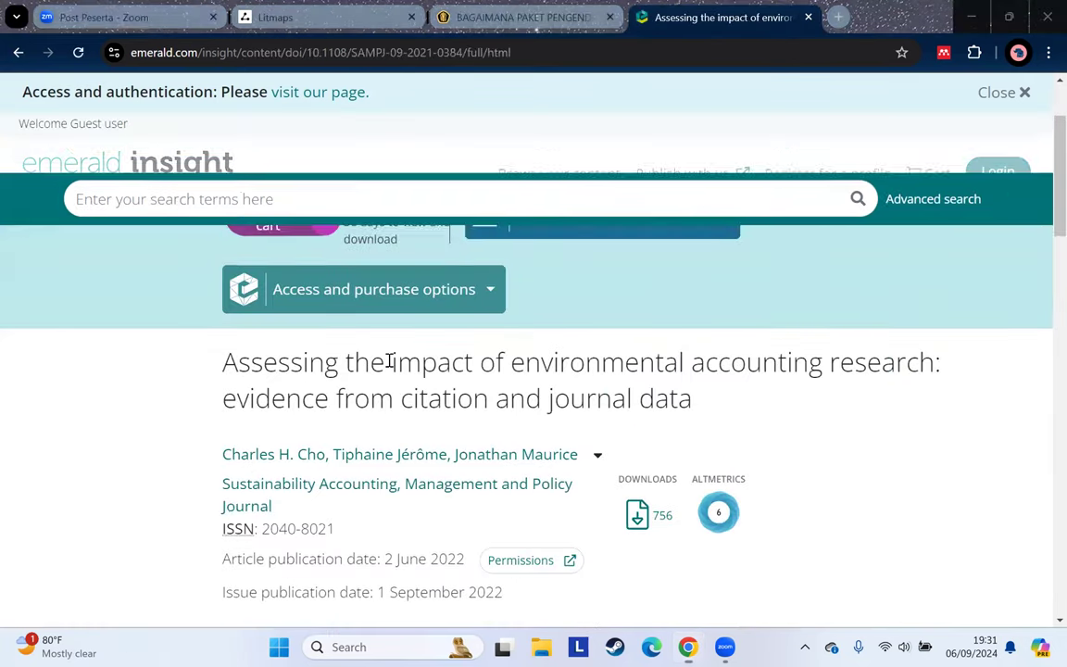
pyautogui.moveTo(225, 362); pyautogui.dragTo(704, 416)
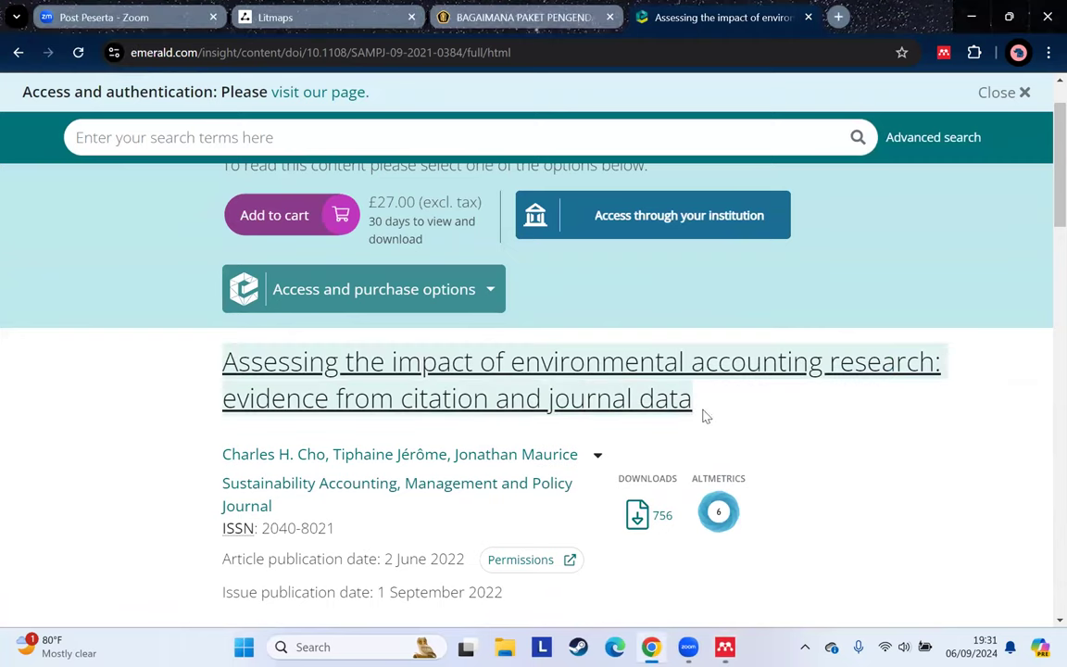
pyautogui.rightClick(595, 396)
pyautogui.click(625, 413)
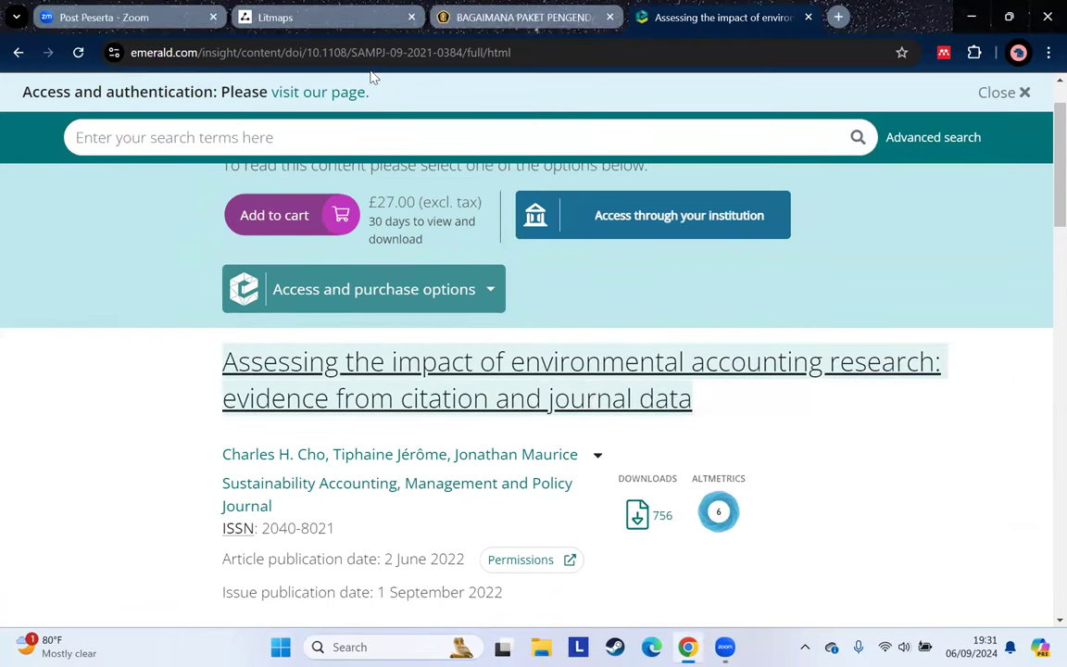
# Start a new Litmap in Litmaps and search for starting articles using the copied title
pyautogui.click(333, 16)
pyautogui.click(589, 441)
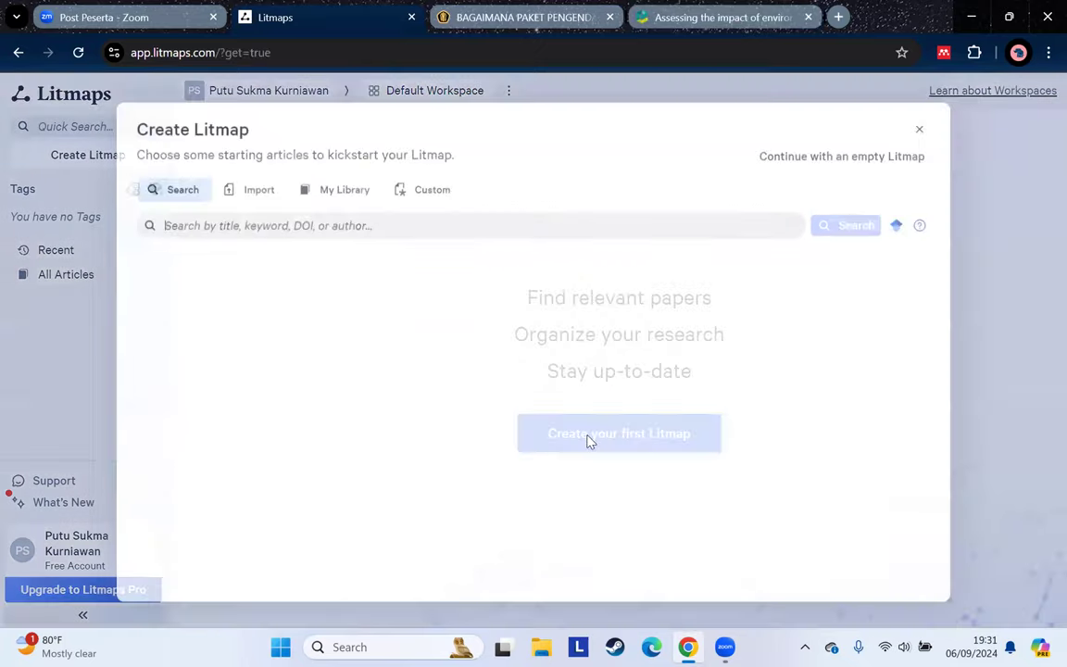
pyautogui.rightClick(244, 225)
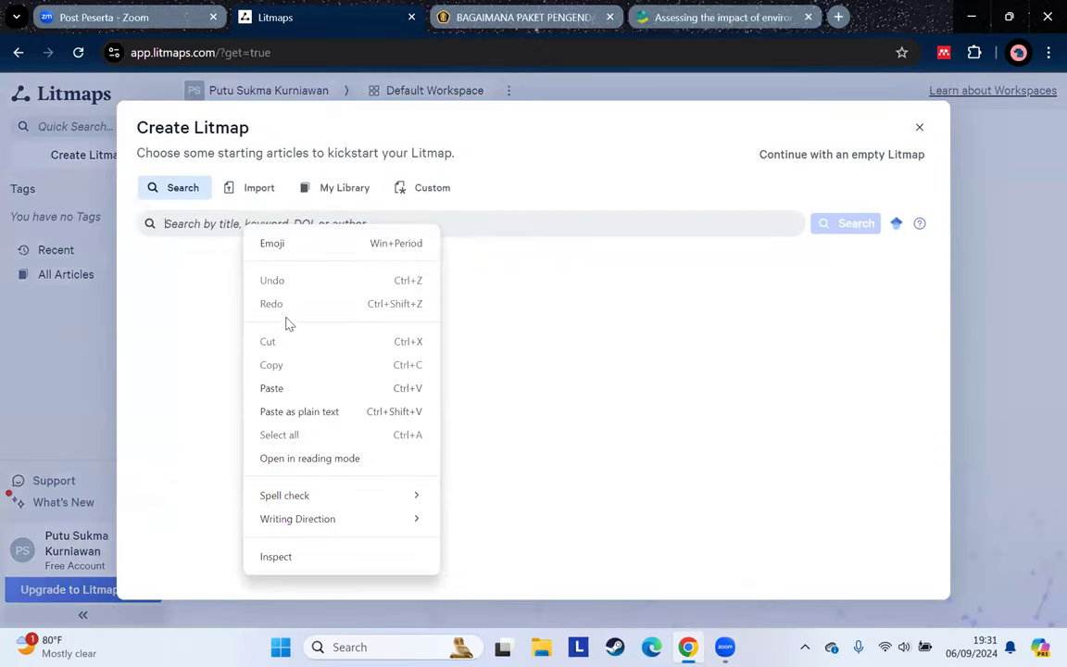
pyautogui.click(273, 388)
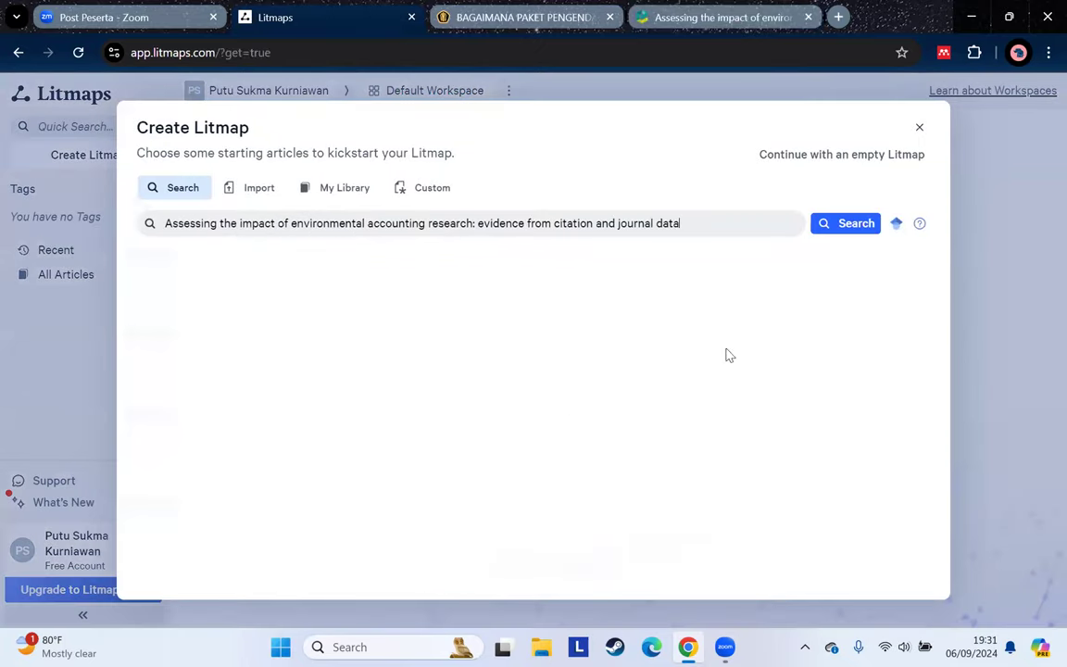
pyautogui.click(852, 230)
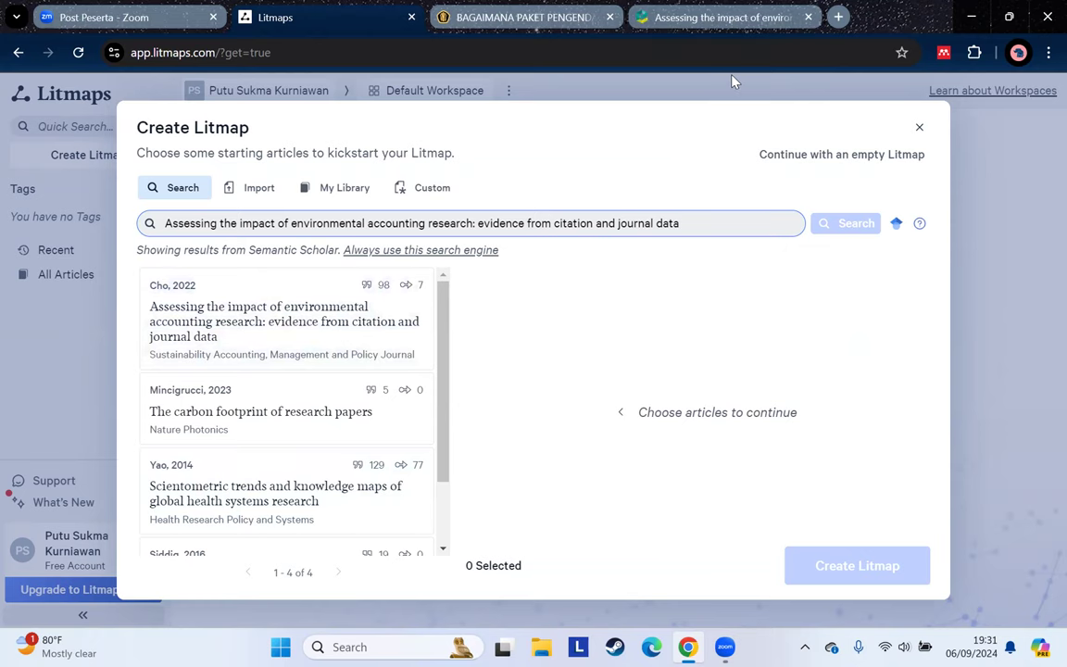
# Check the source article page, select the matching 2022 article and The carbon footprint of research papers, and create the Litmap
pyautogui.click(709, 16)
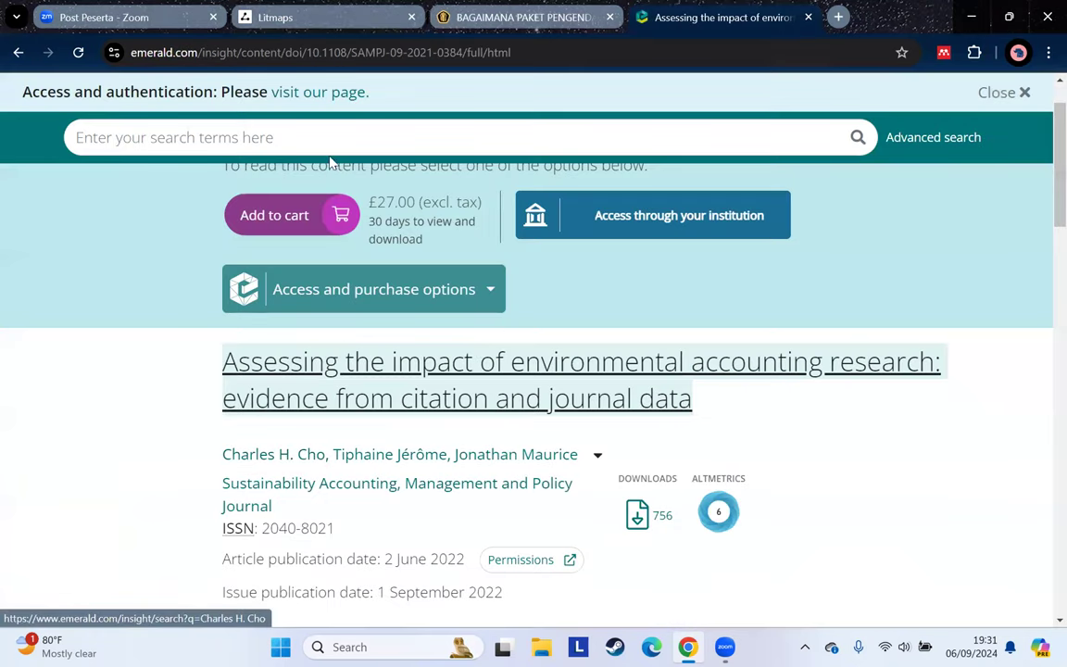
pyautogui.click(278, 16)
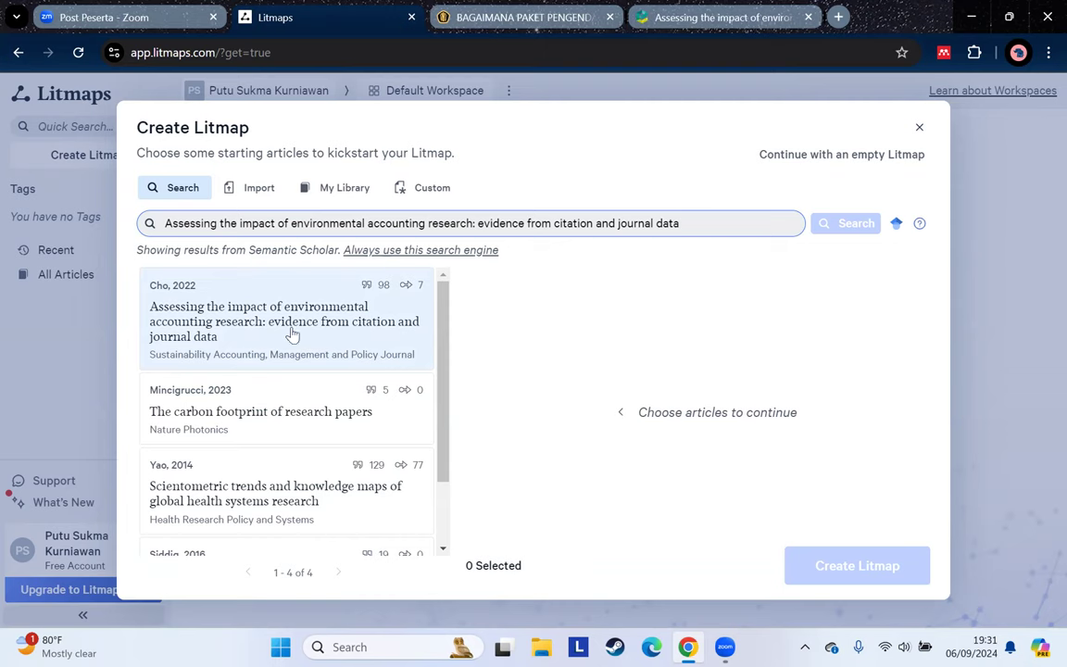
pyautogui.moveTo(443, 388); pyautogui.dragTo(455, 358)
pyautogui.click(268, 316)
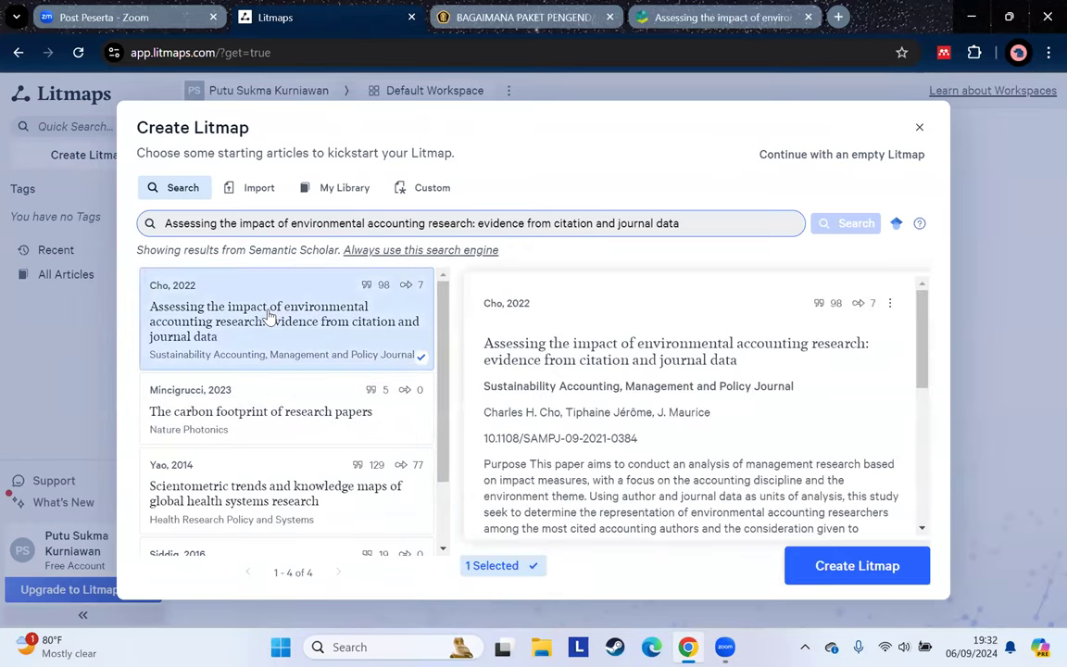
pyautogui.click(281, 416)
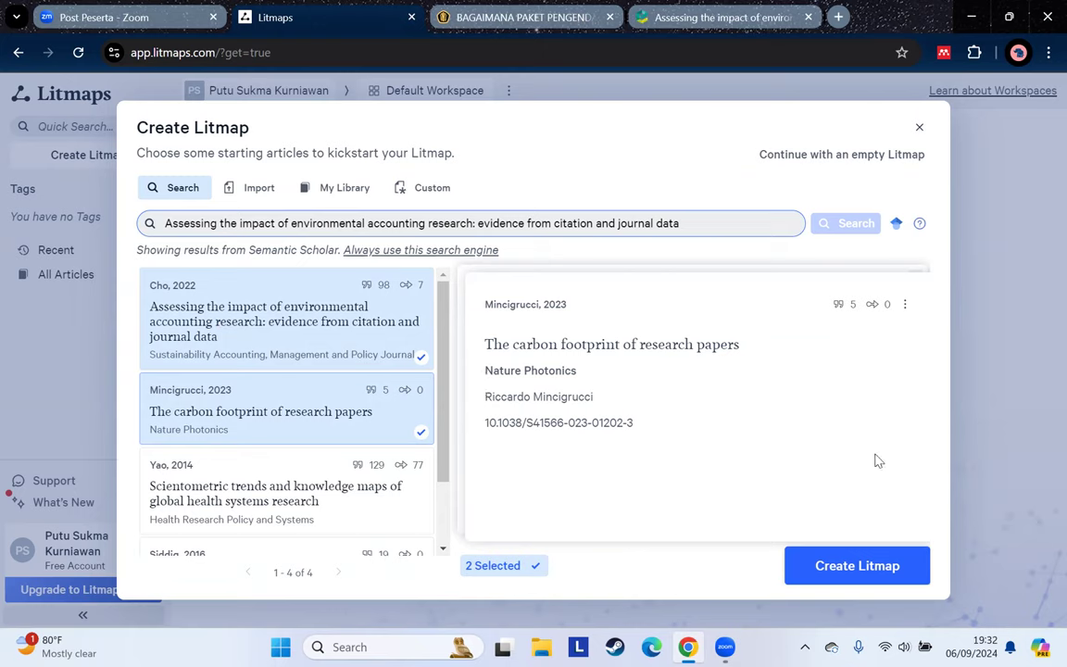
pyautogui.click(857, 565)
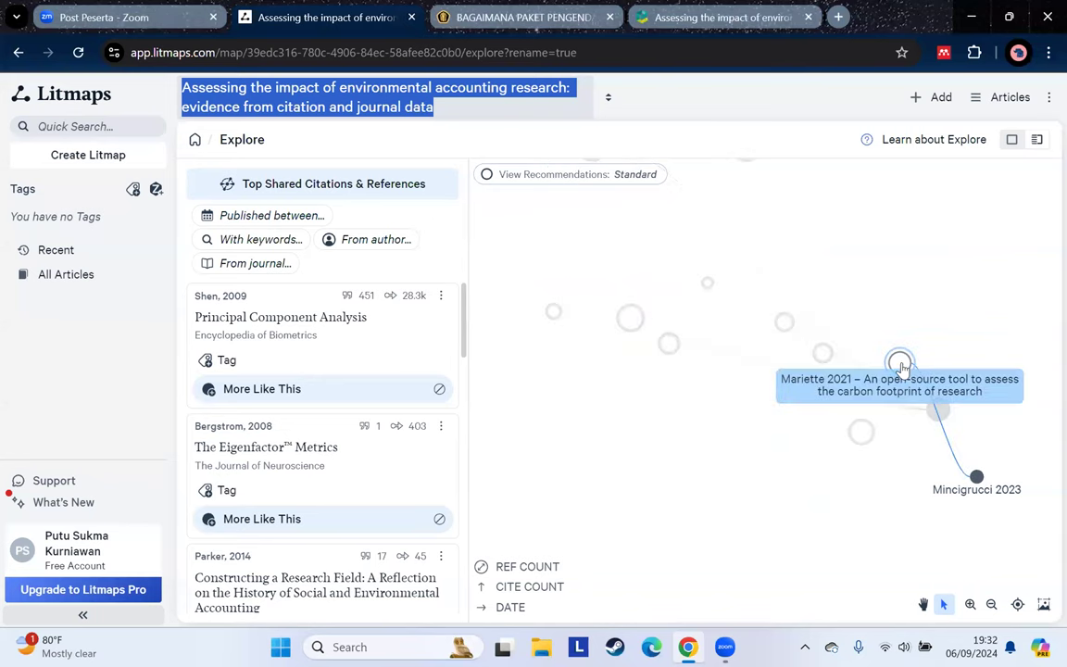
# Compare the Ring and Standard recommendation views of the new Litmap, finishing on Standard
pyautogui.scroll(3, 593, 245)
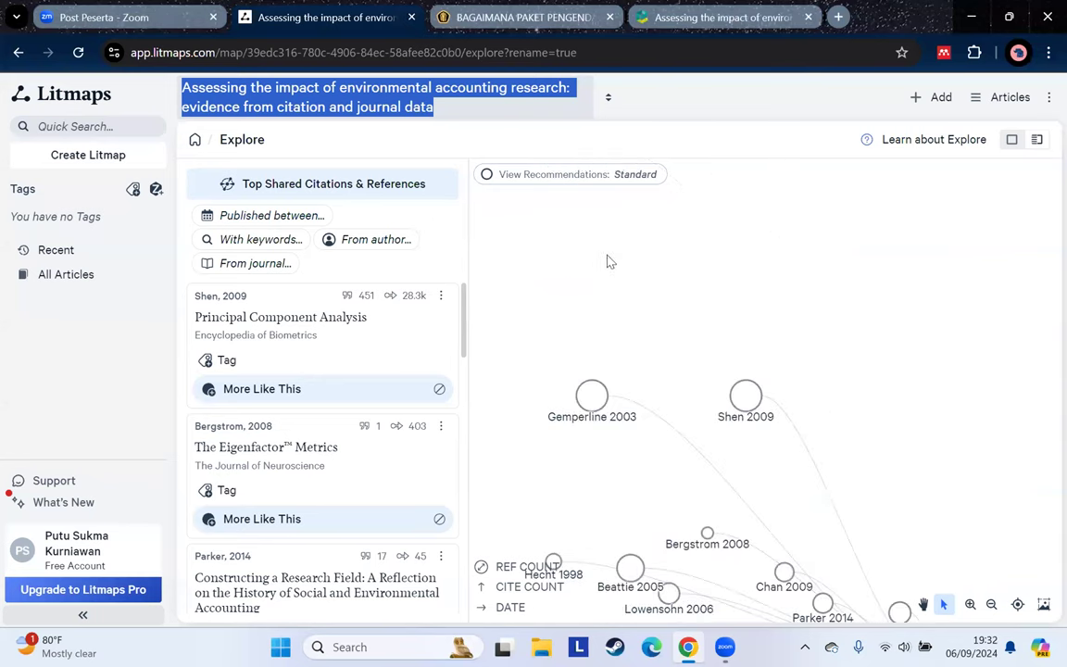
pyautogui.click(633, 178)
pyautogui.click(560, 237)
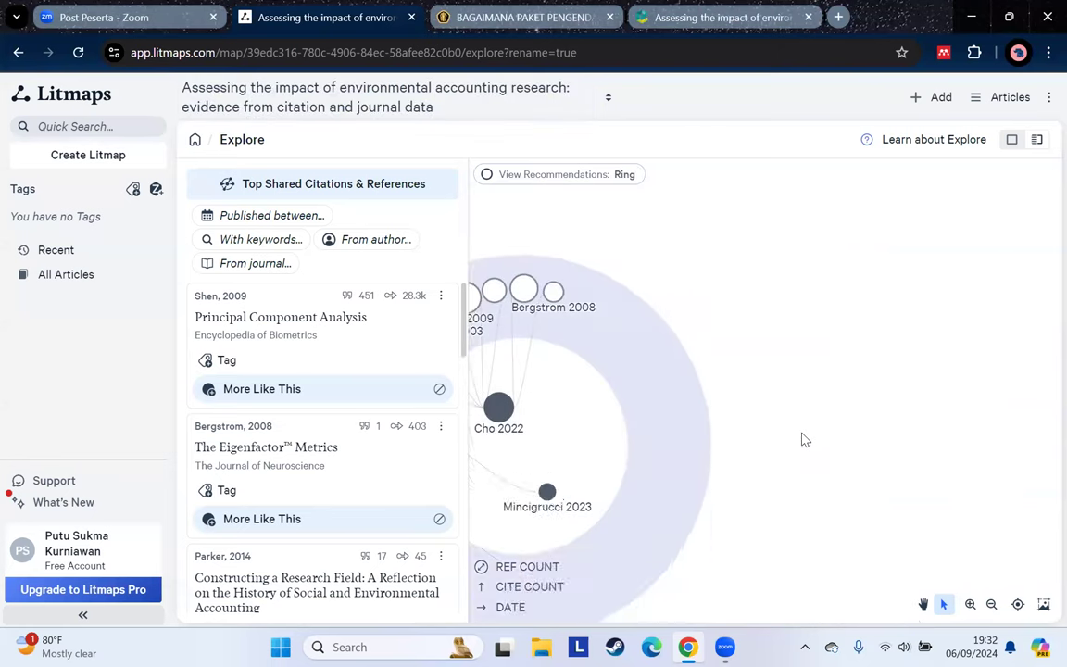
pyautogui.scroll(2, 805, 440)
pyautogui.click(604, 177)
pyautogui.click(593, 206)
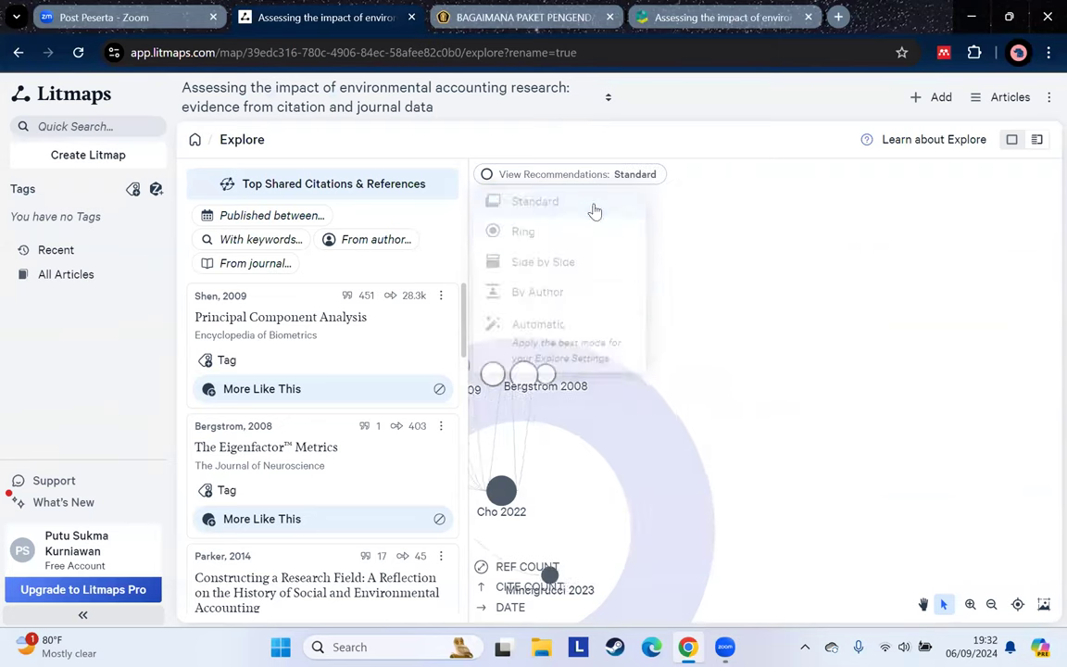
pyautogui.click(598, 176)
pyautogui.click(547, 239)
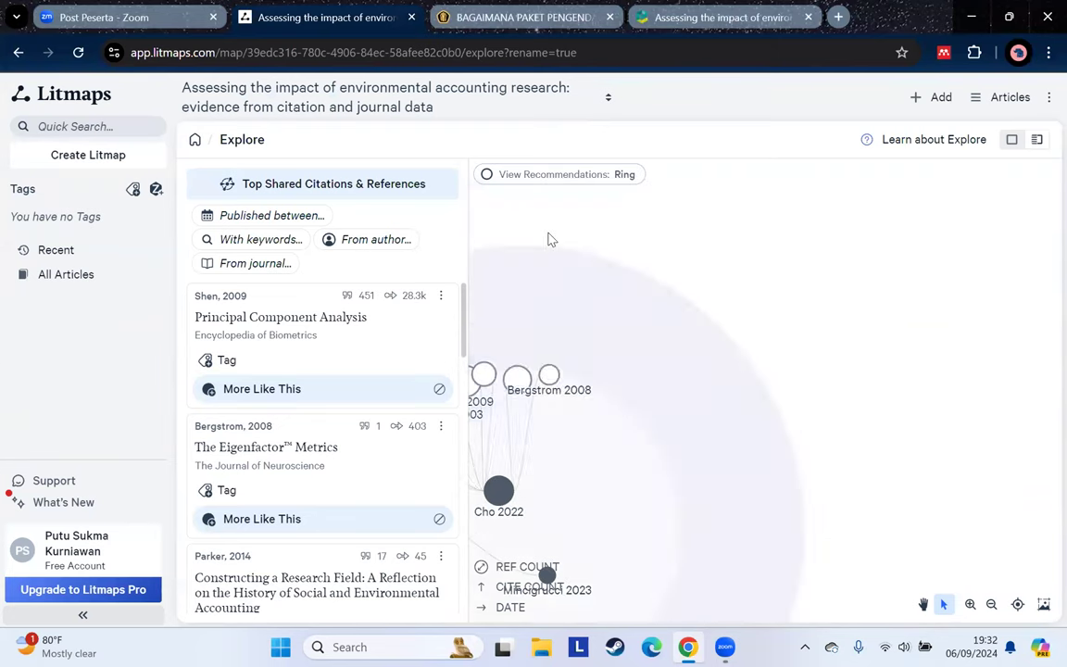
pyautogui.moveTo(554, 464); pyautogui.dragTo(614, 450)
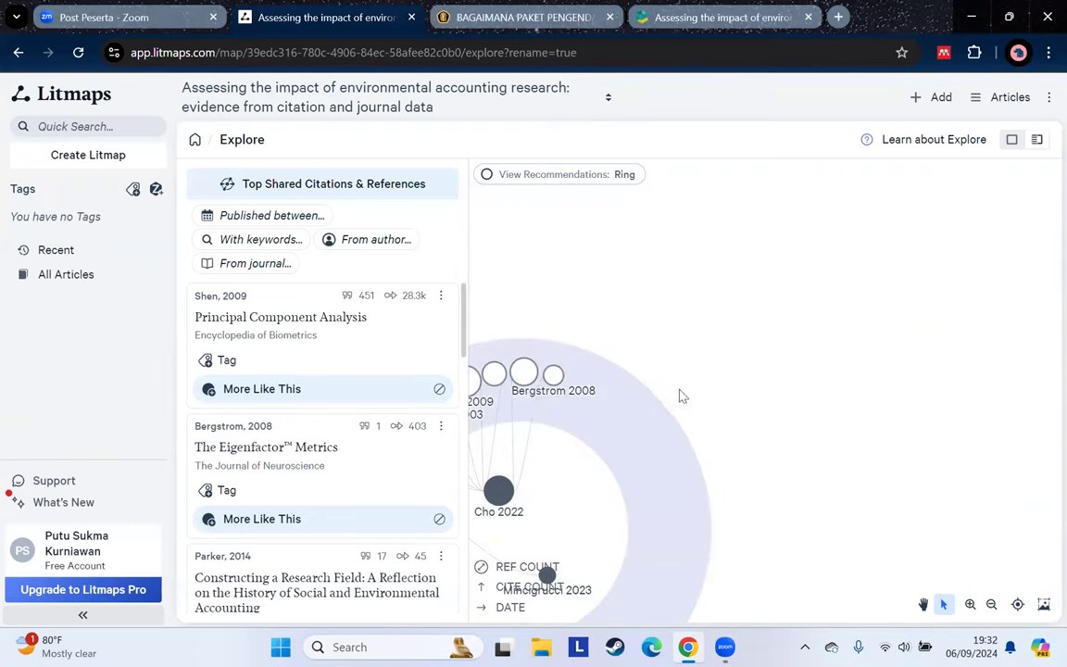
pyautogui.click(616, 179)
pyautogui.click(592, 207)
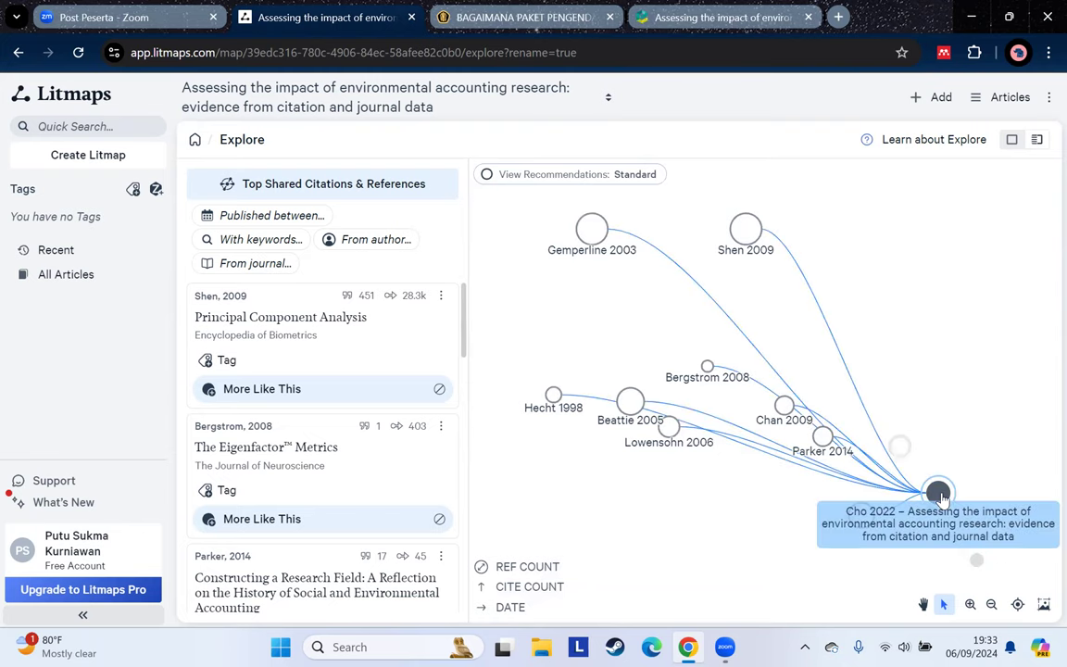
# Open the article An open-source tool to assess the carbon footprint of research, and view recommendations as Ring and Side by Side
pyautogui.click(904, 452)
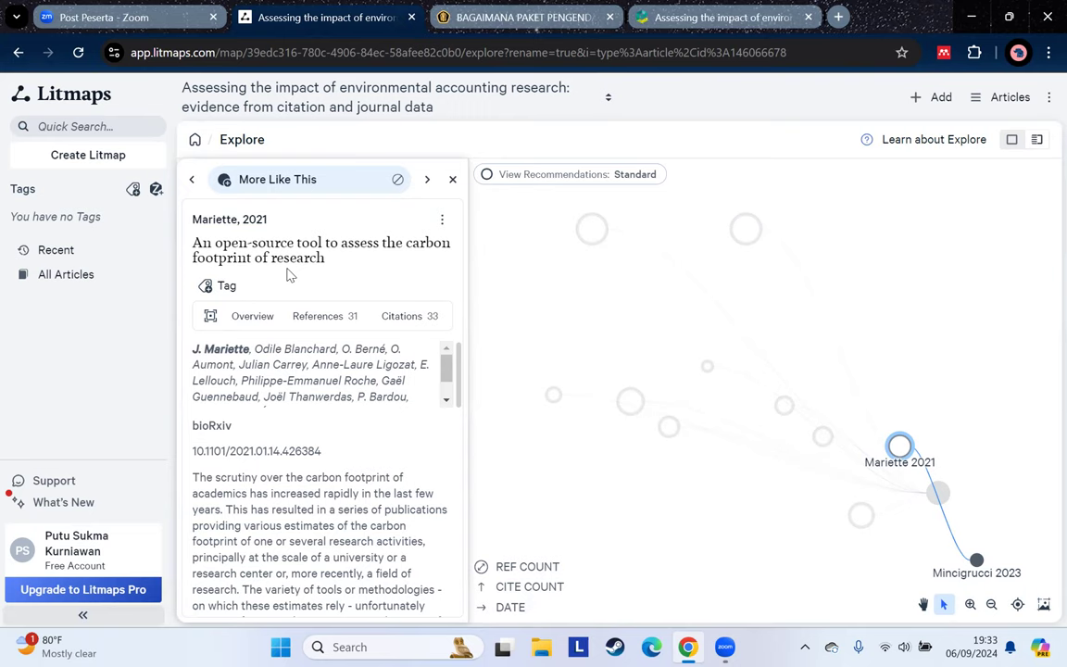
pyautogui.click(635, 175)
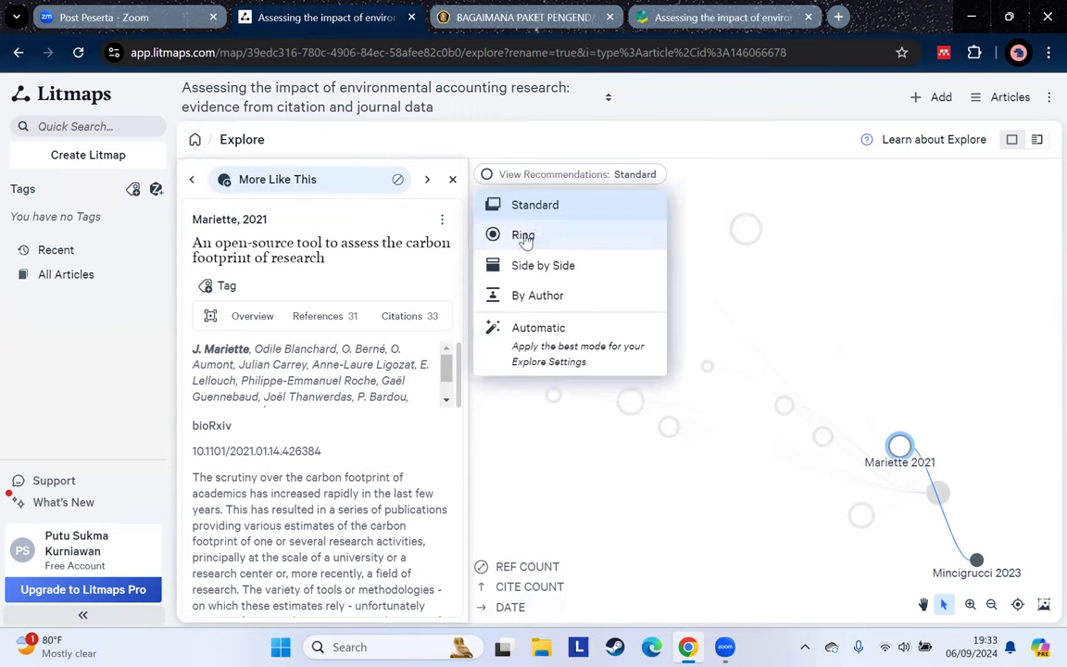
pyautogui.click(505, 236)
pyautogui.click(593, 178)
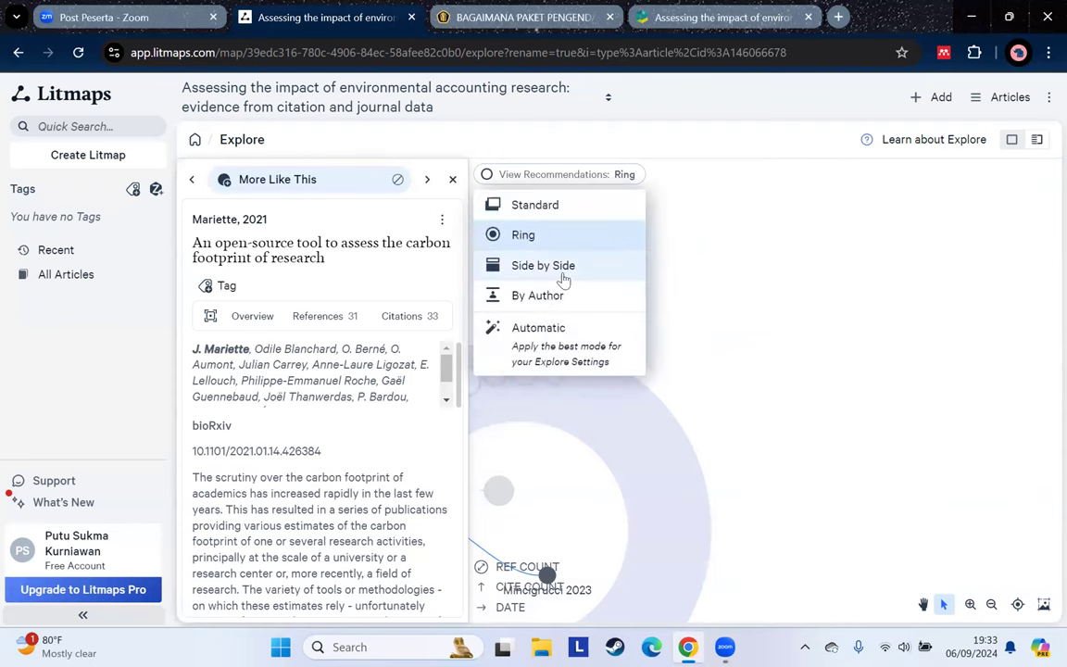
pyautogui.click(550, 266)
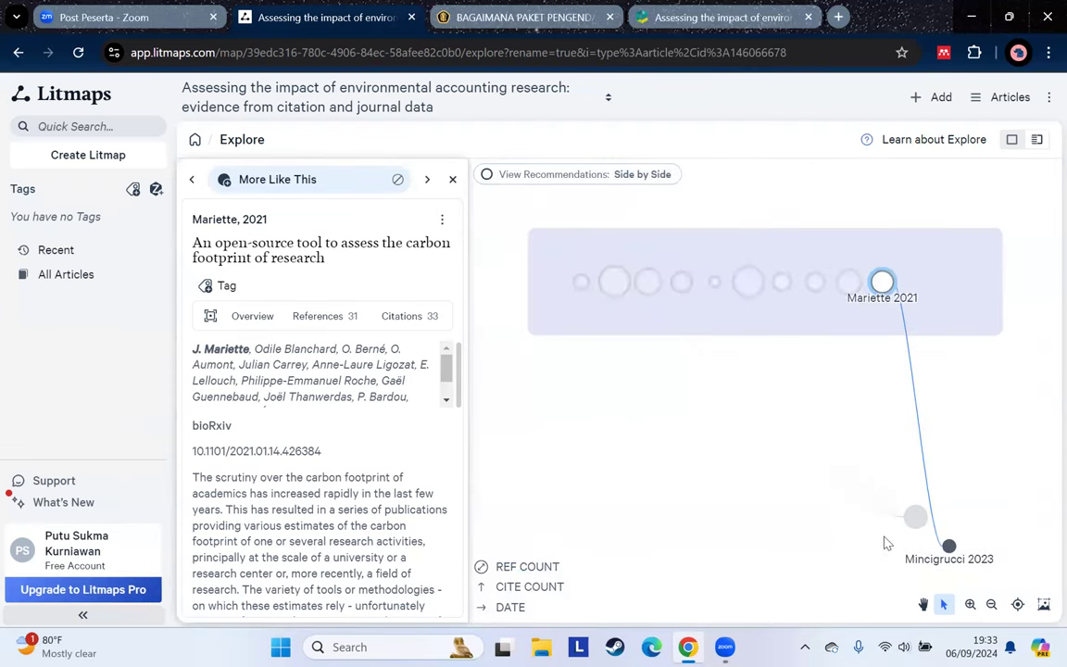
pyautogui.moveTo(915, 519)
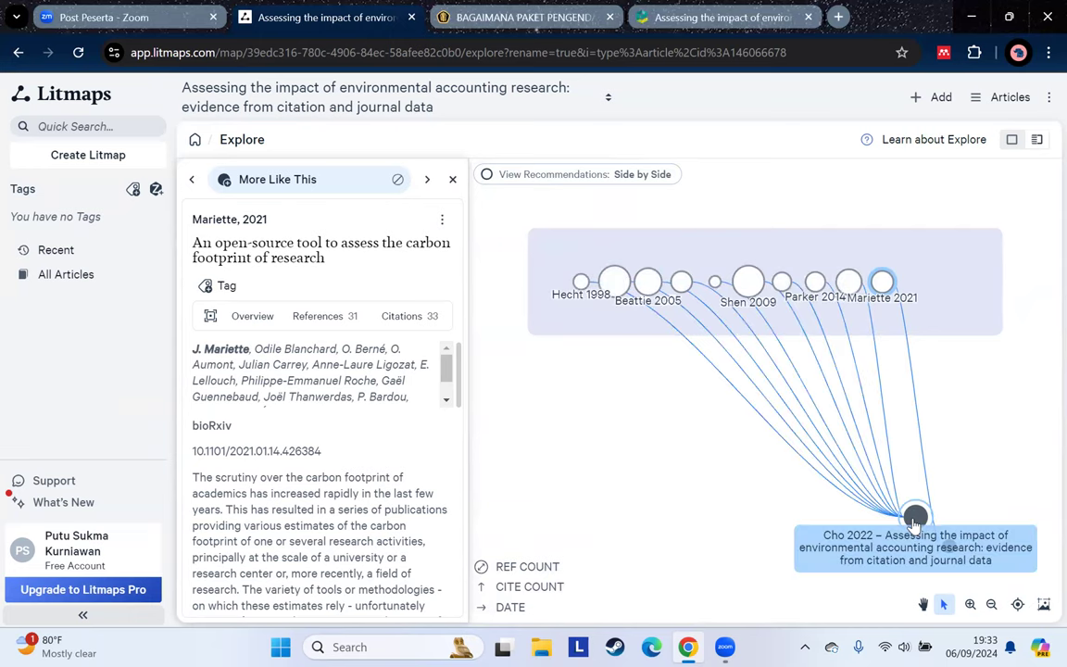
pyautogui.moveTo(937, 545)
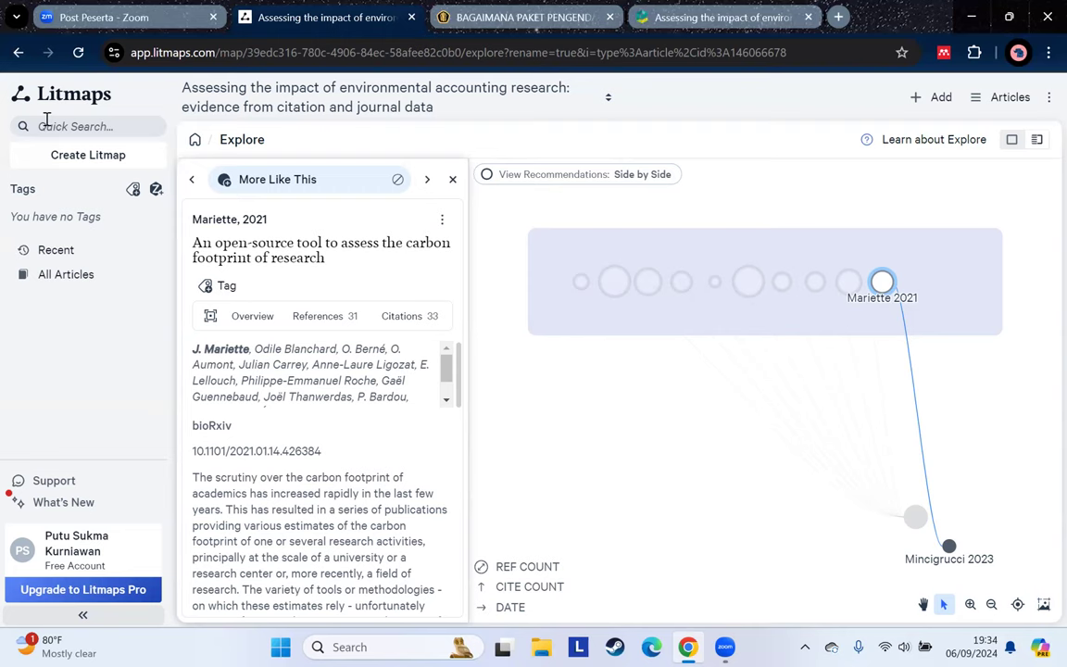
# Return to the workspace and delete the Litmap on the impact of environmental accounting research
pyautogui.click(19, 52)
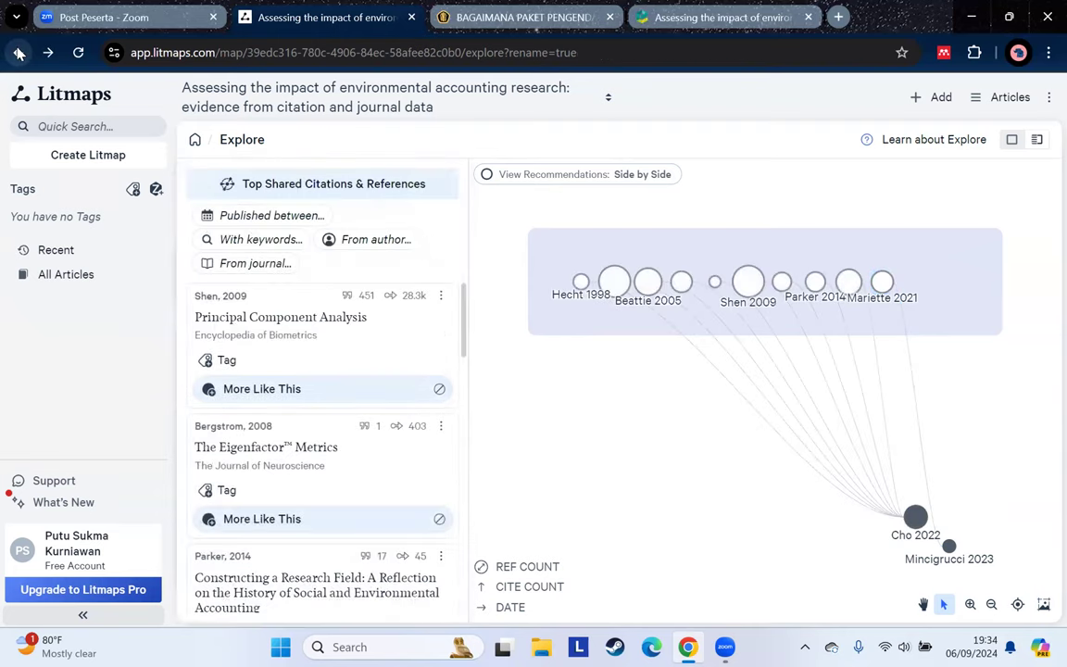
pyautogui.click(18, 53)
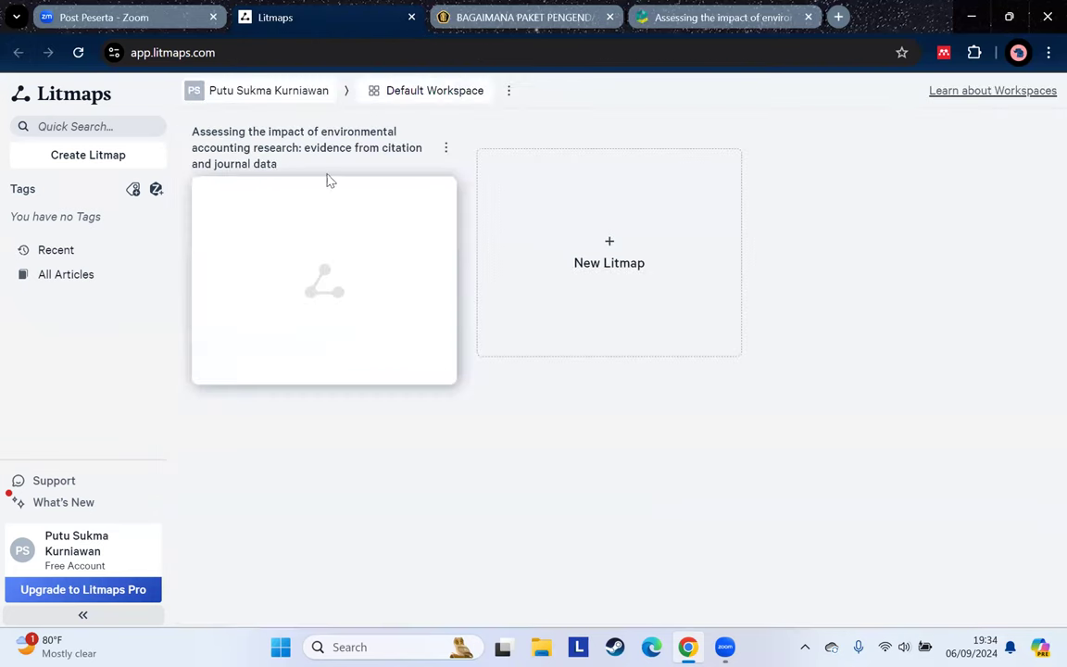
pyautogui.click(443, 146)
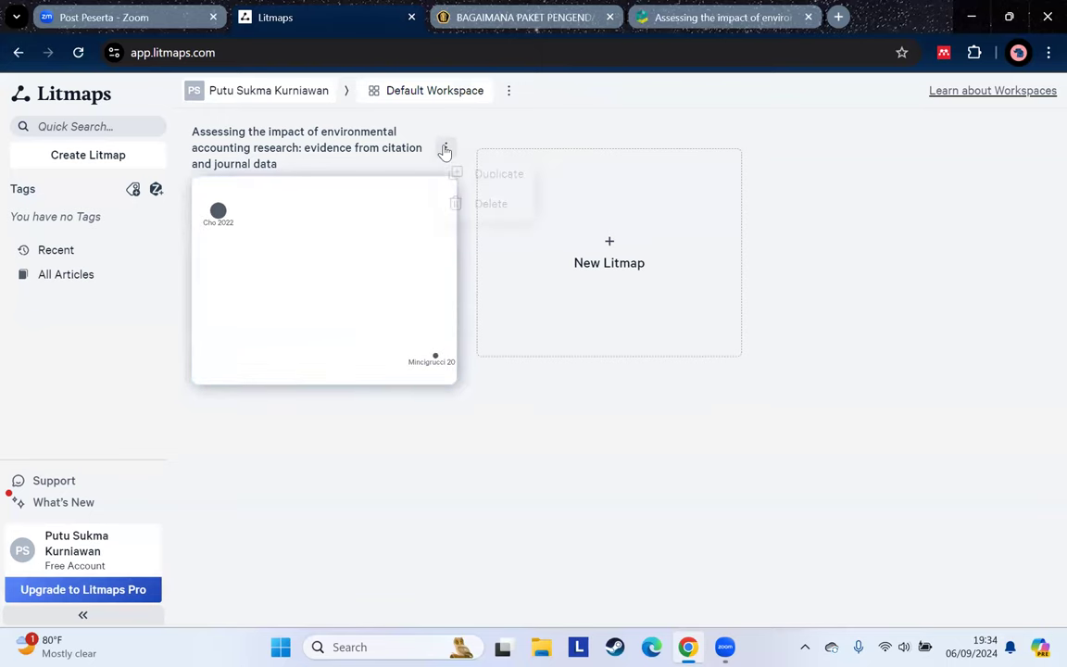
pyautogui.click(476, 209)
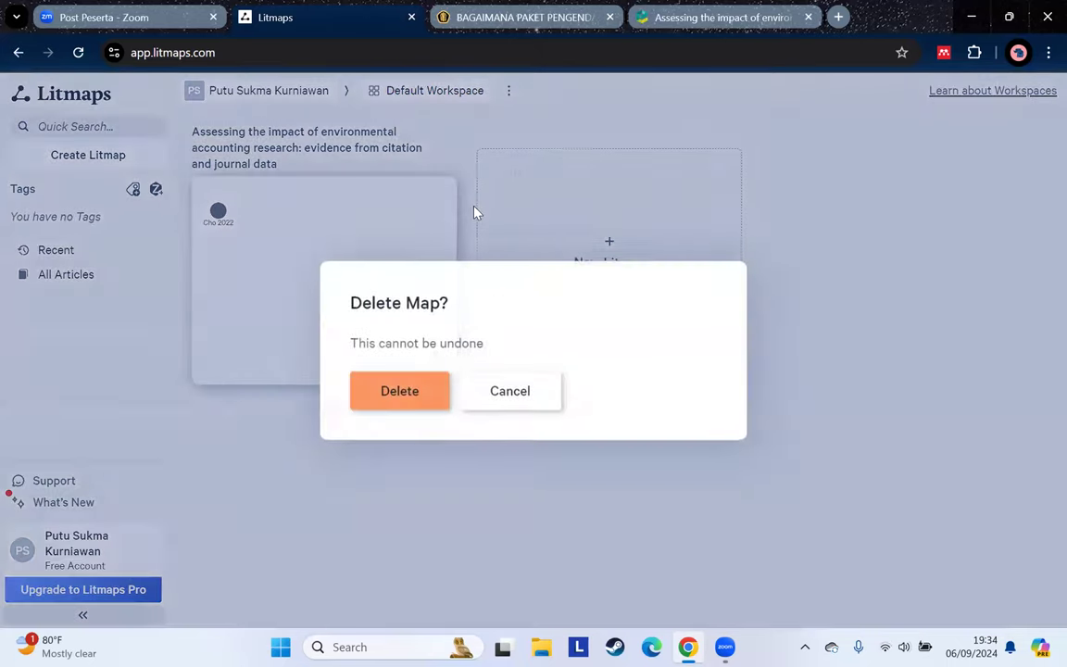
pyautogui.click(412, 398)
# Start a new Litmap and open The role of accounting in the assessment of knowledge production from a multi-stakeholder's perspective from the Emerald issue
pyautogui.click(651, 437)
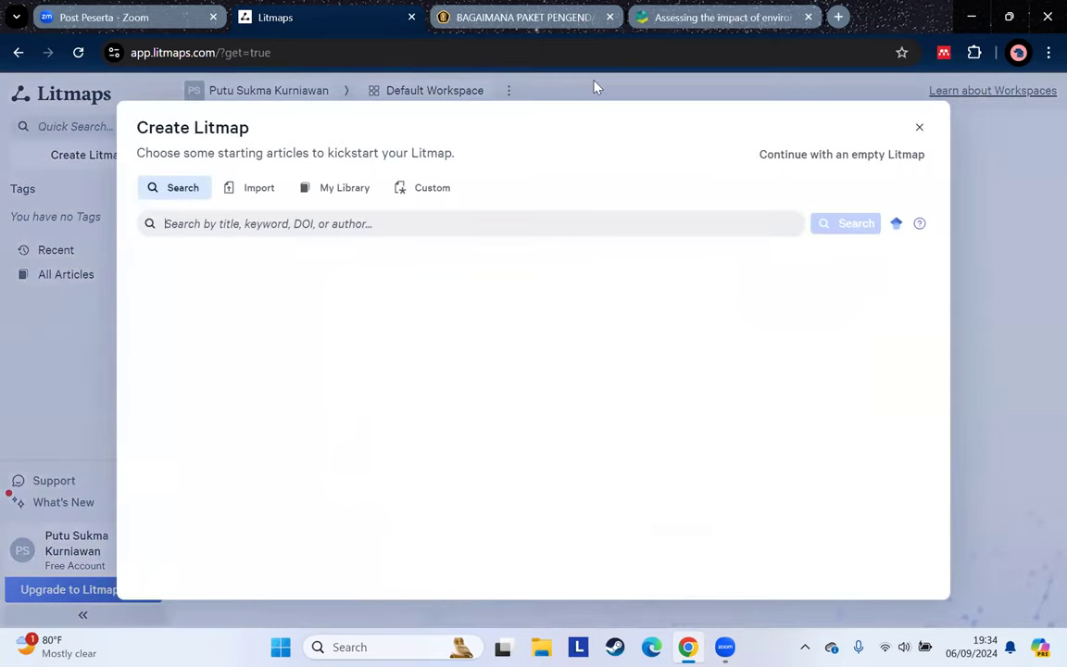
pyautogui.click(722, 16)
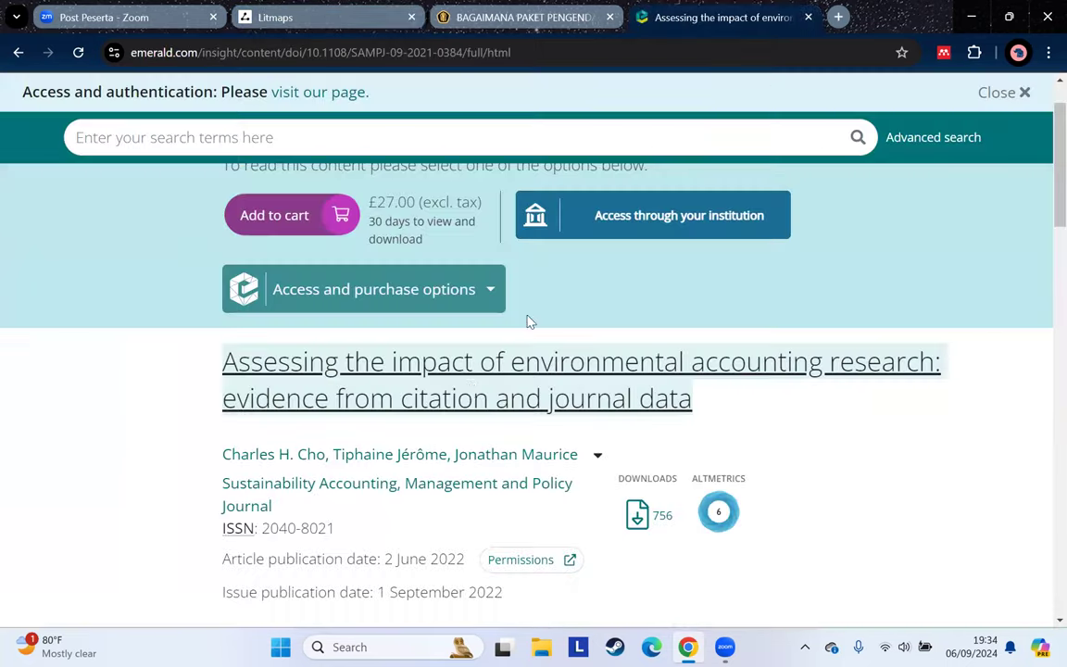
pyautogui.click(19, 51)
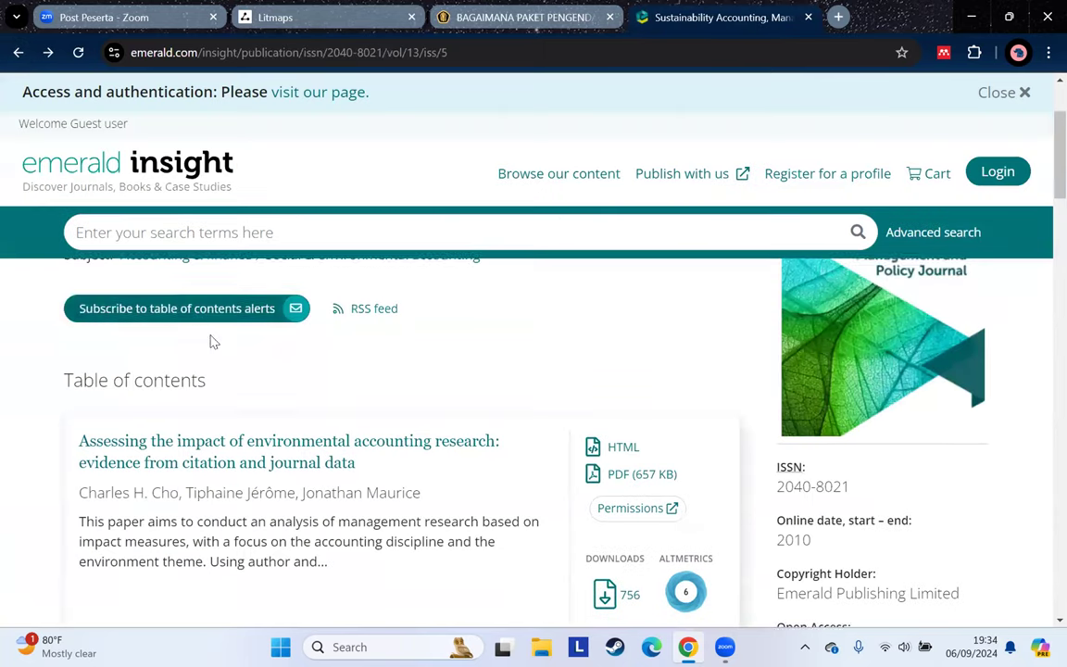
pyautogui.scroll(-3, 363, 524)
pyautogui.scroll(-2, 362, 529)
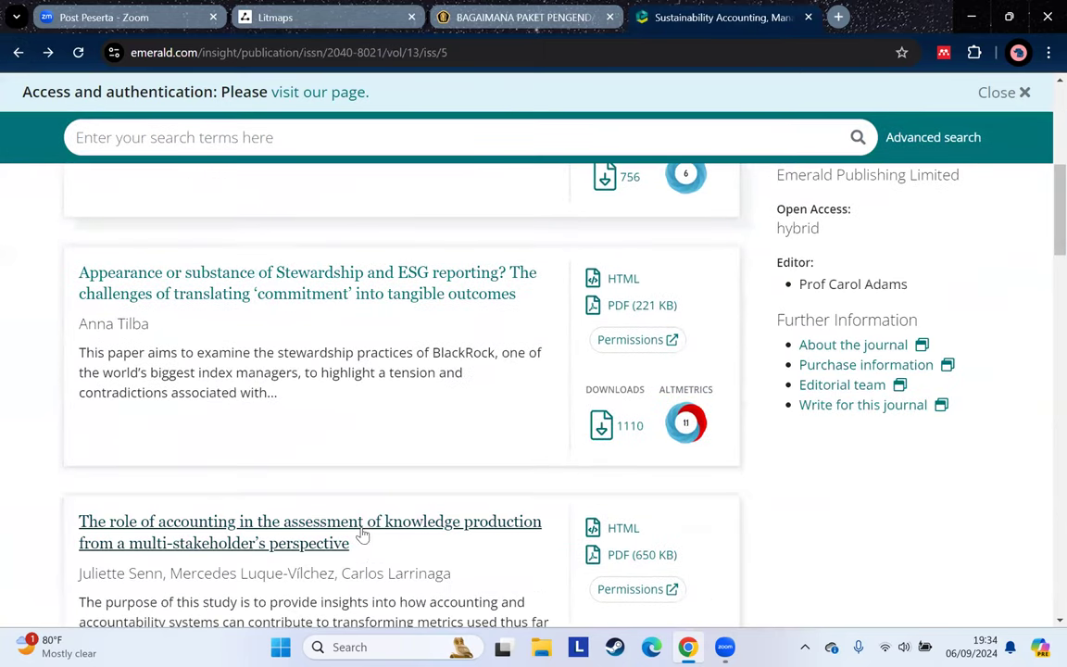
pyautogui.scroll(-3, 362, 534)
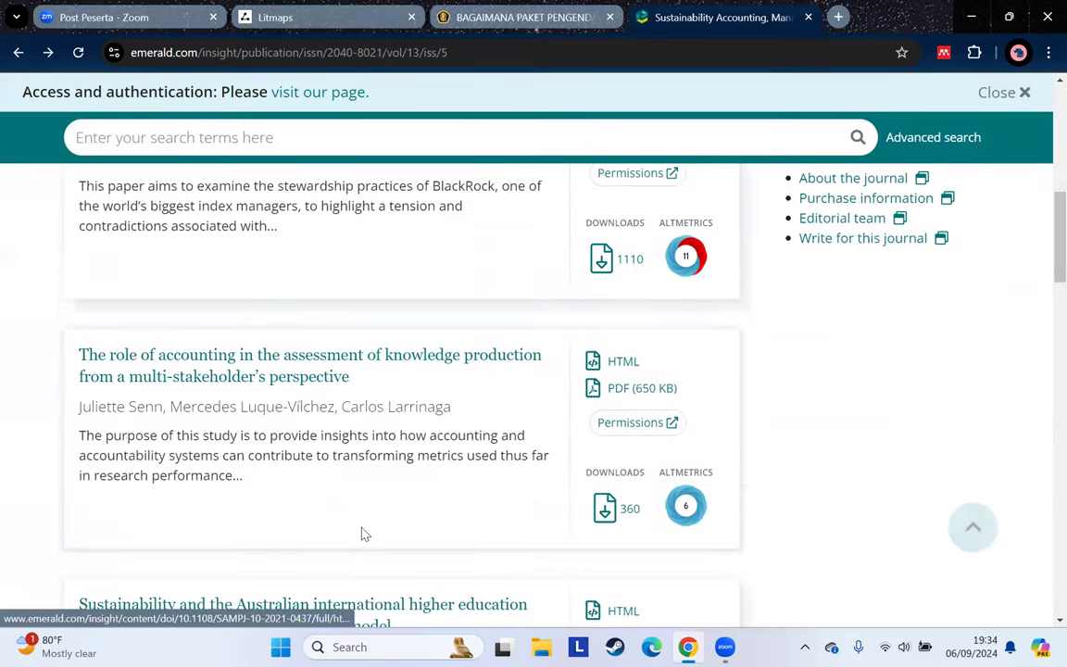
pyautogui.click(268, 366)
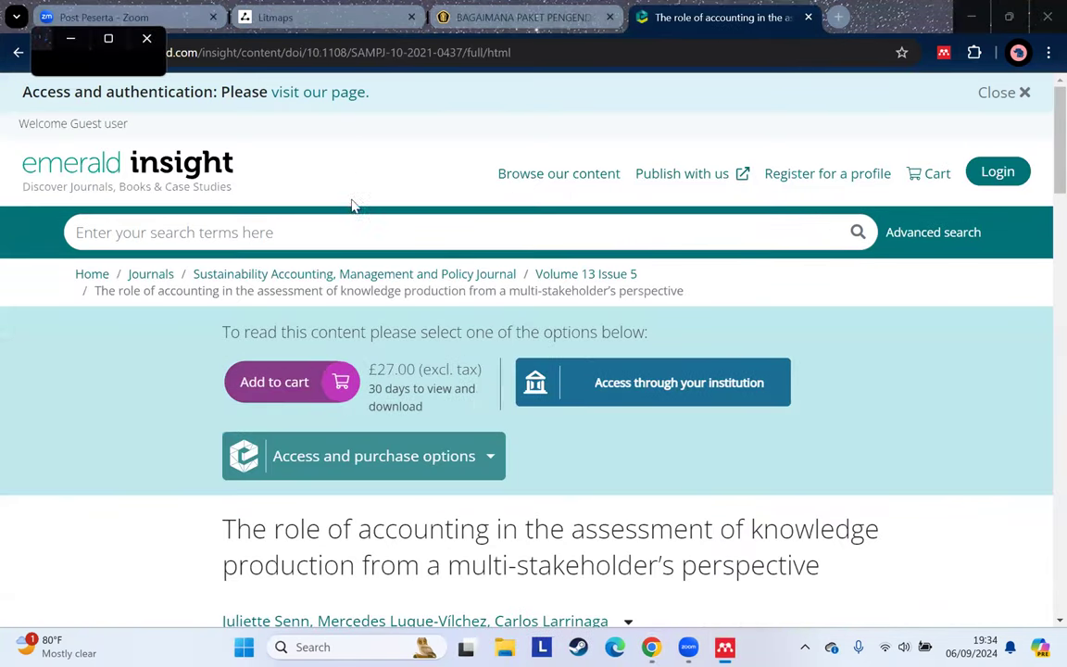
# Copy the title The role of accounting in the assessment of knowledge production from a multi-stakeholder's perspective and search for it in Litmaps
pyautogui.moveTo(225, 531); pyautogui.dragTo(838, 572)
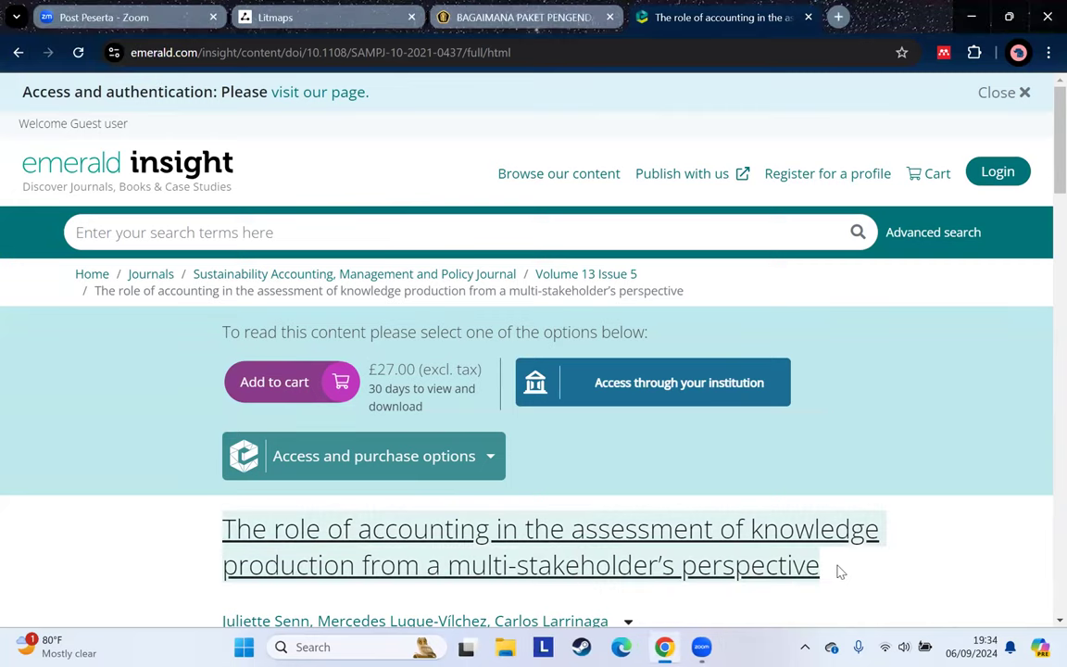
pyautogui.rightClick(699, 549)
pyautogui.click(372, 408)
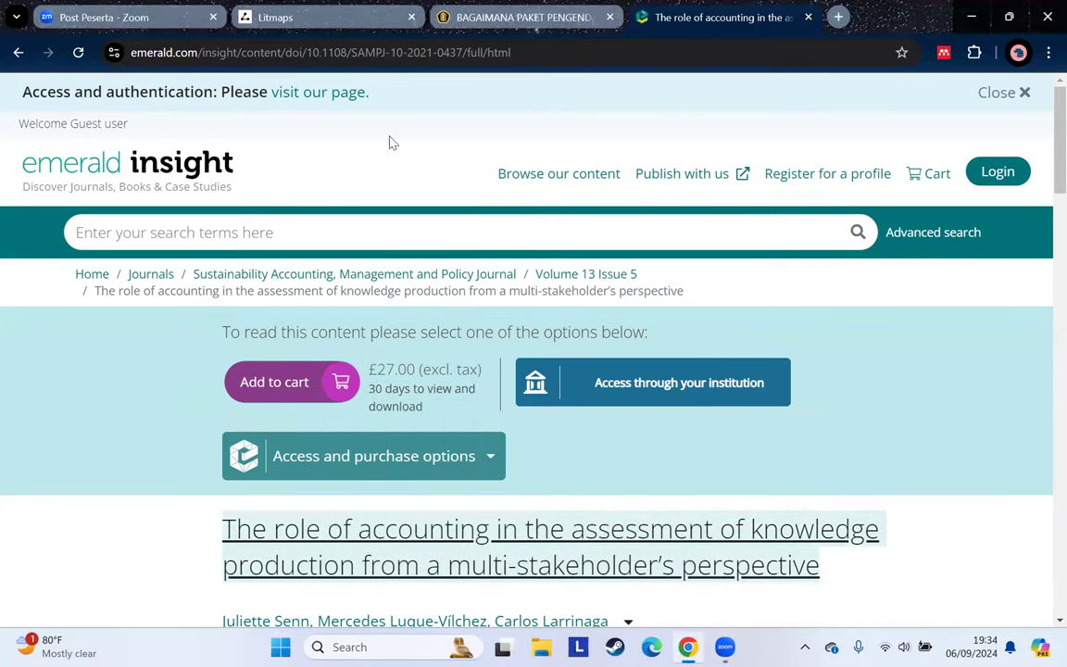
pyautogui.click(315, 17)
pyautogui.rightClick(328, 227)
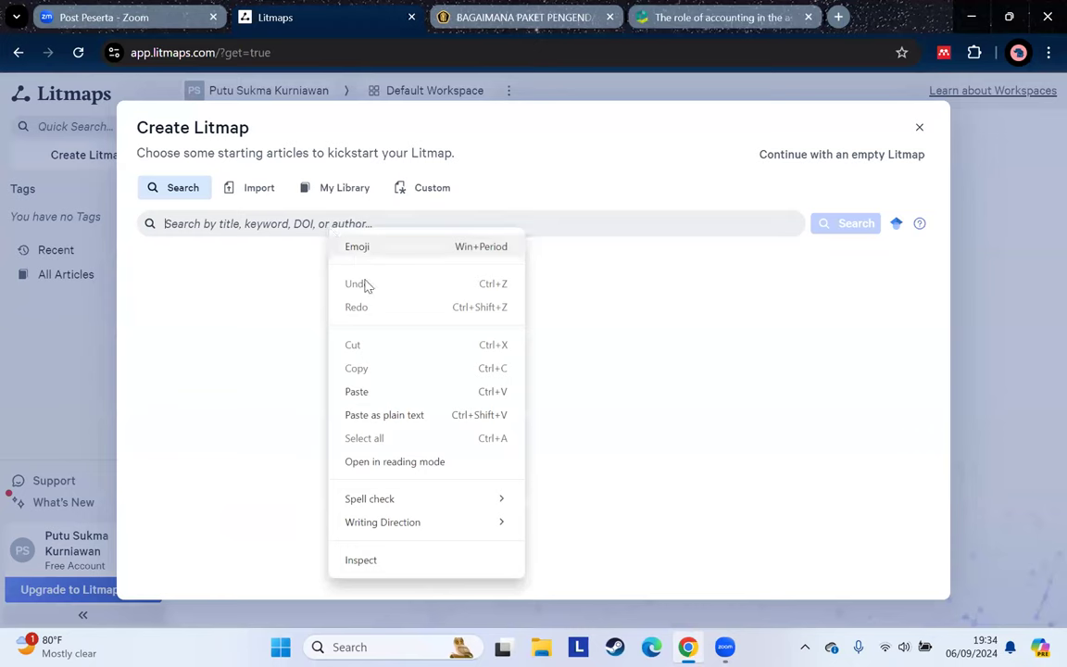
pyautogui.click(369, 390)
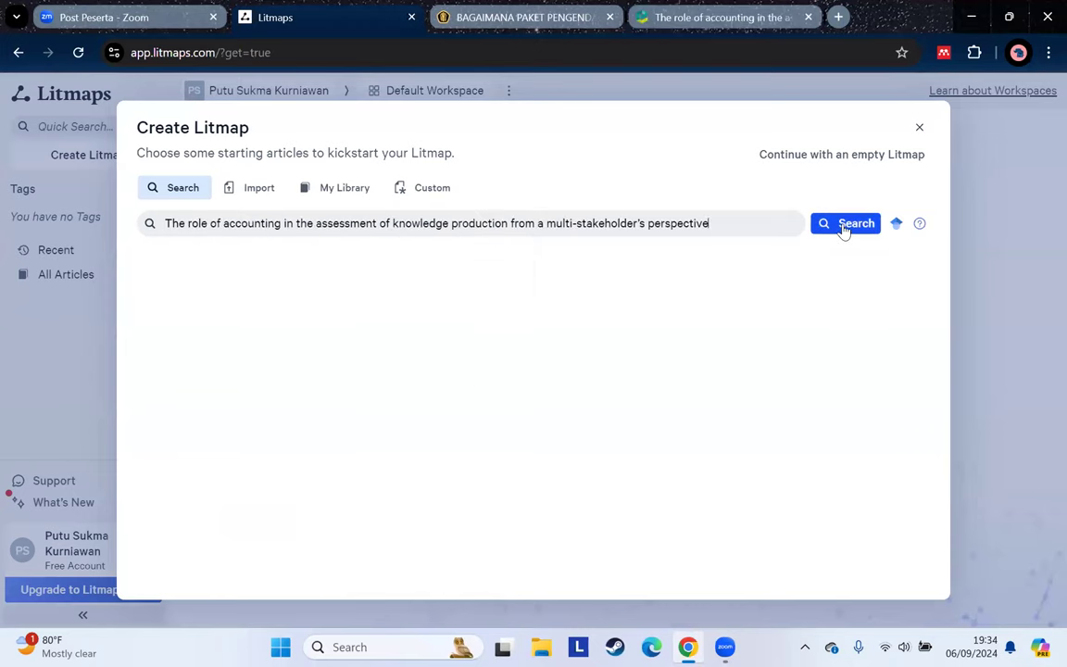
pyautogui.click(843, 229)
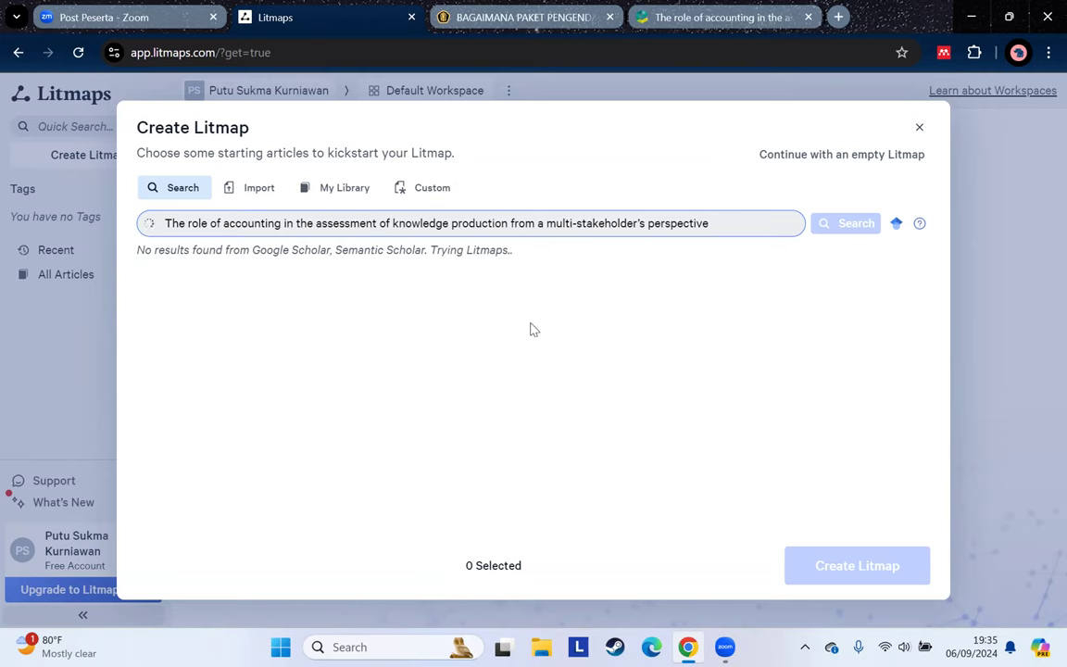
# Return to the journal issue's contents and open the article Corporate responsibility coalitions and the sustainability issues management capabilities of firms
pyautogui.moveTo(684, 81)
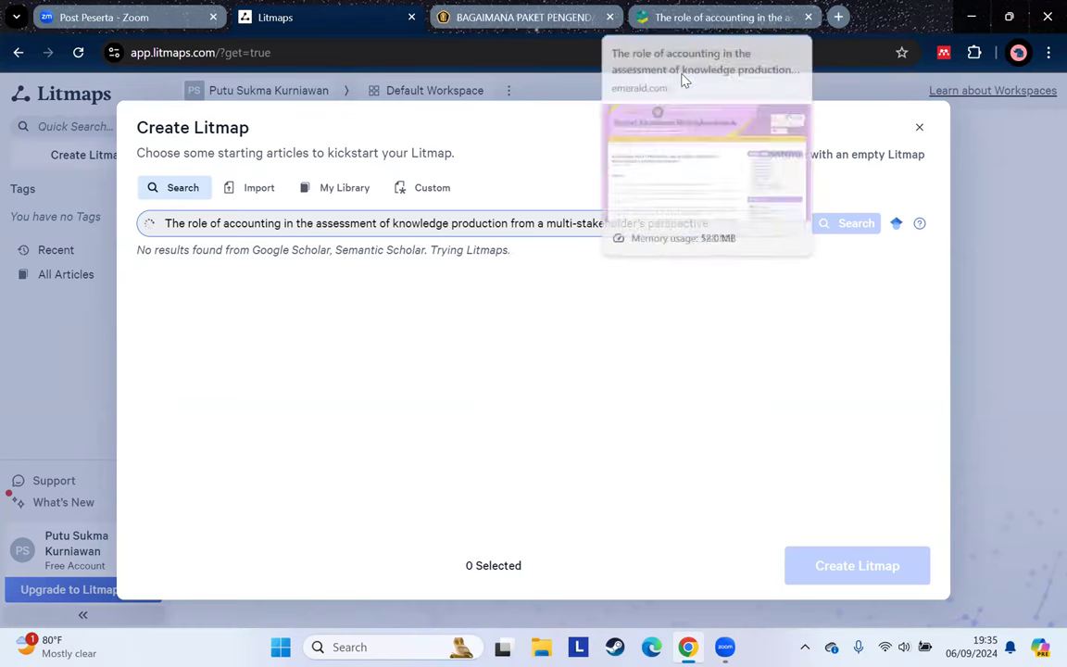
pyautogui.click(683, 82)
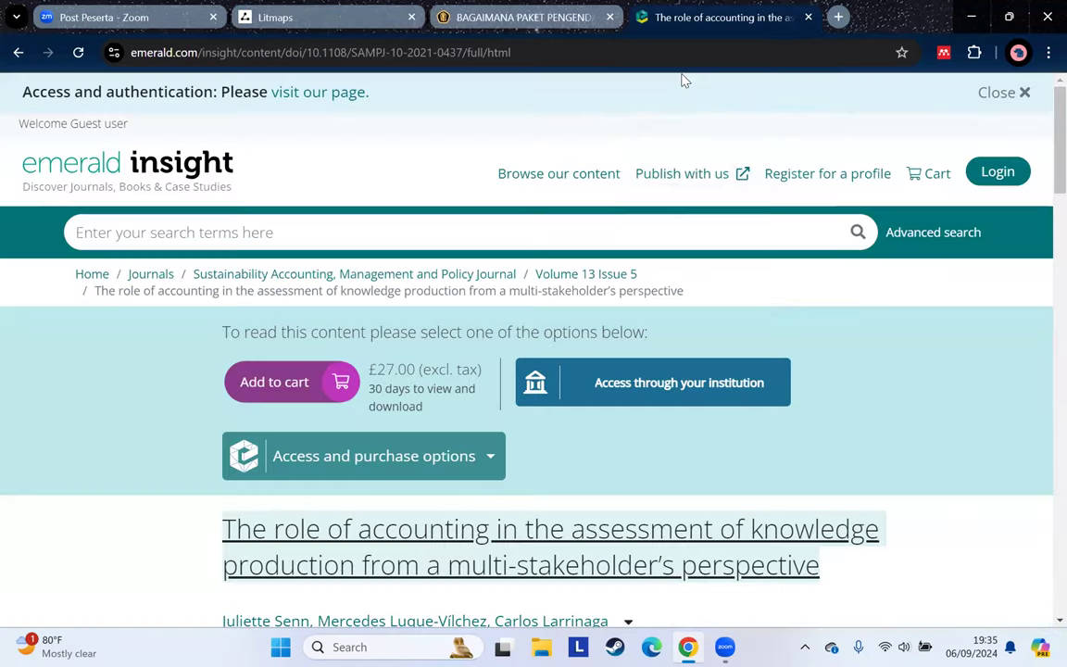
pyautogui.click(18, 51)
pyautogui.scroll(-4, 312, 383)
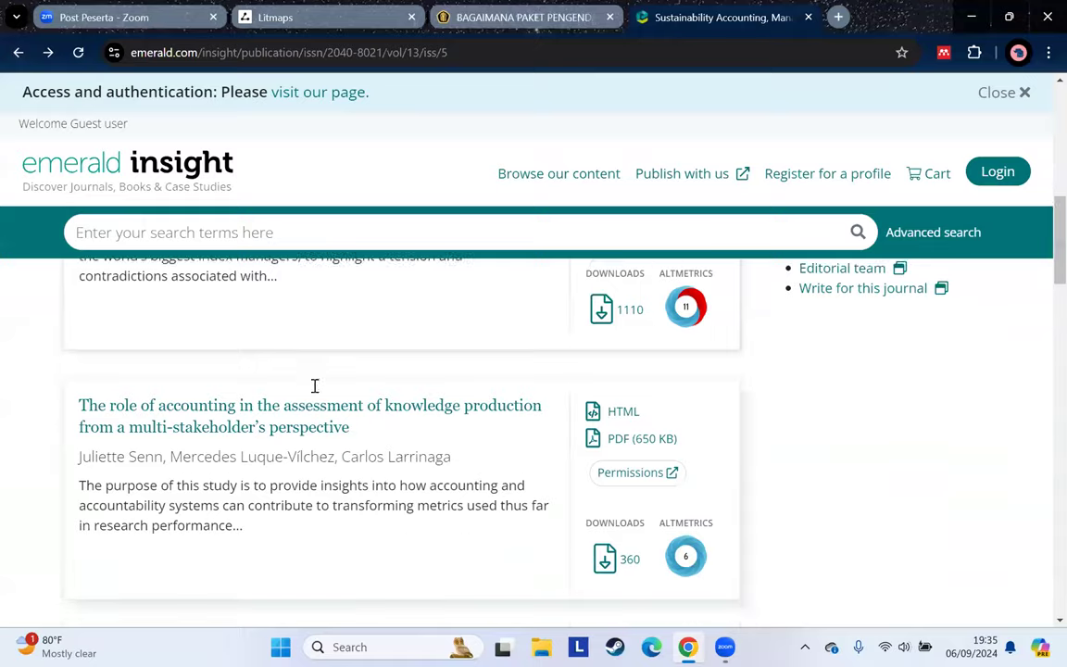
pyautogui.click(278, 17)
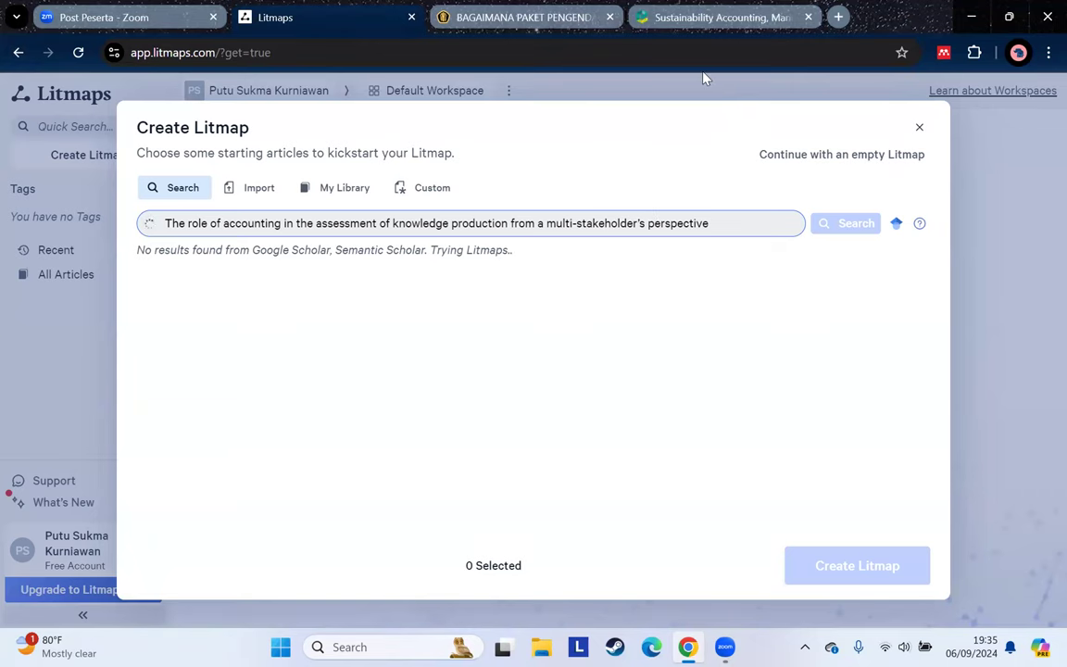
pyautogui.hotkey('ctrl', '4')
pyautogui.scroll(-5, 300, 446)
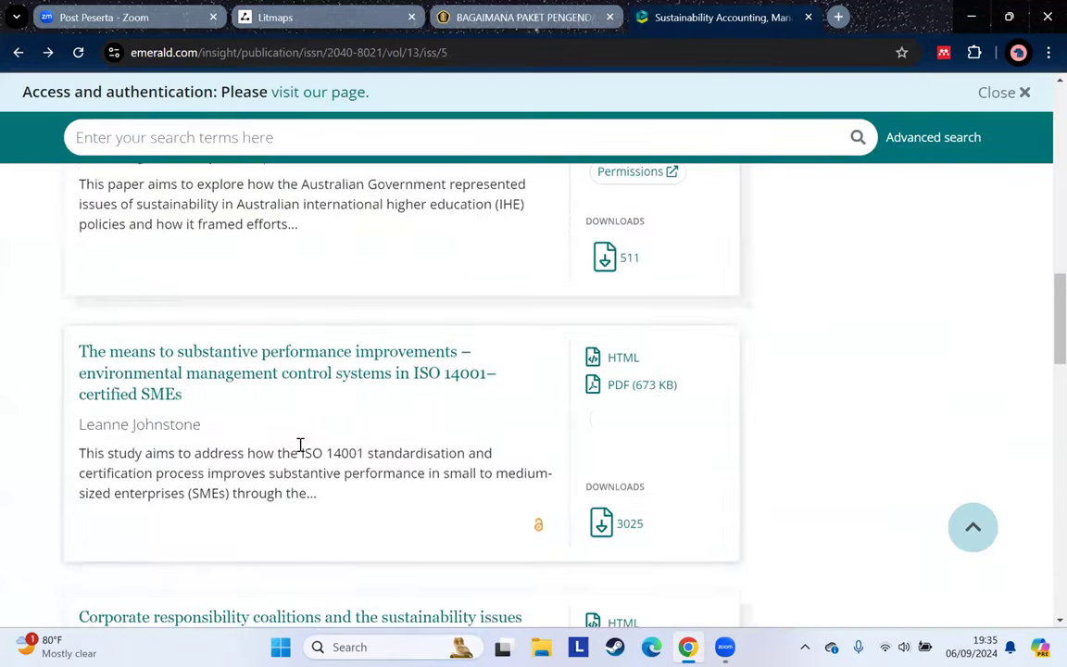
pyautogui.click(298, 461)
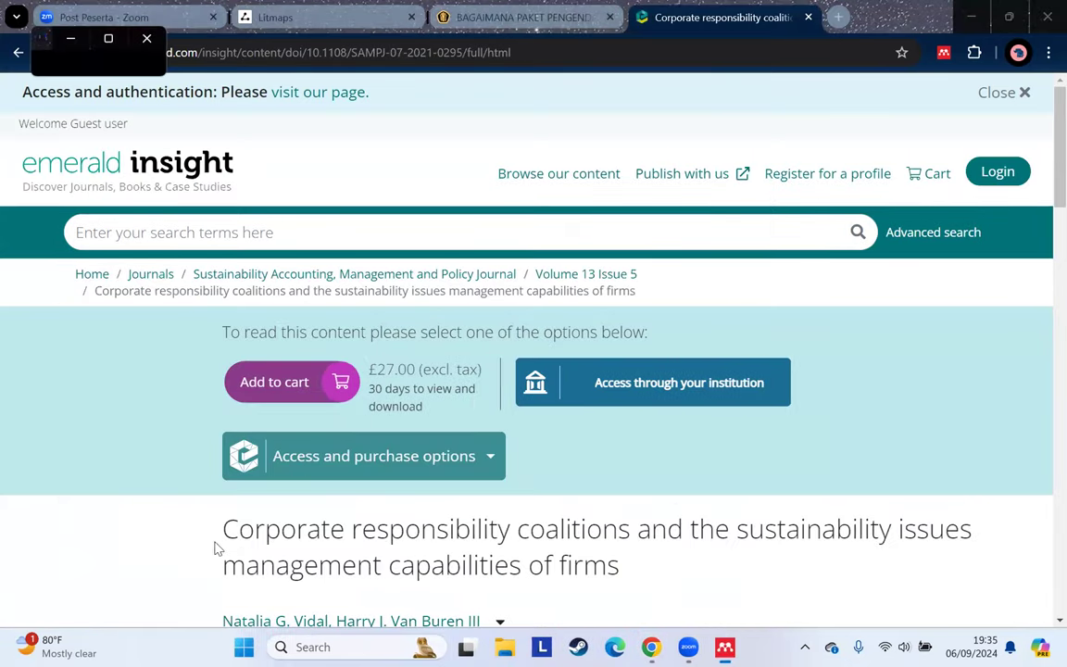
# Copy the full title of the article on corporate responsibility coalitions from its Emerald page
pyautogui.scroll(-2, 214, 549)
pyautogui.moveTo(226, 363); pyautogui.dragTo(611, 398)
pyautogui.rightClick(531, 376)
pyautogui.click(555, 394)
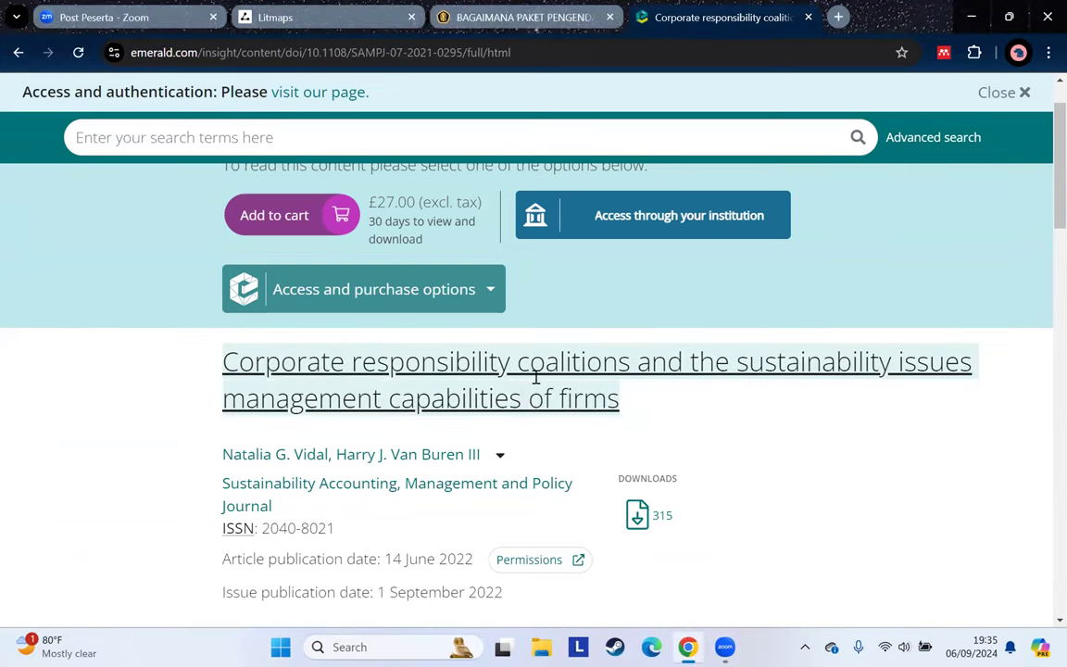
# Review the results of the previous title search in Litmaps and clear that title from the search
pyautogui.click(276, 17)
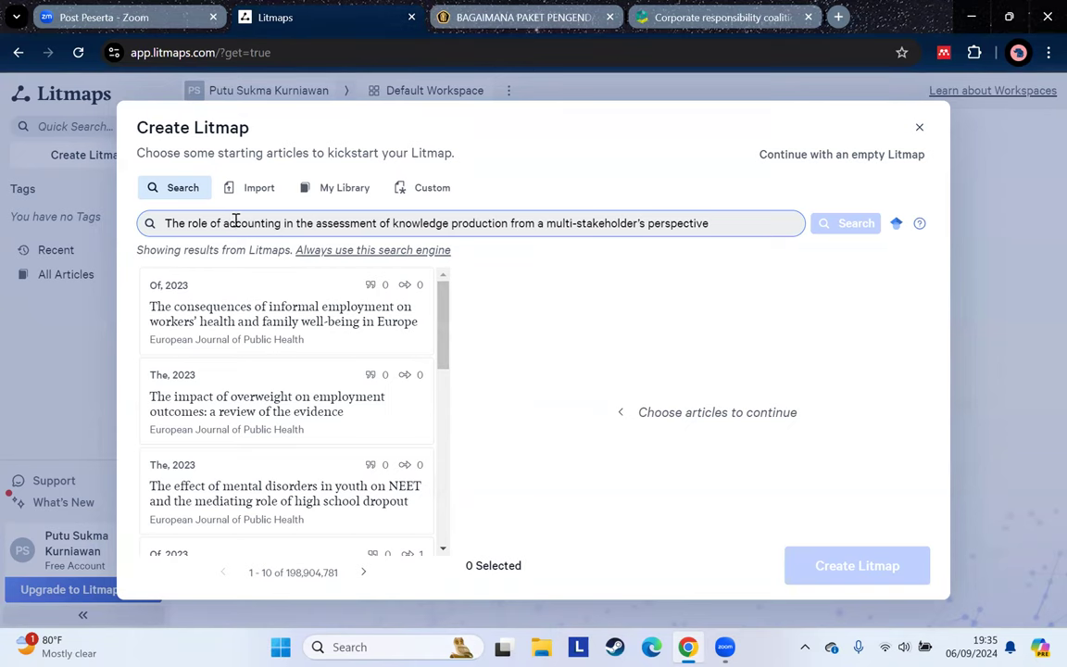
pyautogui.moveTo(166, 223); pyautogui.dragTo(723, 222)
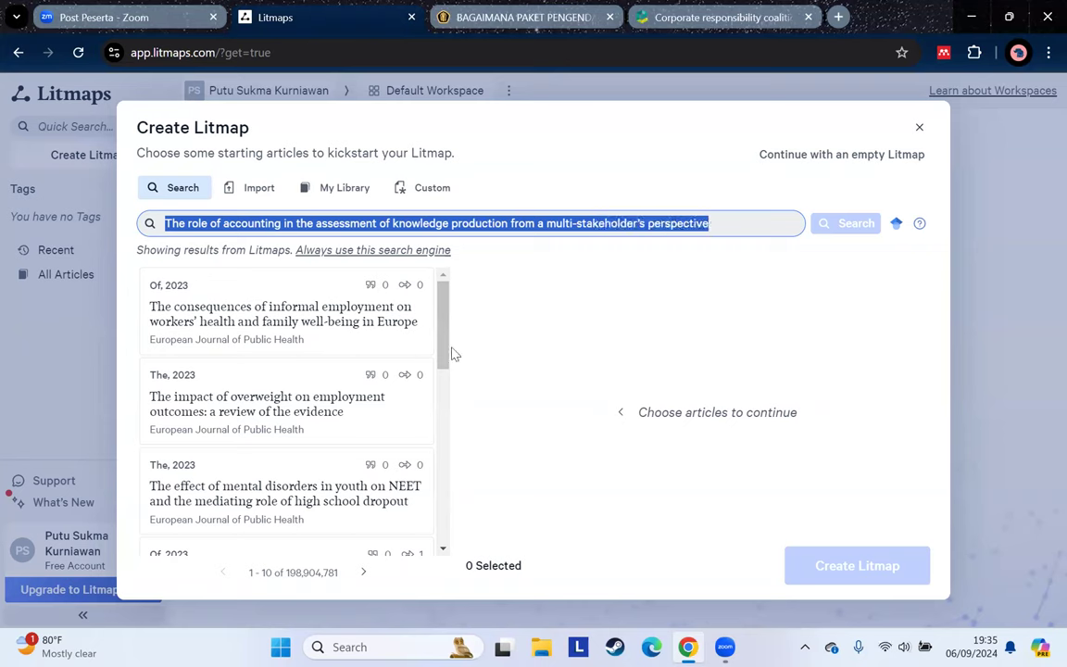
pyautogui.scroll(-1, 450, 343)
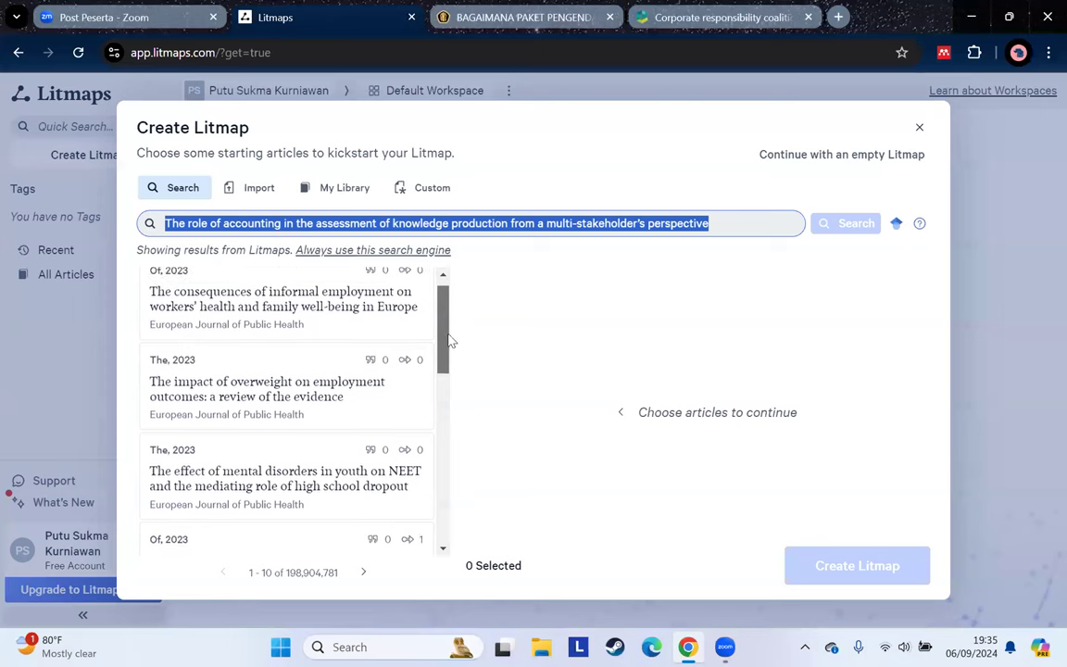
pyautogui.scroll(1, 450, 343)
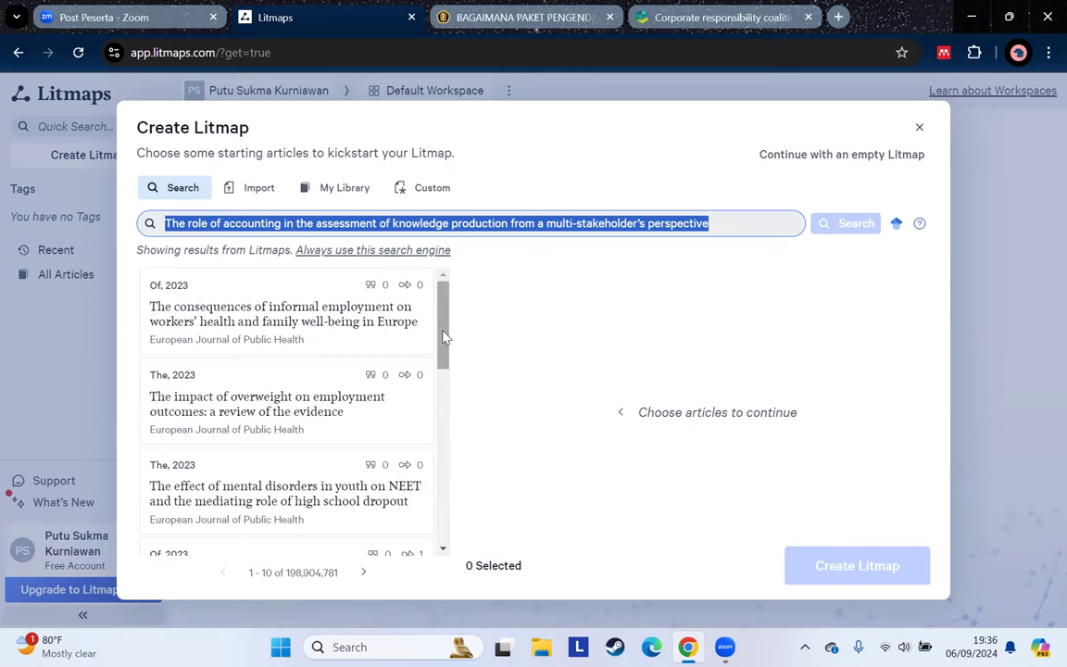
pyautogui.press('BackSpace')
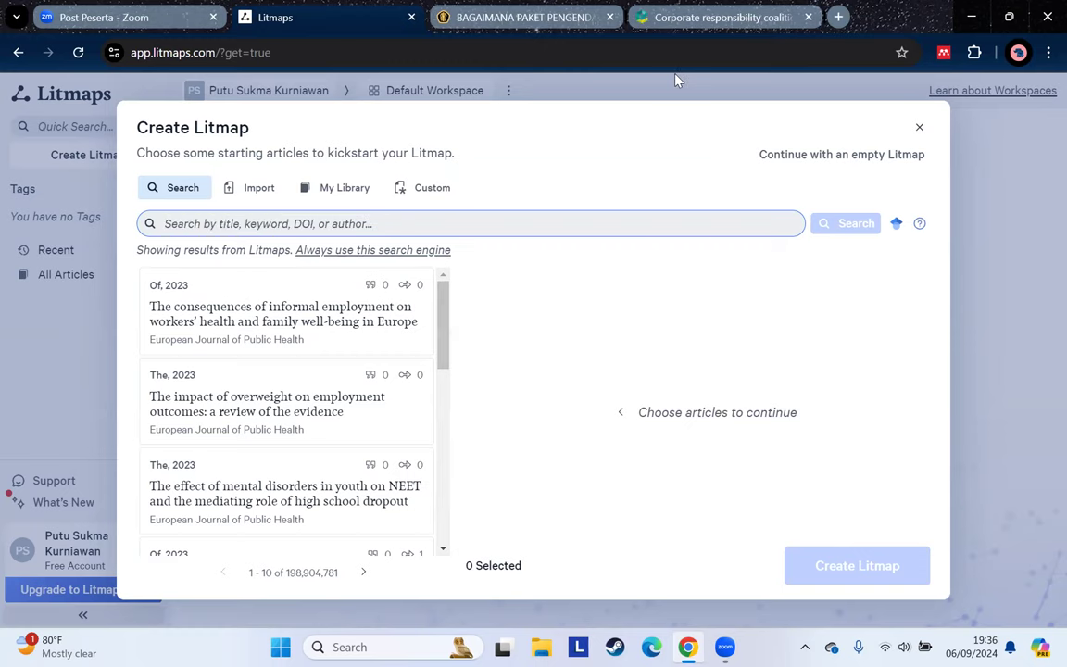
pyautogui.hotkey('ctrl', '4')
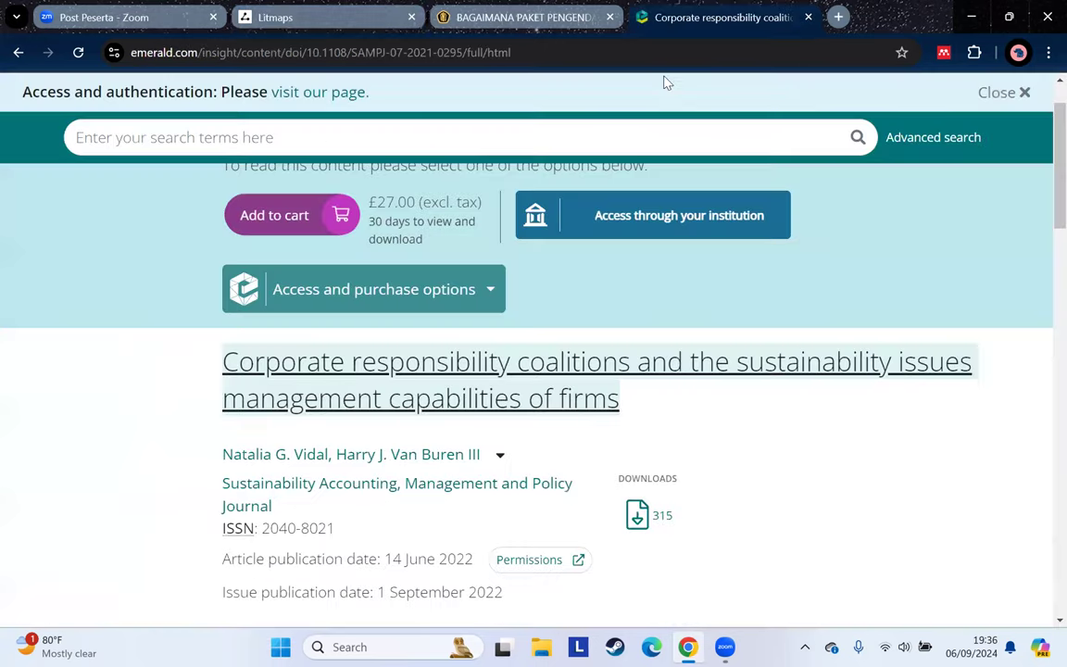
pyautogui.scroll(-20, 519, 421)
pyautogui.scroll(5, 429, 514)
pyautogui.scroll(-1, 400, 549)
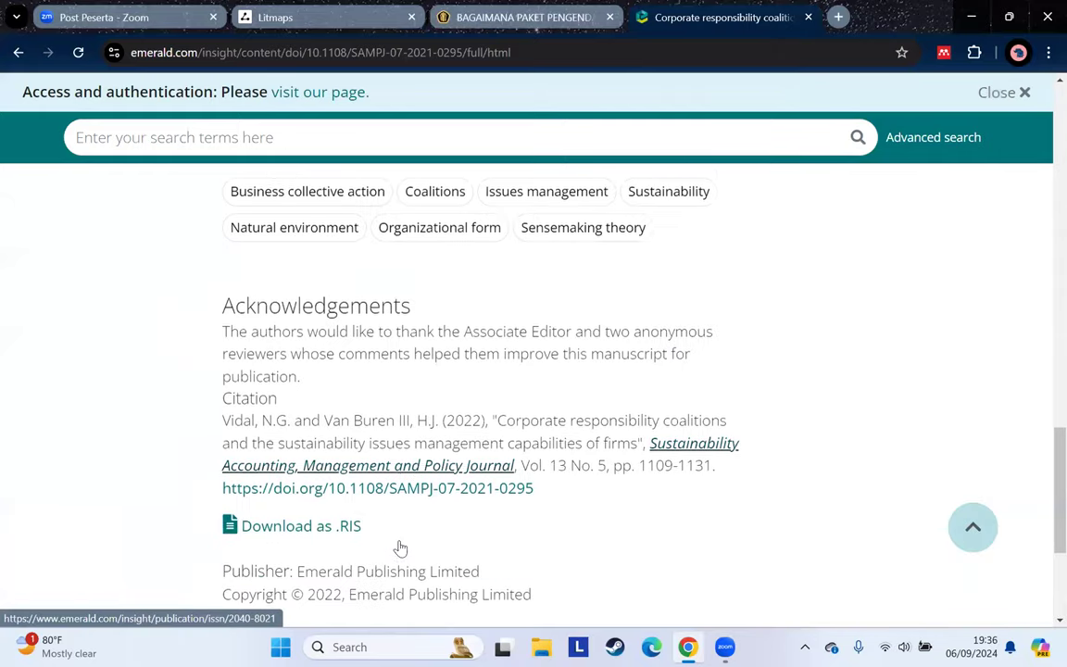
pyautogui.rightClick(511, 474)
pyautogui.click(539, 371)
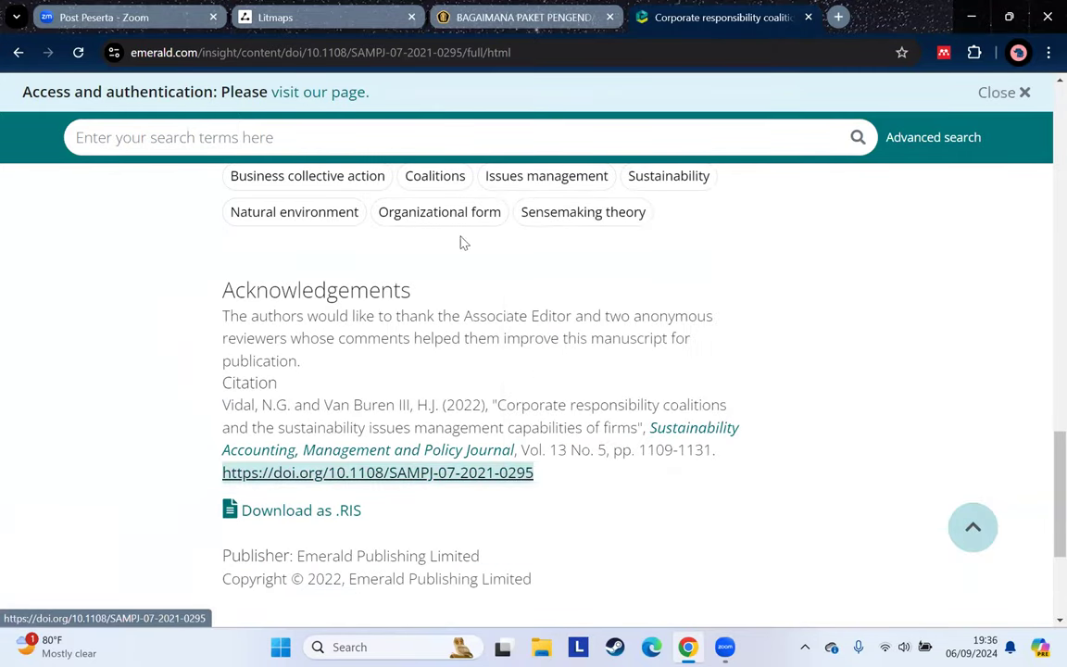
pyautogui.click(306, 17)
pyautogui.rightClick(368, 227)
pyautogui.click(397, 386)
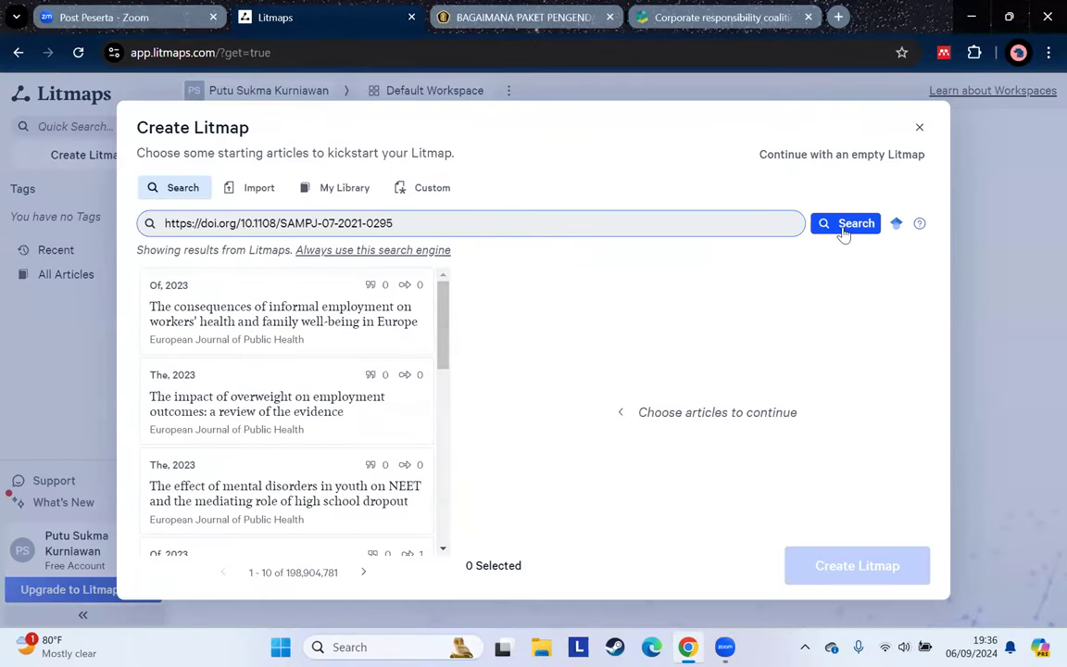
pyautogui.click(843, 230)
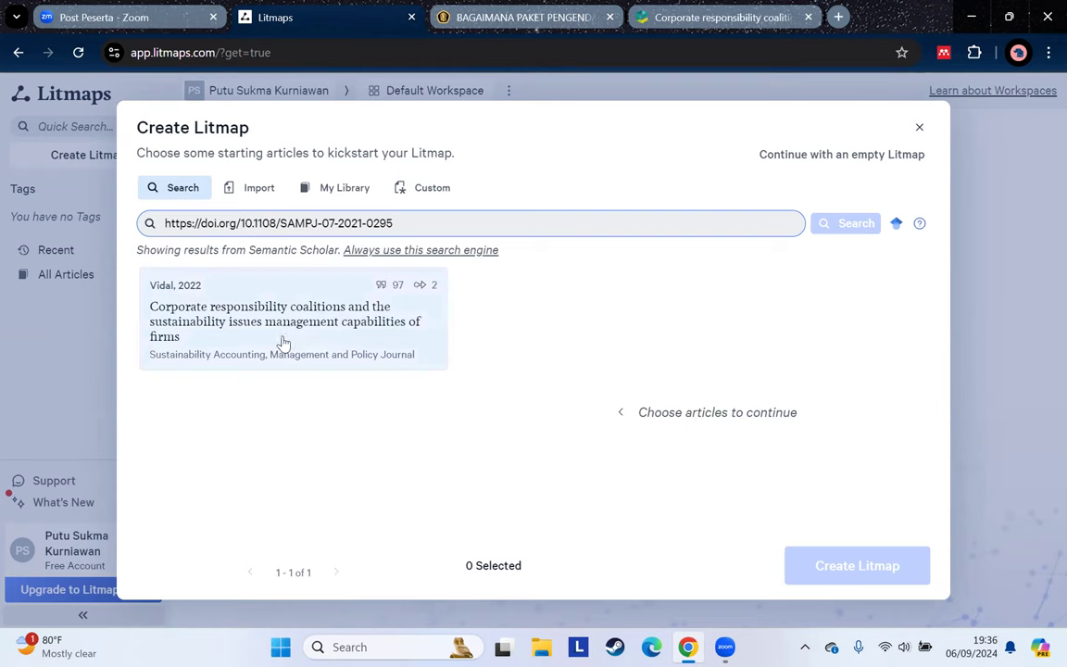
# Check the search result against the title and journal details on the article's Emerald page
pyautogui.click(706, 17)
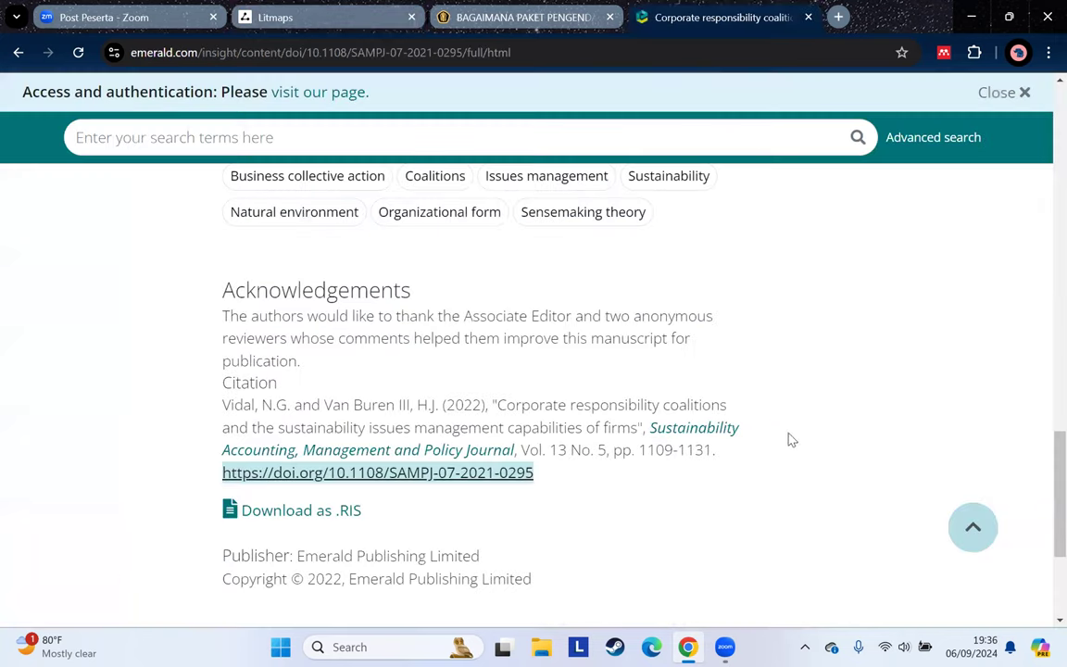
pyautogui.scroll(20, 743, 488)
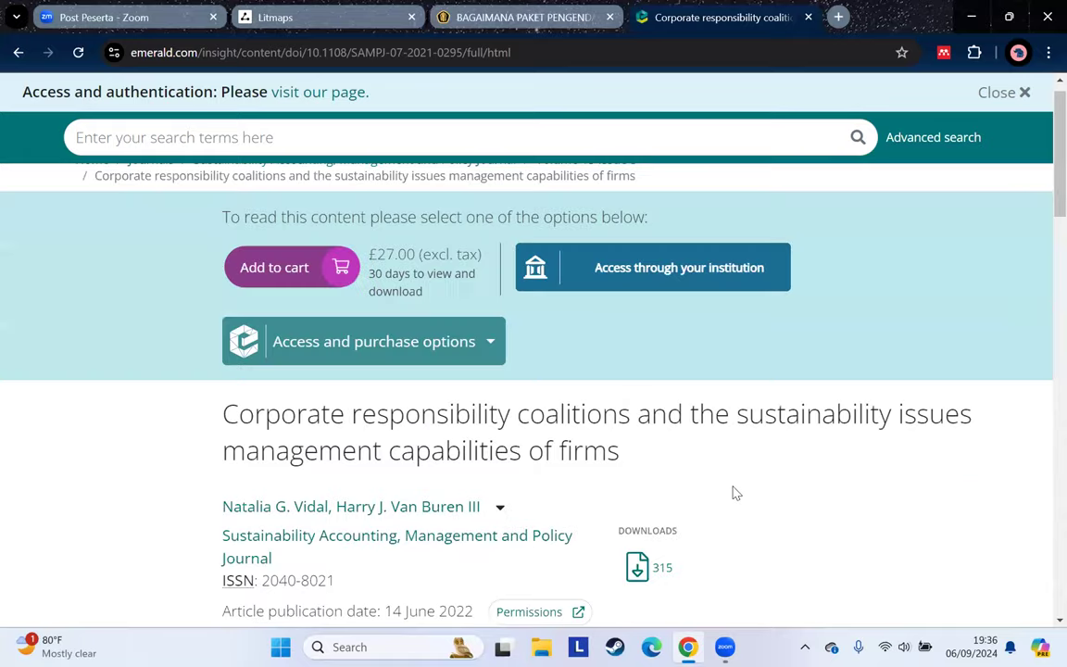
pyautogui.scroll(-1, 436, 422)
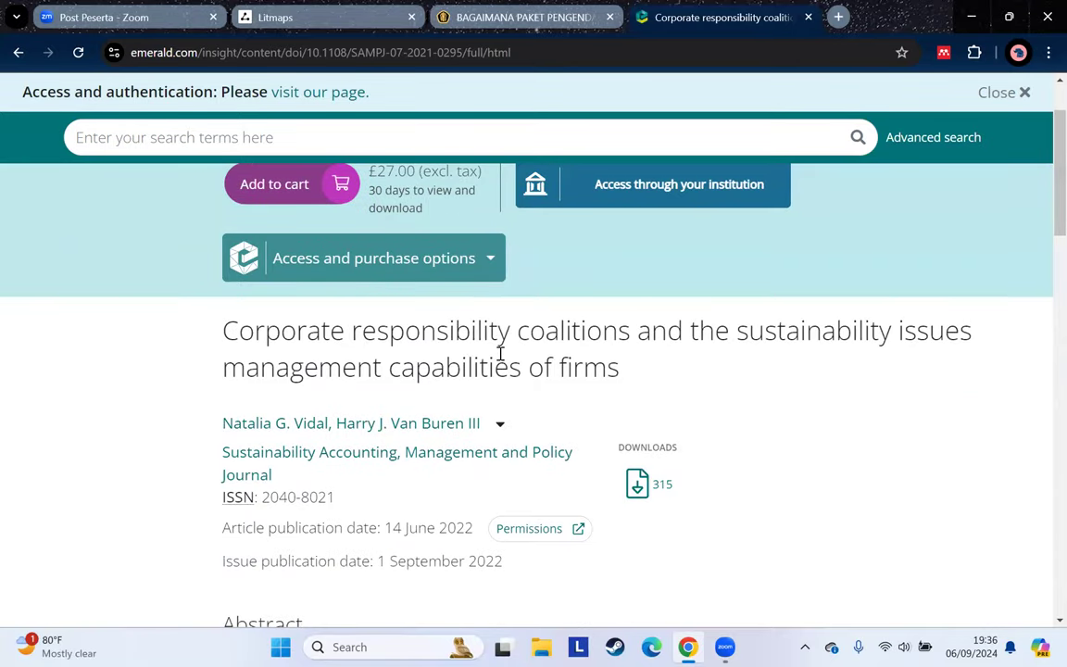
pyautogui.click(296, 16)
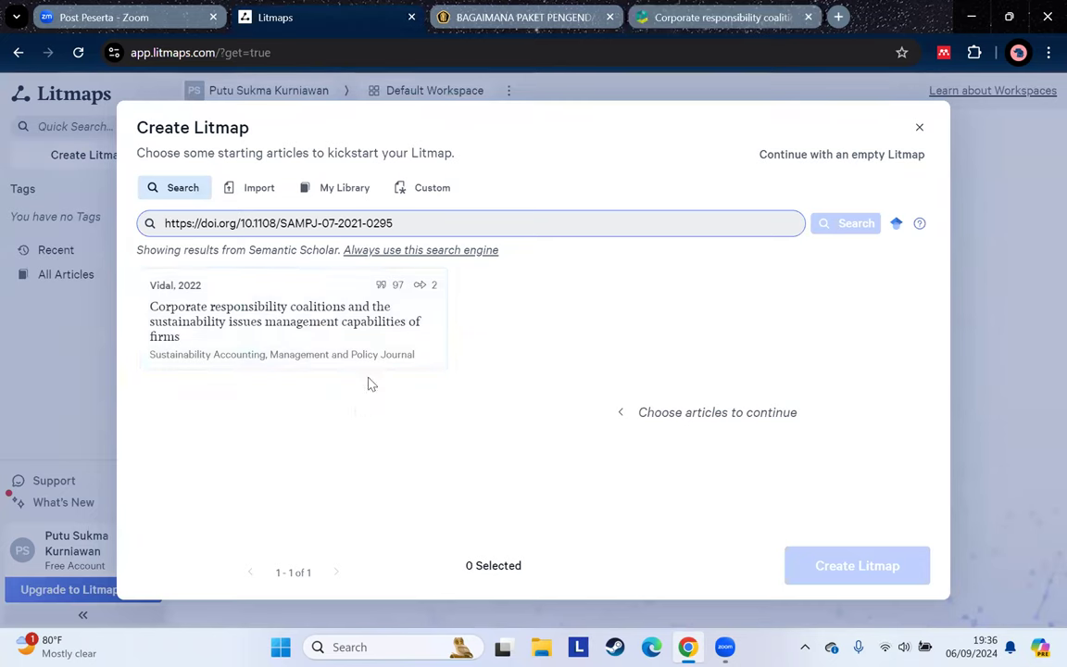
# Select Corporate responsibility coalitions and the sustainability issues management capabilities of firms as the starting article and review its abstract
pyautogui.click(334, 315)
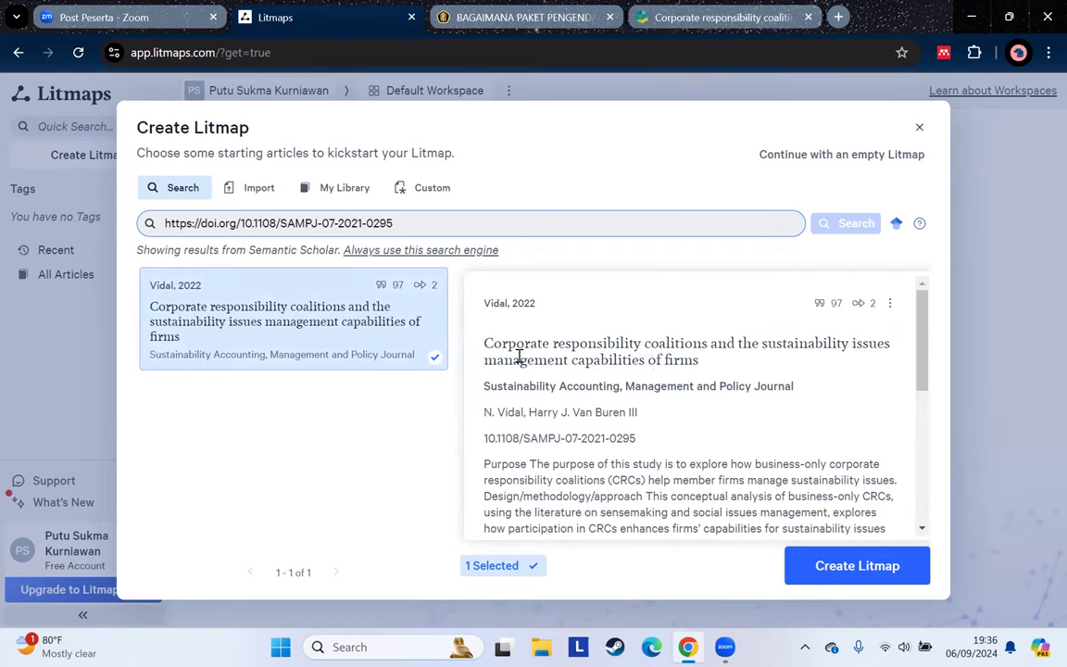
pyautogui.scroll(-5, 651, 416)
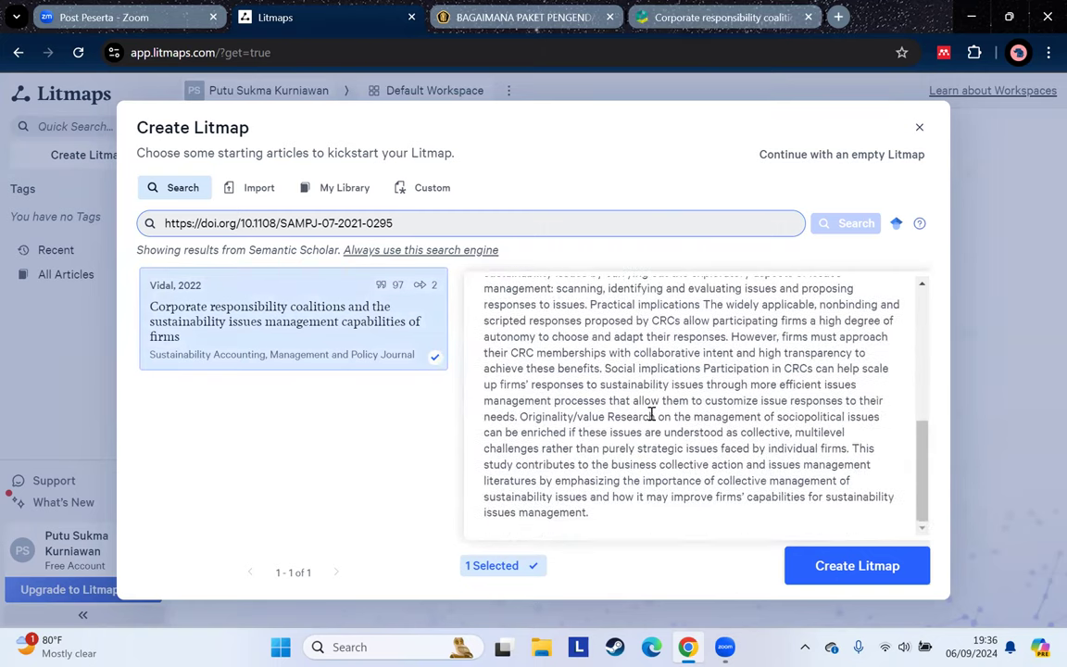
pyautogui.scroll(5, 650, 417)
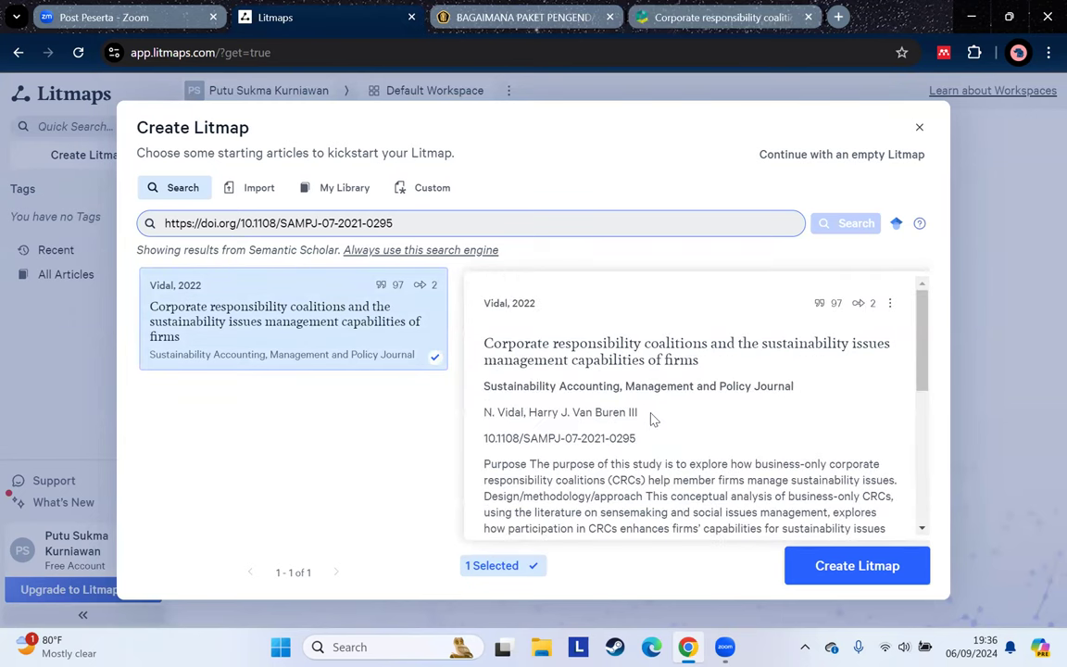
# Create the Litmap from the selected article and show its recommendations in the Ring view
pyautogui.click(819, 578)
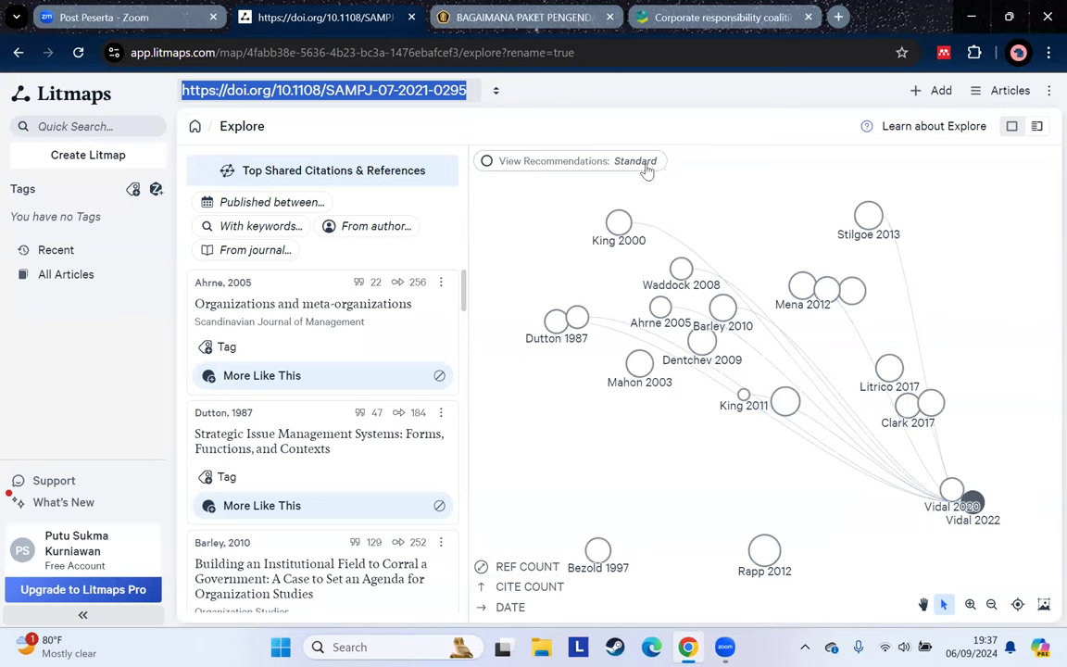
pyautogui.click(582, 160)
pyautogui.click(524, 223)
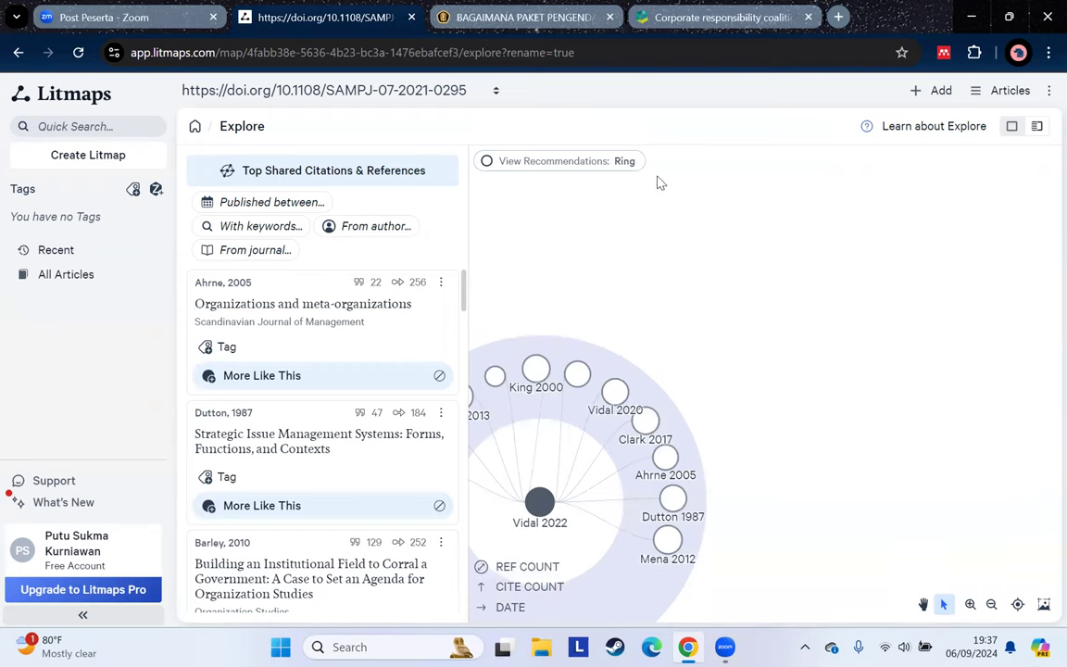
# Return the recommendations to the Standard view and review the starting article and the article Industry Self-Regulation Without Sanctions
pyautogui.click(619, 161)
pyautogui.click(579, 200)
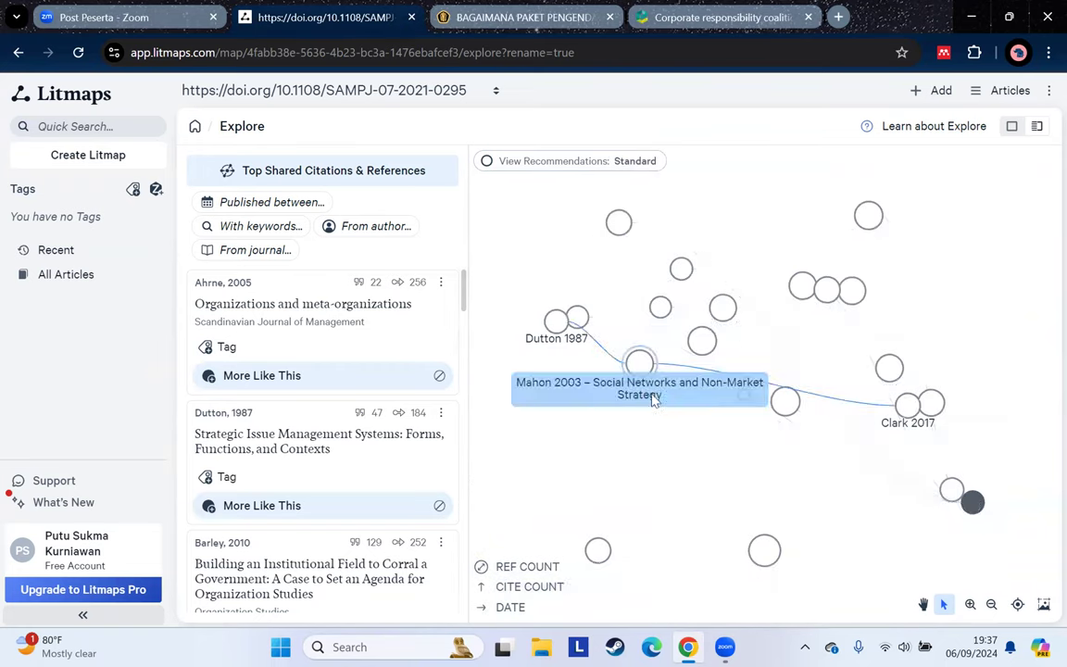
pyautogui.click(974, 505)
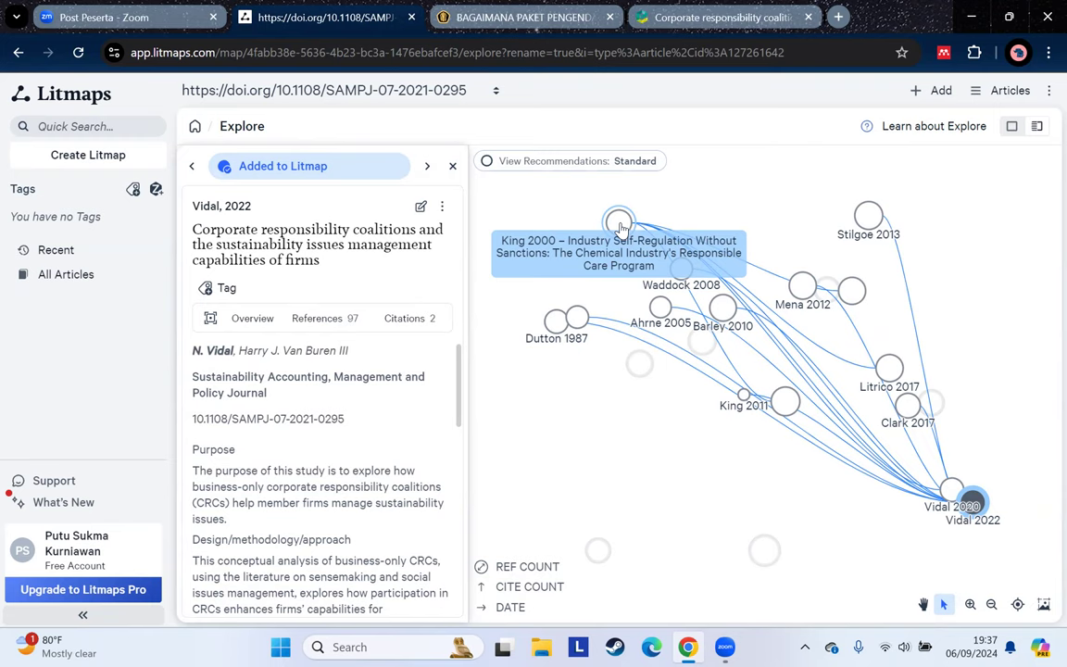
pyautogui.click(619, 224)
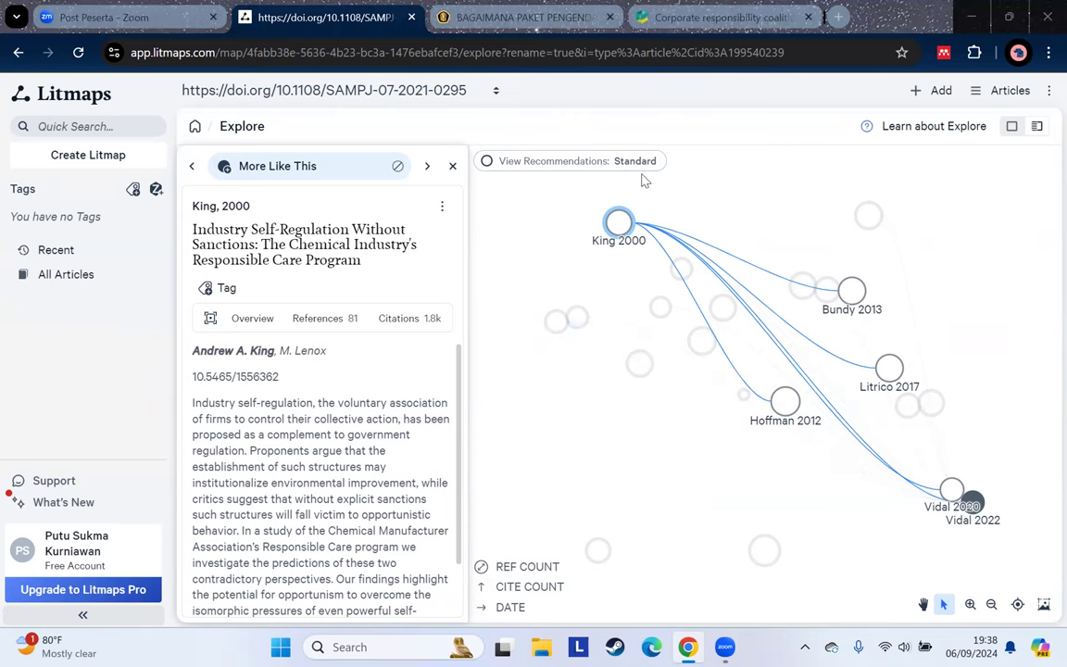
# Show the recommendations in the Ring view and move the starting article's node so the whole ring sits in the middle of the map area
pyautogui.click(584, 161)
pyautogui.click(534, 221)
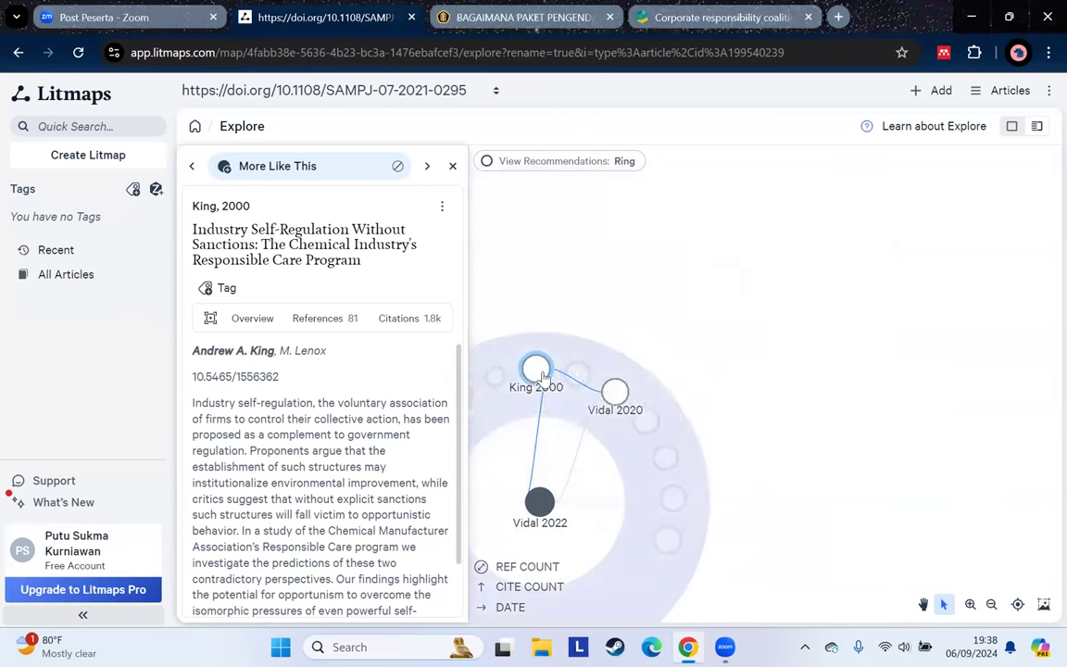
pyautogui.moveTo(546, 381)
pyautogui.mouseDown()
pyautogui.moveTo(616, 363)
pyautogui.moveTo(548, 380)
pyautogui.moveTo(635, 332)
pyautogui.moveTo(547, 398)
pyautogui.mouseUp()
pyautogui.moveTo(590, 466); pyautogui.dragTo(557, 477)
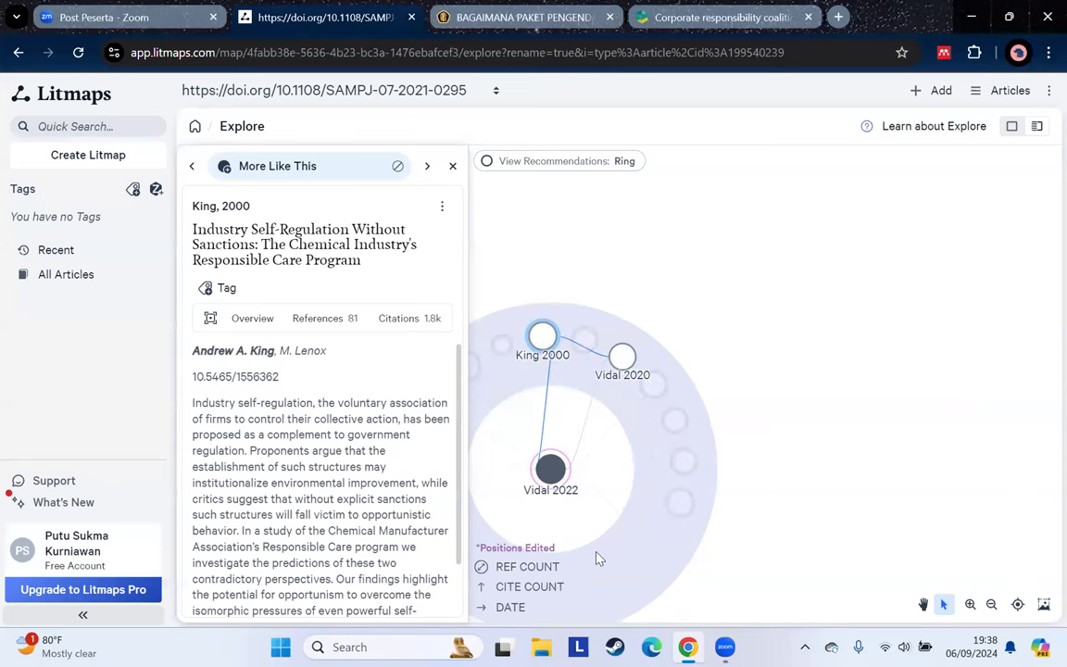
pyautogui.moveTo(550, 474); pyautogui.dragTo(700, 380)
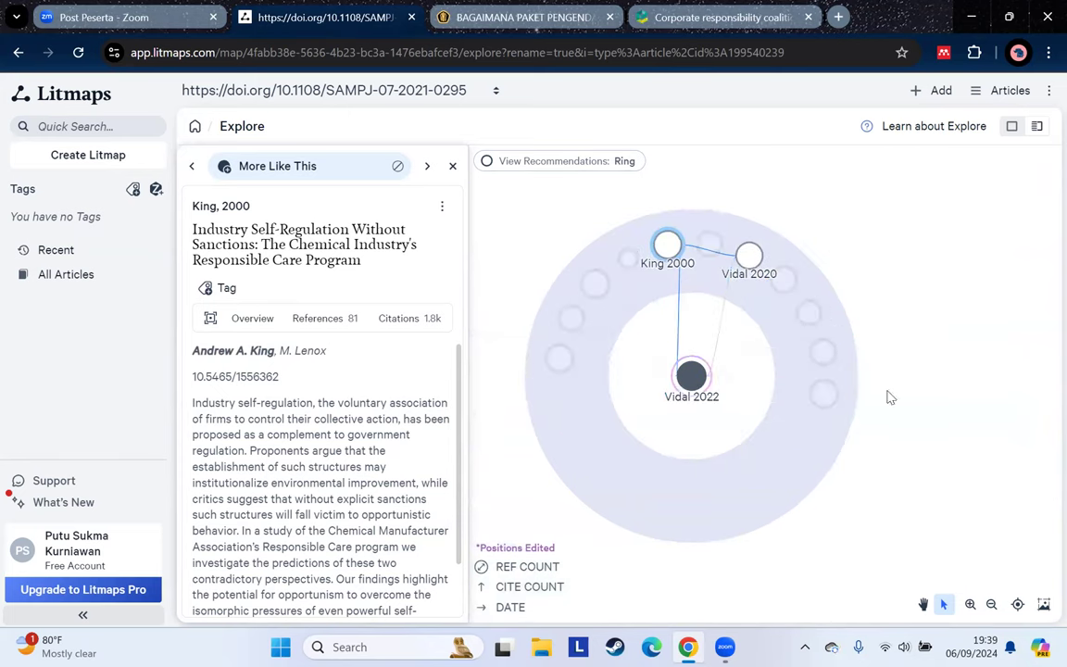
pyautogui.moveTo(691, 375)
pyautogui.mouseDown()
pyautogui.moveTo(861, 423)
pyautogui.moveTo(693, 363)
pyautogui.moveTo(819, 440)
pyautogui.moveTo(693, 363)
pyautogui.moveTo(654, 451)
pyautogui.moveTo(714, 538)
pyautogui.moveTo(632, 445)
pyautogui.moveTo(710, 376)
pyautogui.mouseUp()
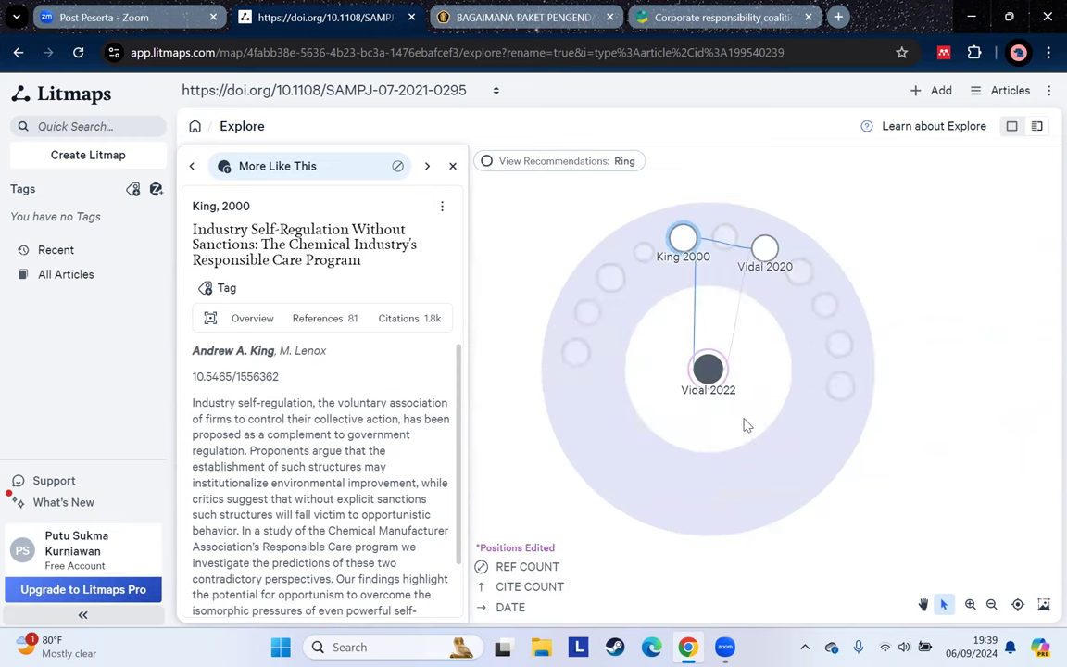
# Reverse the Date axis in the layout settings and show the recommendations in the Standard view
pyautogui.click(512, 608)
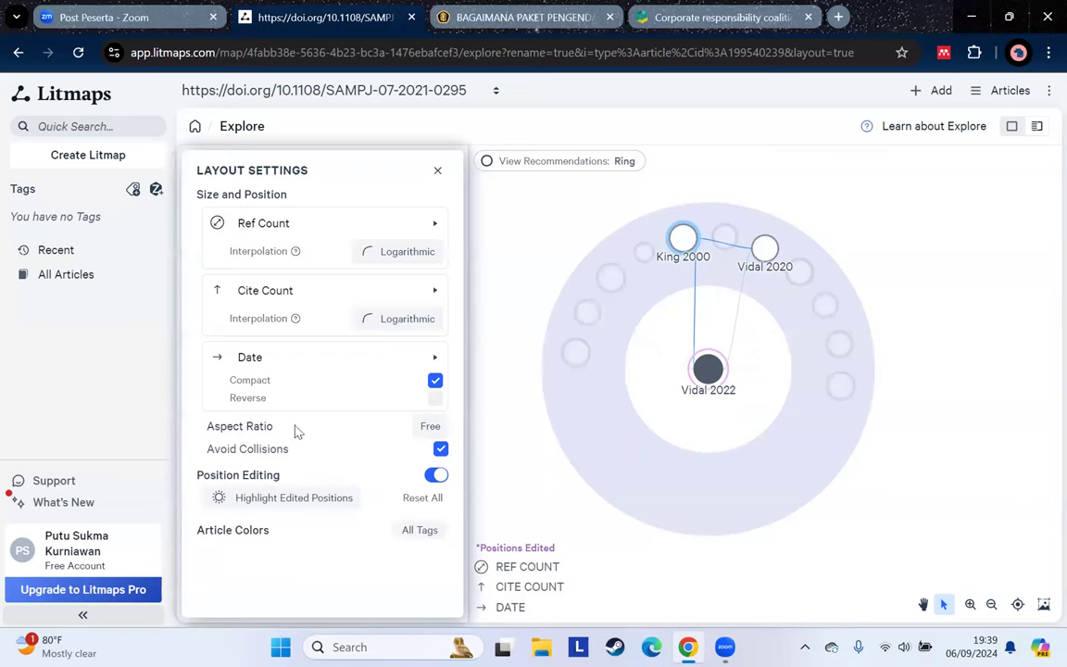
pyautogui.click(435, 397)
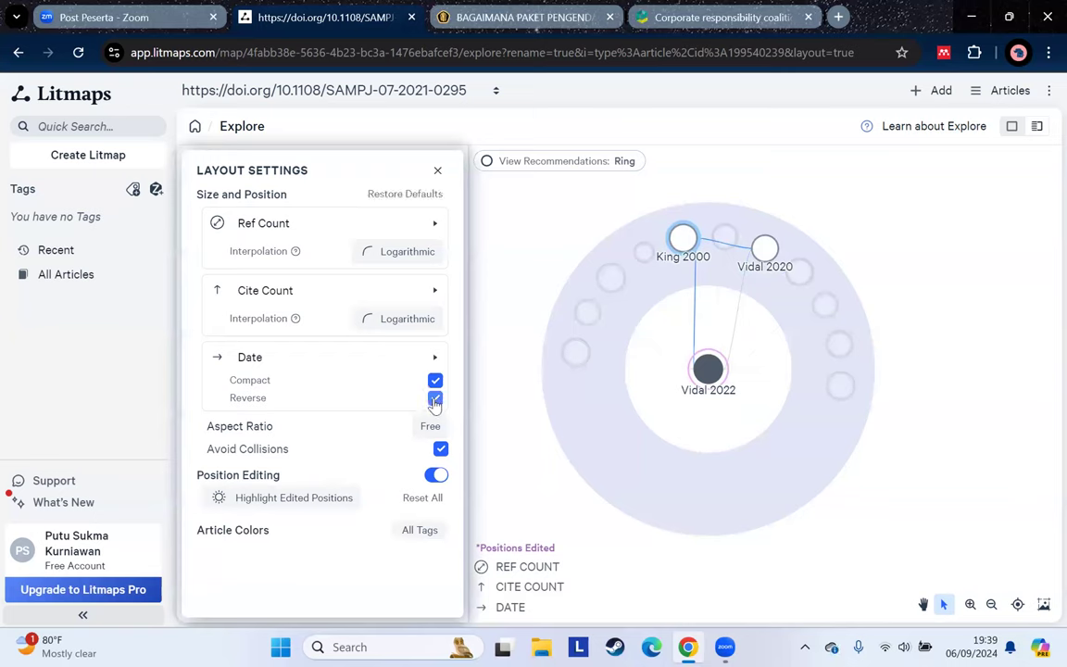
pyautogui.click(436, 360)
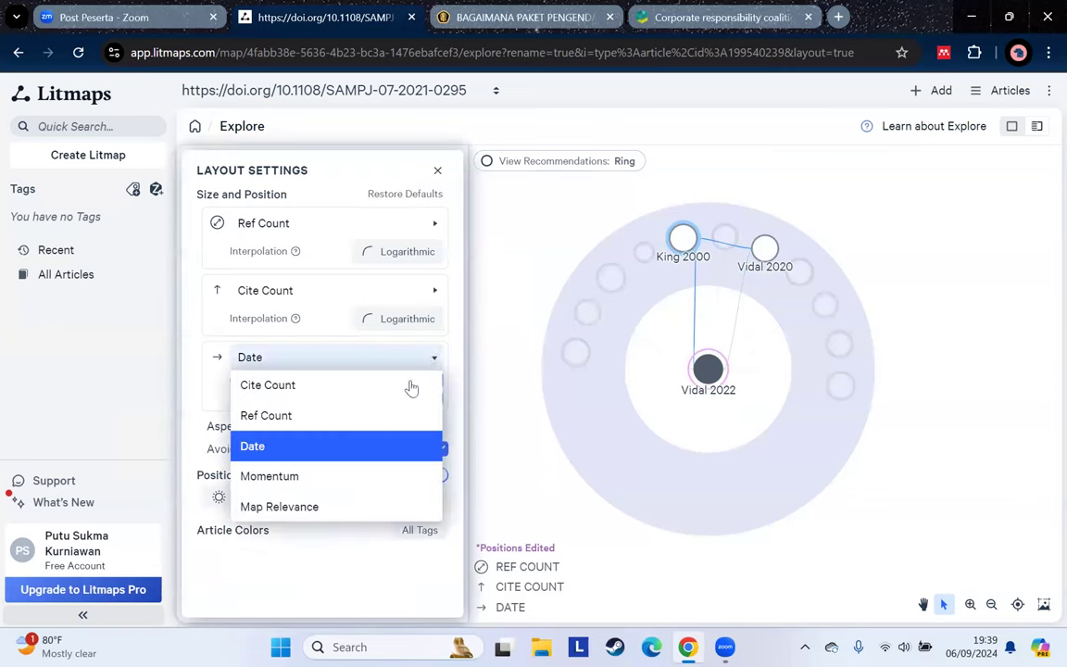
pyautogui.click(318, 448)
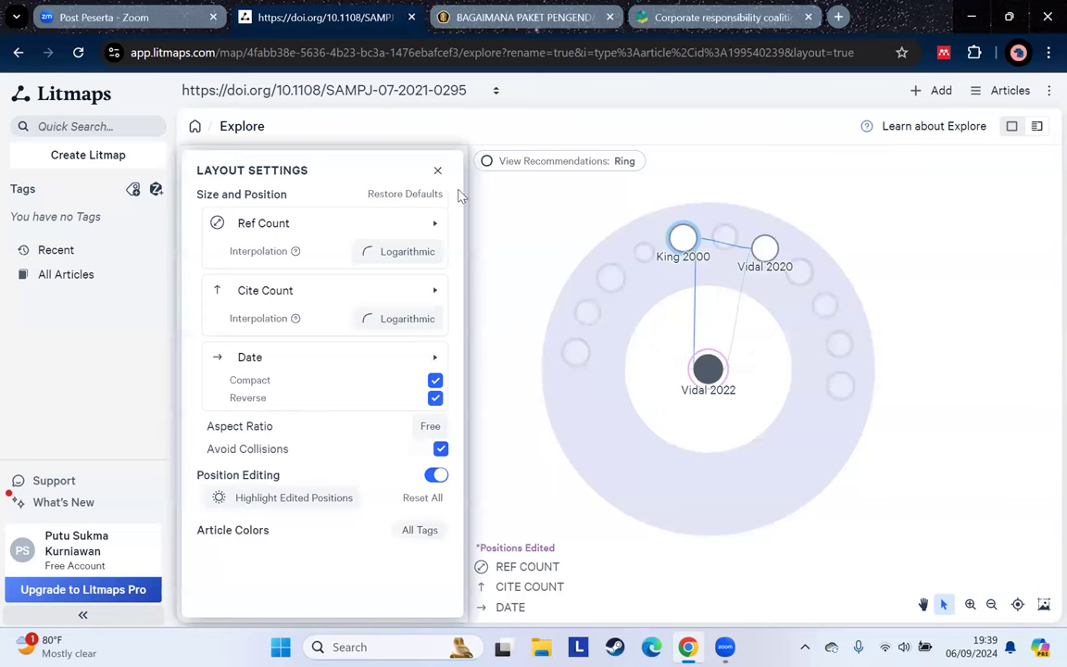
pyautogui.click(438, 170)
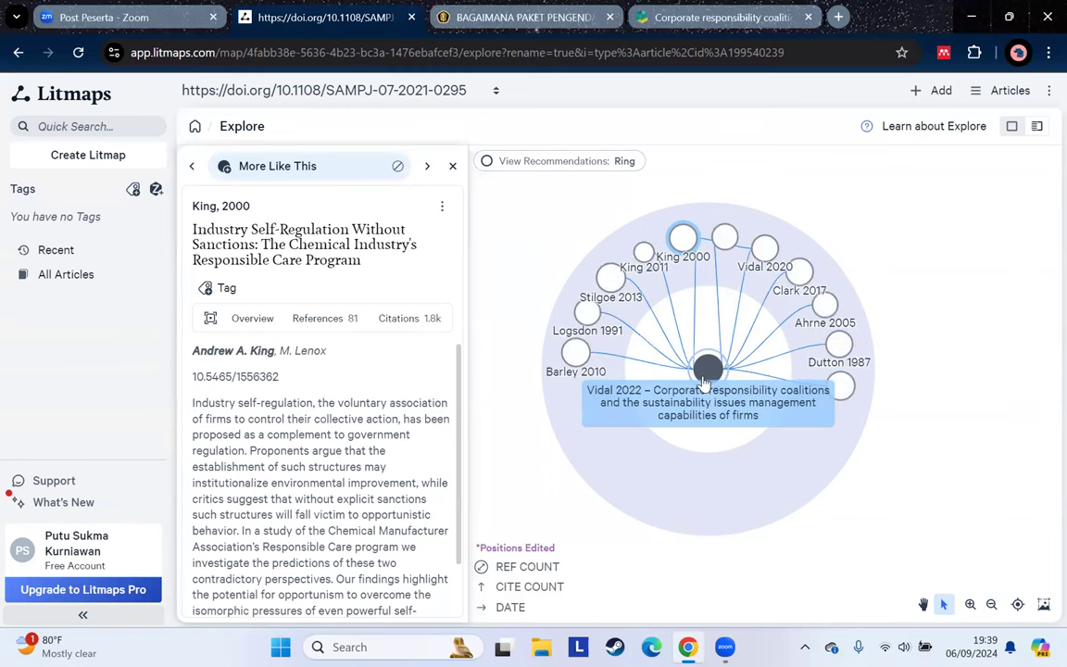
pyautogui.click(567, 159)
pyautogui.click(595, 189)
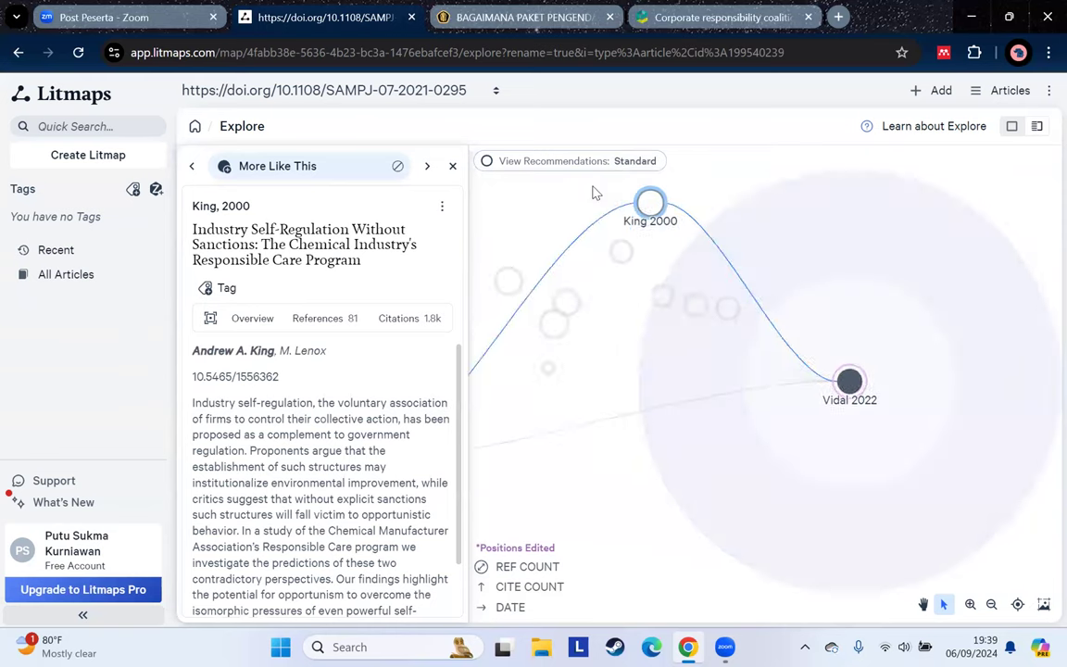
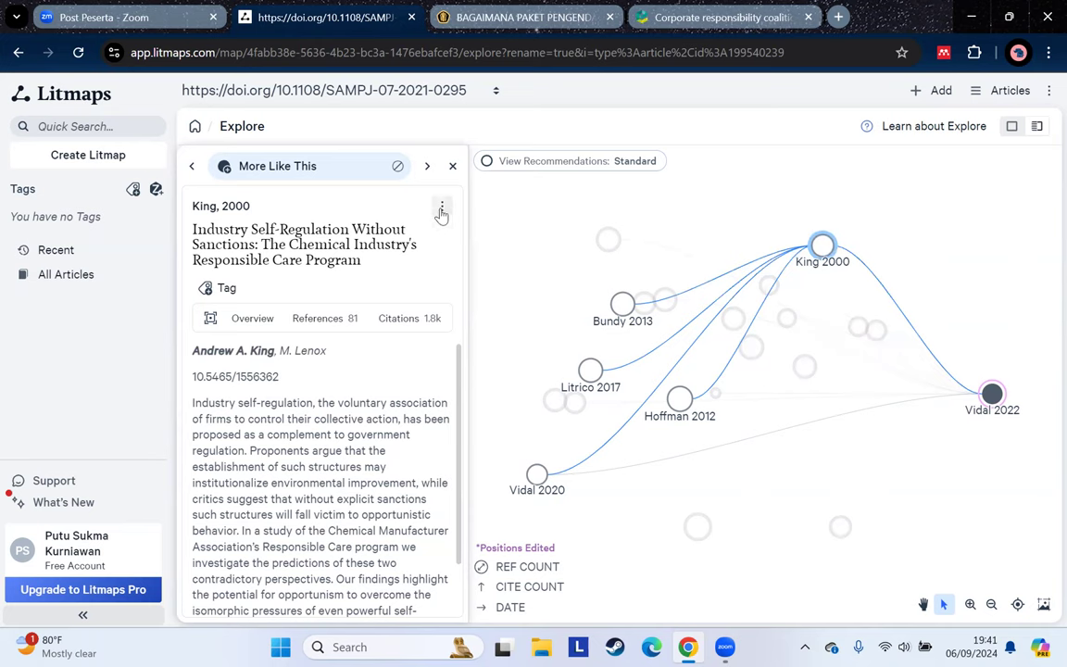
pyautogui.click(445, 207)
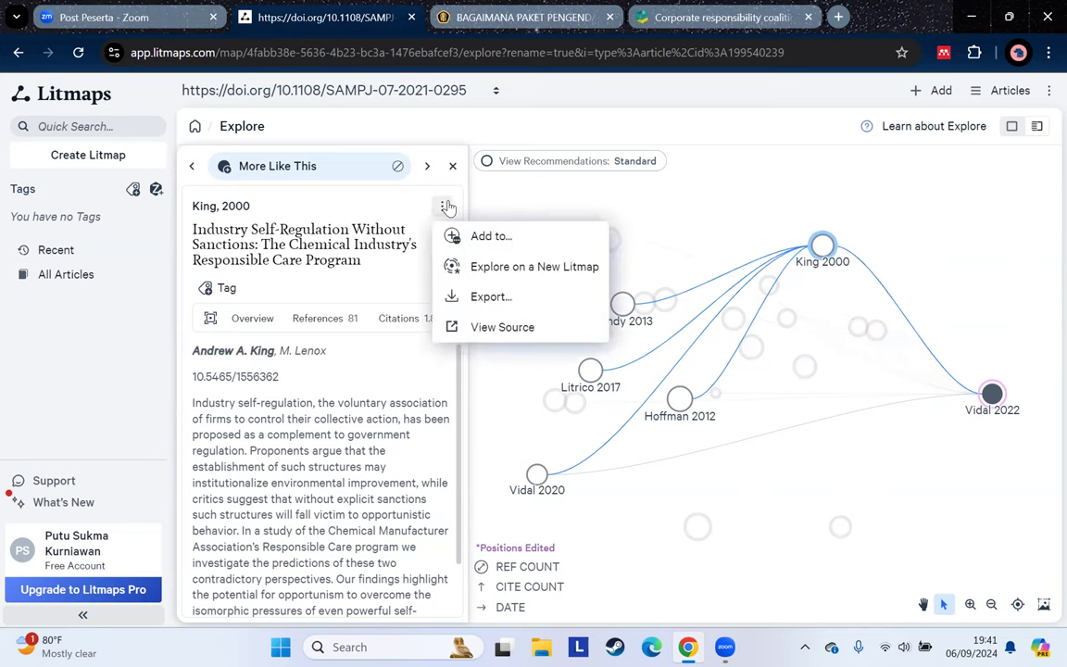
pyautogui.click(510, 271)
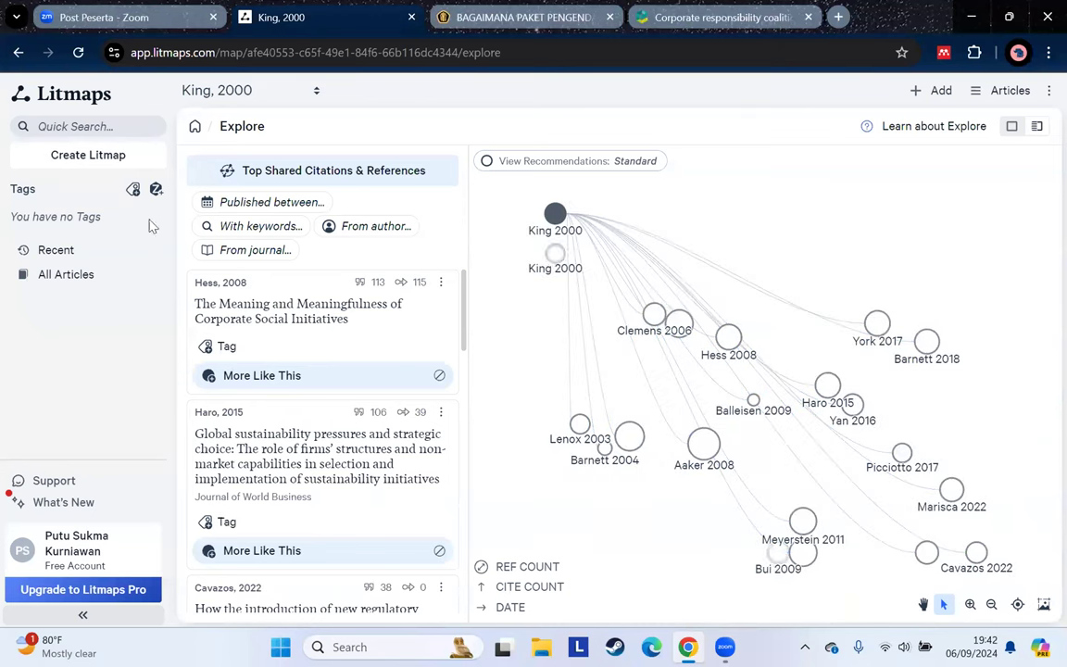
pyautogui.click(21, 54)
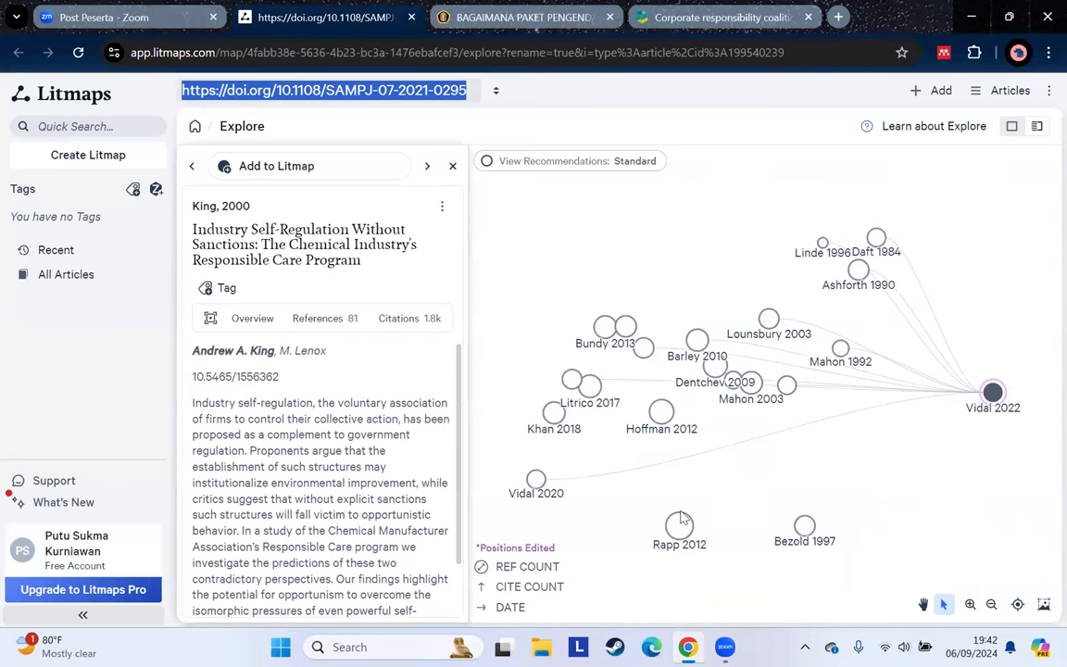
# Try to explore the 2018 article Making sense of the black box on a new Litmap, and postpone the feedback survey
pyautogui.click(550, 416)
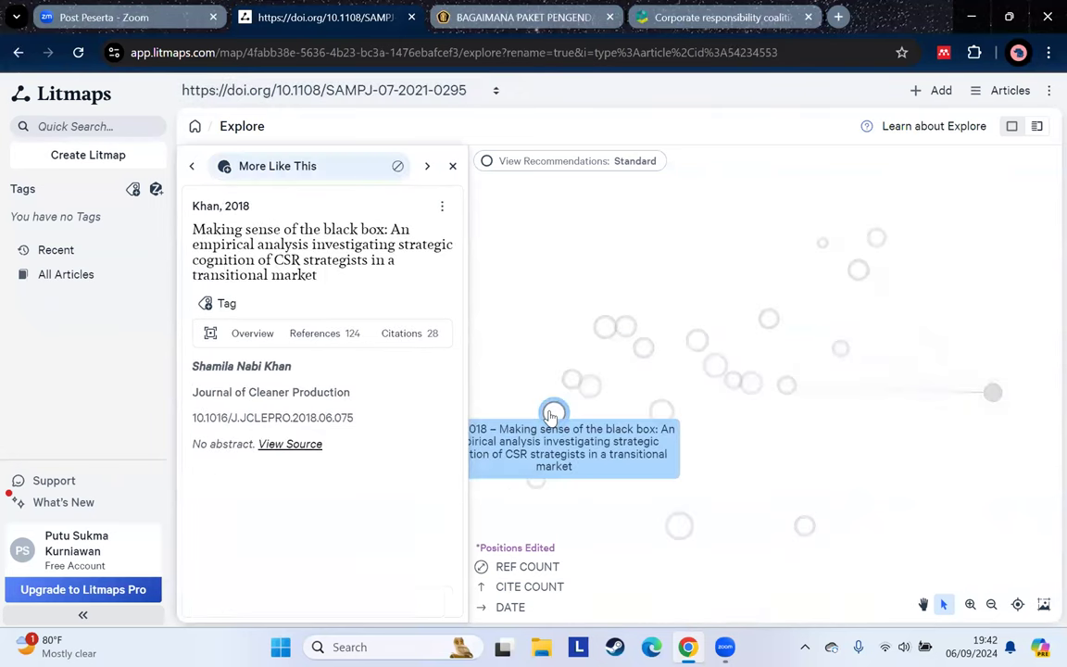
pyautogui.click(442, 205)
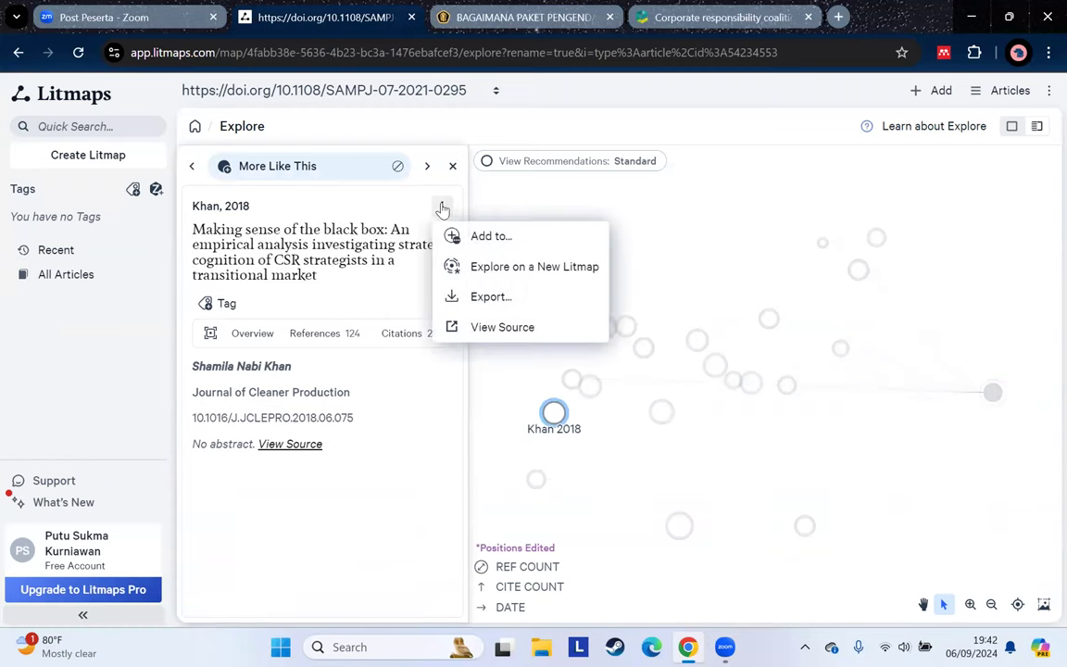
pyautogui.click(538, 269)
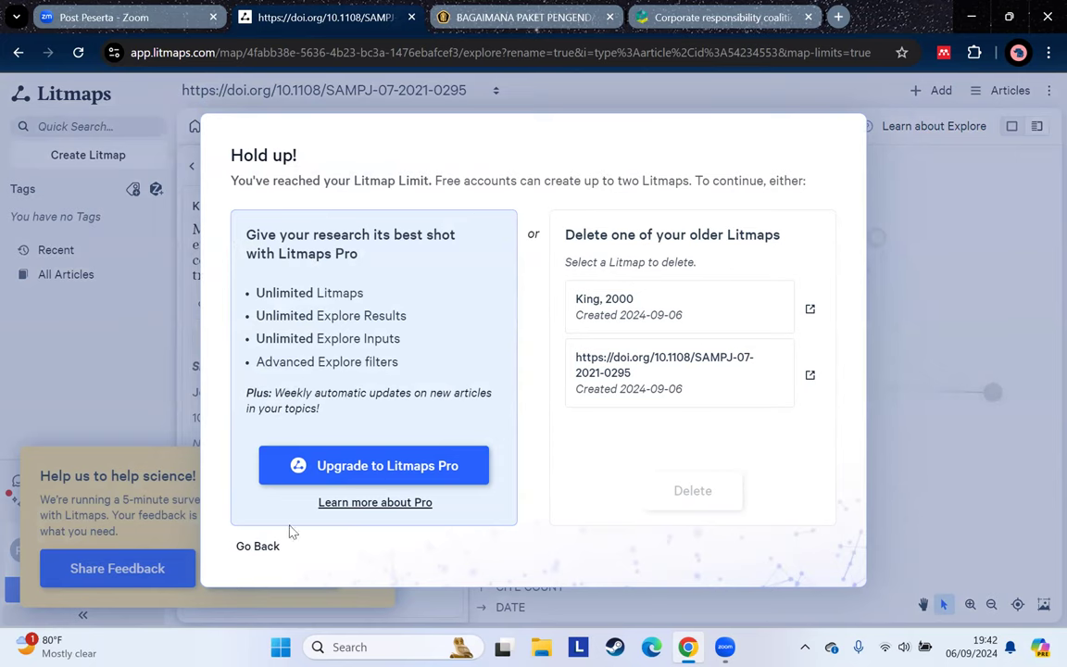
pyautogui.click(256, 545)
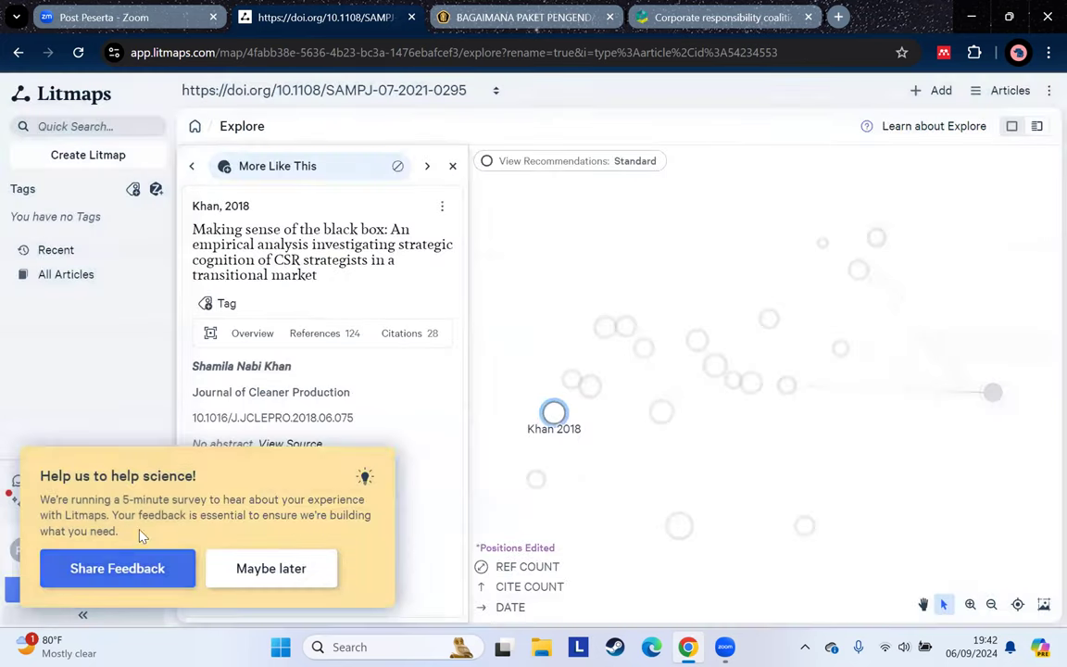
pyautogui.click(272, 569)
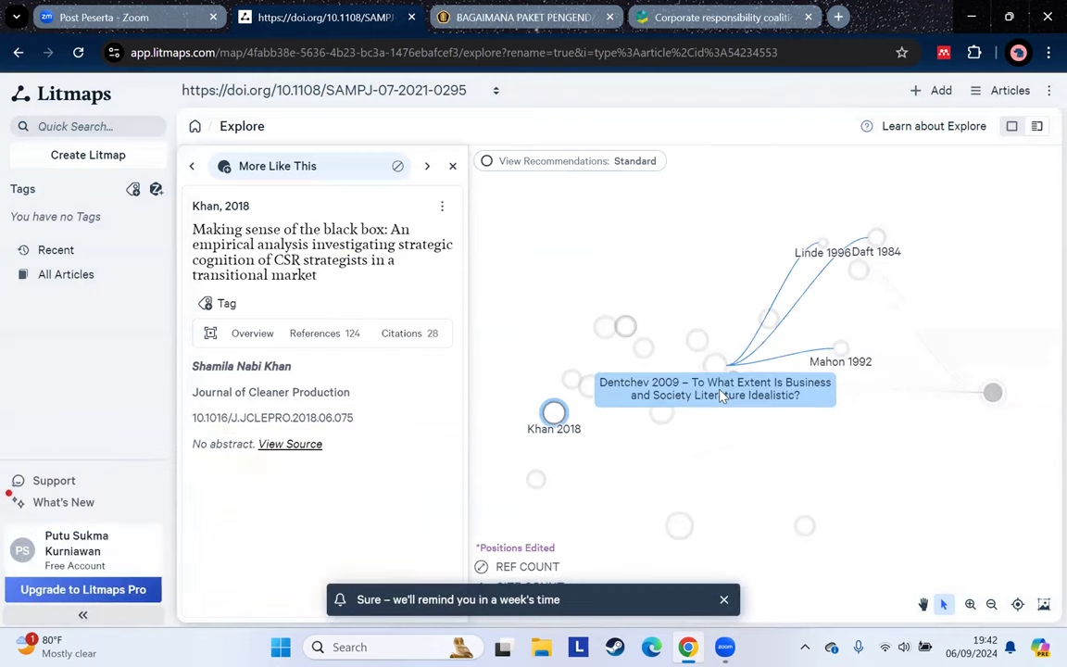
pyautogui.click(724, 600)
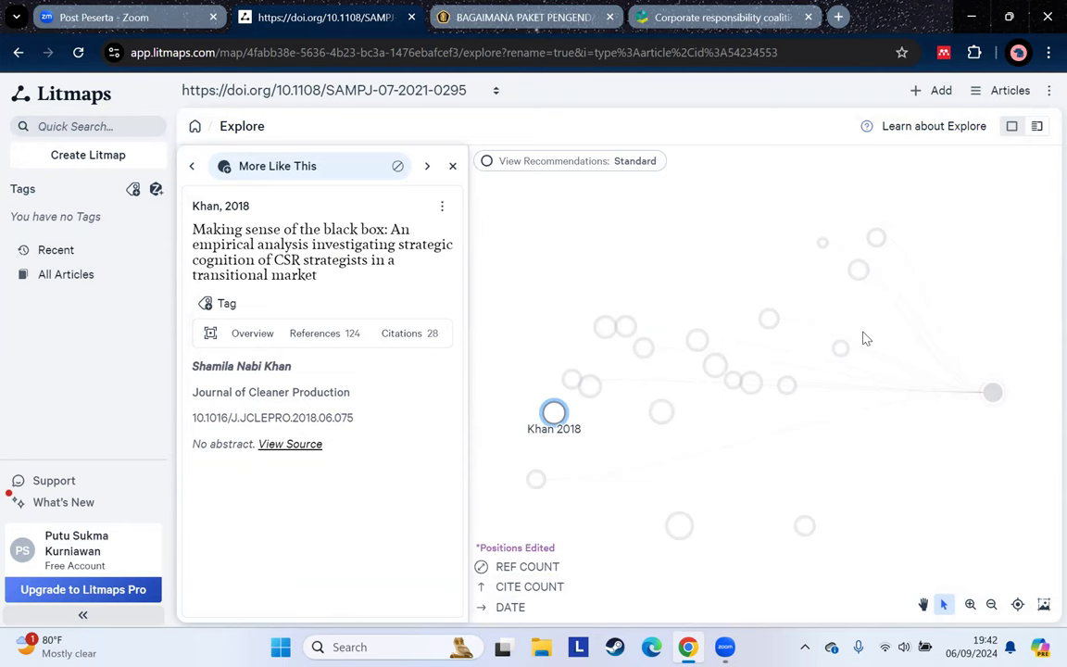
# Select the article One Voice, But Whose Voice? Exploring What Drives Trade Association Activity and request exploring it on a new Litmap
pyautogui.click(993, 394)
pyautogui.click(572, 381)
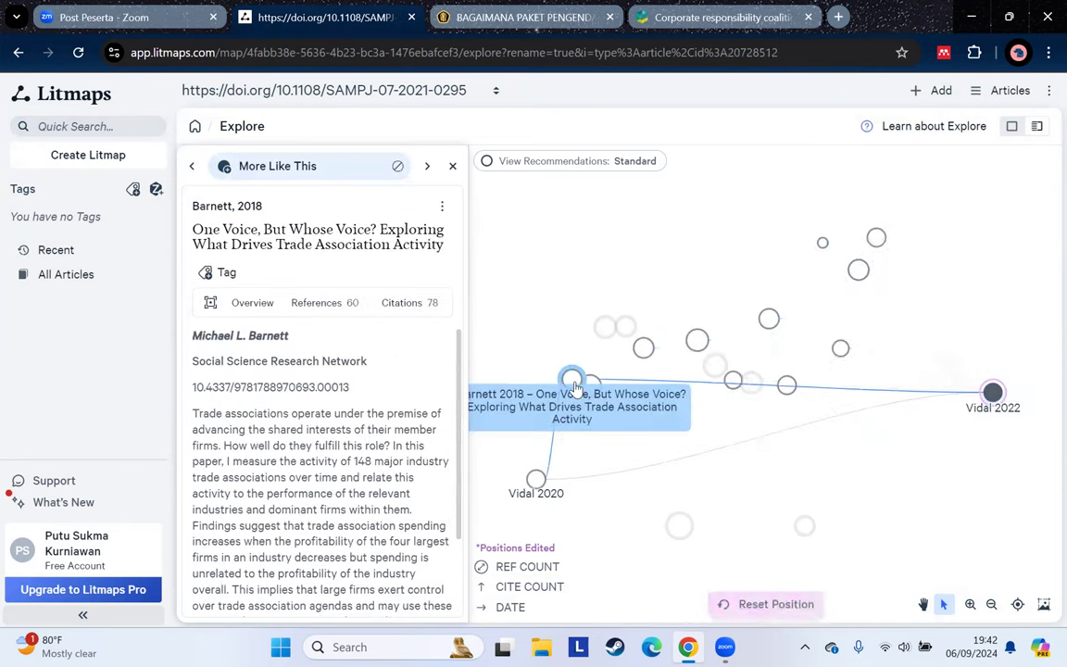
pyautogui.click(442, 206)
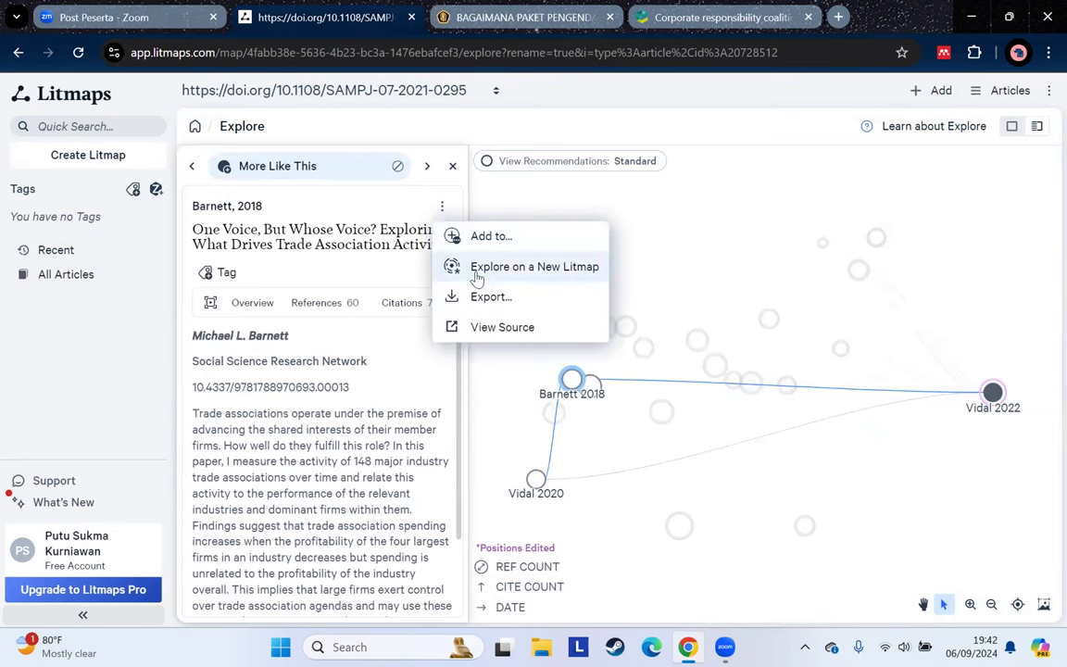
pyautogui.click(476, 274)
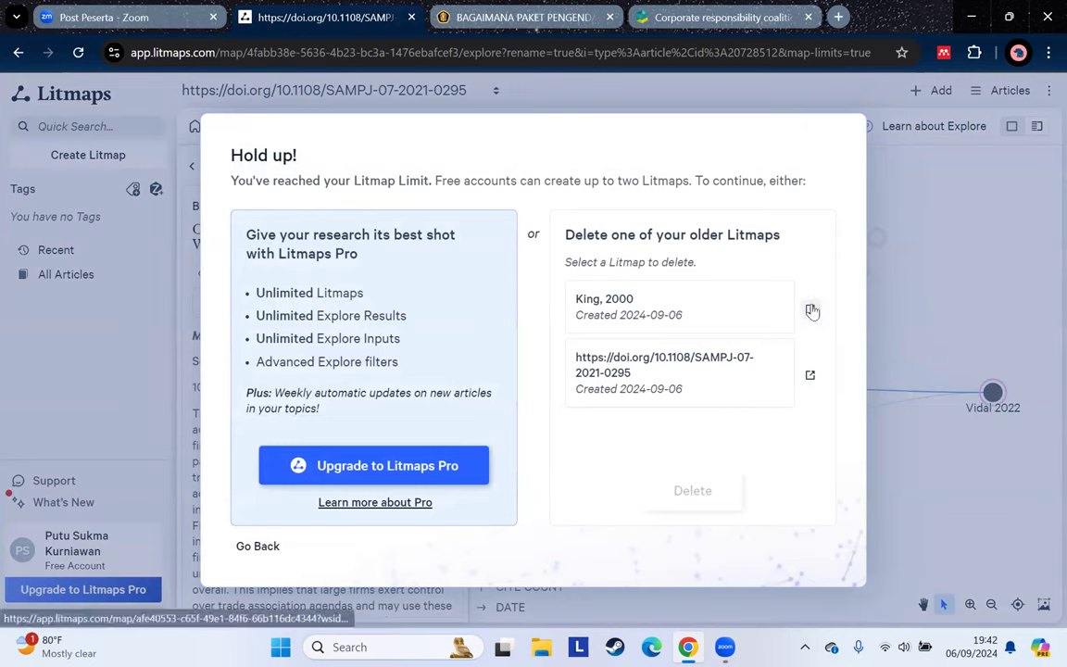
pyautogui.click(809, 374)
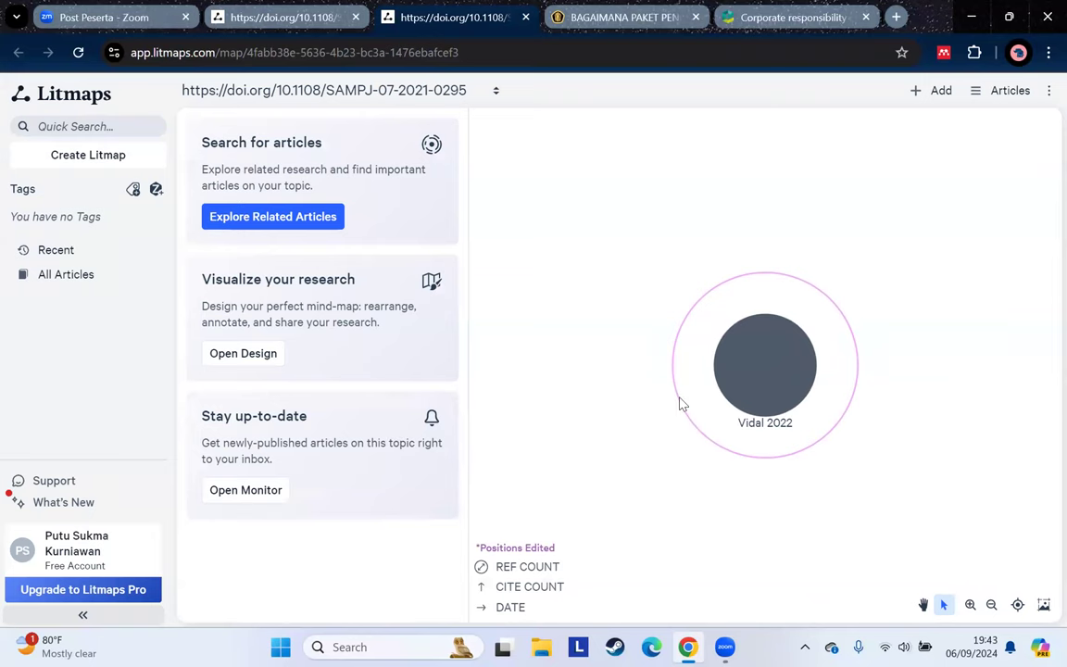
pyautogui.click(272, 216)
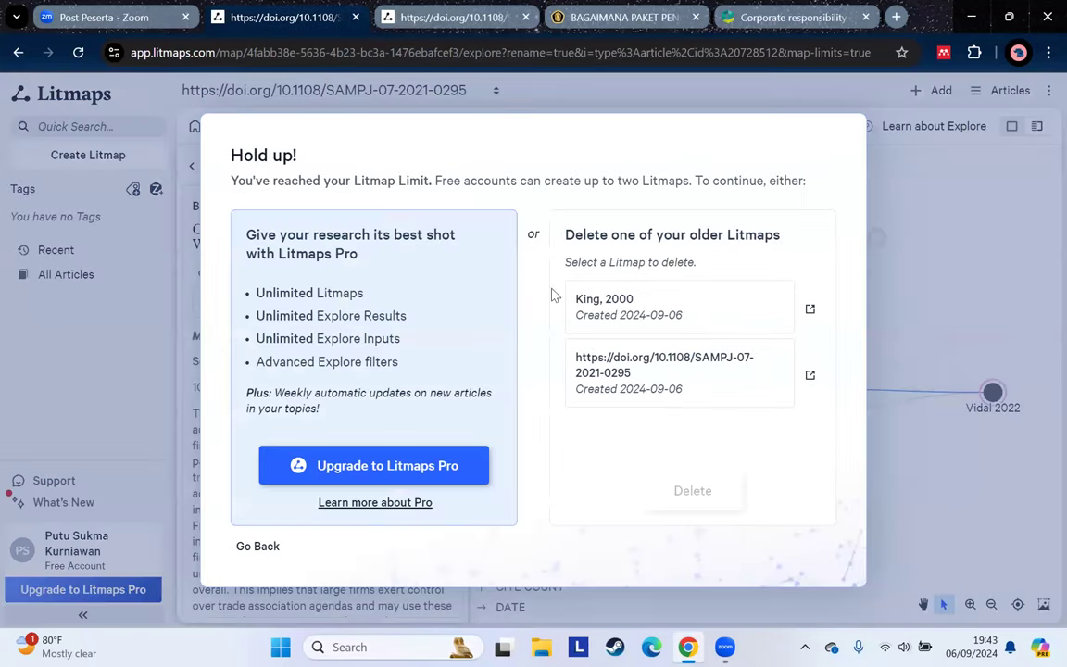
pyautogui.moveTo(780, 312)
pyautogui.click(777, 380)
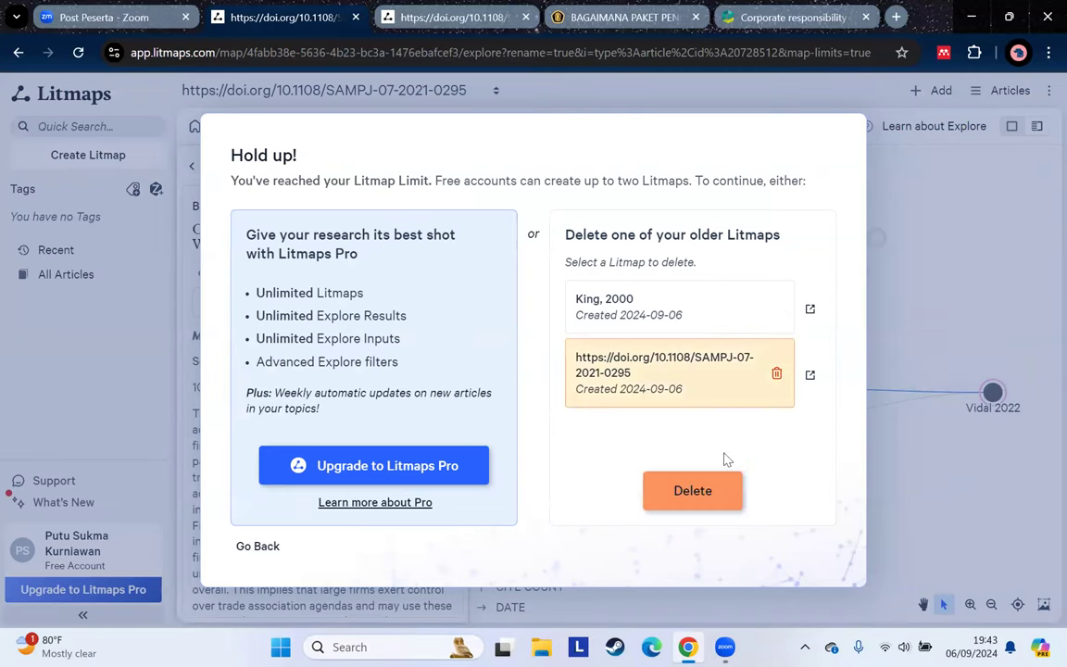
pyautogui.click(695, 493)
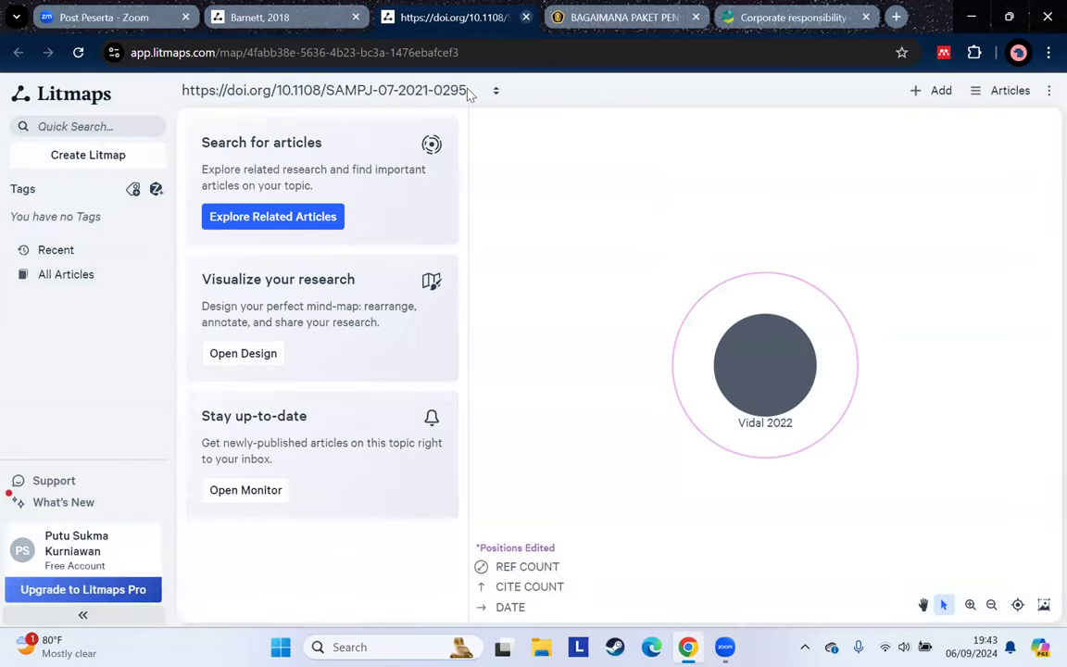
pyautogui.hotkey('ctrl', 'w')
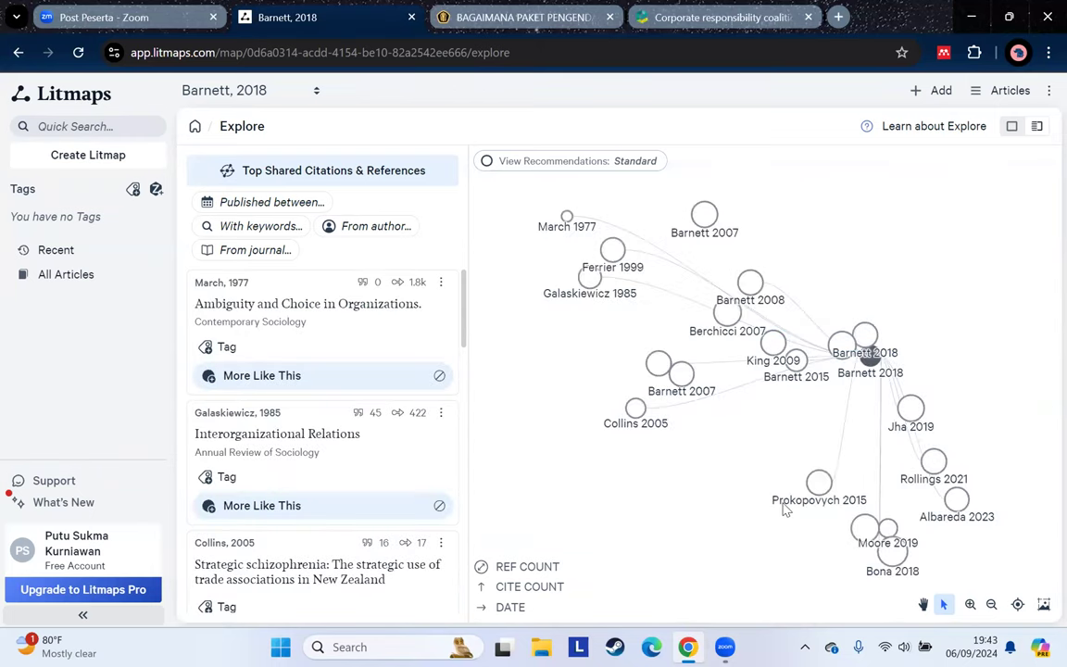
# Explore the 2009 article Self-regulatory institutions for solving environmental problems on a new Litmap, deleting the 2018 Litmap to make room
pyautogui.click(773, 352)
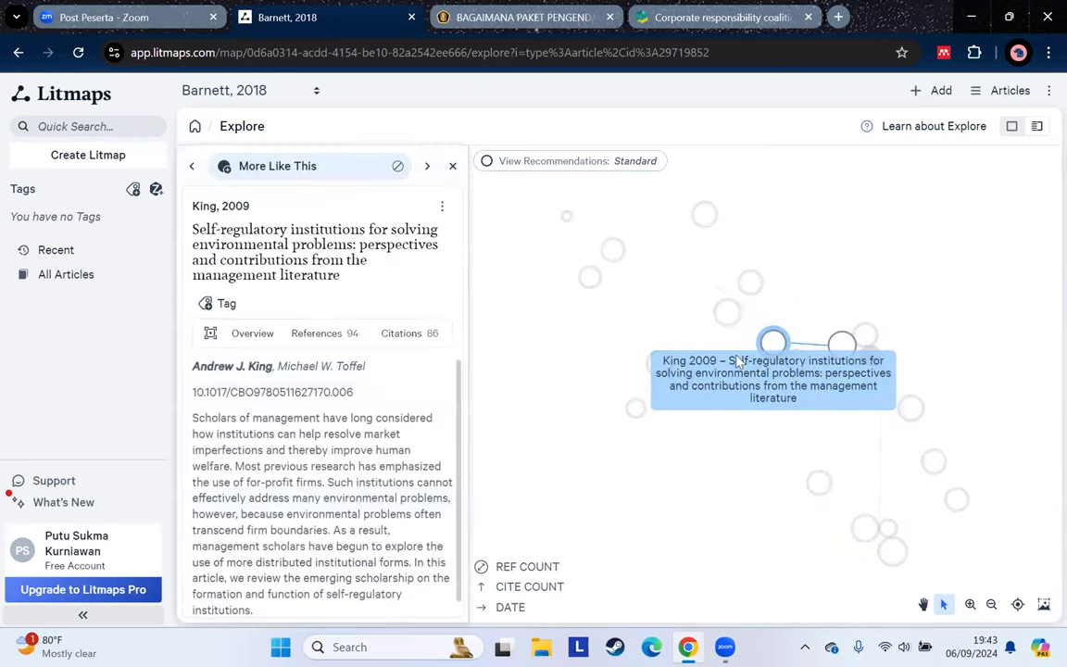
pyautogui.click(443, 208)
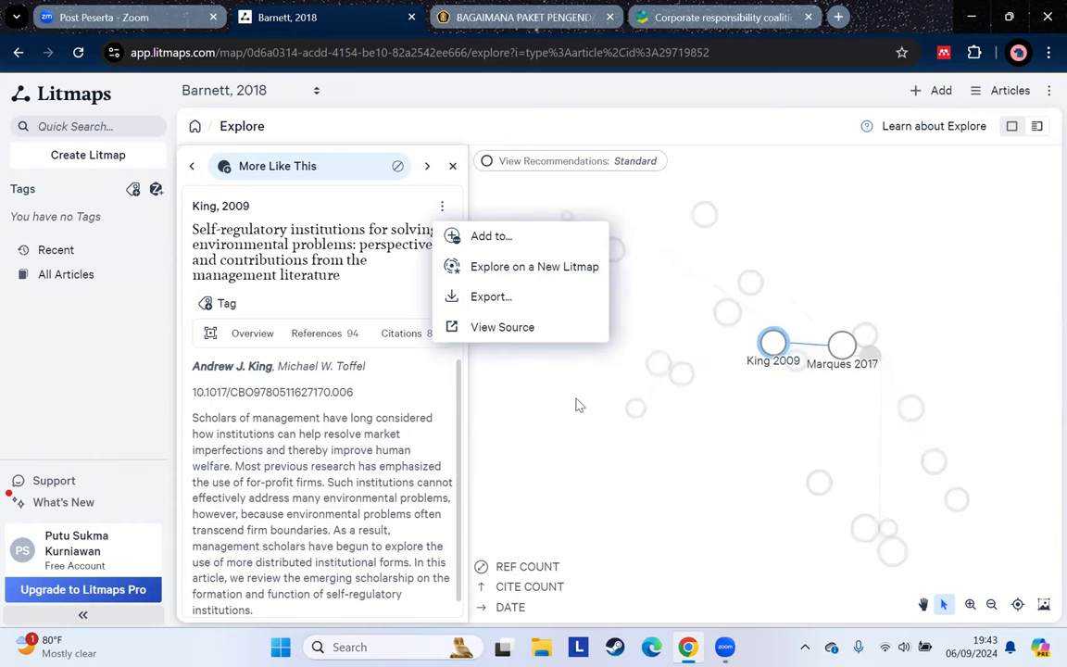
pyautogui.click(540, 271)
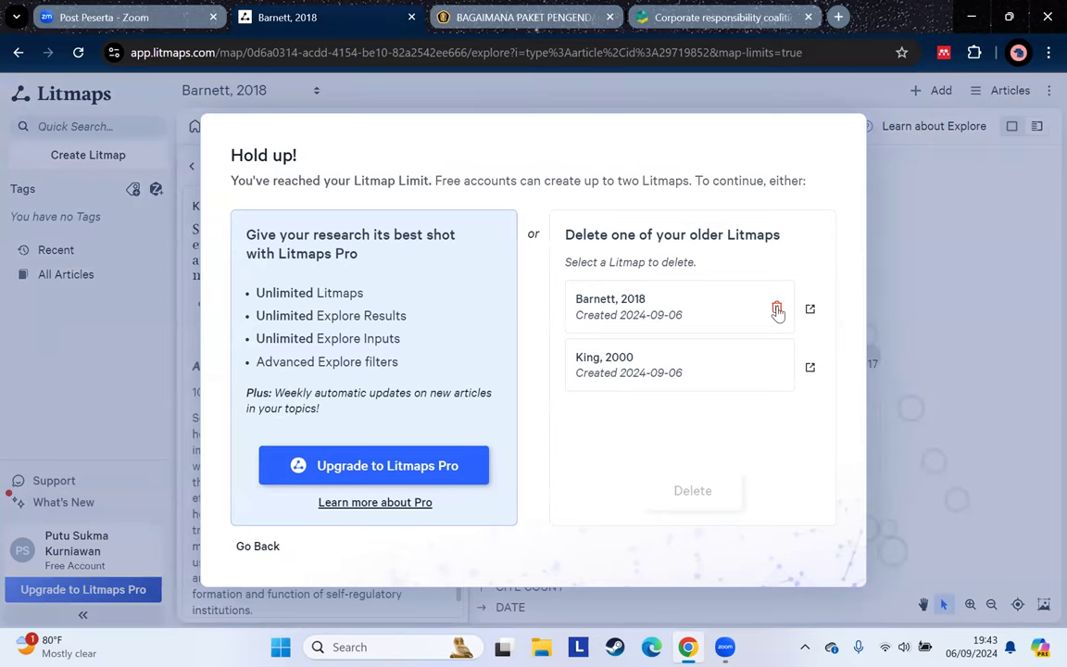
pyautogui.click(778, 312)
pyautogui.click(697, 491)
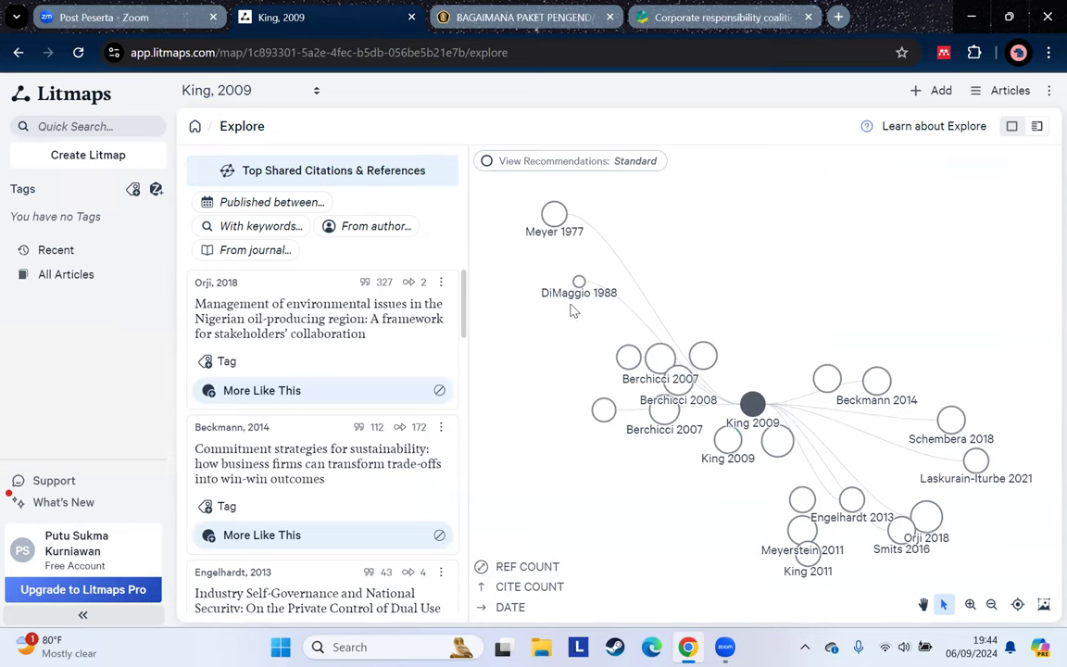
# Explore the article Institutionalized Organizations: Formal Structure as Myth and Ceremony on a new Litmap, deleting the 2000 Litmap to make room
pyautogui.moveTo(560, 220)
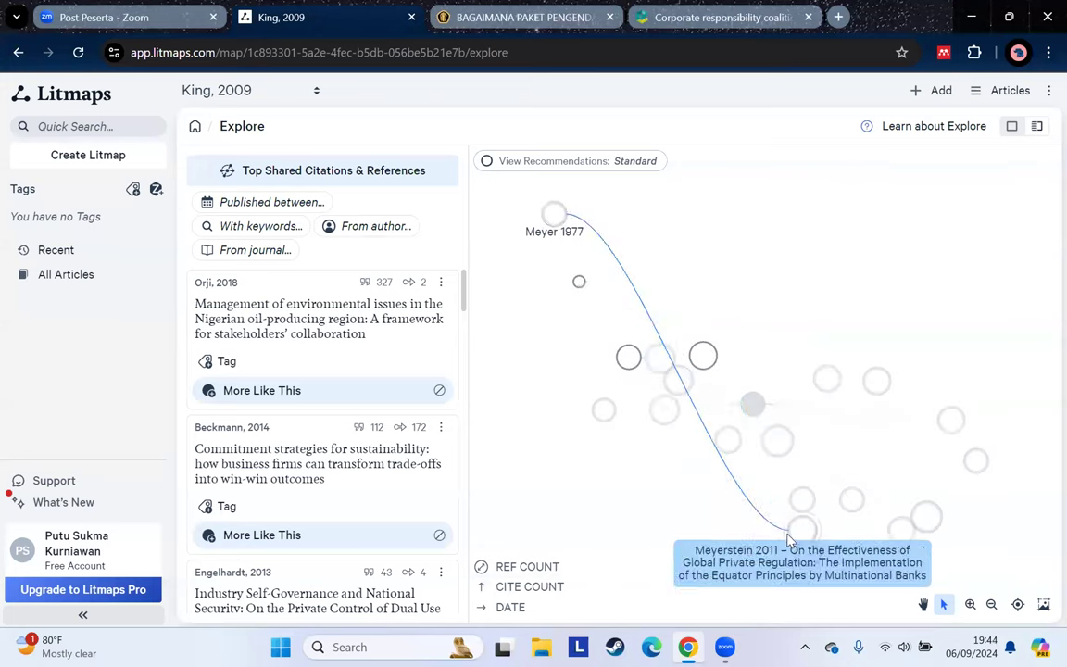
pyautogui.moveTo(677, 409)
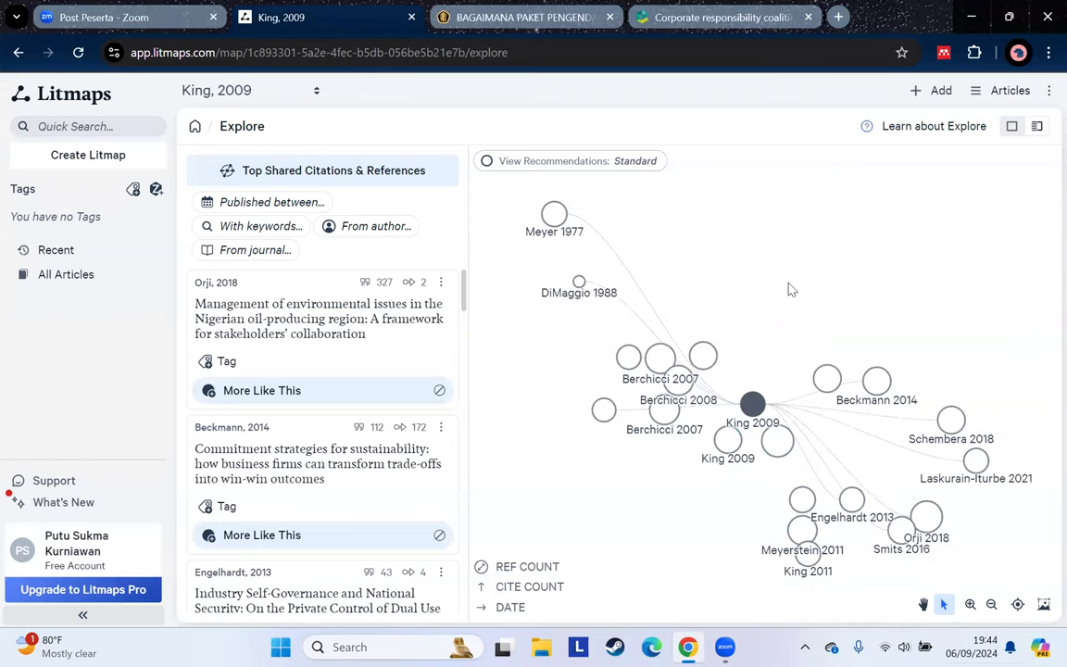
pyautogui.click(554, 214)
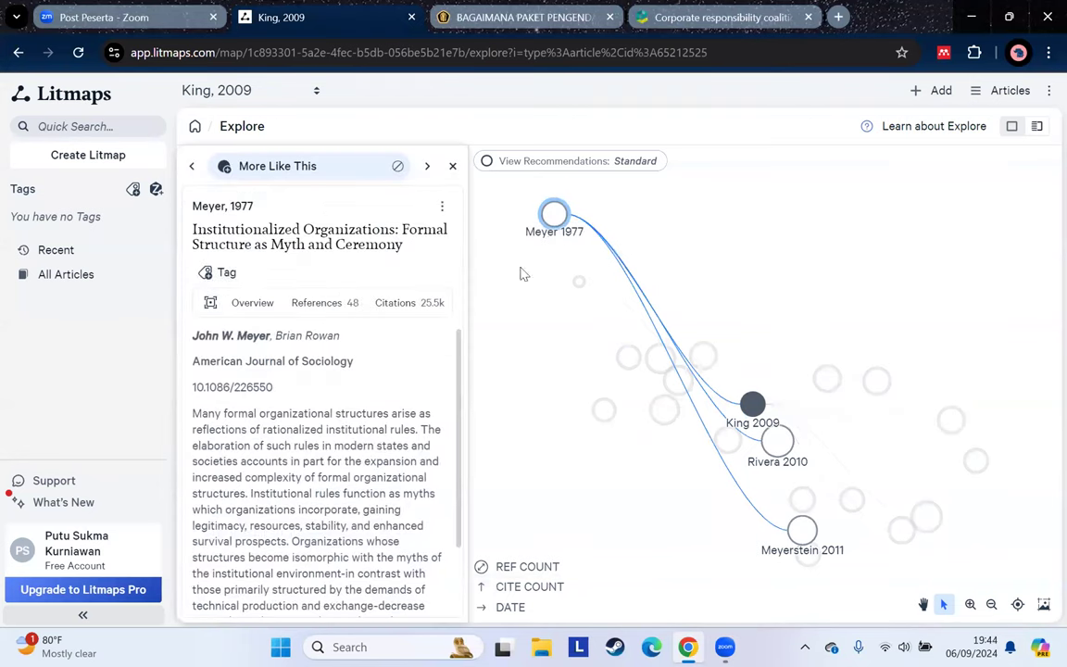
pyautogui.click(442, 208)
pyautogui.click(528, 274)
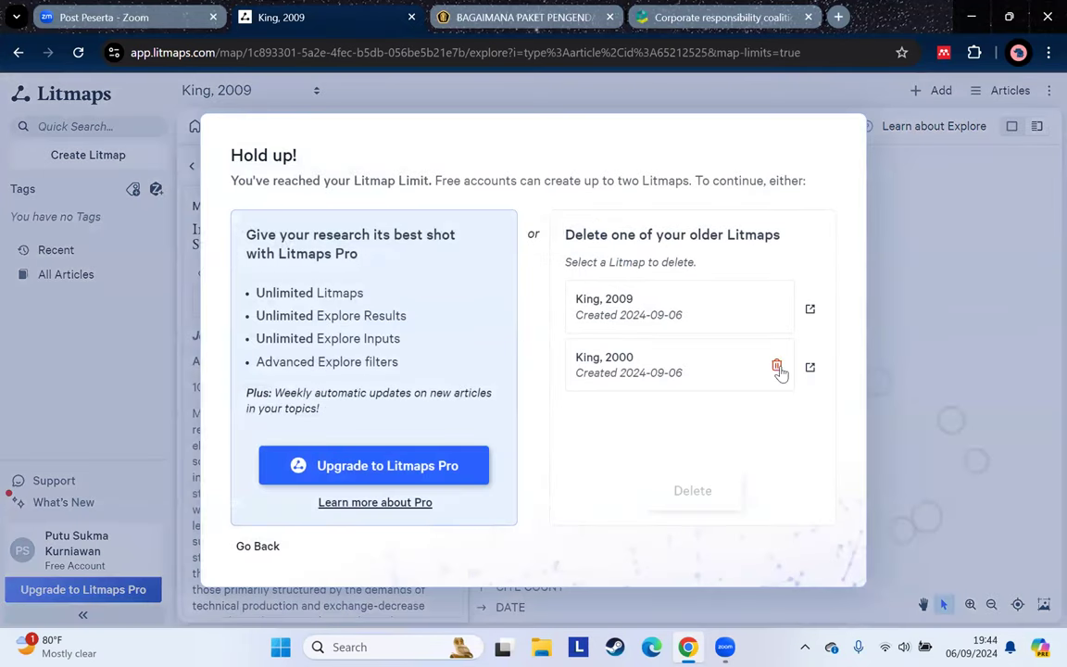
pyautogui.click(778, 369)
pyautogui.click(692, 491)
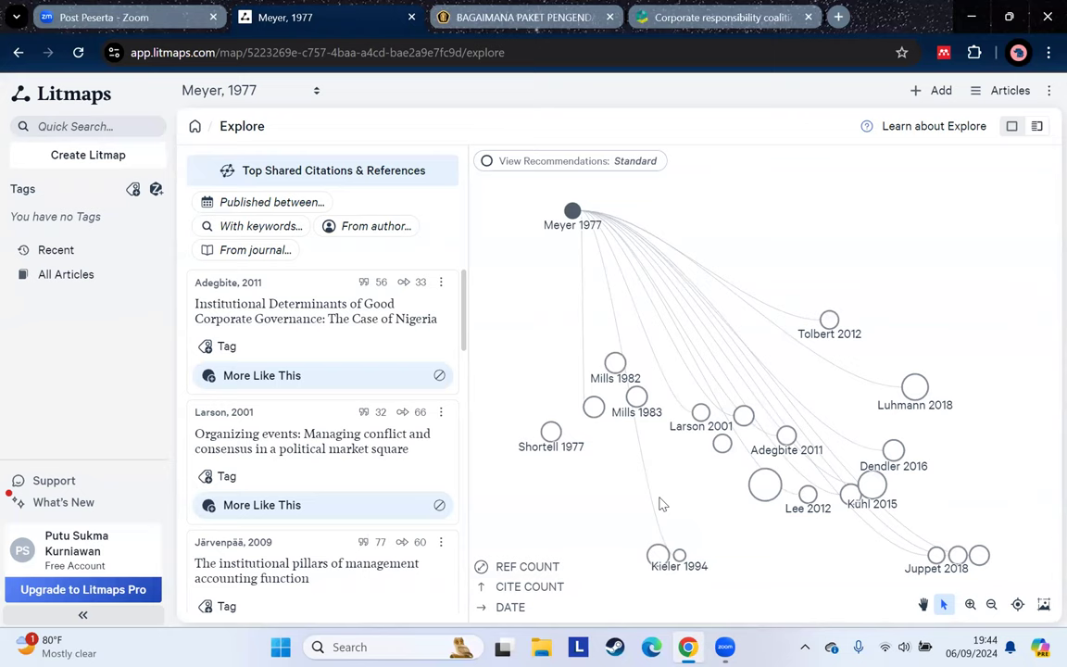
# Explore The Role of Environment in a Configurational Theory of Organizations on a new Litmap, deleting the 2009 Litmap to make room
pyautogui.scroll(-1, 677, 542)
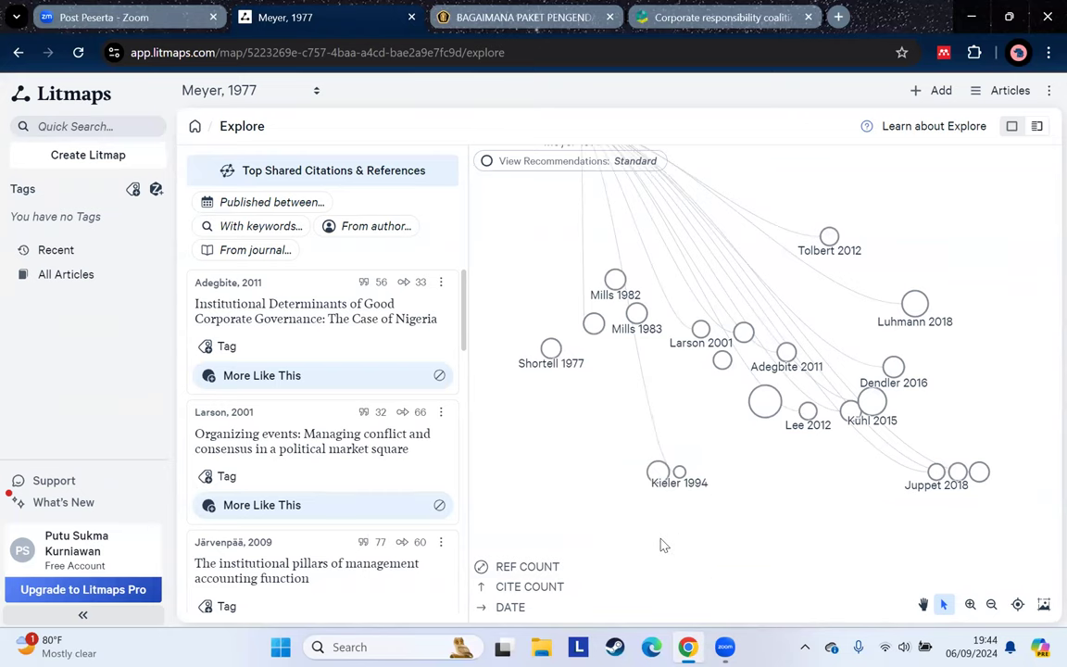
pyautogui.scroll(1, 663, 546)
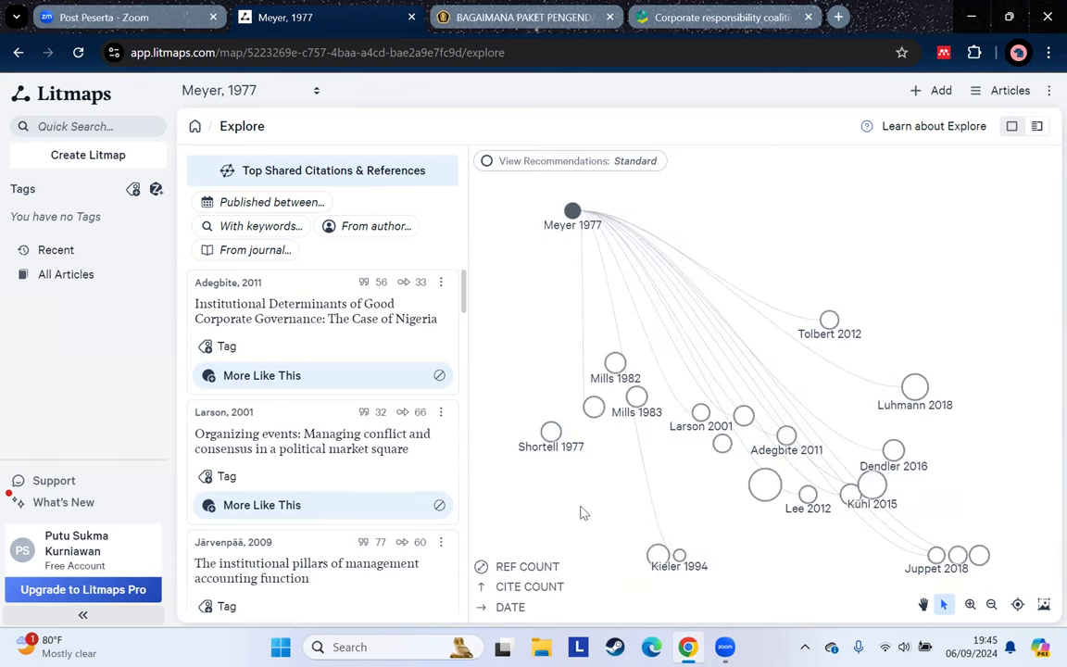
pyautogui.click(557, 433)
pyautogui.click(442, 206)
pyautogui.click(506, 268)
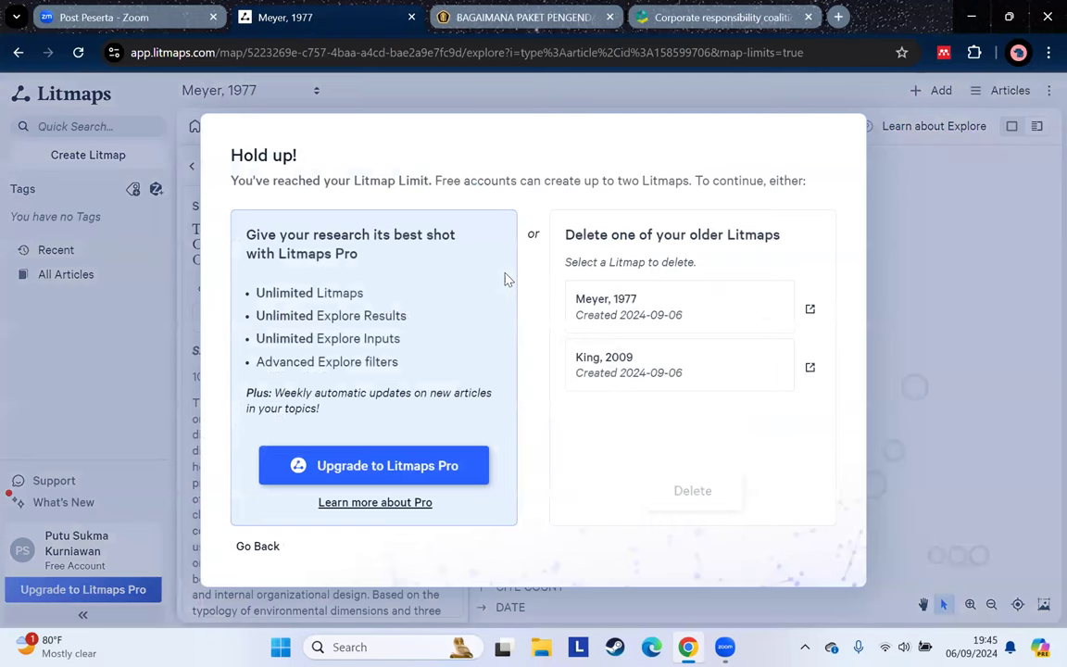
pyautogui.click(764, 387)
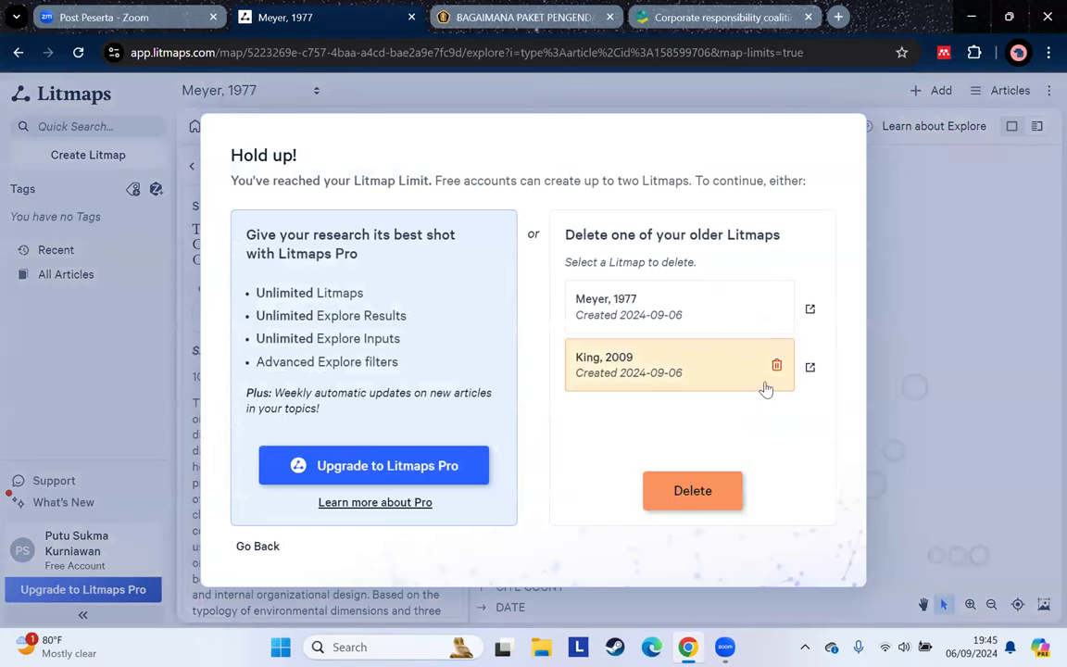
pyautogui.click(709, 504)
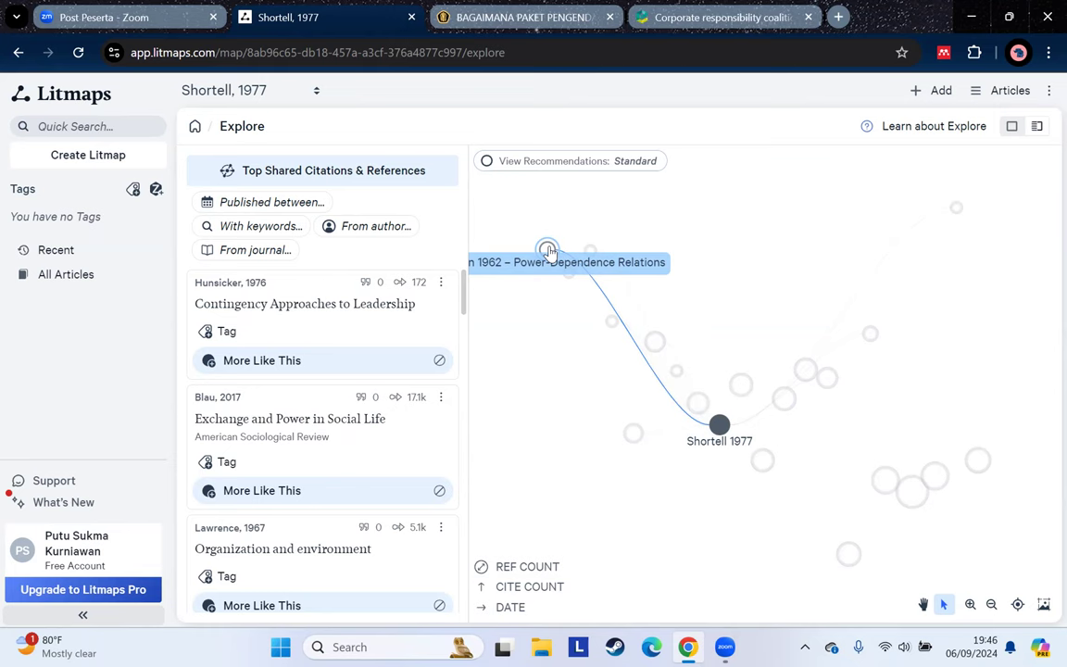
# Explore the 1962 article Power-Dependence Relations on a new Litmap, deleting the older 1977 Litmap on institutionalized organizations
pyautogui.click(549, 252)
pyautogui.click(447, 207)
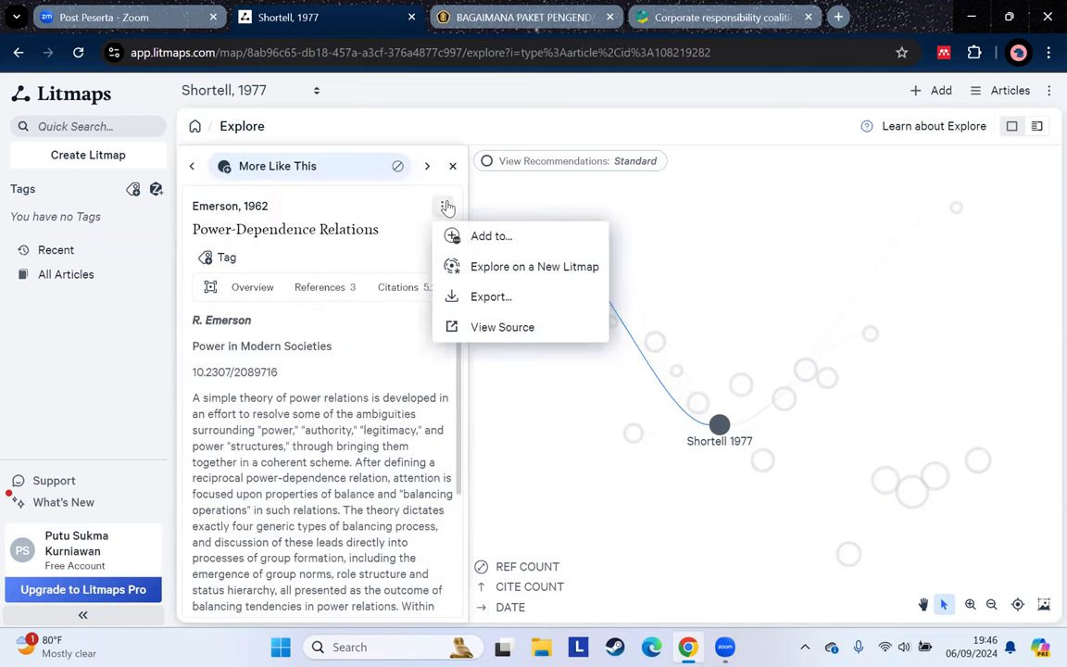
pyautogui.click(454, 264)
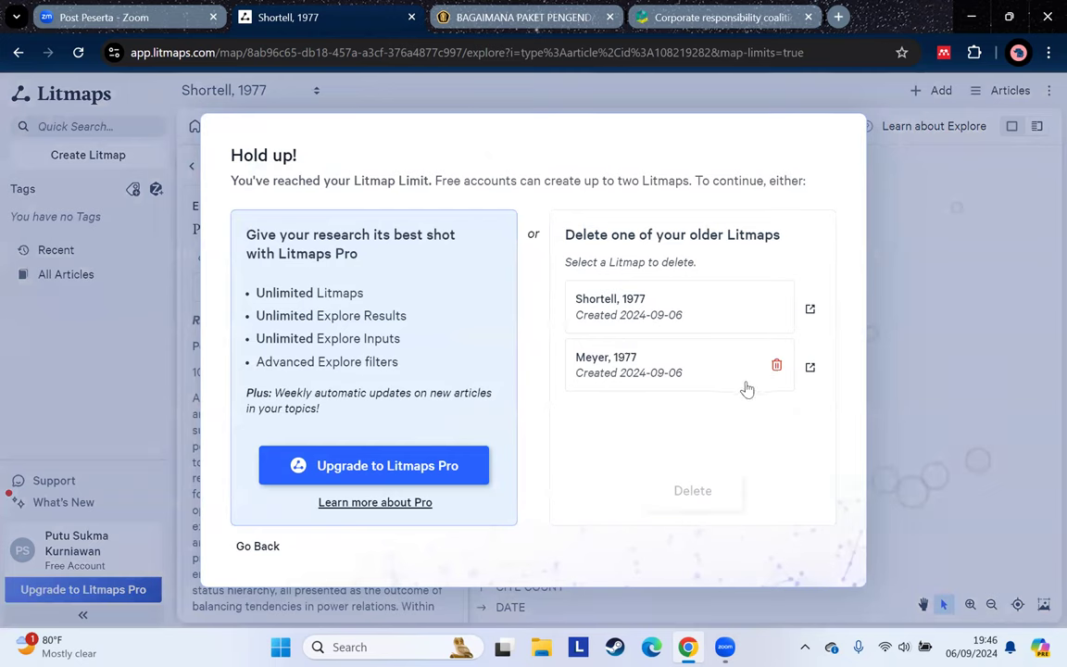
pyautogui.click(774, 364)
pyautogui.click(703, 498)
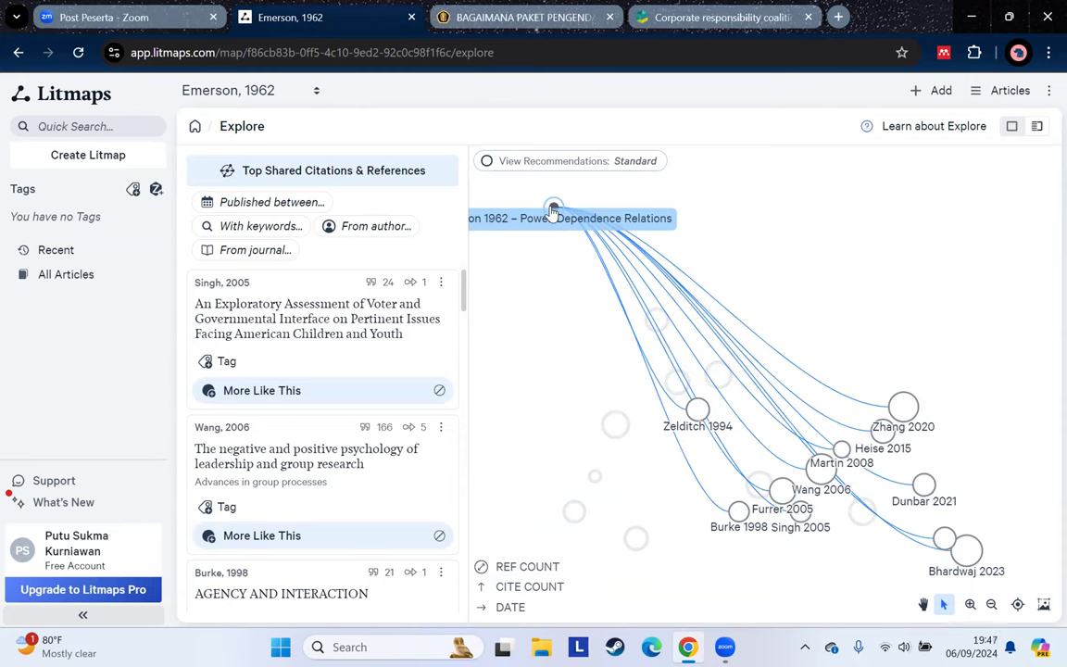
# Examine the abstract of Power-Dependence Relations and its overview of citations and references
pyautogui.click(553, 210)
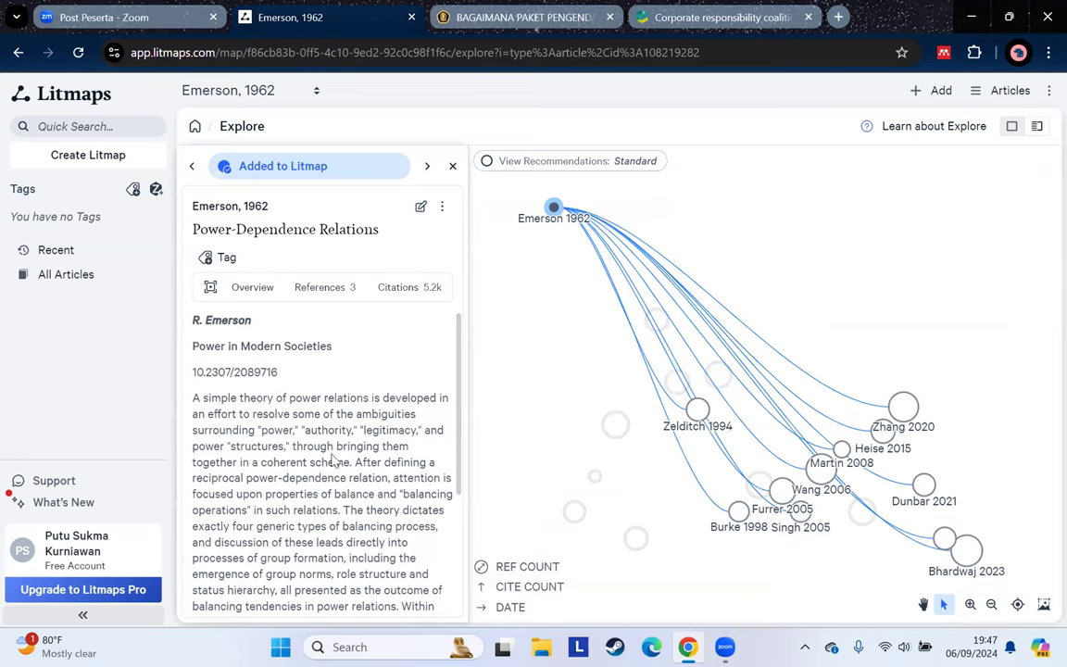
pyautogui.scroll(-3, 305, 425)
pyautogui.scroll(3, 264, 419)
pyautogui.click(252, 295)
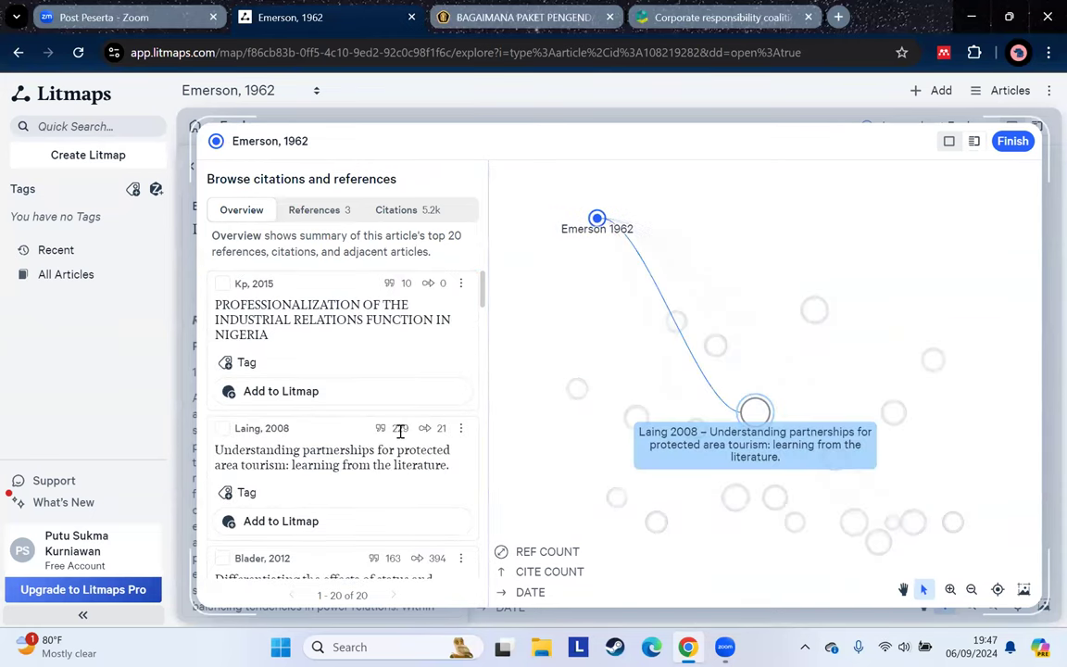
pyautogui.click(597, 220)
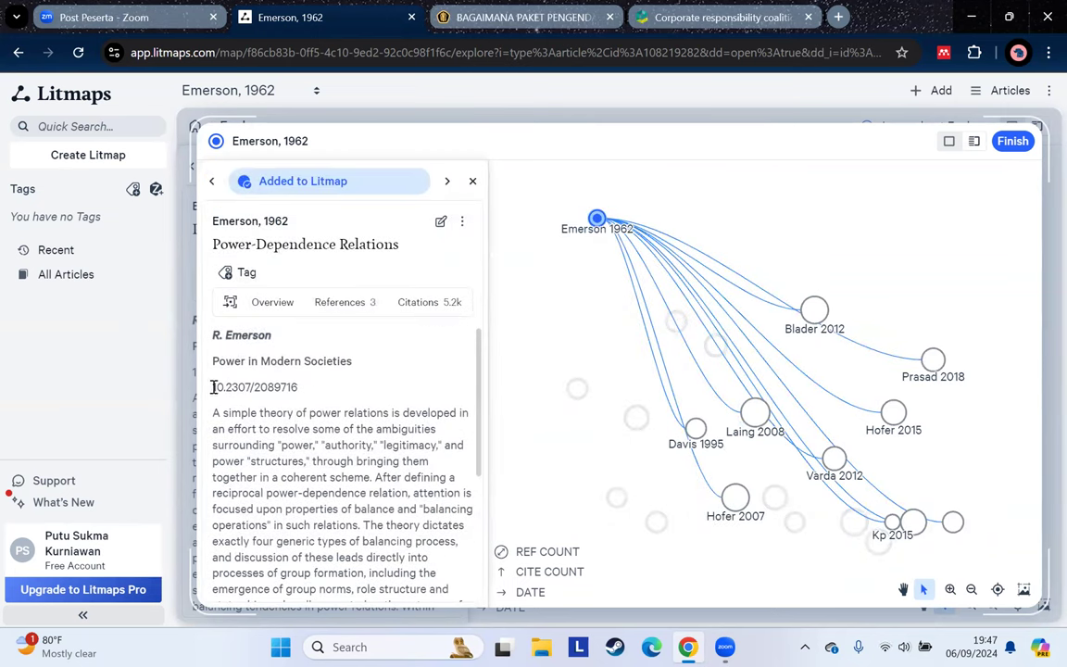
pyautogui.moveTo(470, 409); pyautogui.dragTo(481, 458)
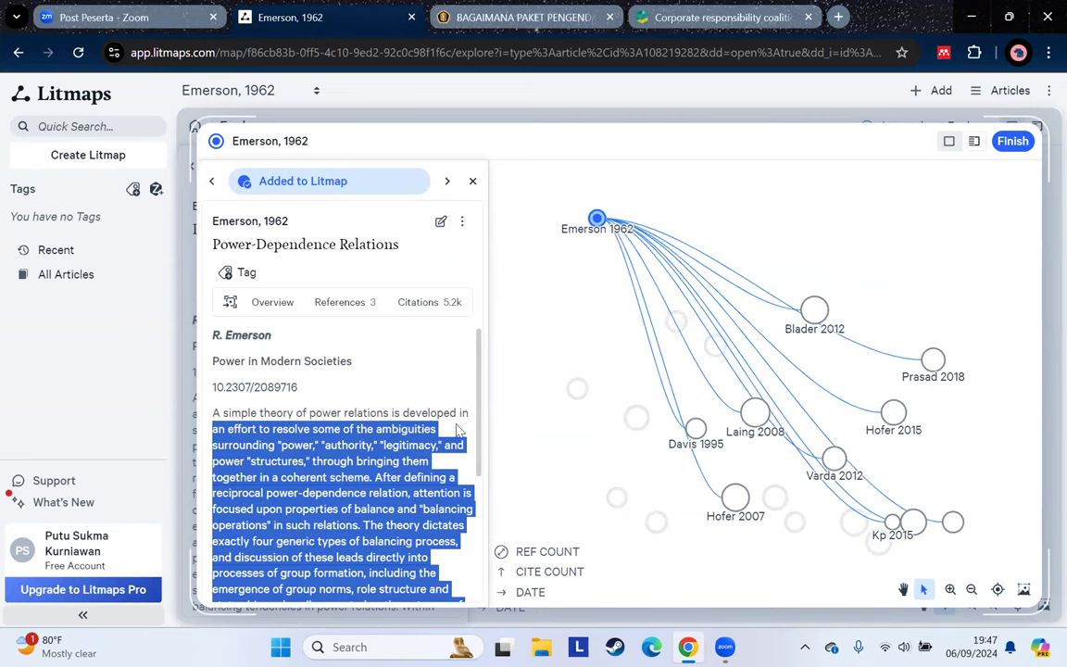
pyautogui.click(458, 385)
pyautogui.moveTo(478, 400); pyautogui.dragTo(474, 544)
pyautogui.scroll(3, 431, 477)
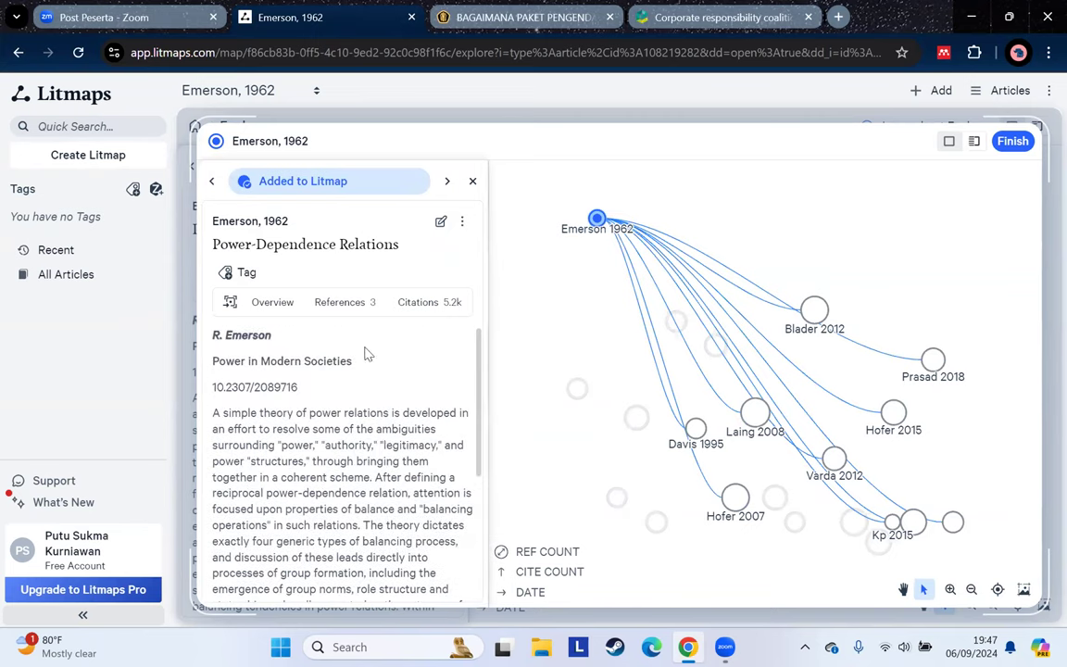
# View the source page of Power-Dependence Relations on JSTOR, return to Litmaps, and close the citation overview and article details
pyautogui.click(462, 223)
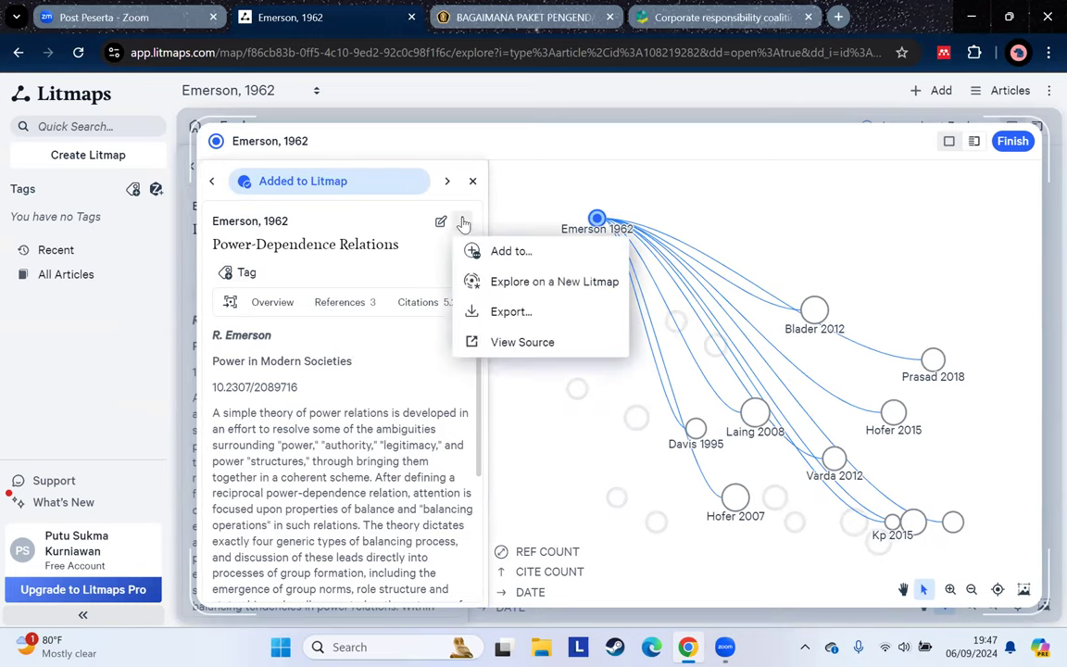
pyautogui.click(508, 343)
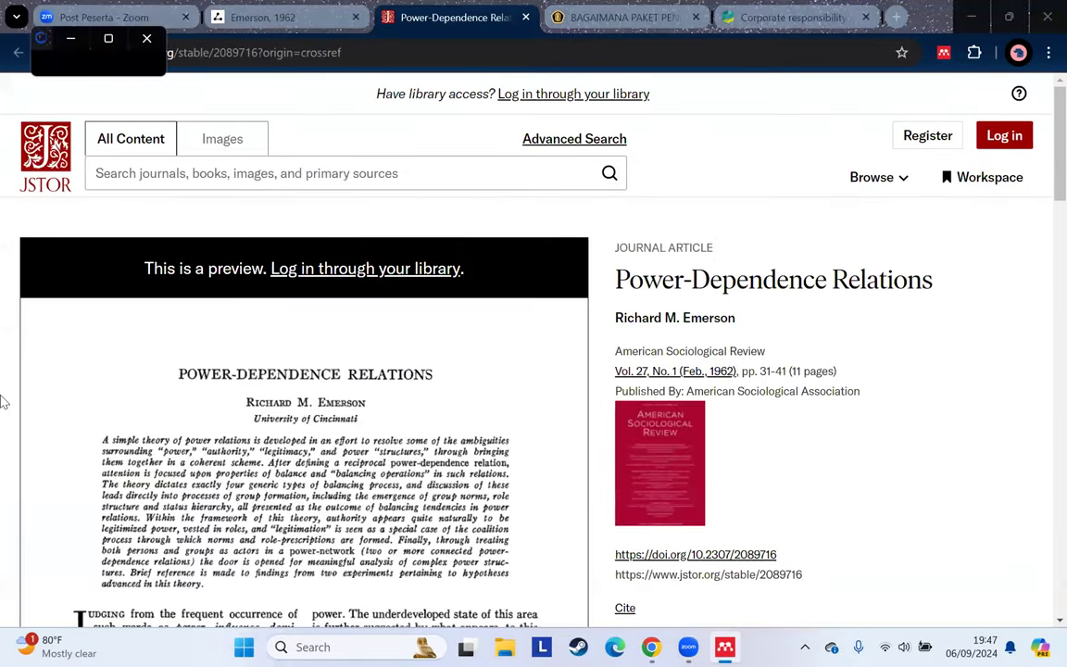
pyautogui.scroll(-1, 5, 401)
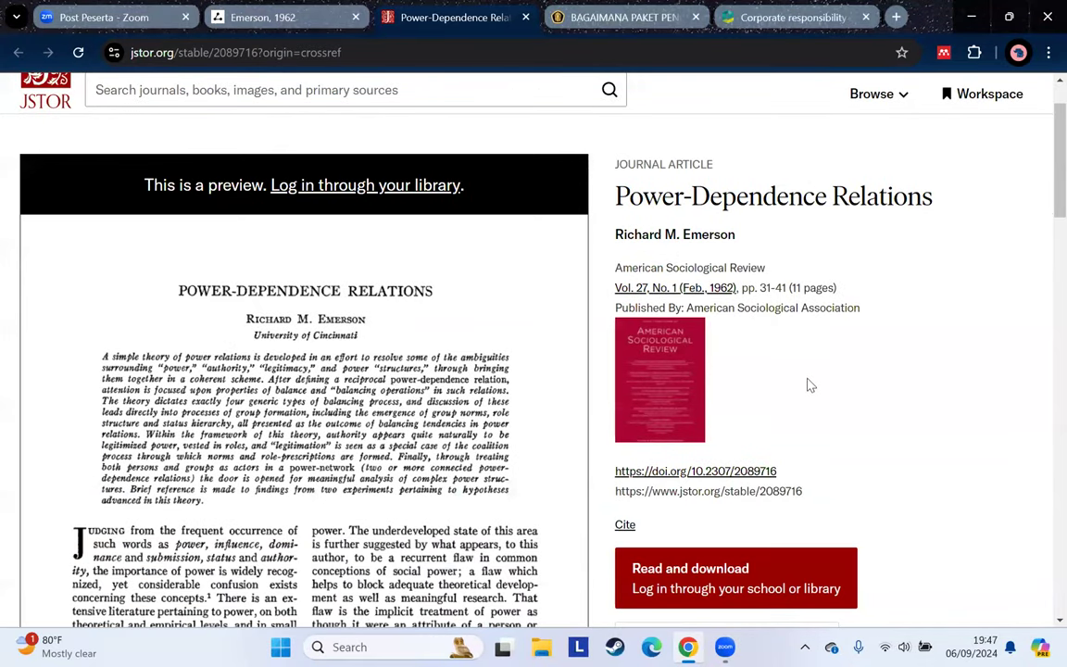
pyautogui.scroll(-3, 809, 386)
pyautogui.scroll(3, 838, 412)
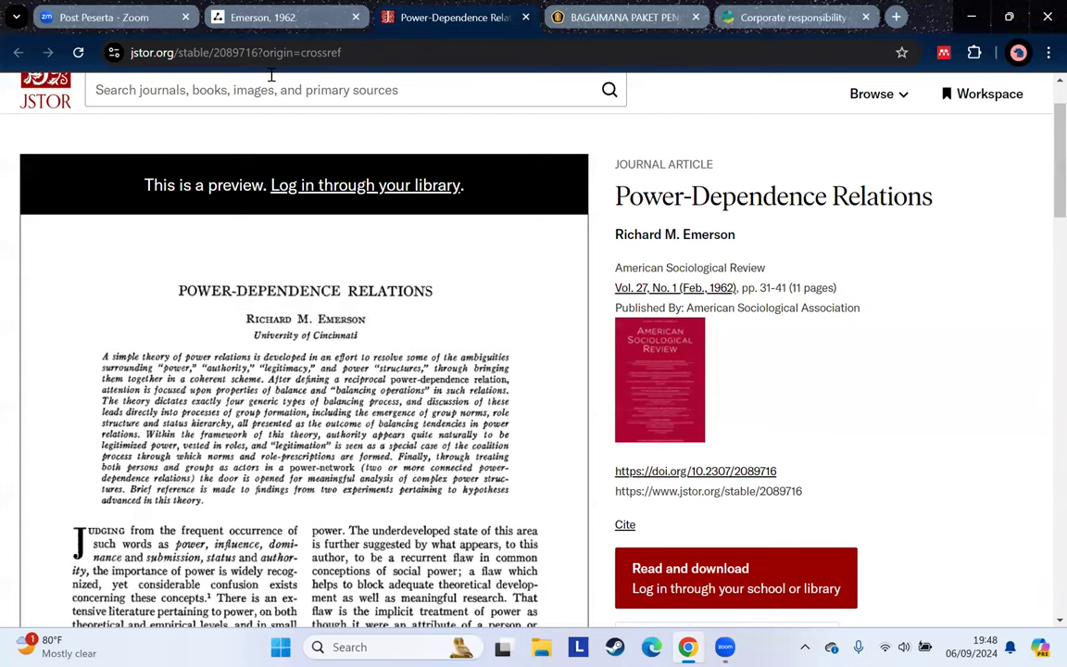
pyautogui.click(259, 17)
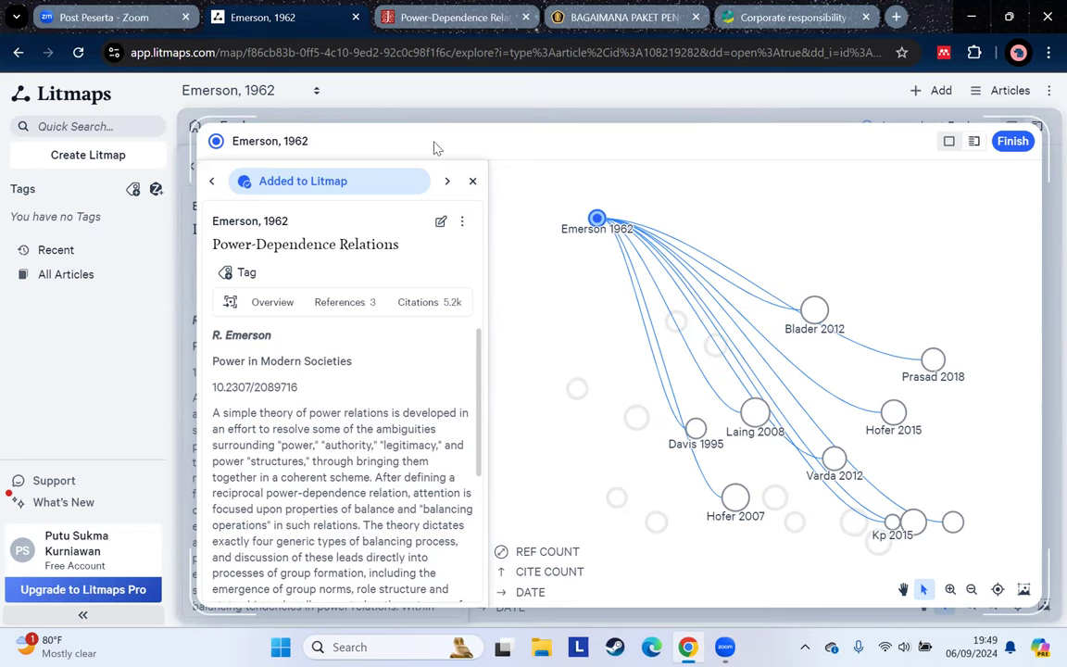
pyautogui.click(1019, 142)
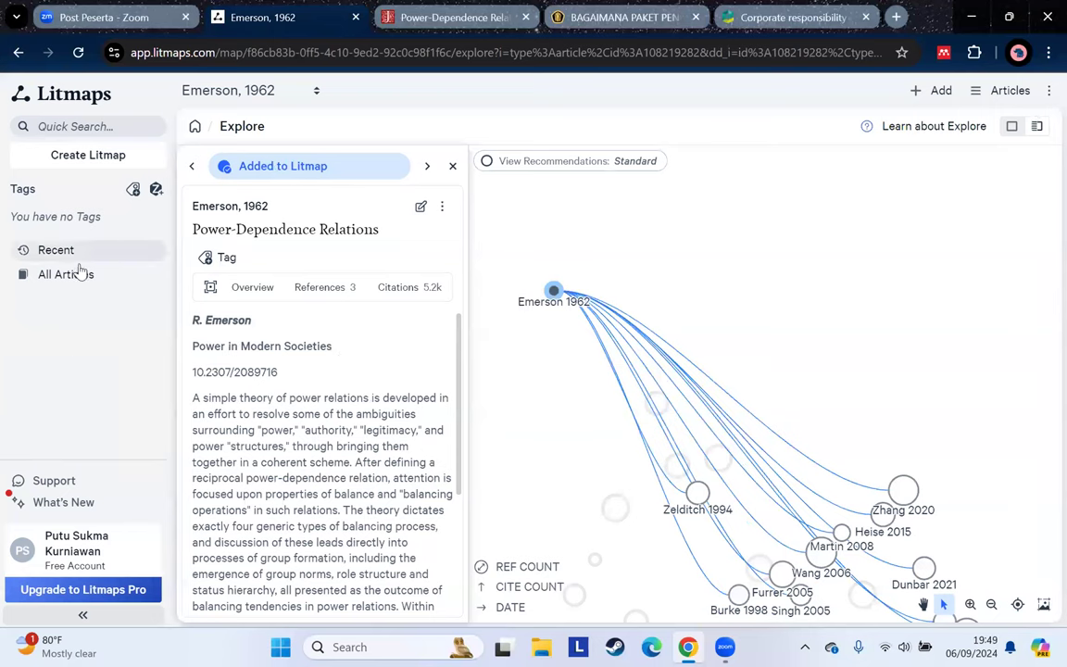
pyautogui.click(453, 168)
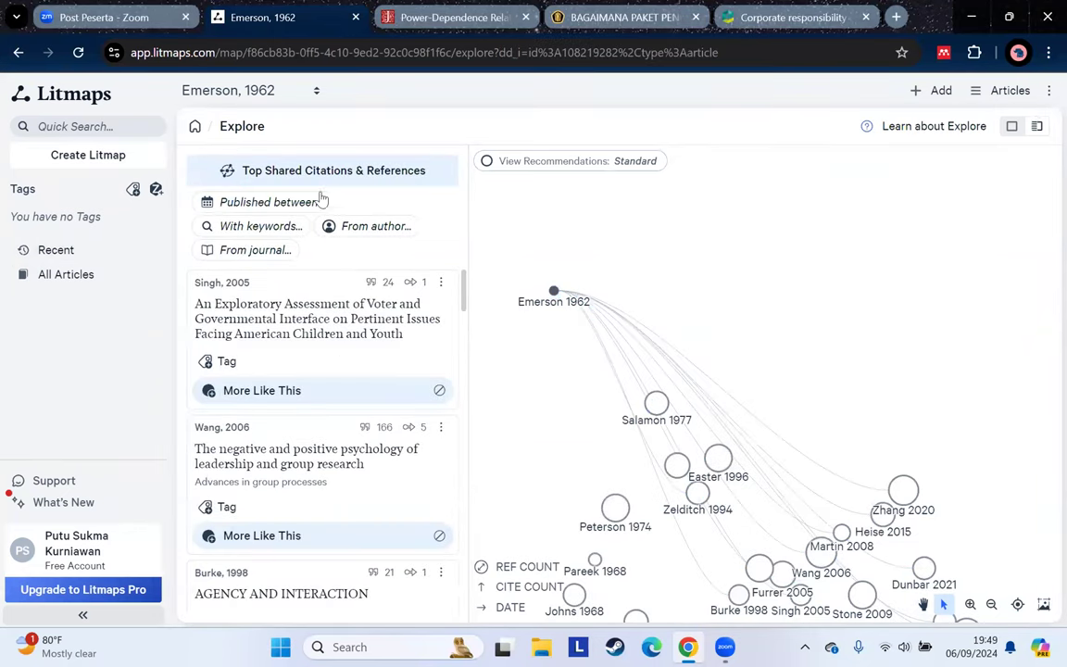
# Check where the recommended 2005 article An Exploratory Assessment of Voter and Governmental Interface can be added, and dismiss the options
pyautogui.click(441, 281)
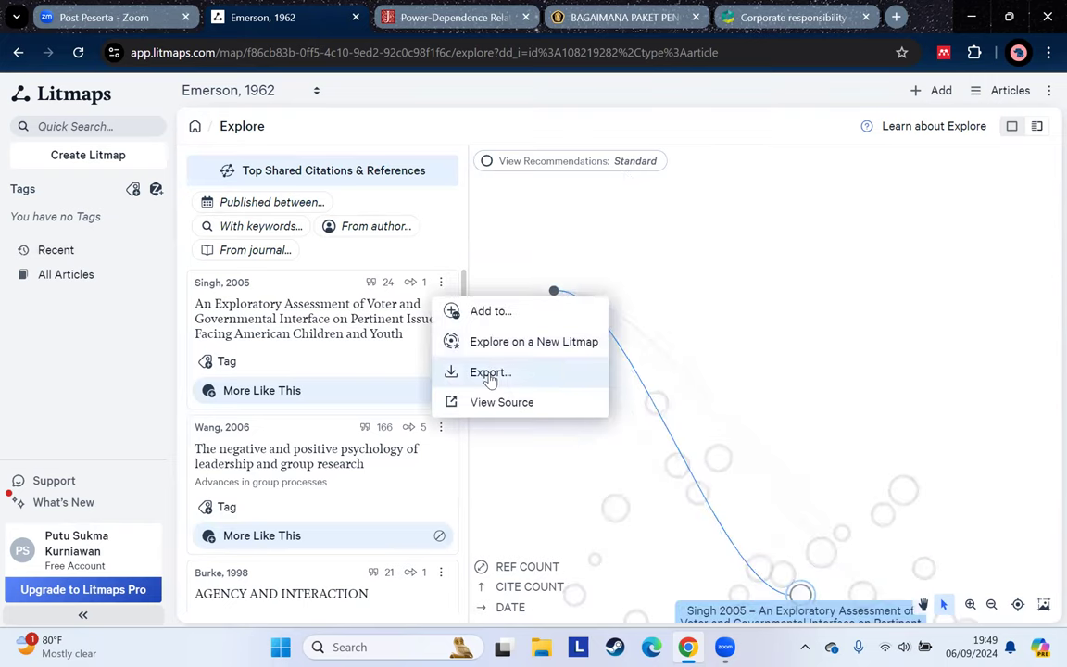
pyautogui.click(488, 312)
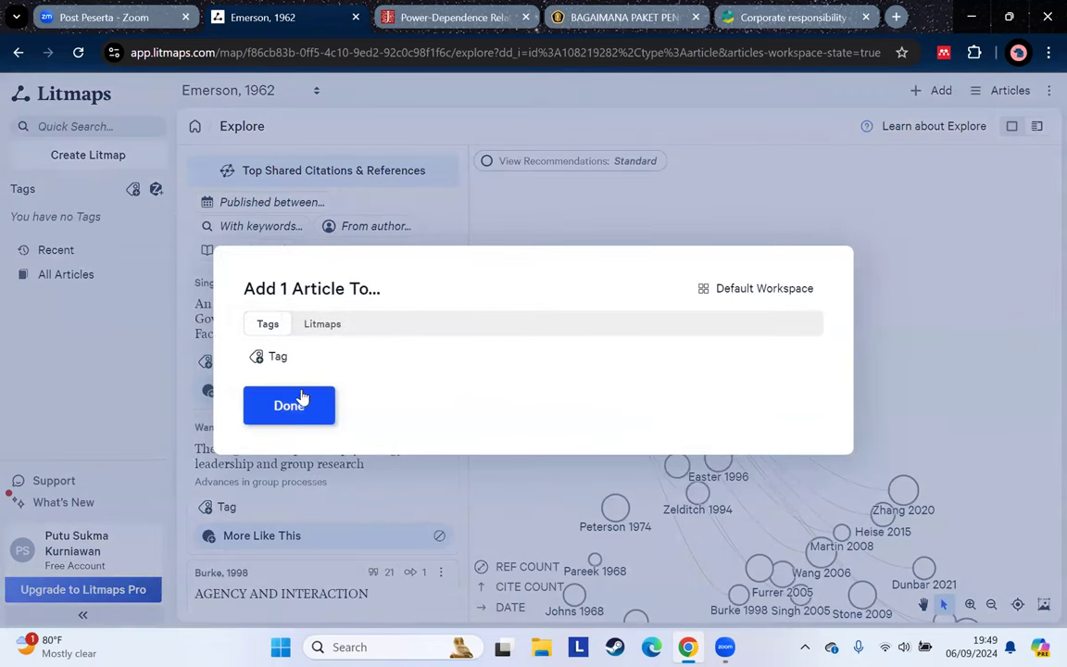
pyautogui.click(104, 390)
# Review all articles in the workspace and their available export formats, and cancel the export
pyautogui.click(71, 274)
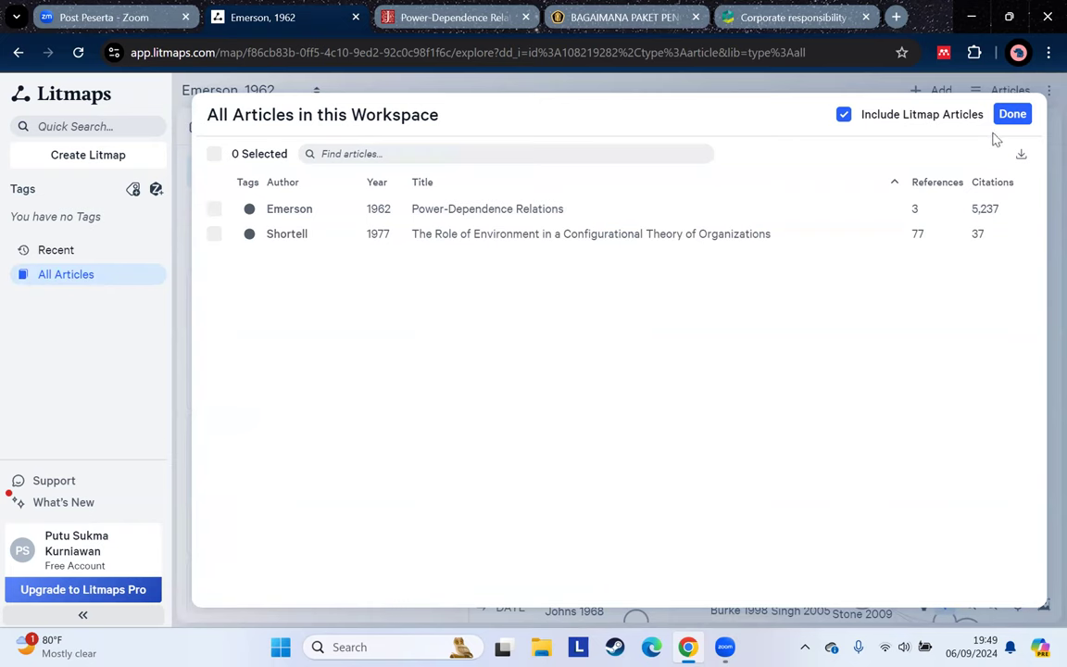
pyautogui.click(1023, 159)
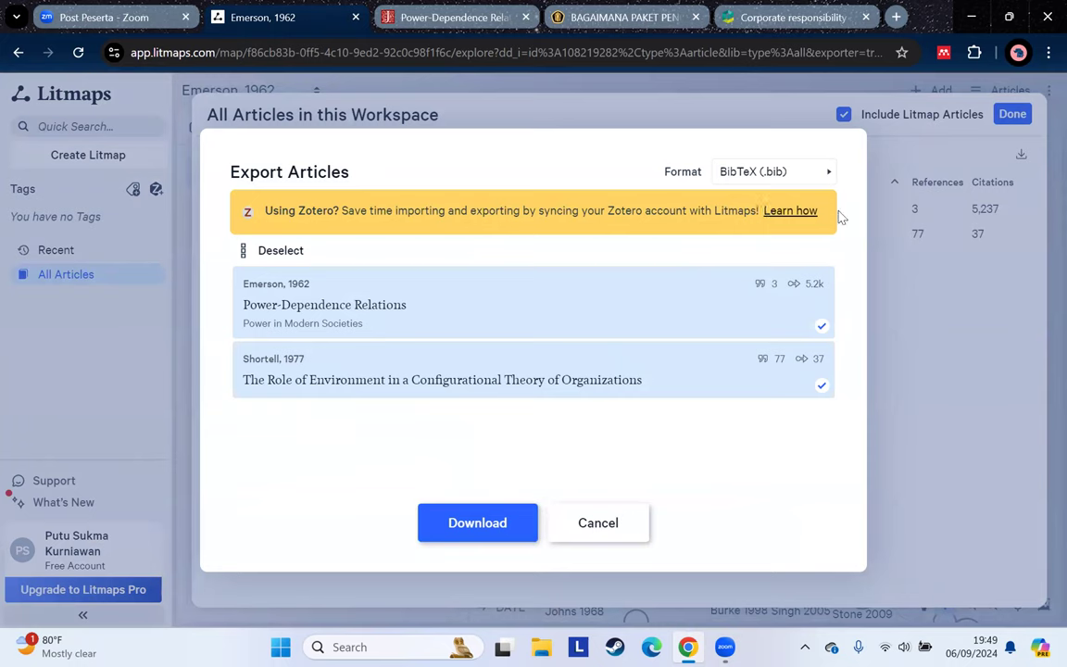
pyautogui.click(827, 173)
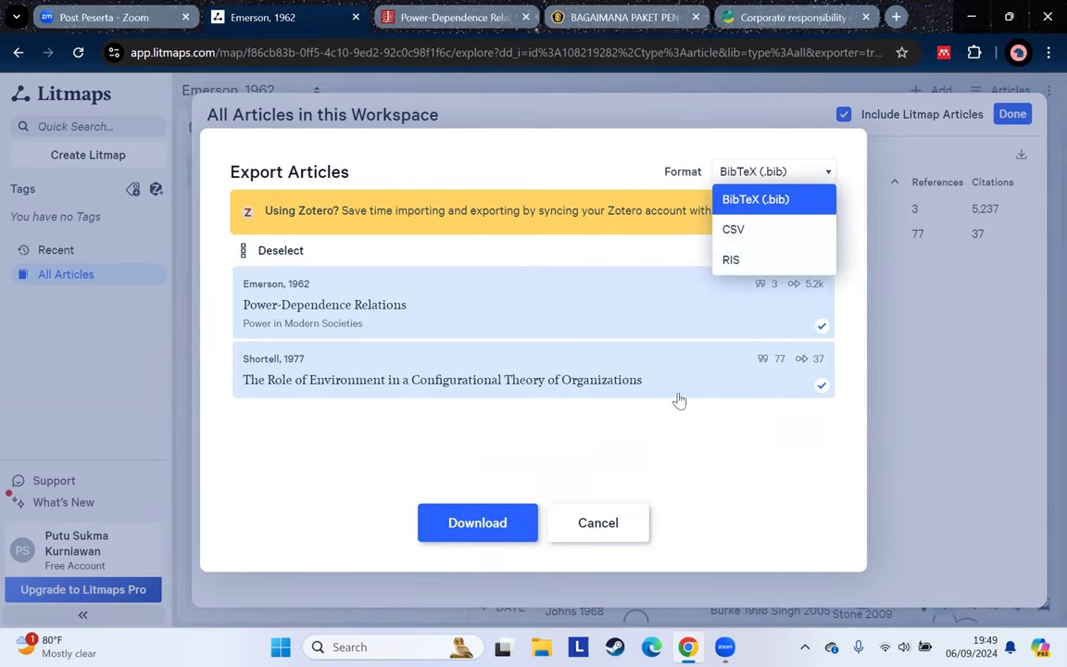
pyautogui.click(611, 537)
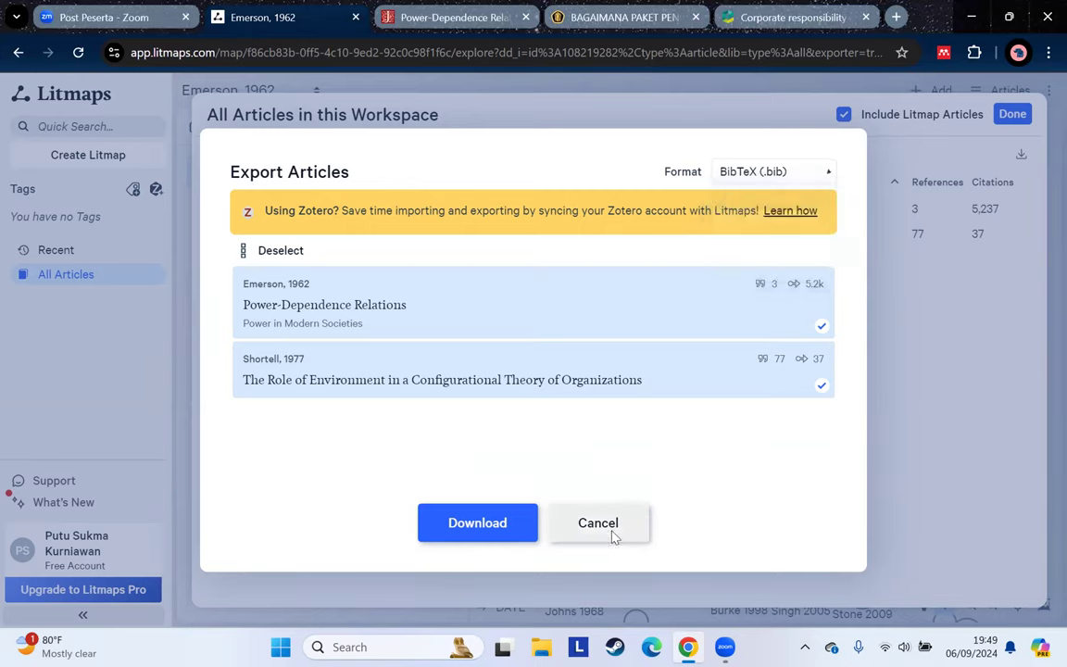
# Review the recent articles for export in RIS format, and cancel the export
pyautogui.click(612, 537)
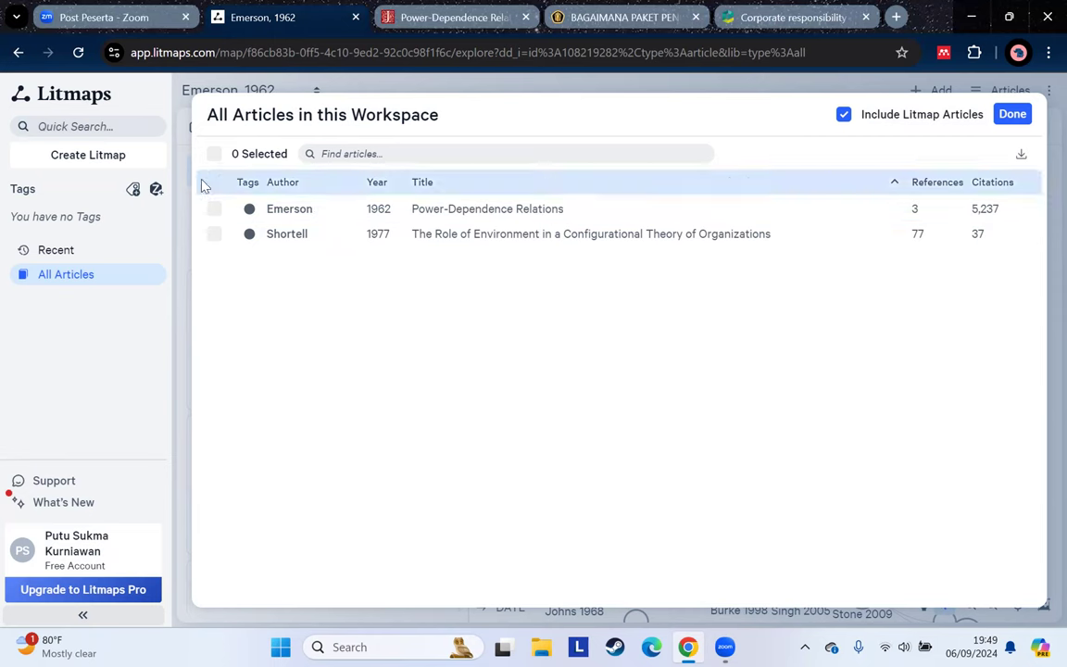
pyautogui.click(74, 251)
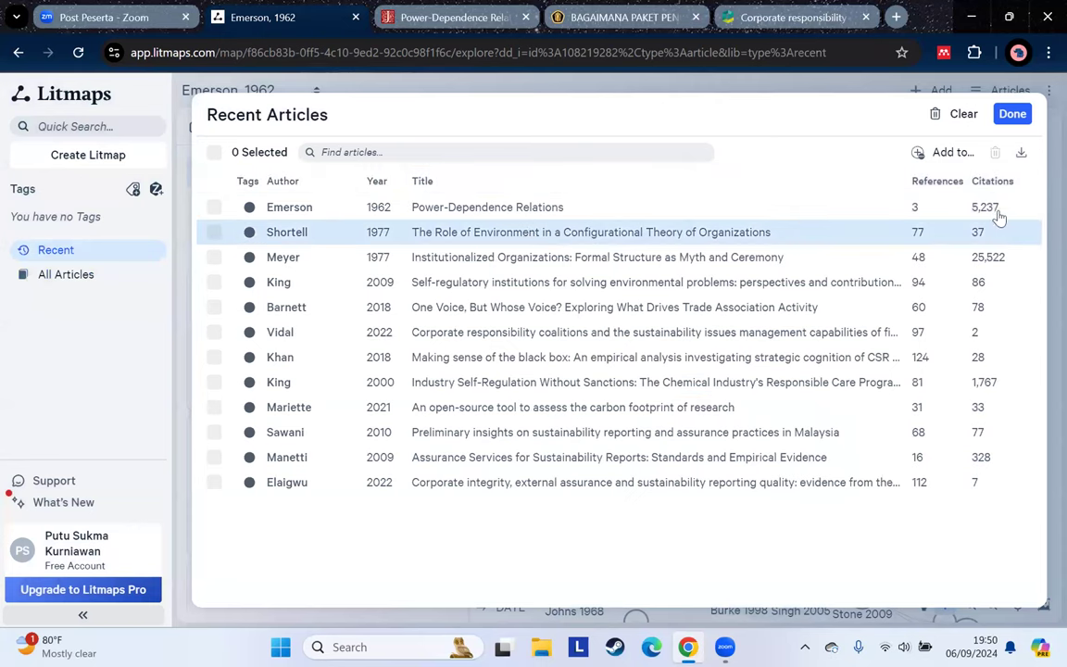
pyautogui.click(1021, 152)
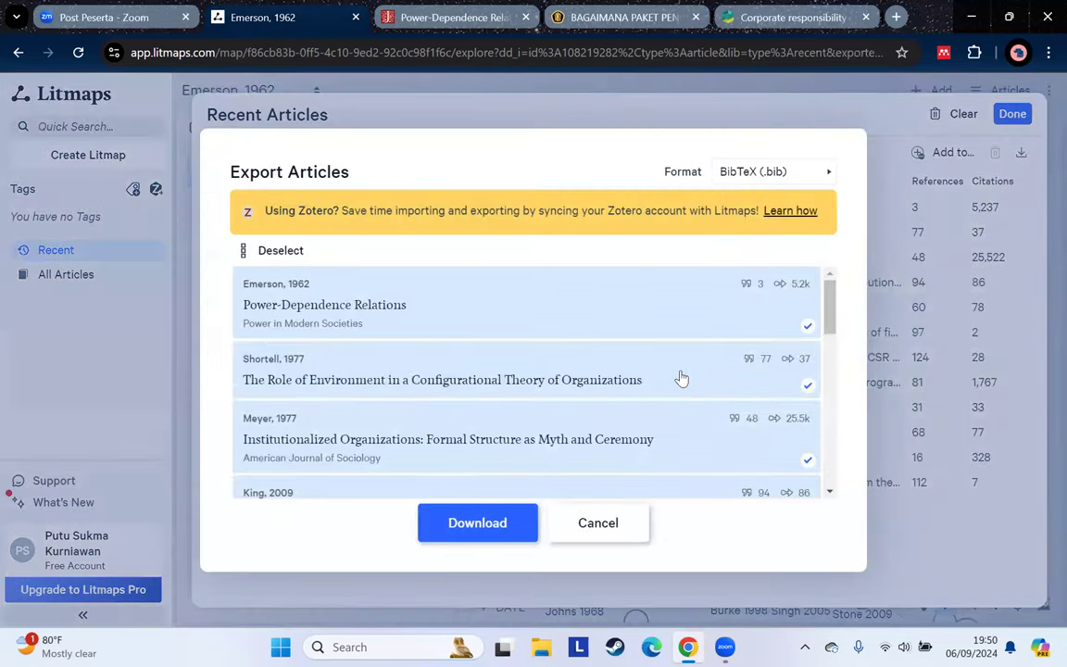
pyautogui.scroll(-10, 679, 377)
pyautogui.scroll(12, 714, 333)
pyautogui.click(808, 171)
pyautogui.click(744, 263)
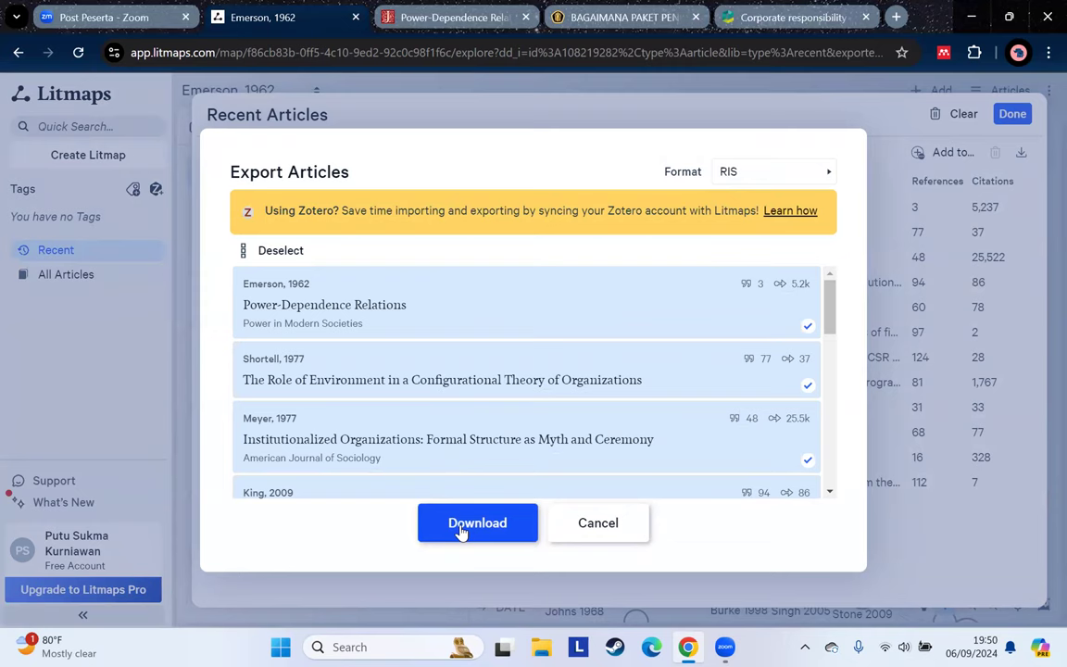
pyautogui.click(618, 544)
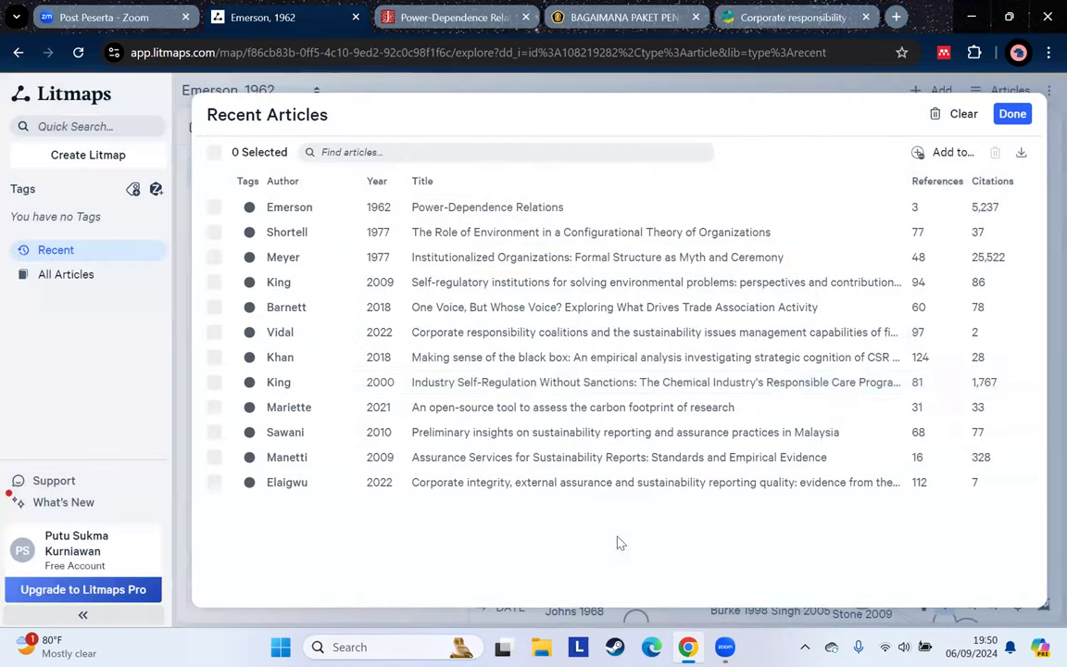
# Clear the recent articles list, close the library, and reopen the related-article exploration from the Litmap's overview
pyautogui.click(962, 113)
pyautogui.click(85, 271)
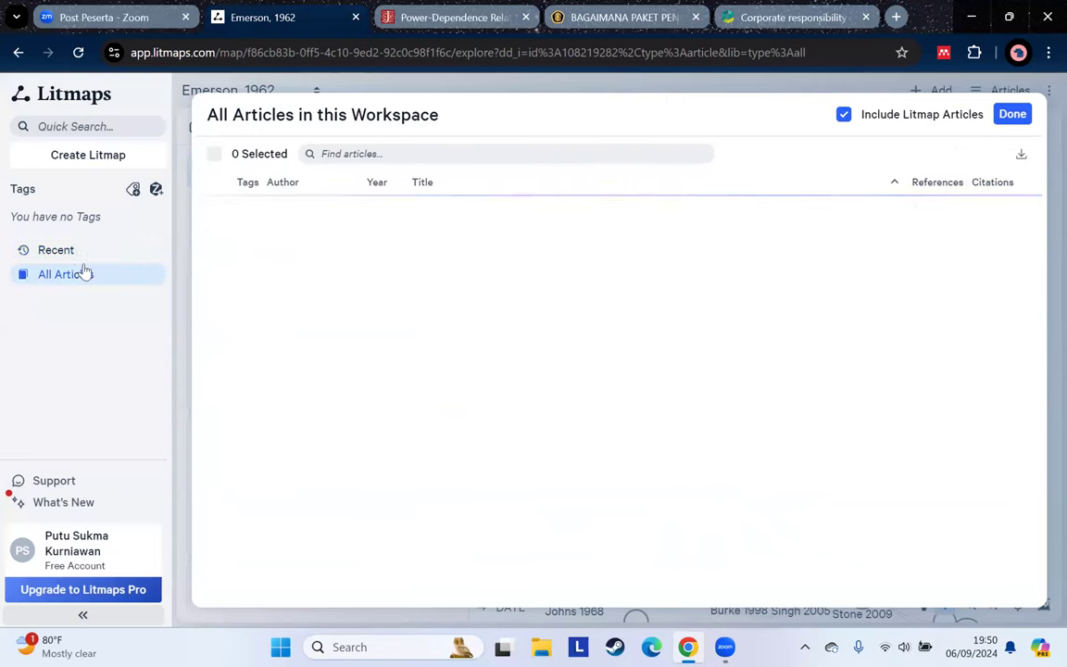
pyautogui.click(1013, 115)
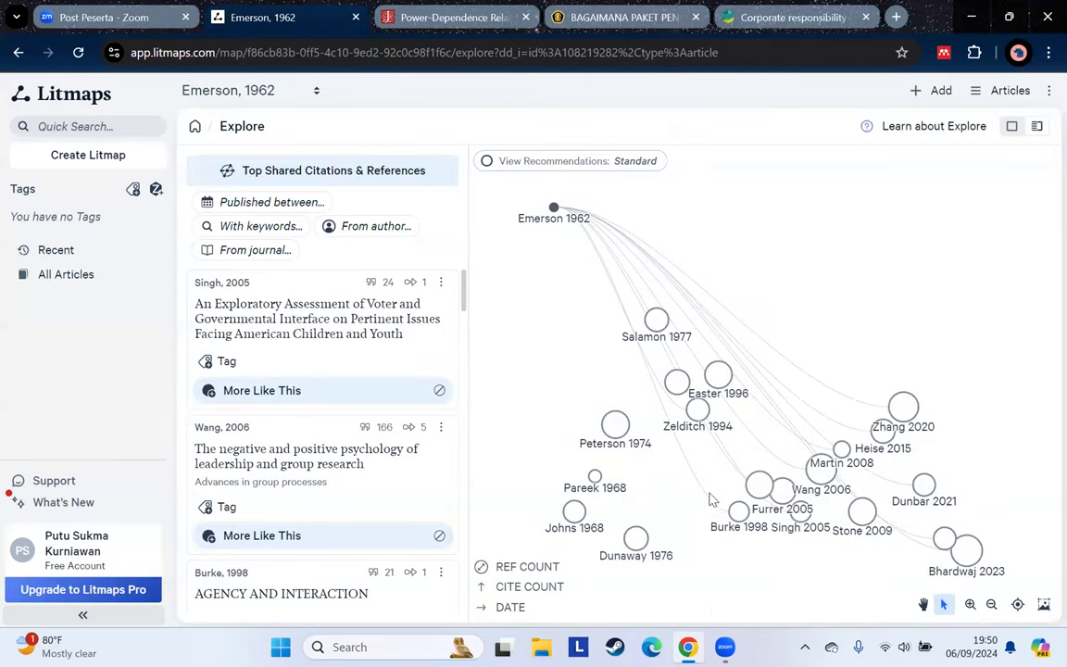
pyautogui.click(195, 126)
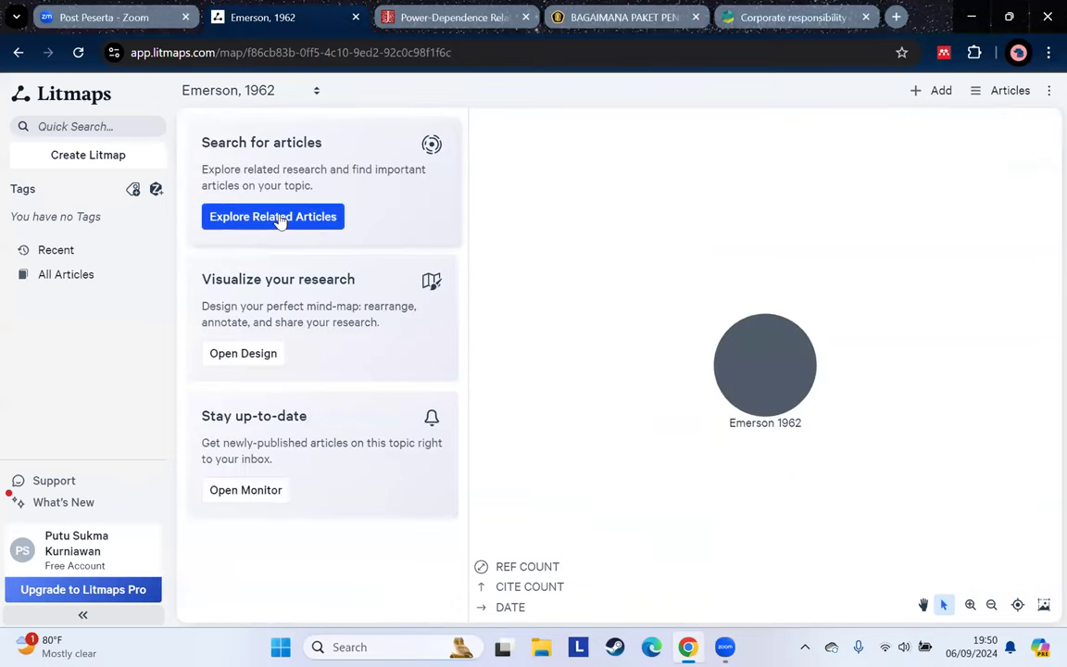
pyautogui.click(279, 220)
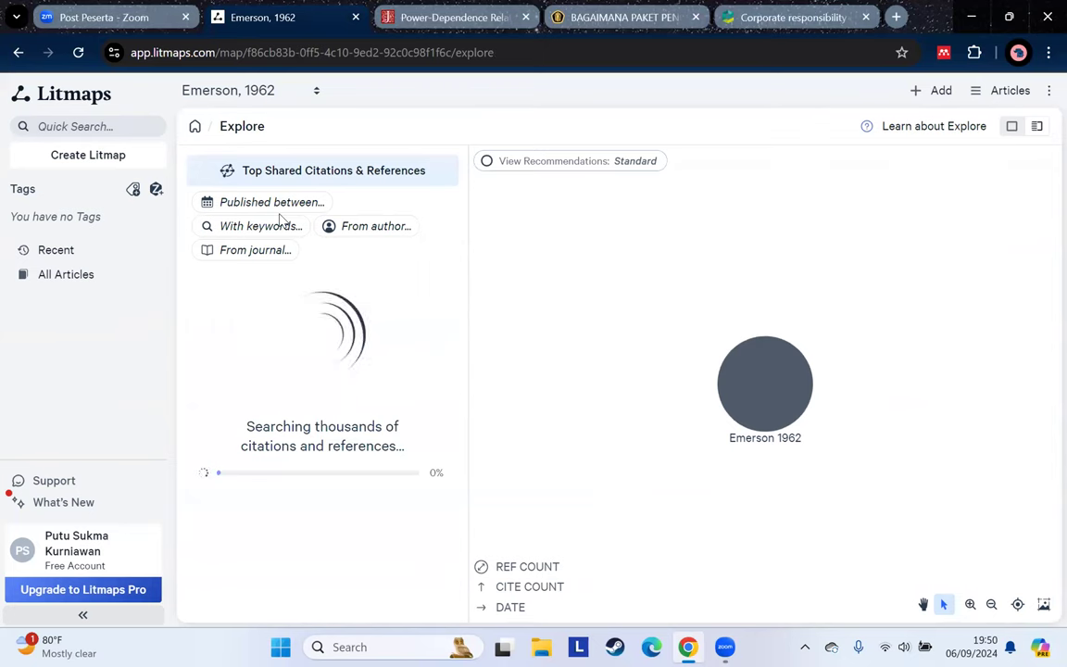
# Create a new empty Litmap, deleting the older 1977 Litmap to make room
pyautogui.click(316, 90)
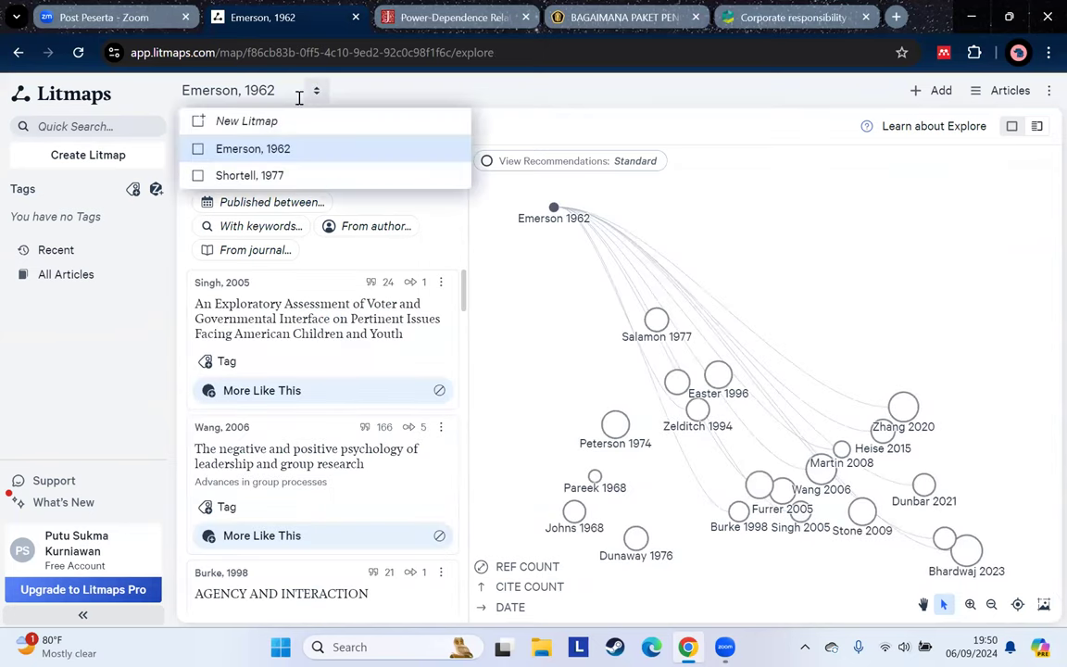
pyautogui.click(221, 121)
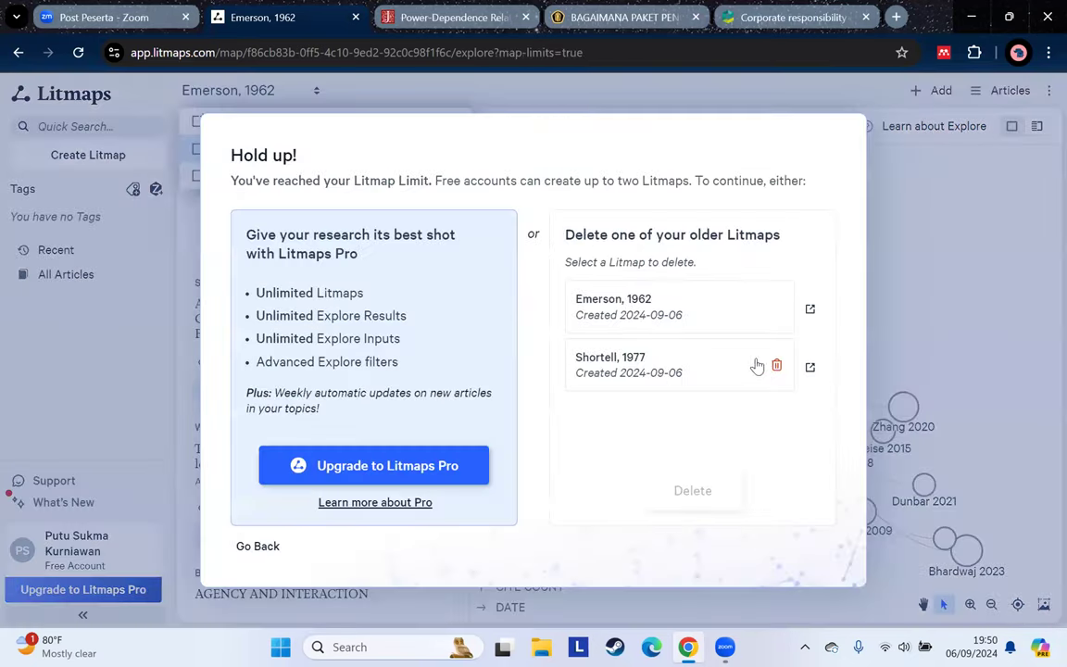
pyautogui.click(775, 369)
pyautogui.click(697, 490)
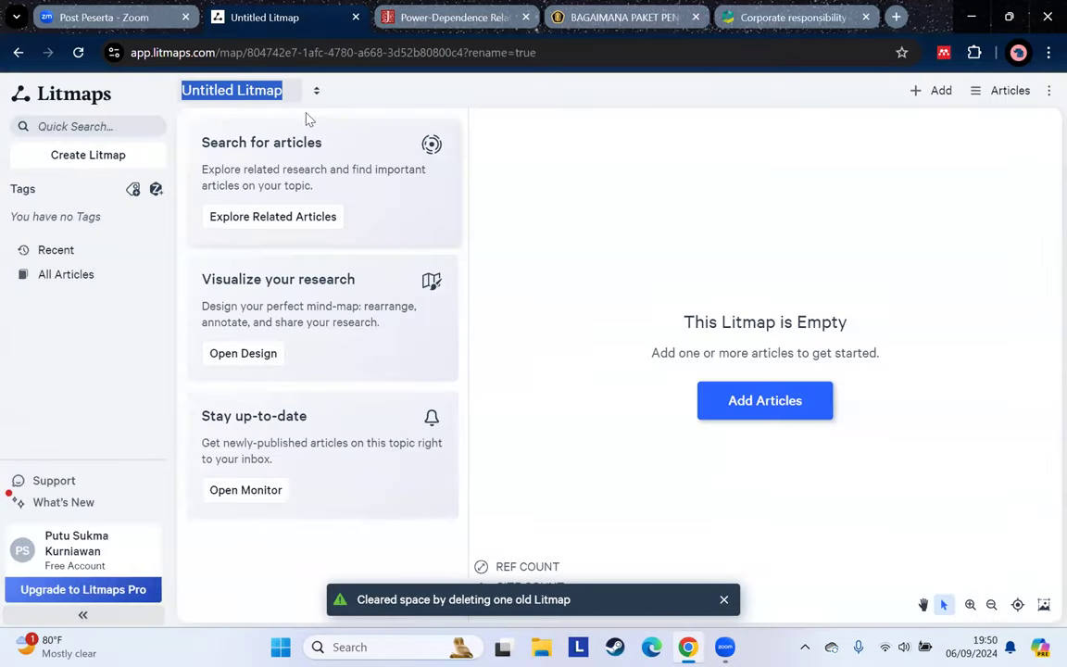
# Create another empty Litmap, deleting the 1962 Litmap to make room
pyautogui.click(316, 92)
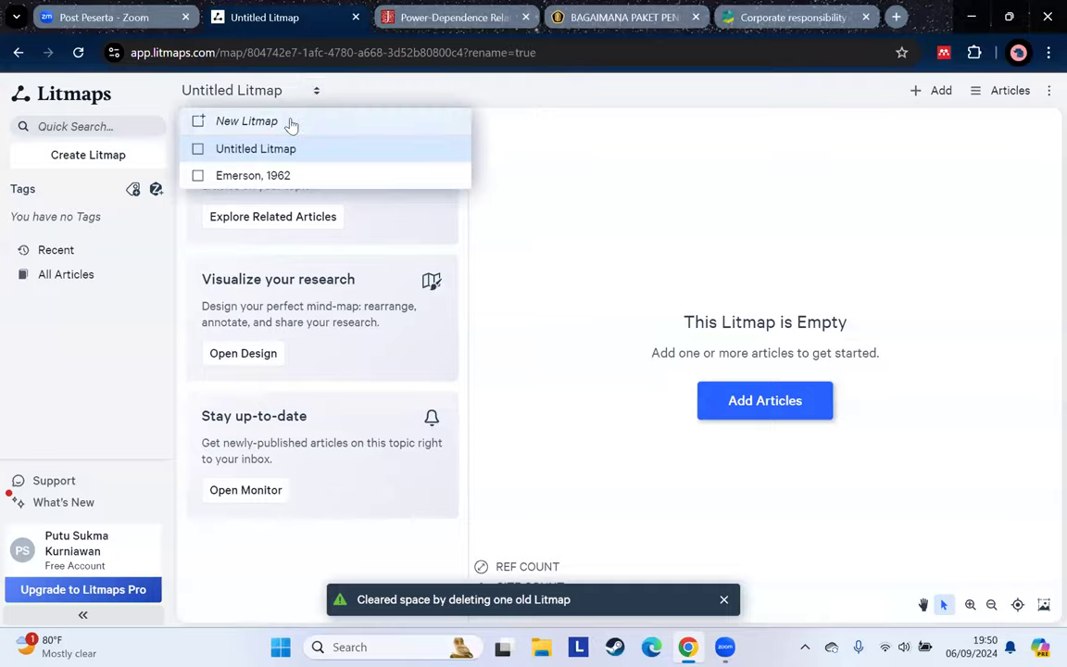
pyautogui.click(288, 123)
pyautogui.click(777, 367)
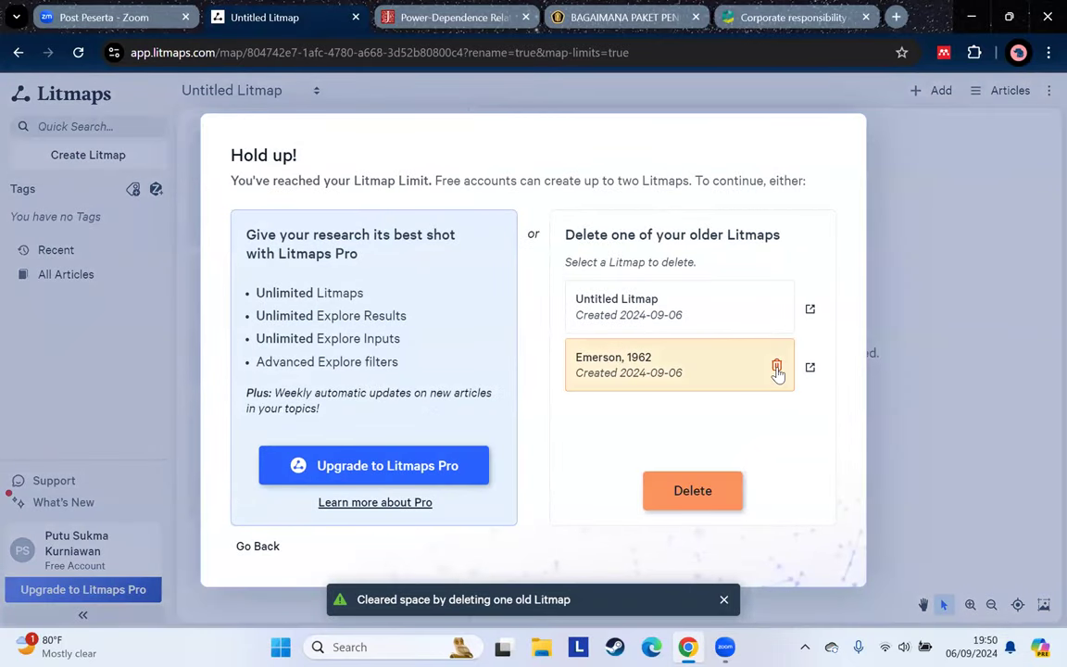
pyautogui.click(703, 493)
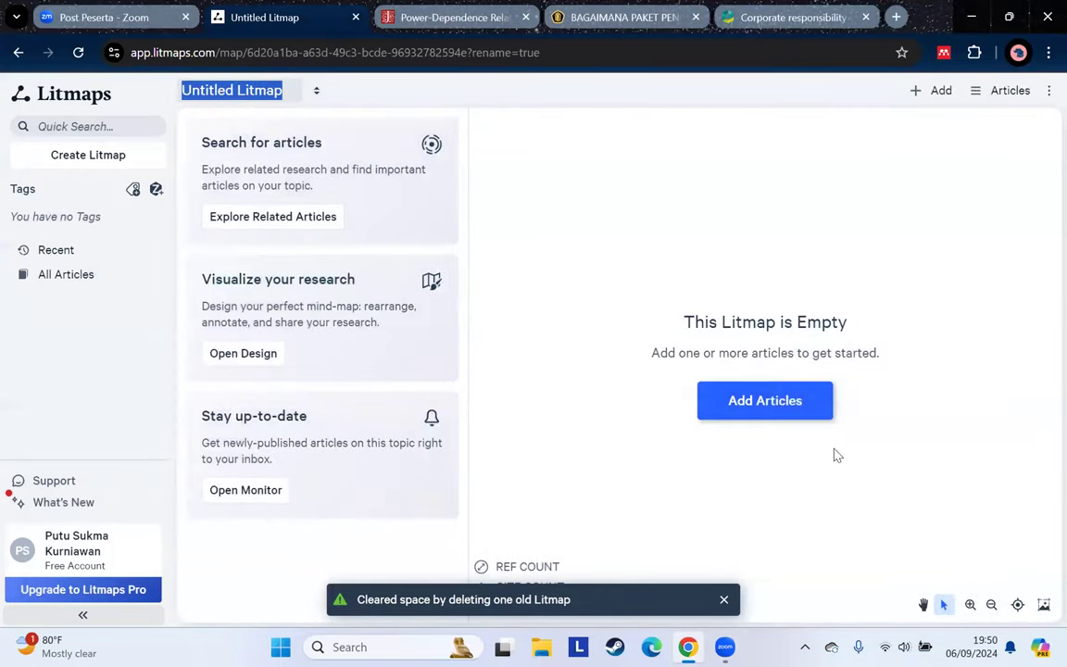
pyautogui.click(775, 412)
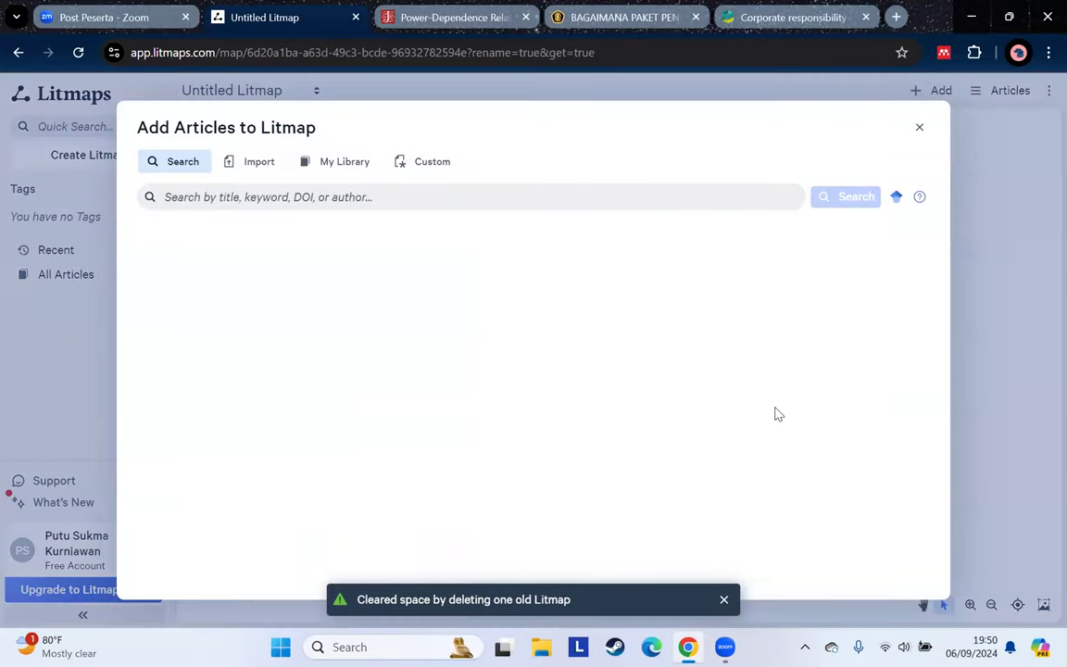
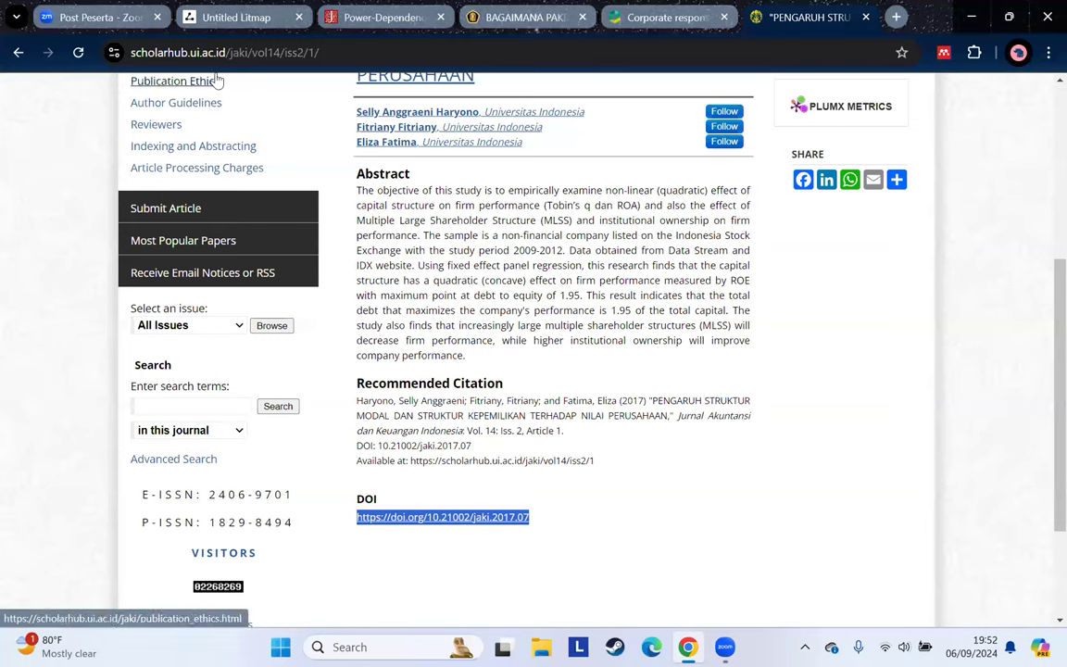
pyautogui.hotkey('ctrl', '2')
pyautogui.rightClick(324, 202)
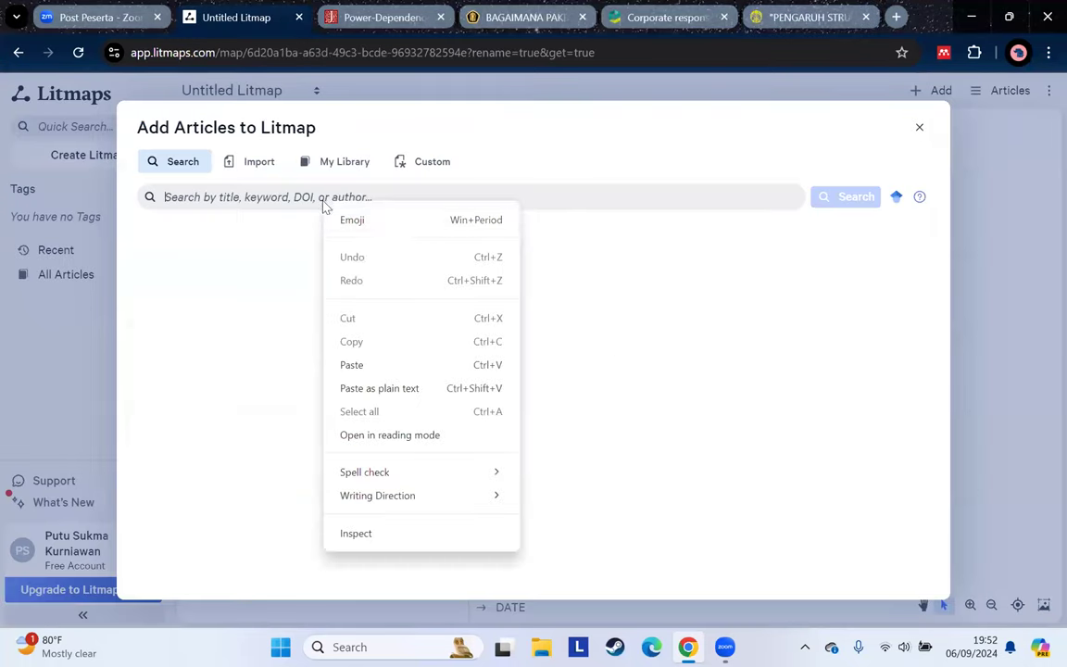
pyautogui.click(350, 366)
pyautogui.click(846, 198)
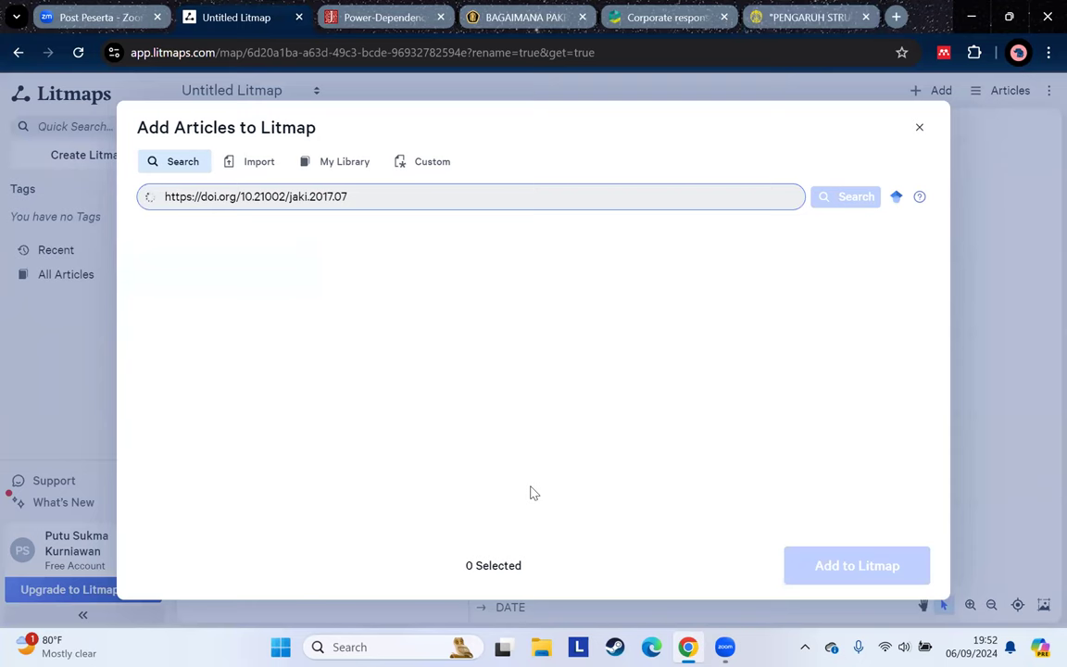
# Compare the search result with the article's JAKI journal page, and return to Litmaps
pyautogui.hotkey('ctrl', '6')
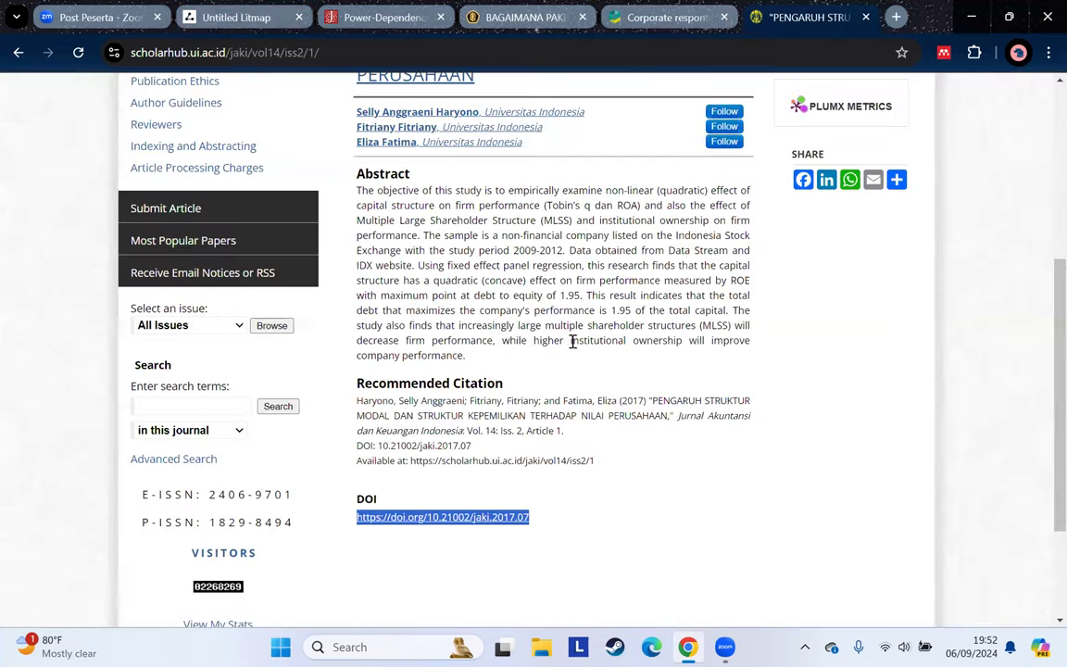
pyautogui.scroll(4, 572, 341)
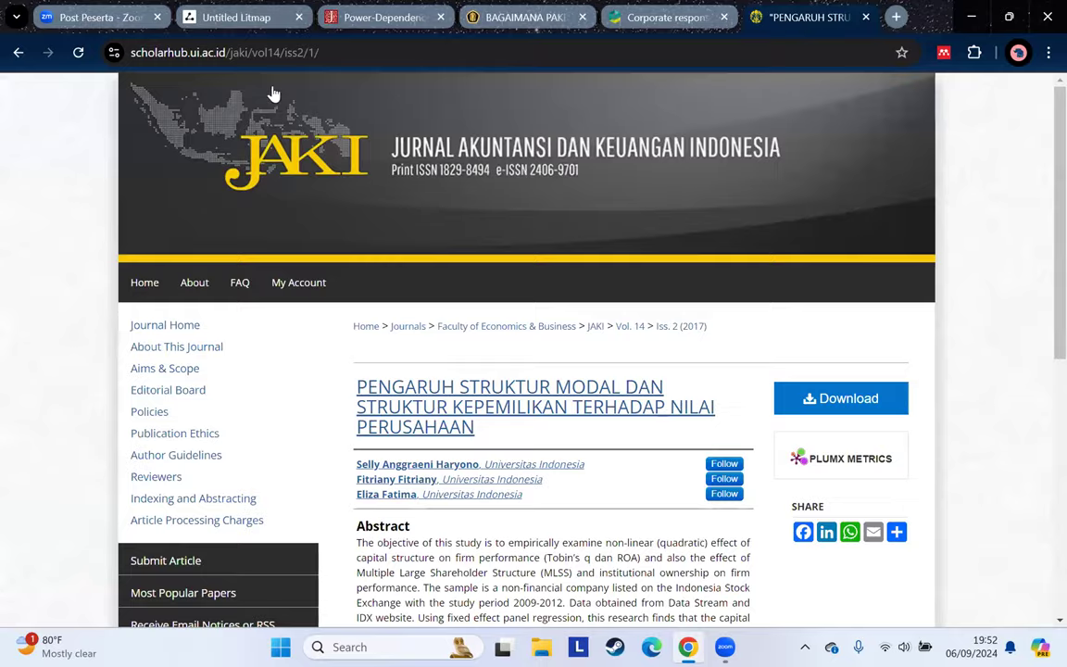
pyautogui.hotkey('ctrl', '2')
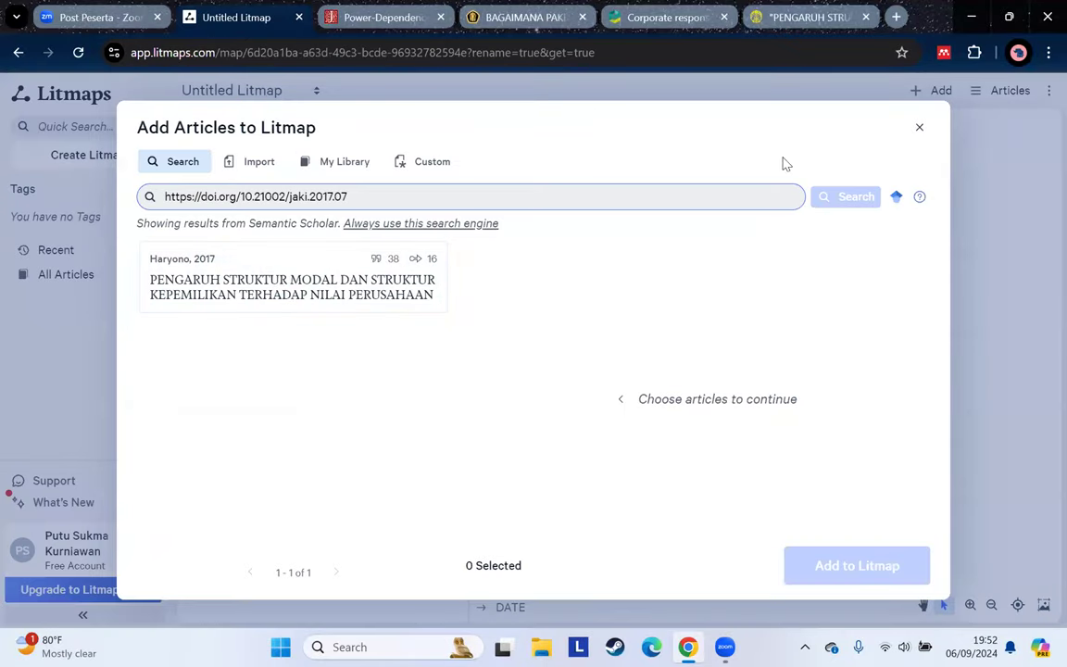
pyautogui.hotkey('ctrl', '6')
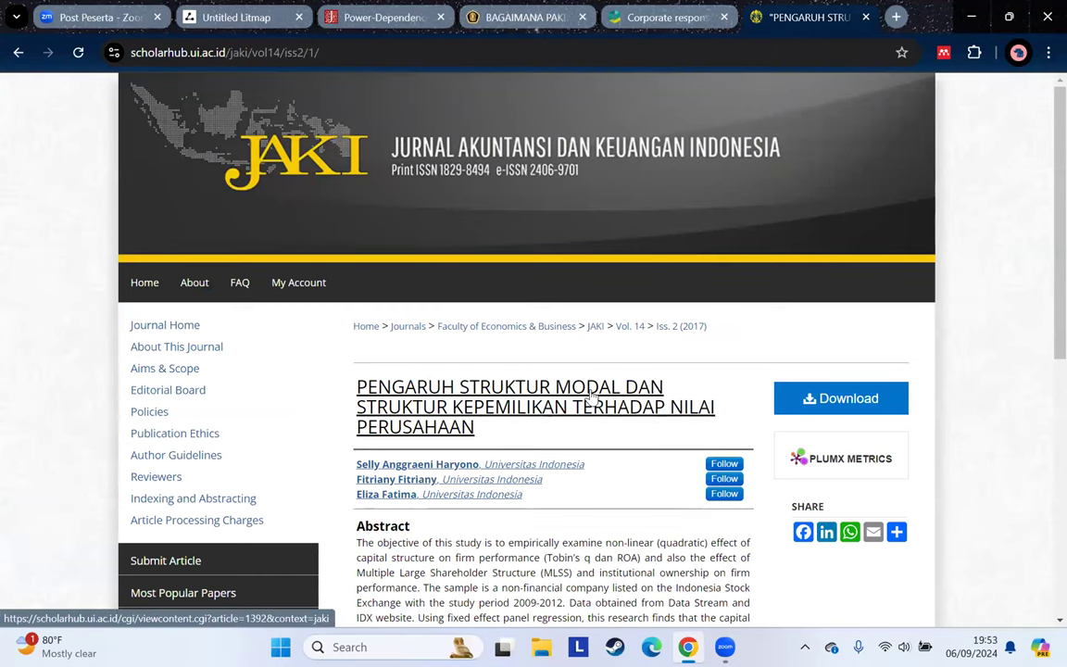
pyautogui.hotkey('ctrl', '2')
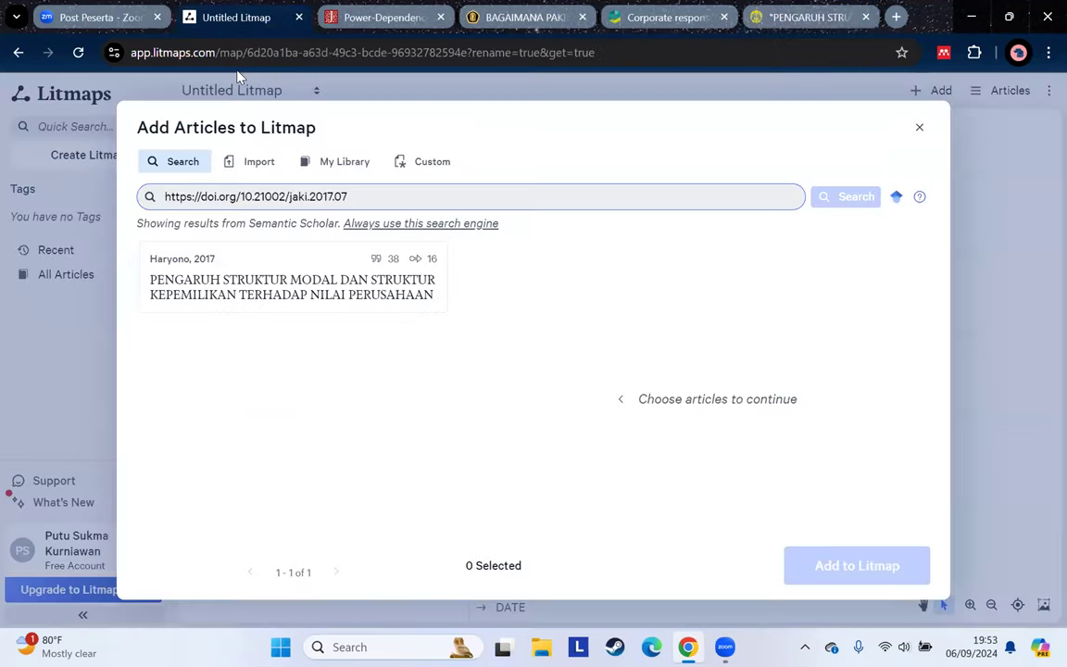
# Add the article PENGARUH STRUKTUR MODAL DAN STRUKTUR KEPEMILIKAN TERHADAP NILAI PERUSAHAAN to the Litmap
pyautogui.click(278, 281)
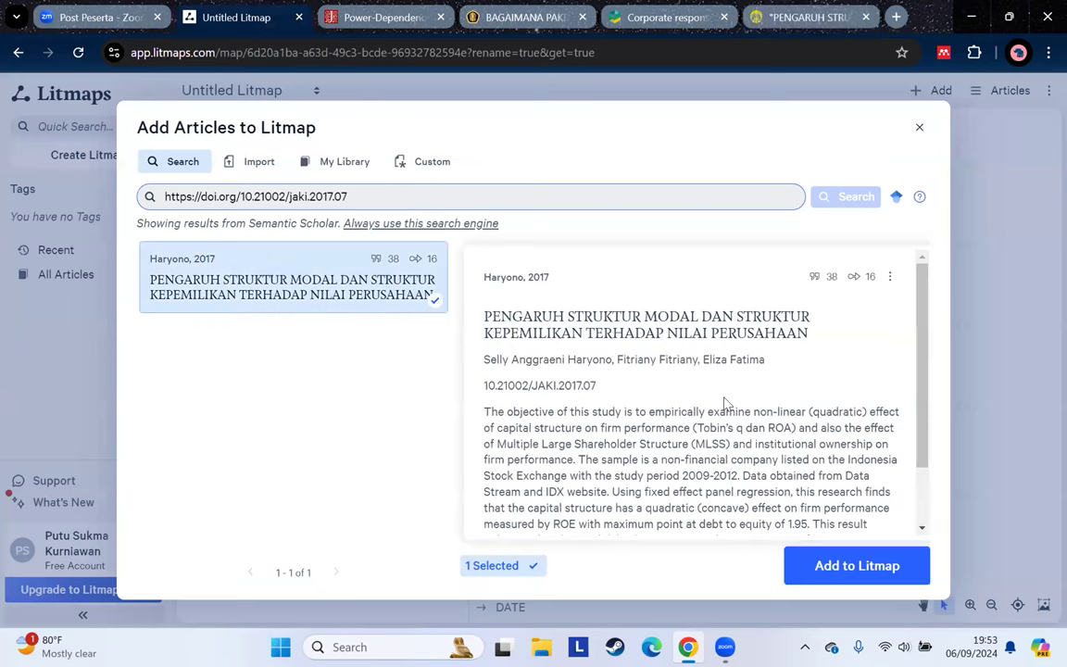
pyautogui.scroll(-2, 741, 436)
pyautogui.click(852, 565)
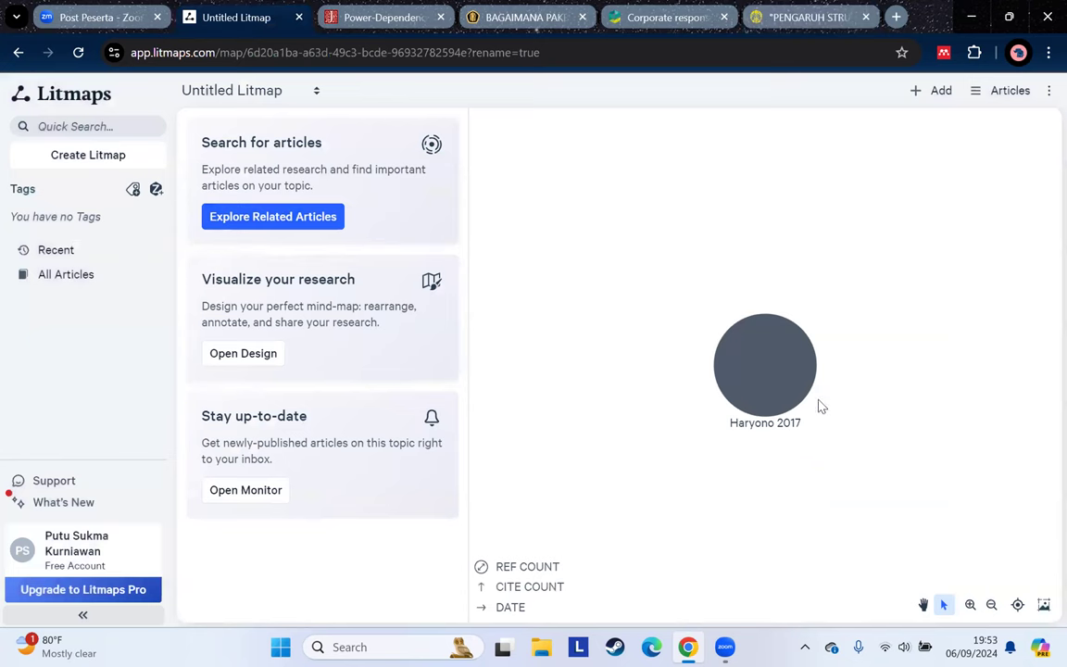
# Examine the added 2017 article's details, and check where further articles can be added without adding any
pyautogui.click(748, 402)
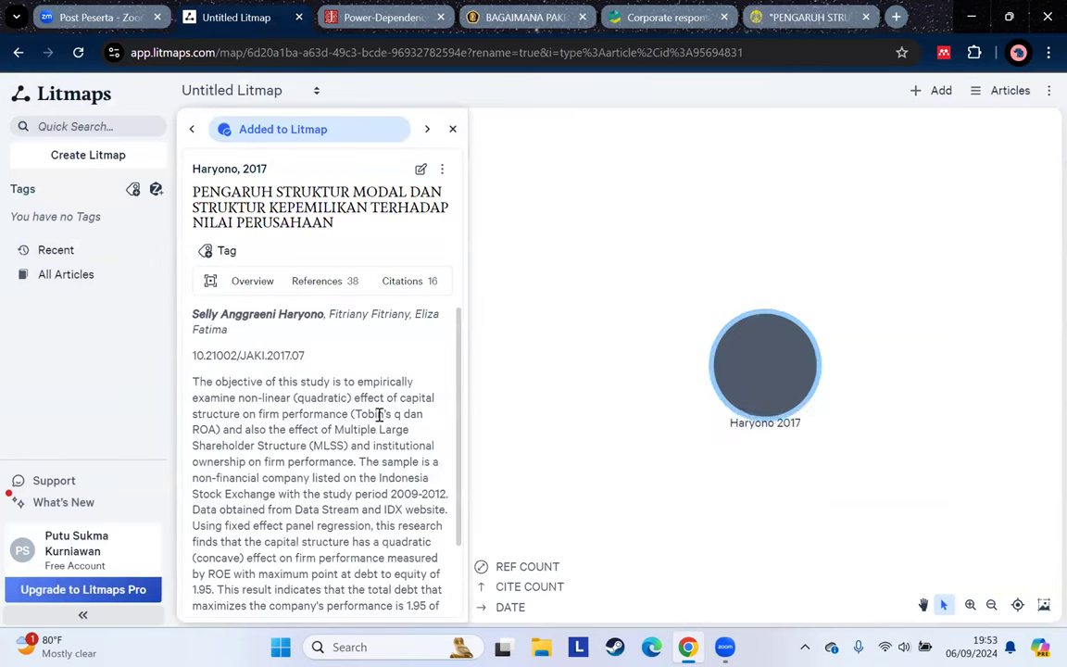
pyautogui.scroll(-2, 379, 415)
pyautogui.scroll(2, 381, 467)
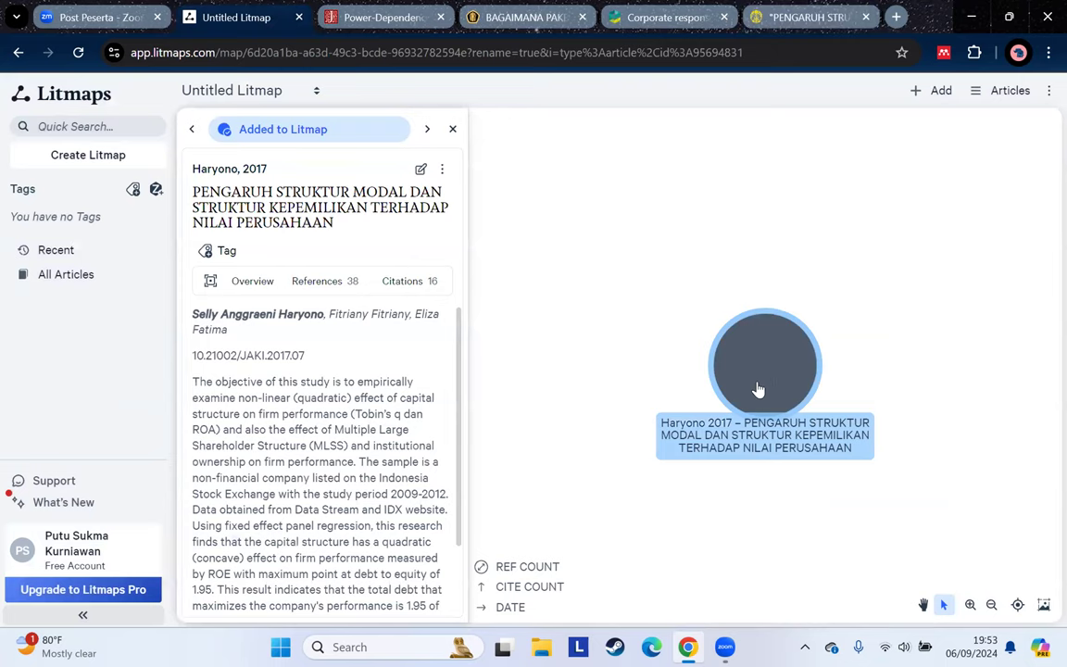
pyautogui.click(940, 90)
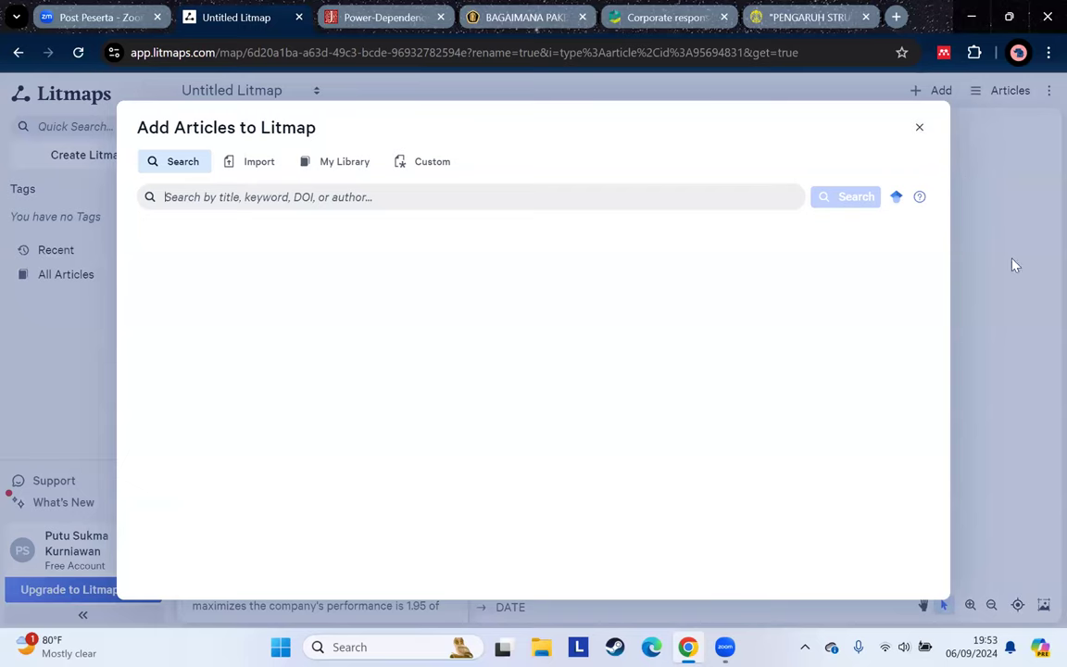
pyautogui.click(920, 131)
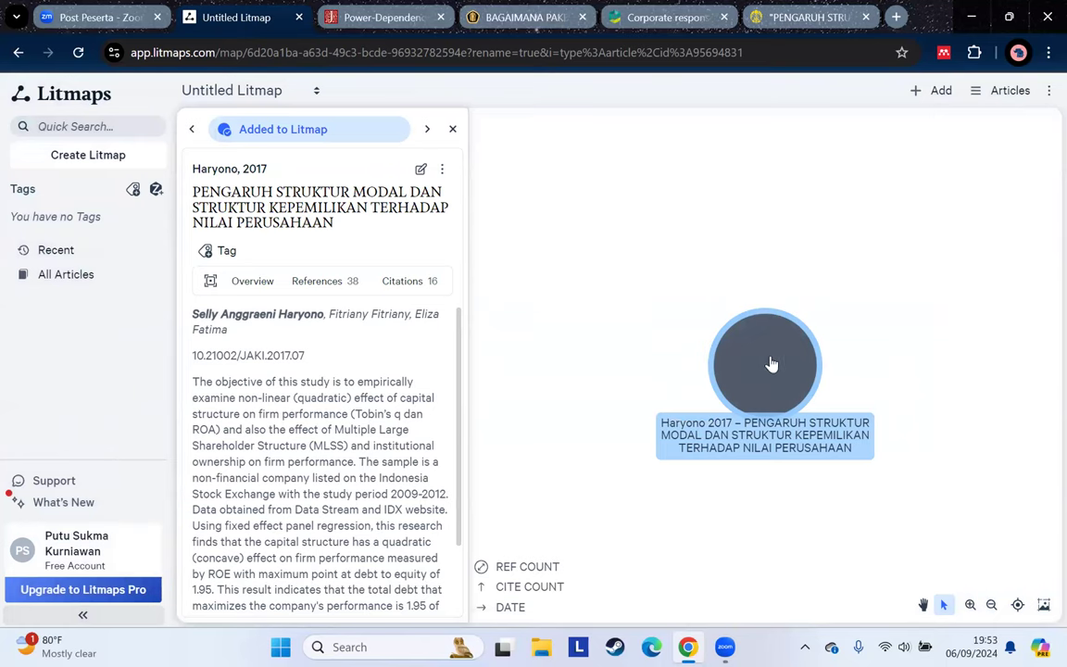
# Switch to the other untitled Litmap, and create a new empty one by deleting the first-listed Untitled Litmap
pyautogui.click(317, 92)
pyautogui.click(301, 176)
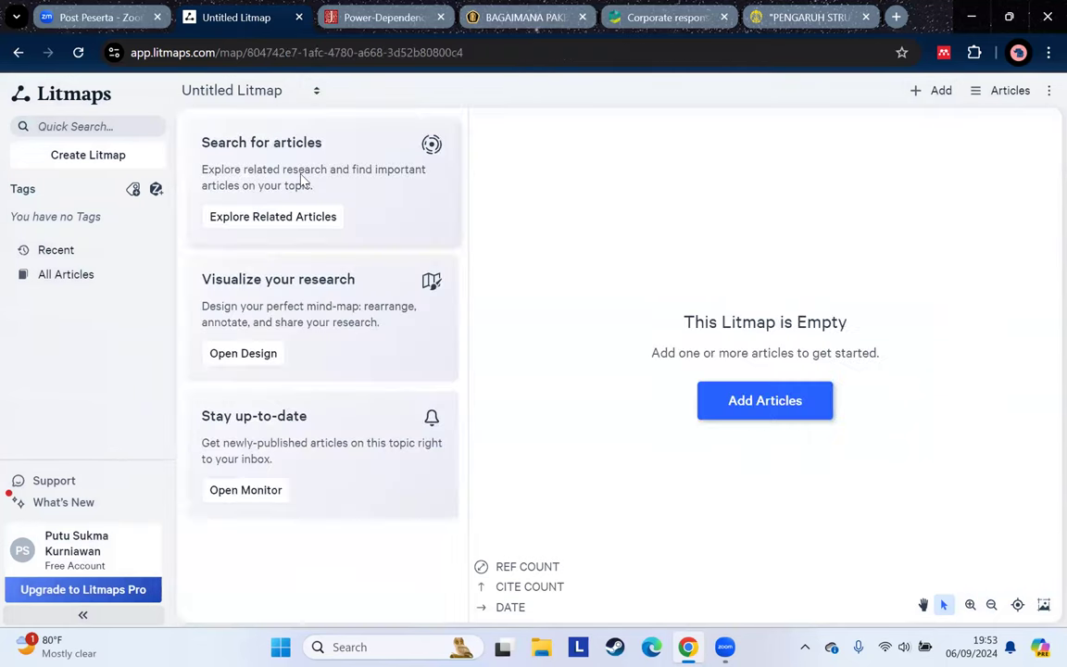
pyautogui.click(317, 90)
pyautogui.click(295, 124)
pyautogui.click(775, 308)
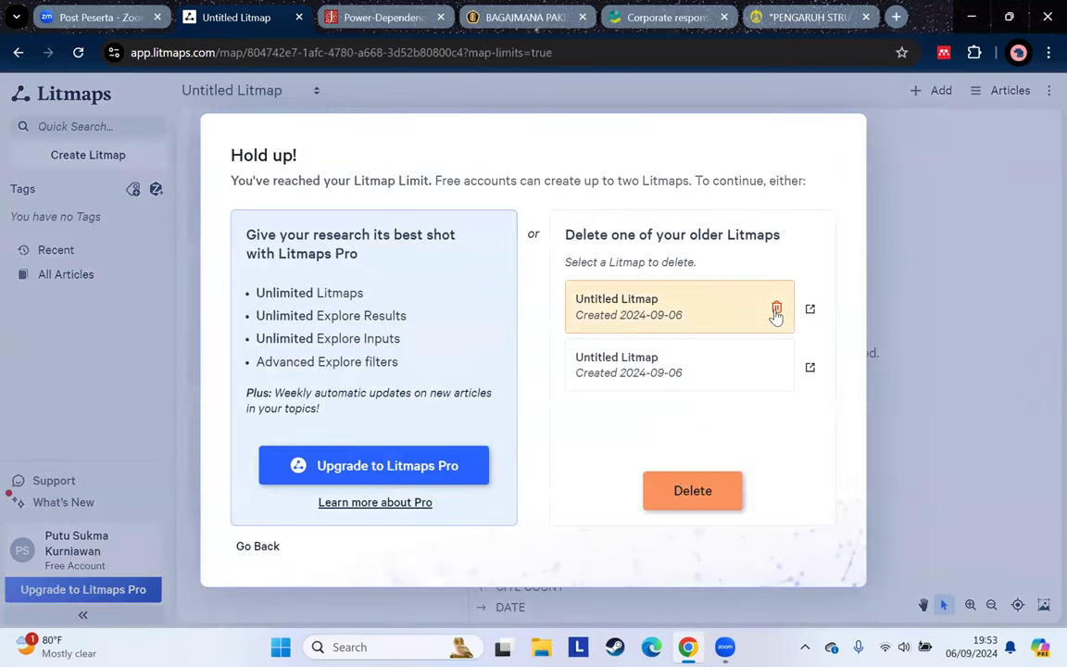
pyautogui.click(720, 493)
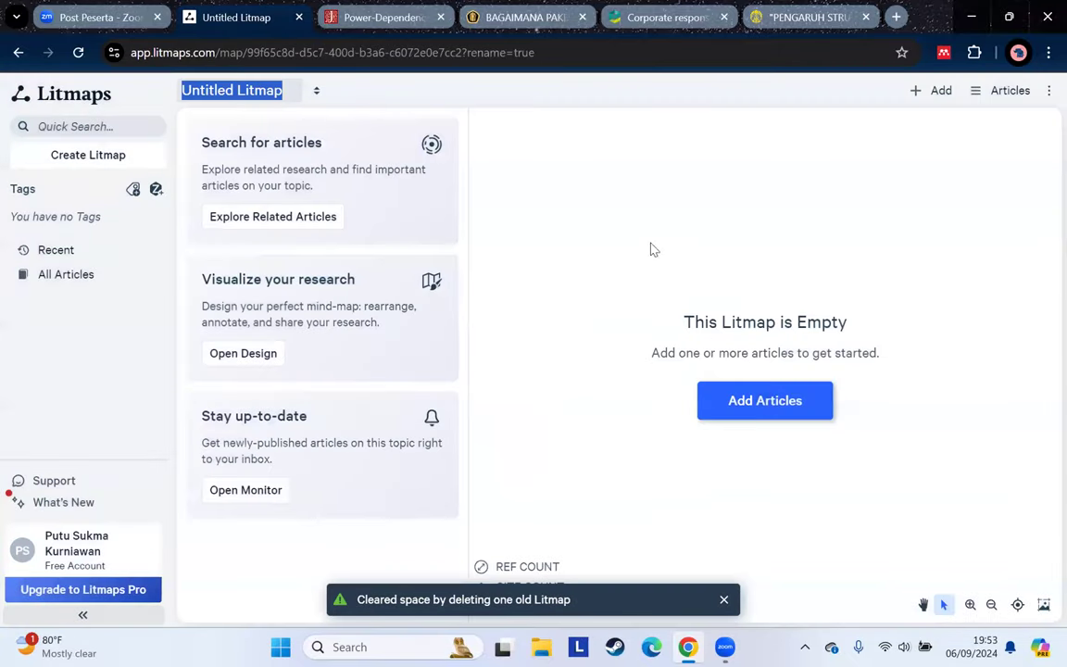
# Search for articles to add using the title PENGARUH STRUKTUR MODAL DAN STRUKTUR KEPEMILIKAN TERHADAP NILAI PERUSAHAAN, copied from the JAKI article page
pyautogui.click(755, 404)
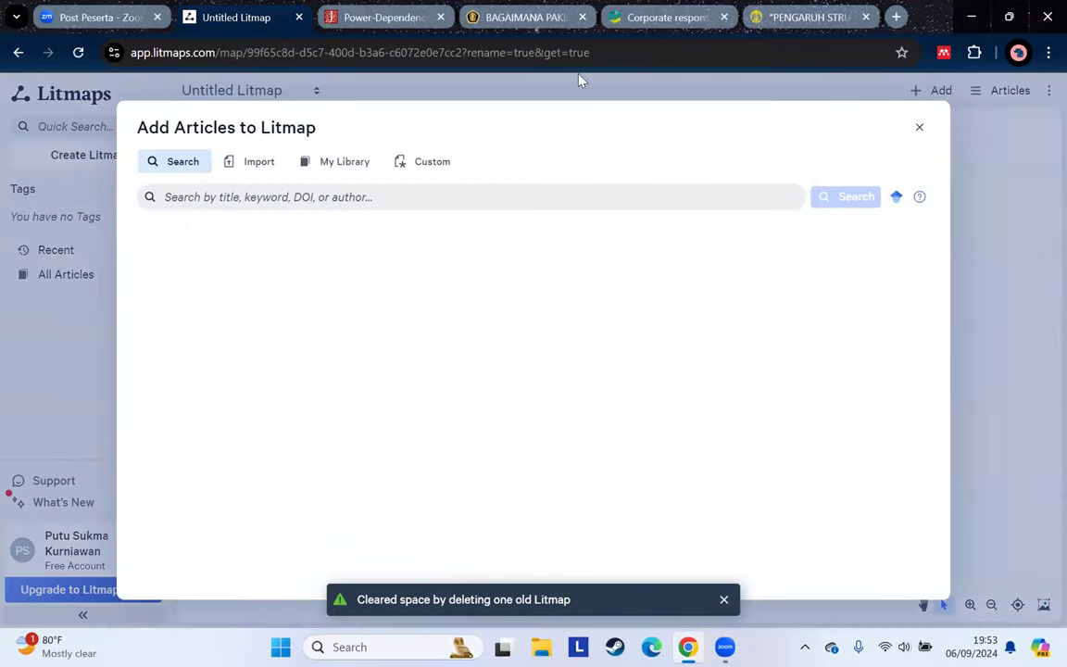
pyautogui.click(804, 16)
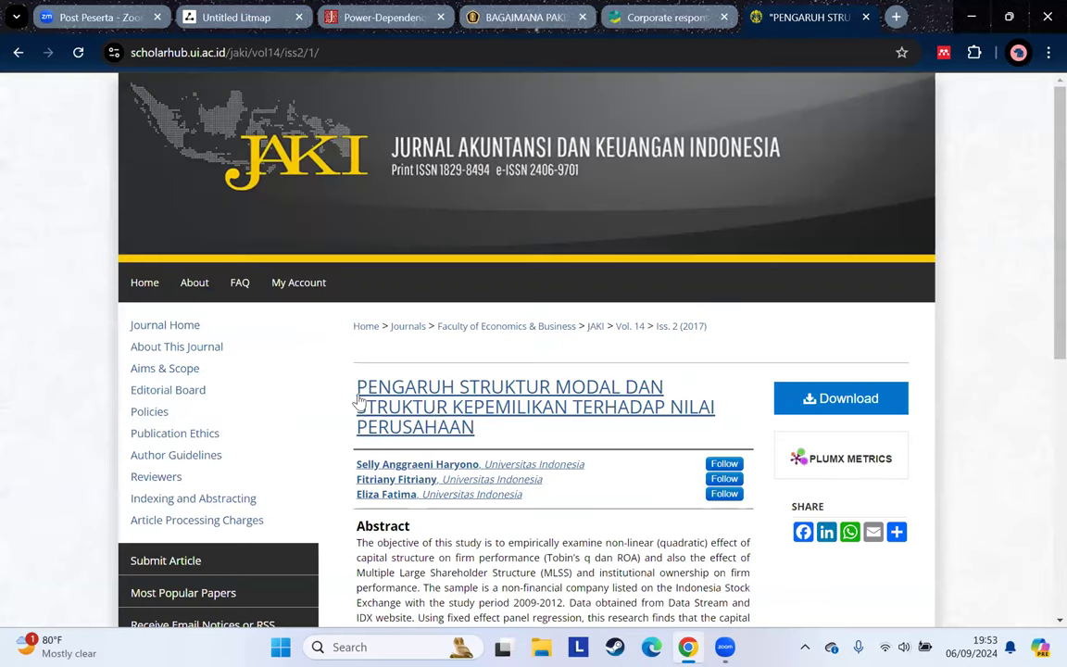
pyautogui.moveTo(352, 386); pyautogui.dragTo(477, 426)
pyautogui.rightClick(398, 387)
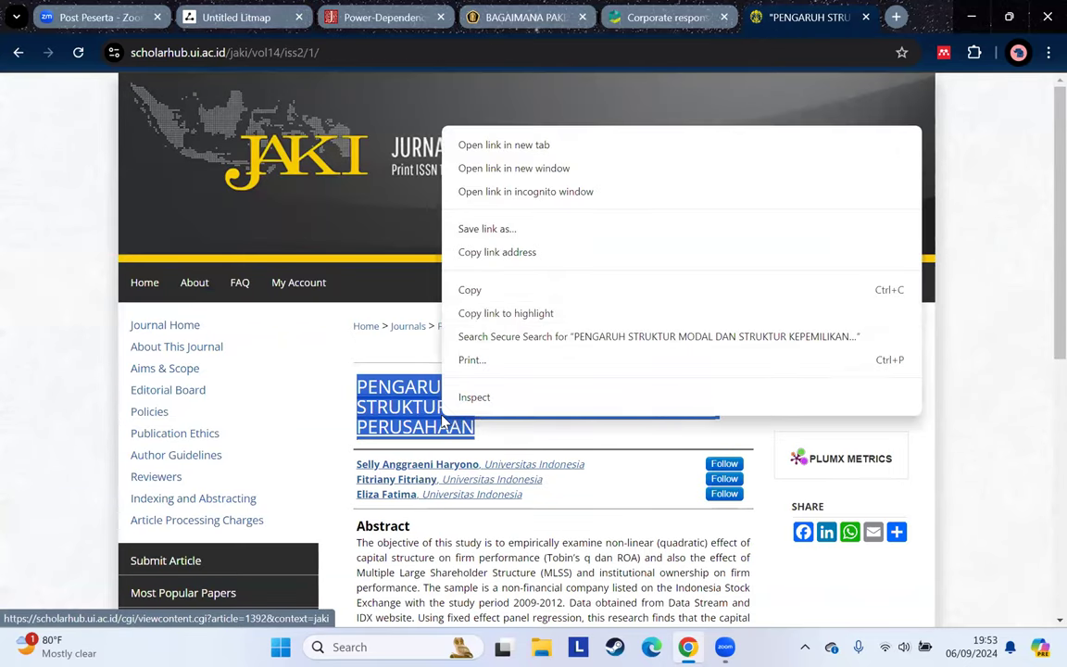
pyautogui.click(464, 288)
pyautogui.hotkey('ctrl', '2')
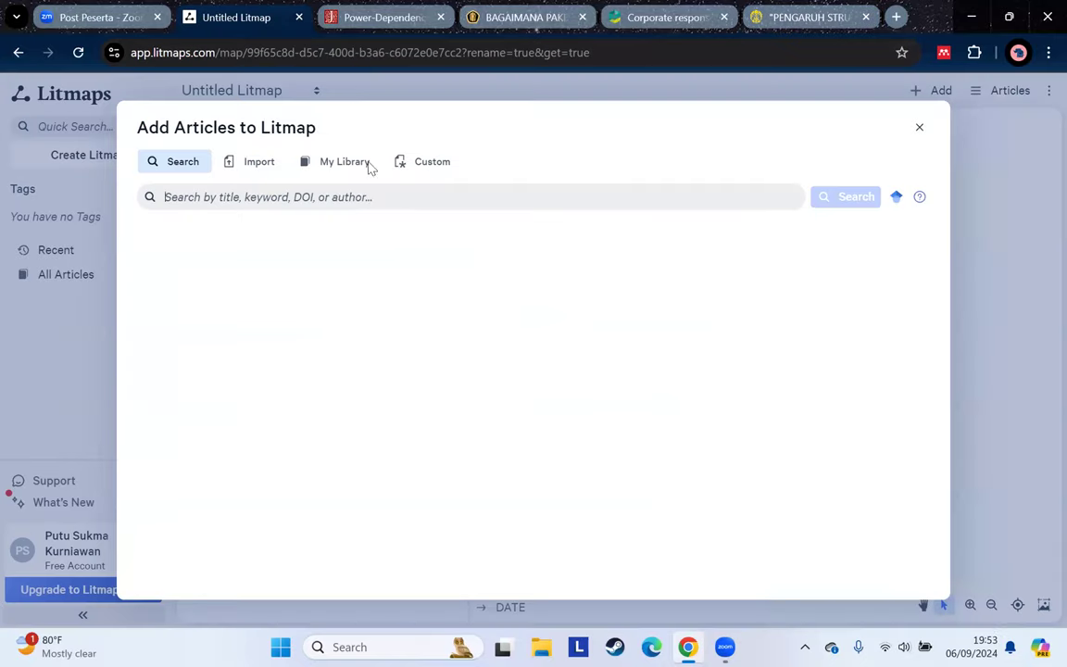
pyautogui.rightClick(338, 197)
pyautogui.click(380, 360)
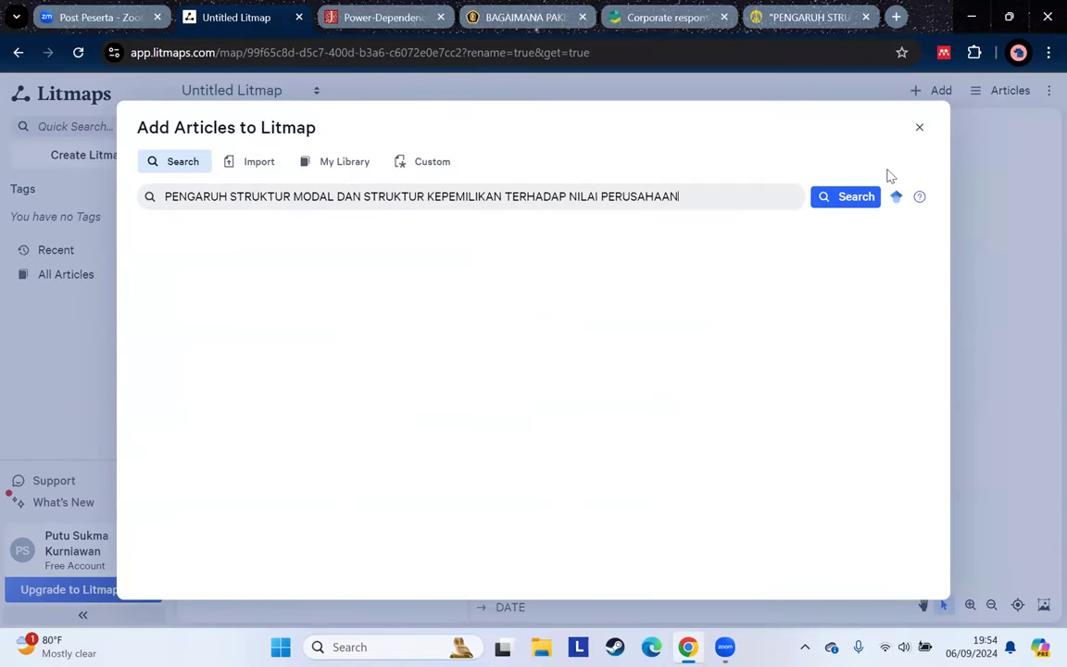
pyautogui.click(852, 199)
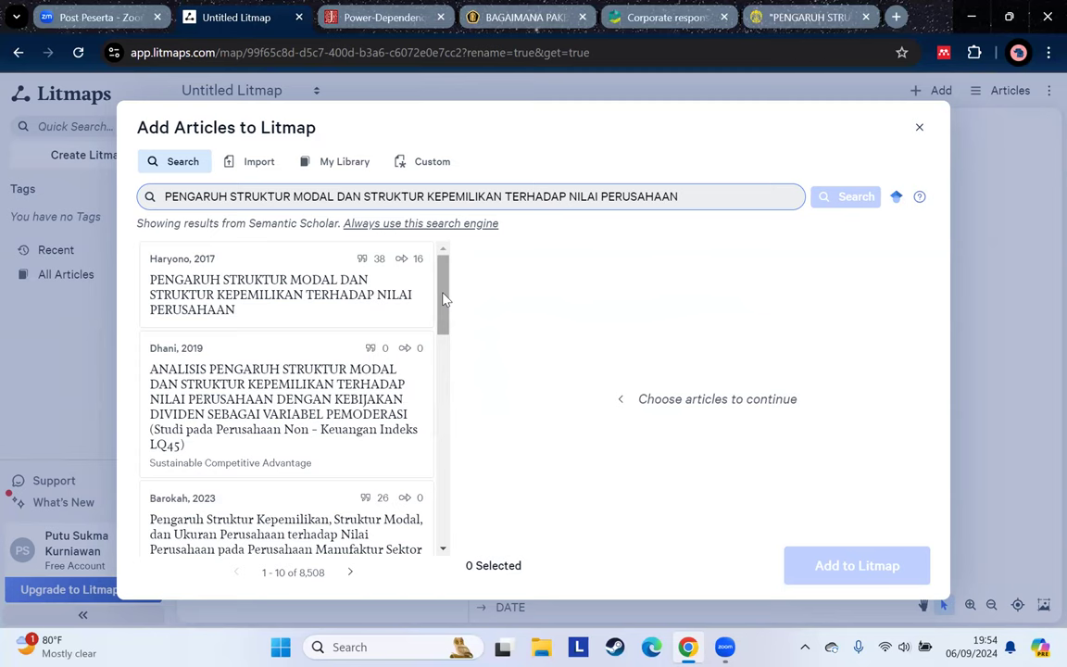
# Select every article on the first page of search results and add them all to the Litmap
pyautogui.moveTo(443, 298)
pyautogui.mouseDown()
pyautogui.moveTo(445, 325)
pyautogui.moveTo(453, 291)
pyautogui.moveTo(443, 277)
pyautogui.mouseUp()
pyautogui.click(328, 288)
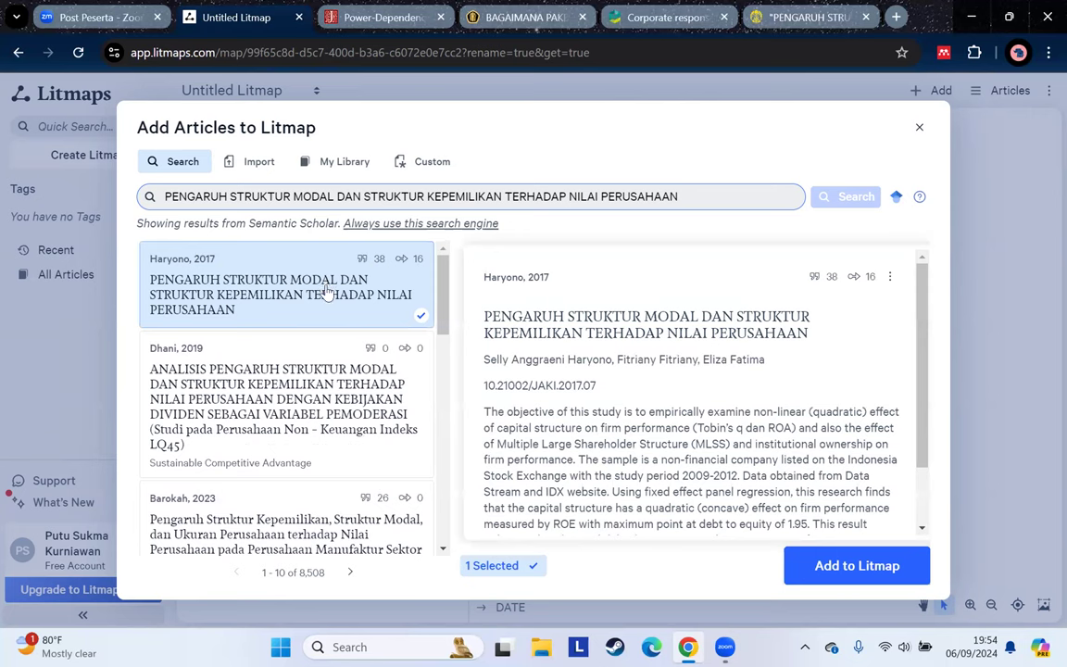
pyautogui.click(321, 362)
pyautogui.moveTo(445, 324); pyautogui.dragTo(406, 330)
pyautogui.click(282, 302)
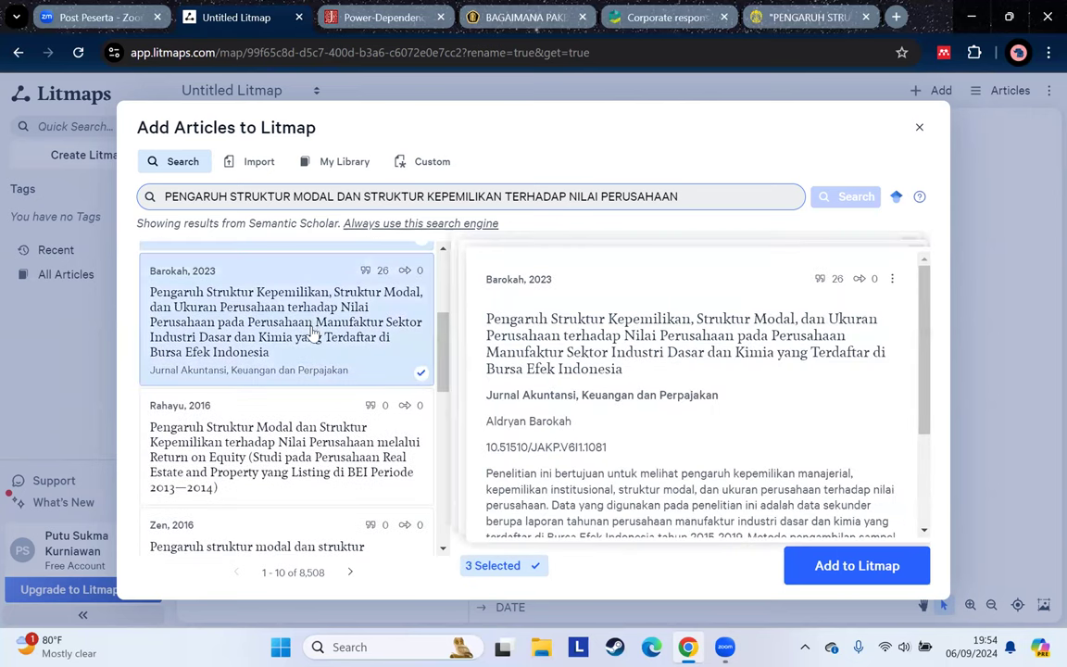
pyautogui.click(300, 433)
pyautogui.scroll(-3, 306, 352)
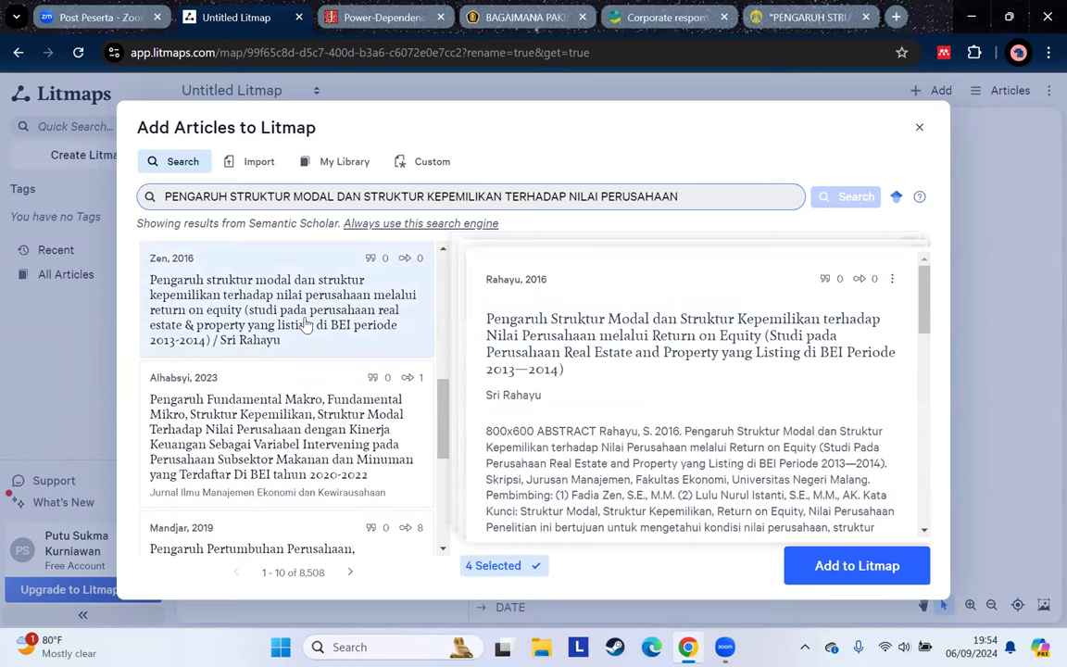
pyautogui.click(306, 325)
pyautogui.click(282, 400)
pyautogui.scroll(-1, 447, 457)
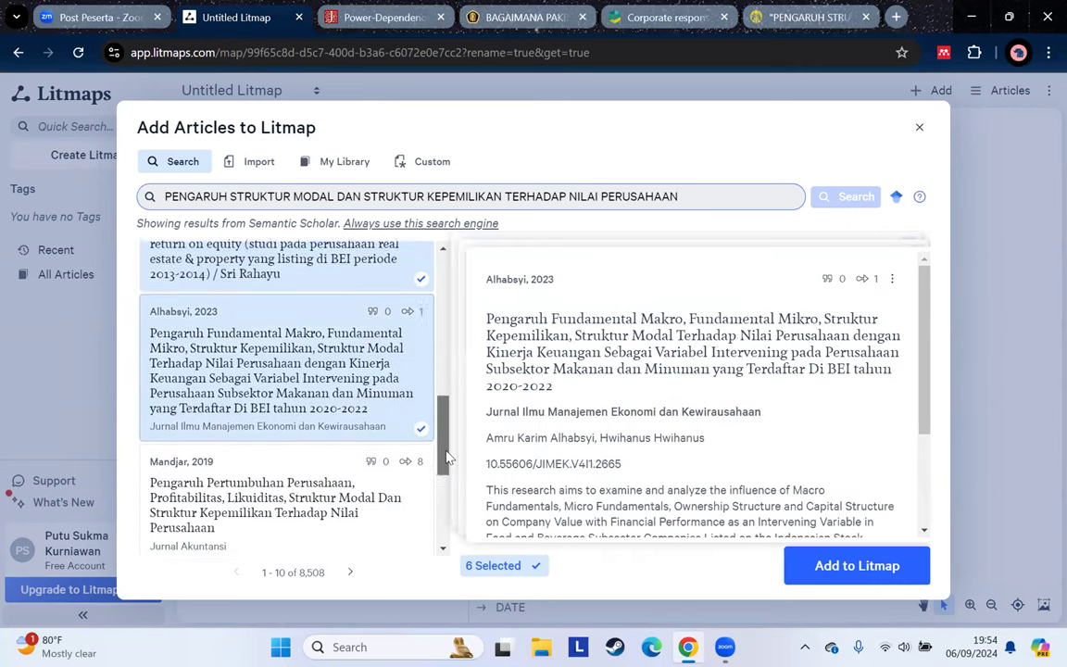
pyautogui.scroll(-2, 447, 457)
pyautogui.click(297, 334)
pyautogui.click(334, 433)
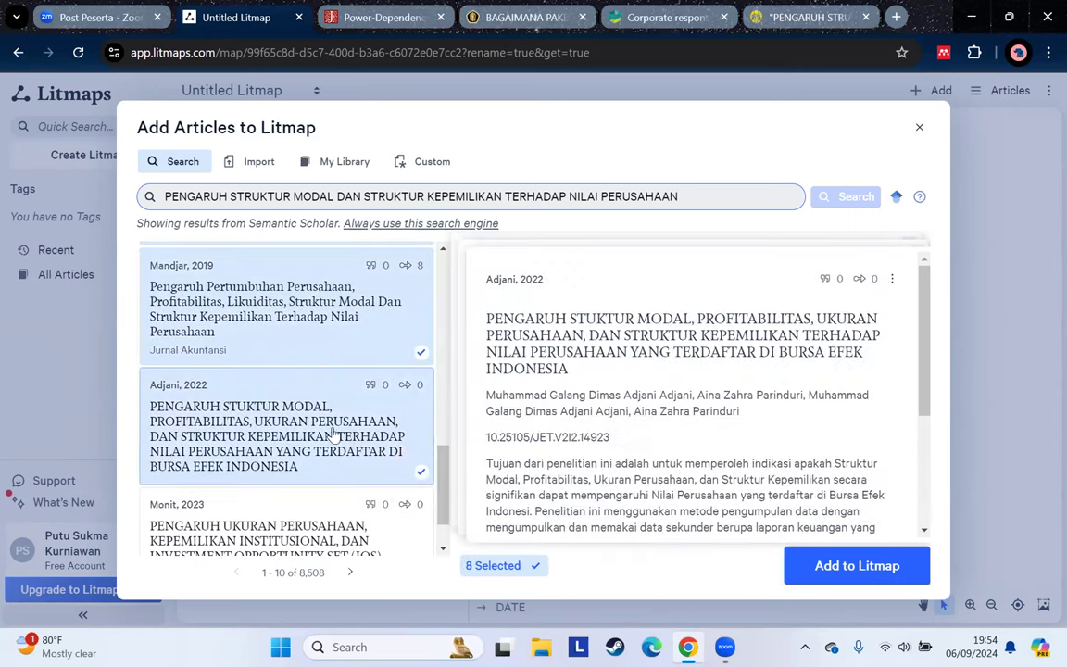
pyautogui.scroll(-1, 446, 468)
pyautogui.click(293, 481)
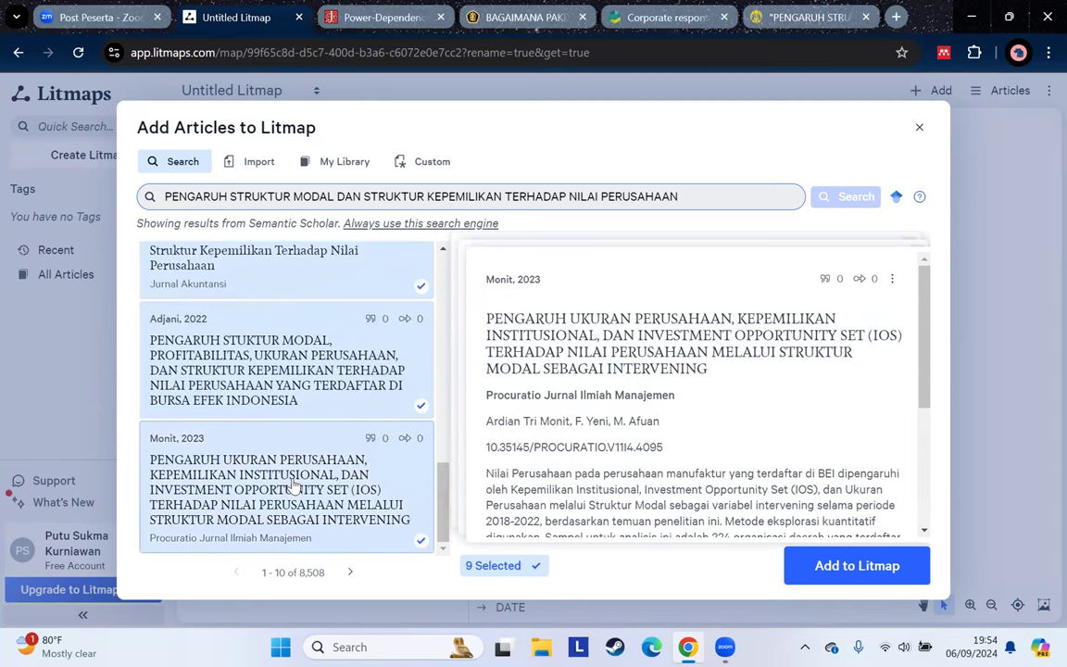
pyautogui.click(819, 567)
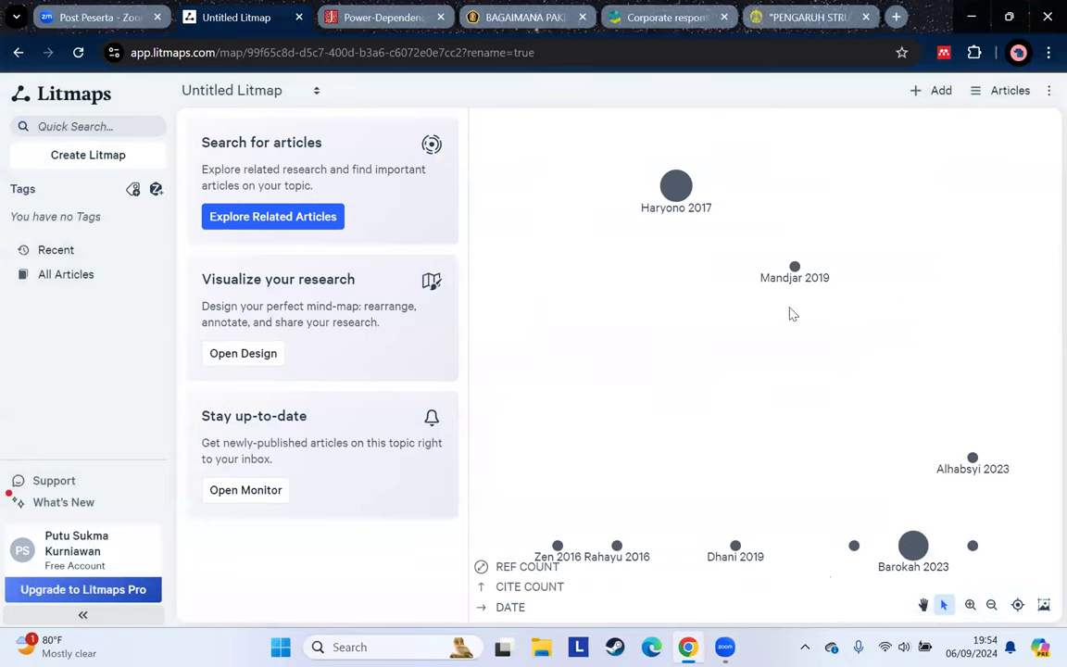
# Examine how the added articles are spread over the map, and view the details of the unlabelled 2022 article
pyautogui.scroll(-3, 815, 371)
pyautogui.scroll(5, 829, 431)
pyautogui.moveTo(793, 433)
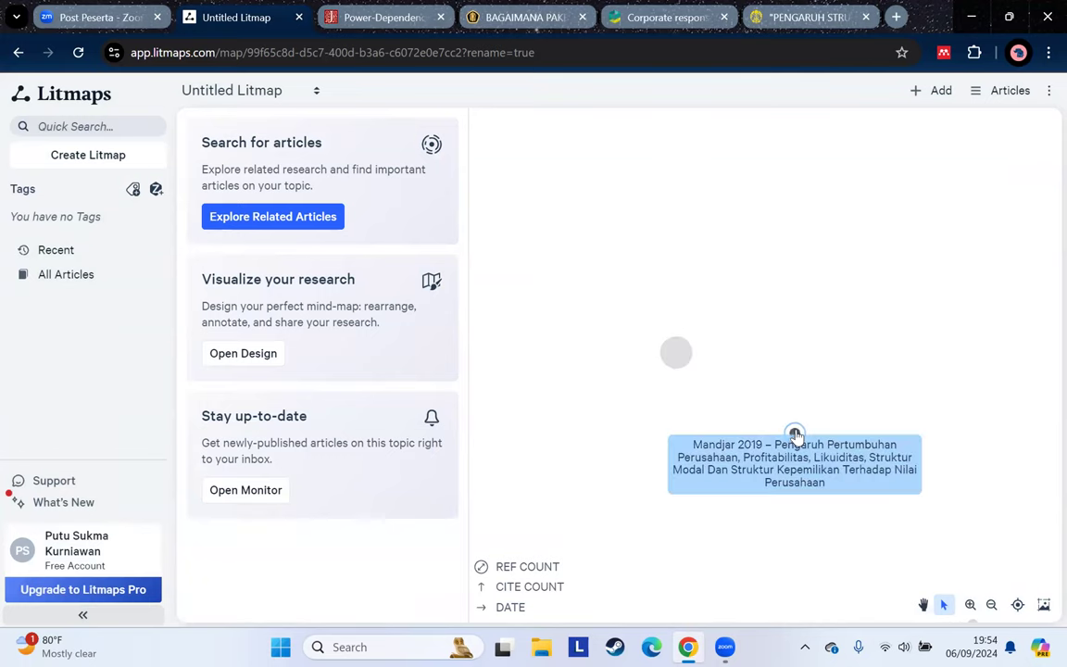
pyautogui.scroll(-3, 695, 397)
pyautogui.scroll(-3, 972, 472)
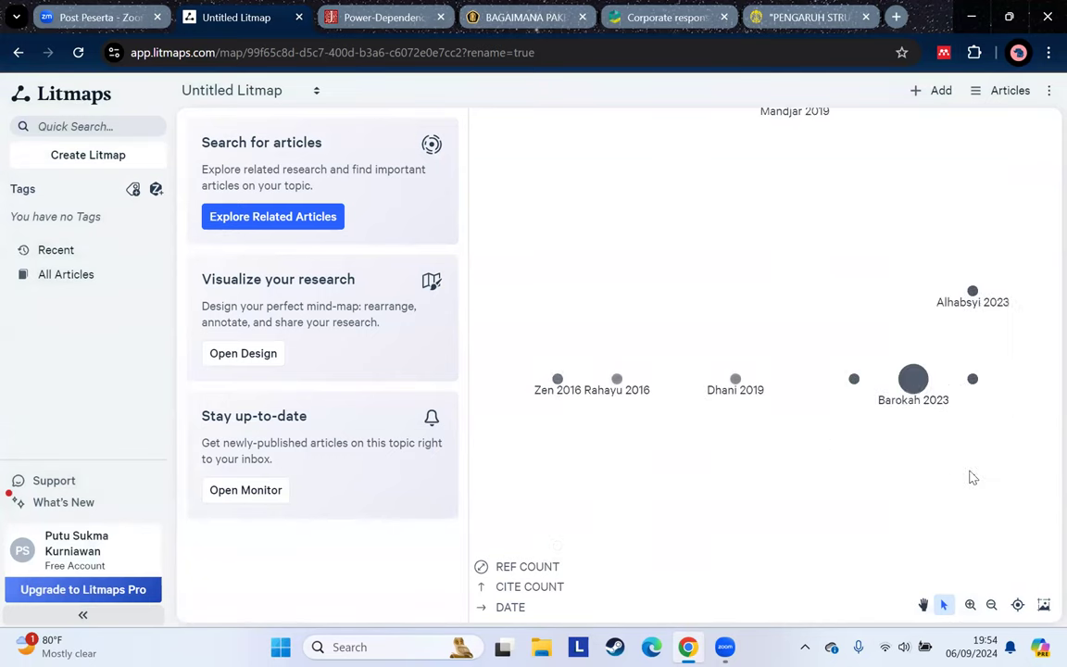
pyautogui.scroll(3, 805, 446)
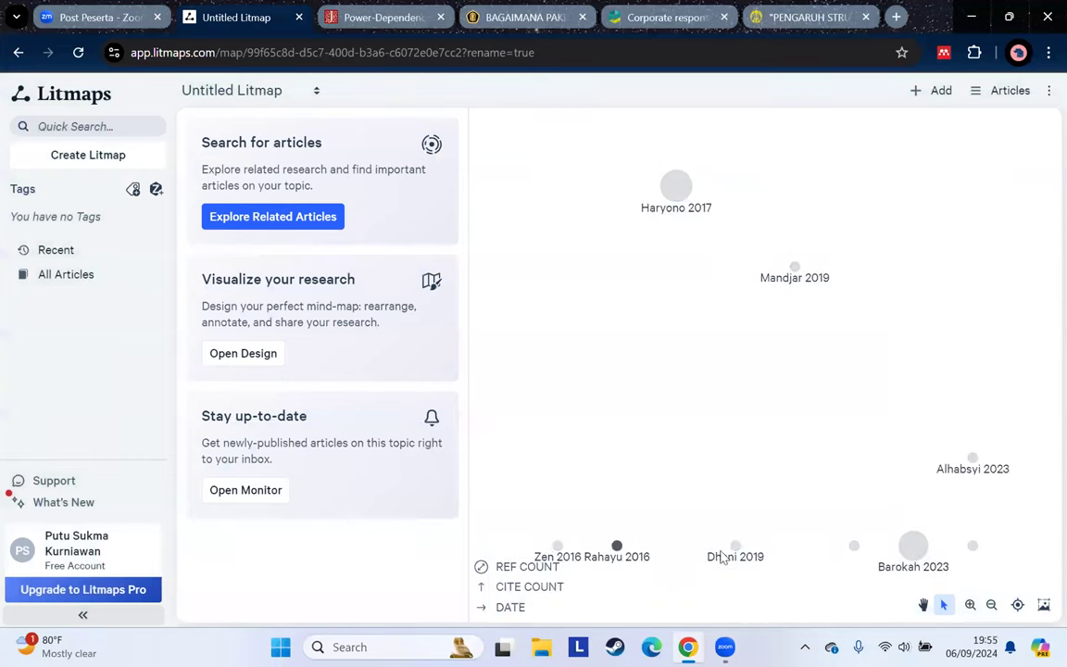
pyautogui.click(854, 547)
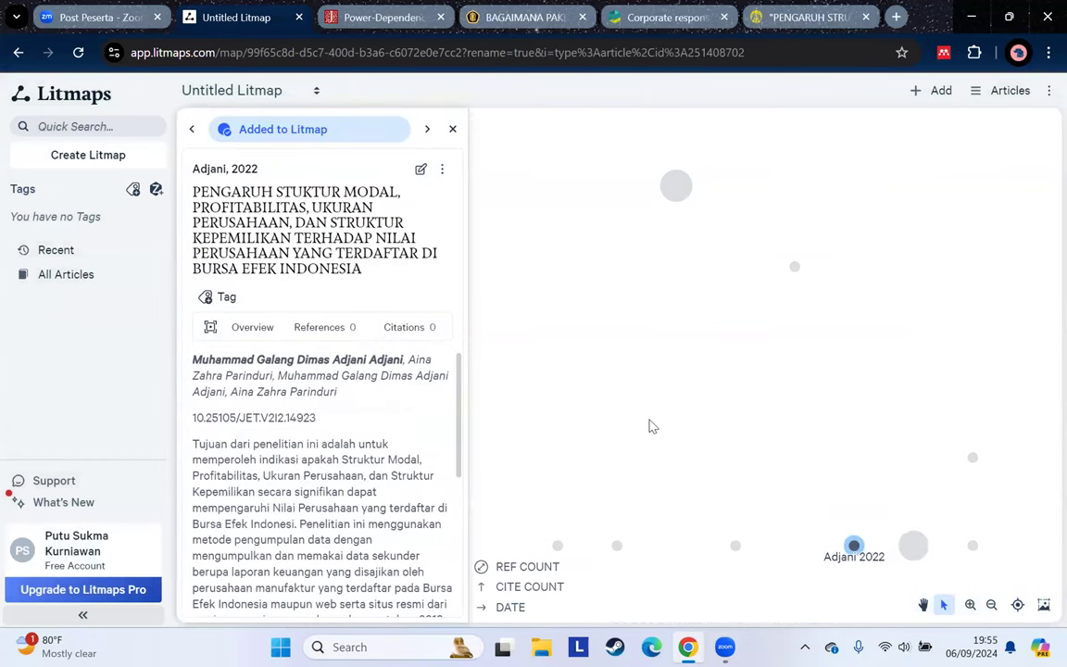
pyautogui.click(453, 130)
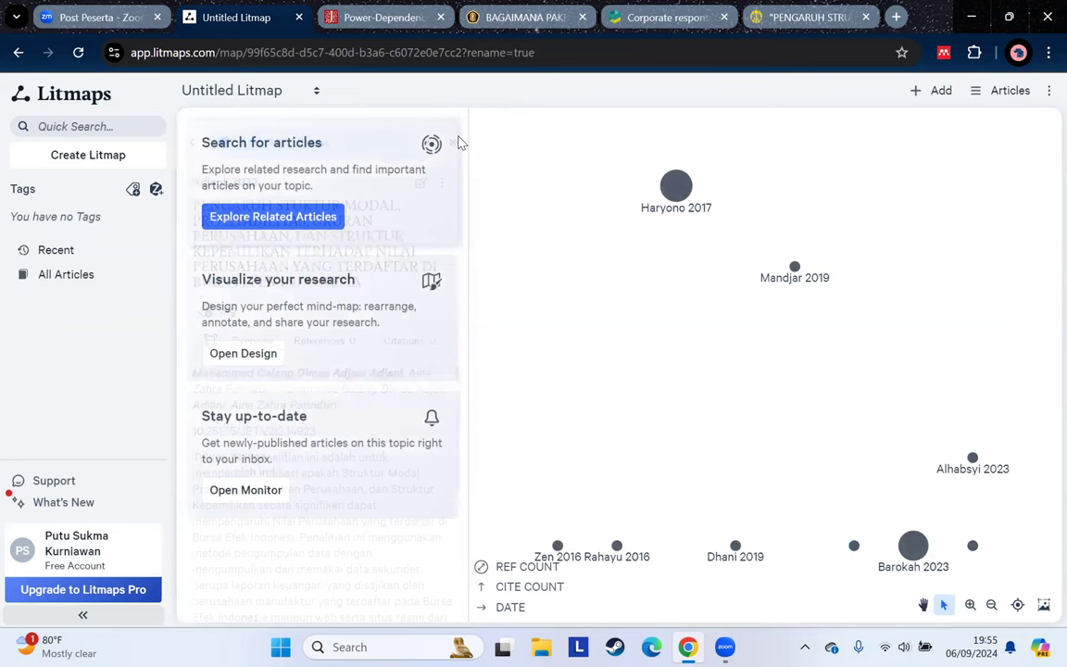
# Create a new empty Litmap by deleting the second-listed Untitled Litmap
pyautogui.click(317, 91)
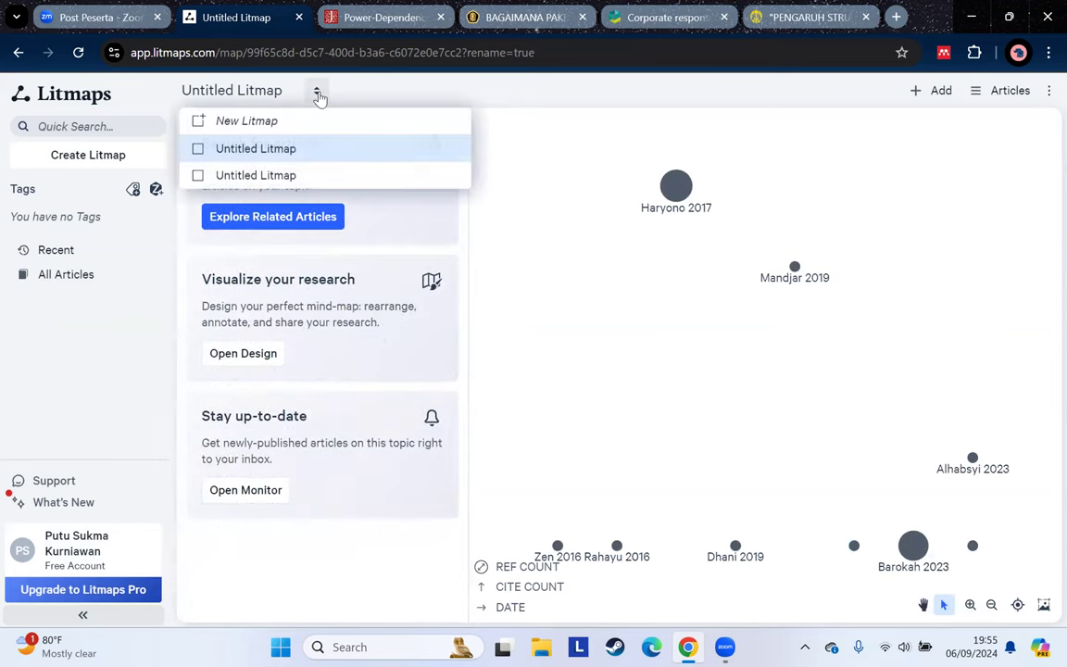
pyautogui.click(301, 122)
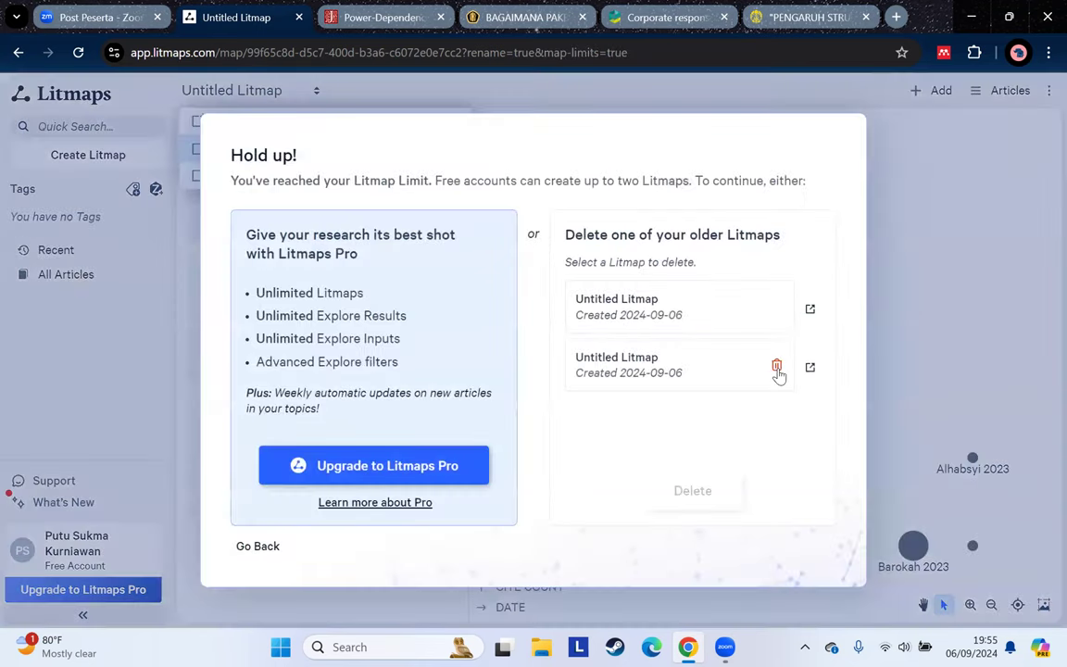
pyautogui.click(776, 369)
pyautogui.click(683, 491)
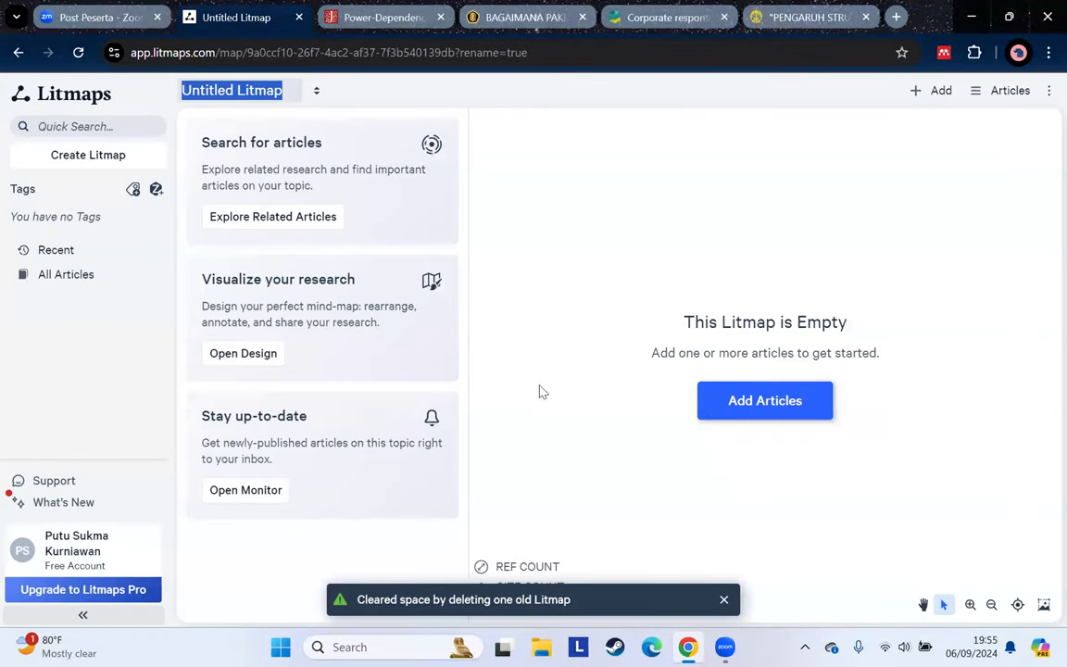
# Search for the Emerald article Corporate responsibility coalitions and the sustainability issues management capabilities of firms by its copied title, and clear the query
pyautogui.click(776, 408)
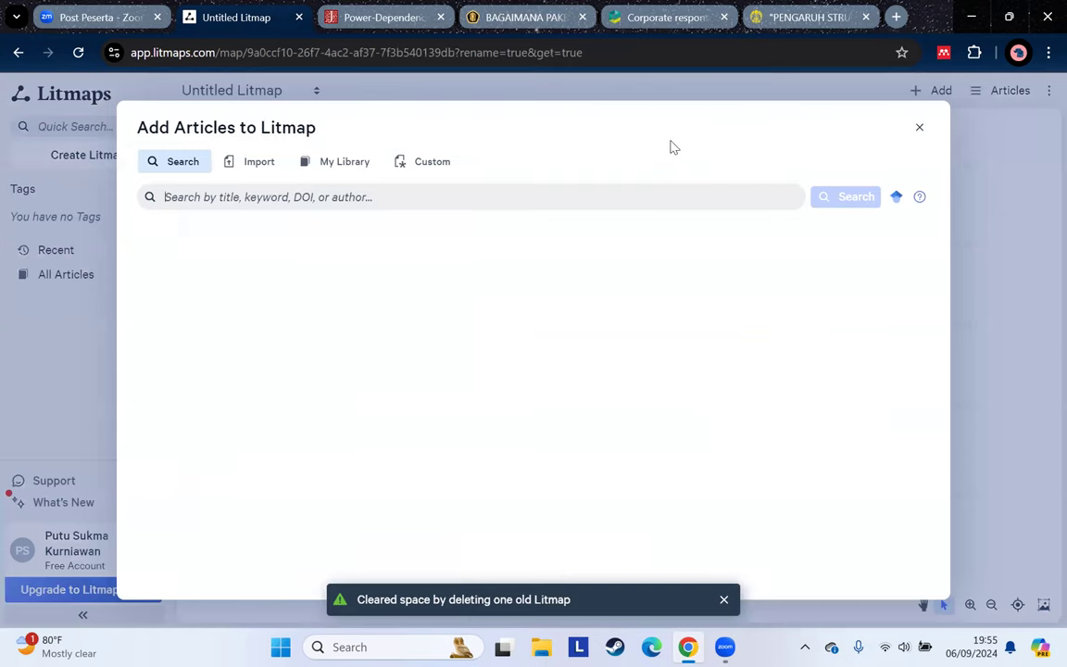
pyautogui.hotkey('ctrl', '5')
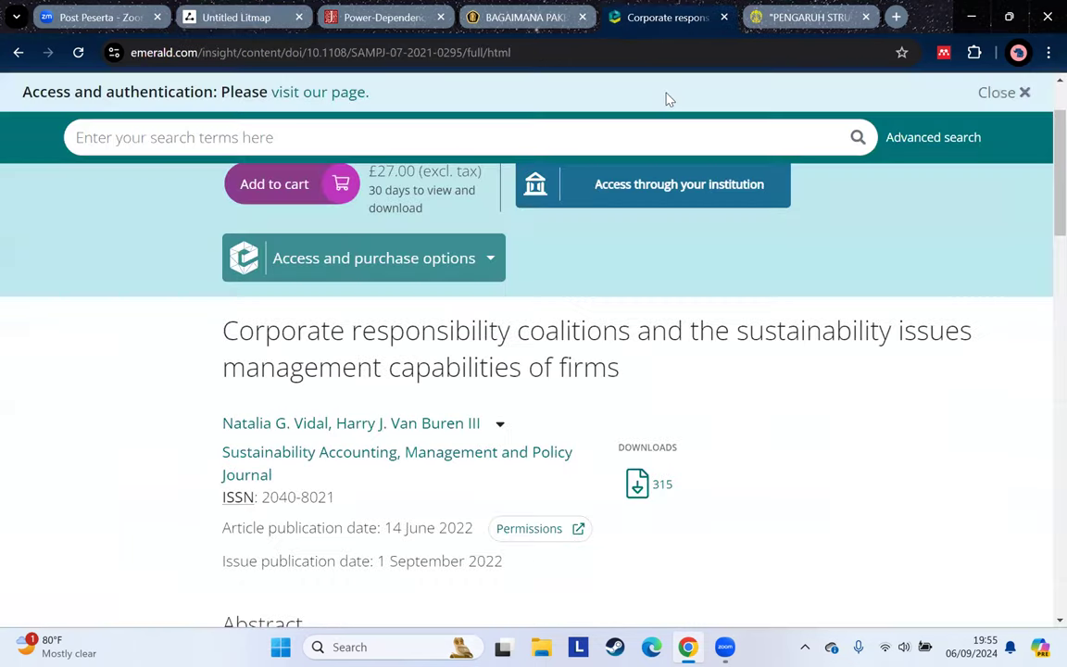
pyautogui.moveTo(226, 339); pyautogui.dragTo(656, 376)
pyautogui.rightClick(517, 371)
pyautogui.click(543, 382)
pyautogui.hotkey('ctrl', '2')
pyautogui.rightClick(312, 203)
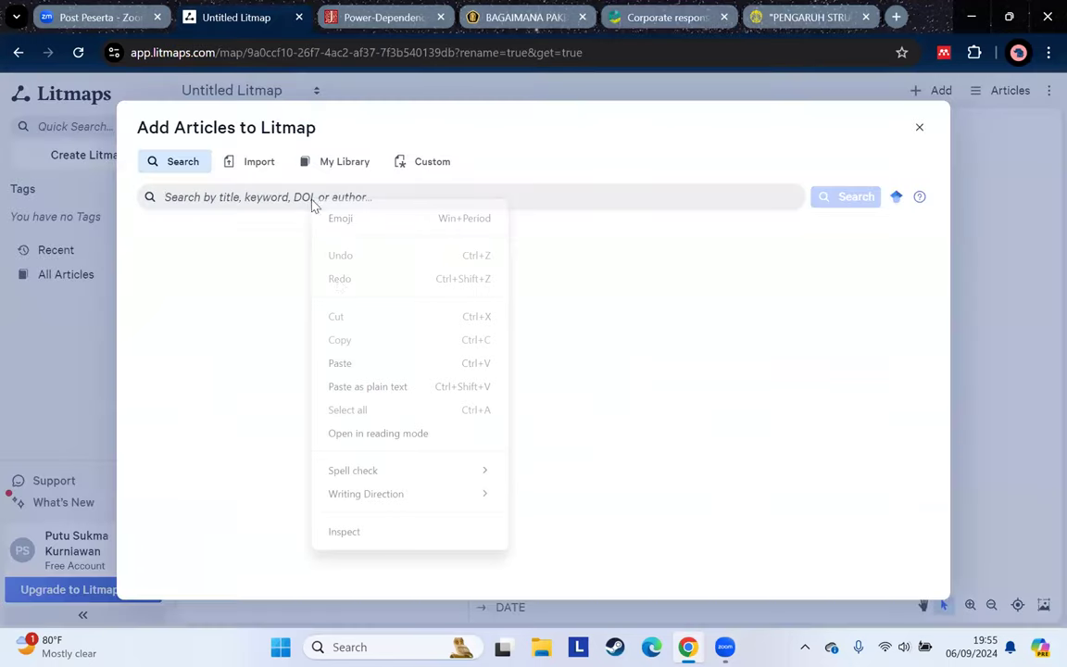
pyautogui.click(340, 363)
pyautogui.click(846, 200)
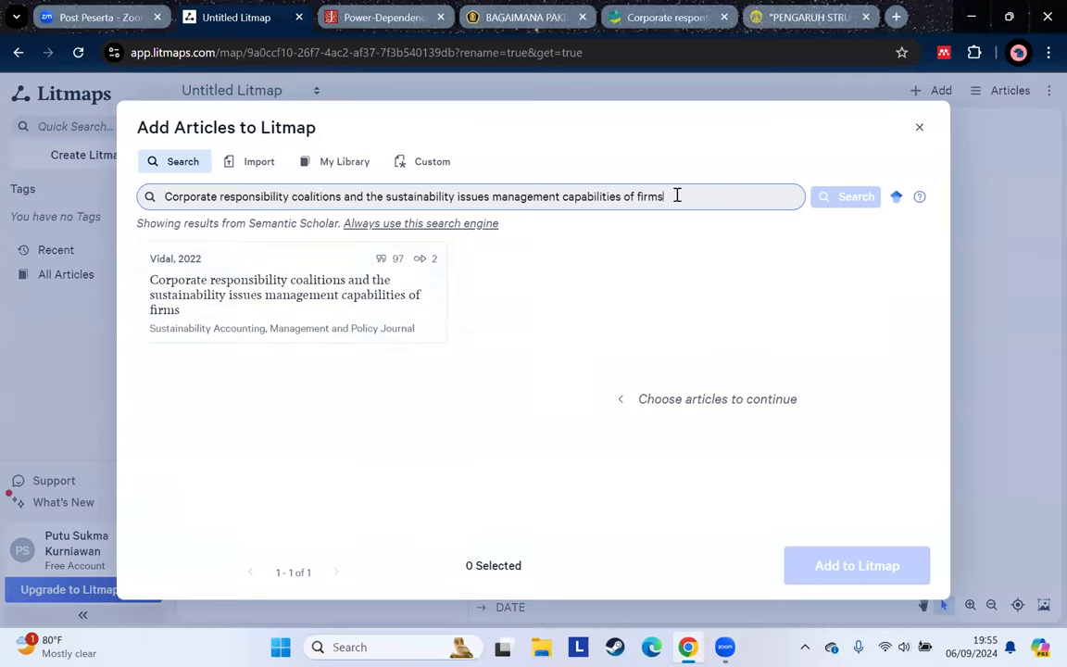
pyautogui.moveTo(677, 195); pyautogui.dragTo(138, 186)
pyautogui.press('BackSpace')
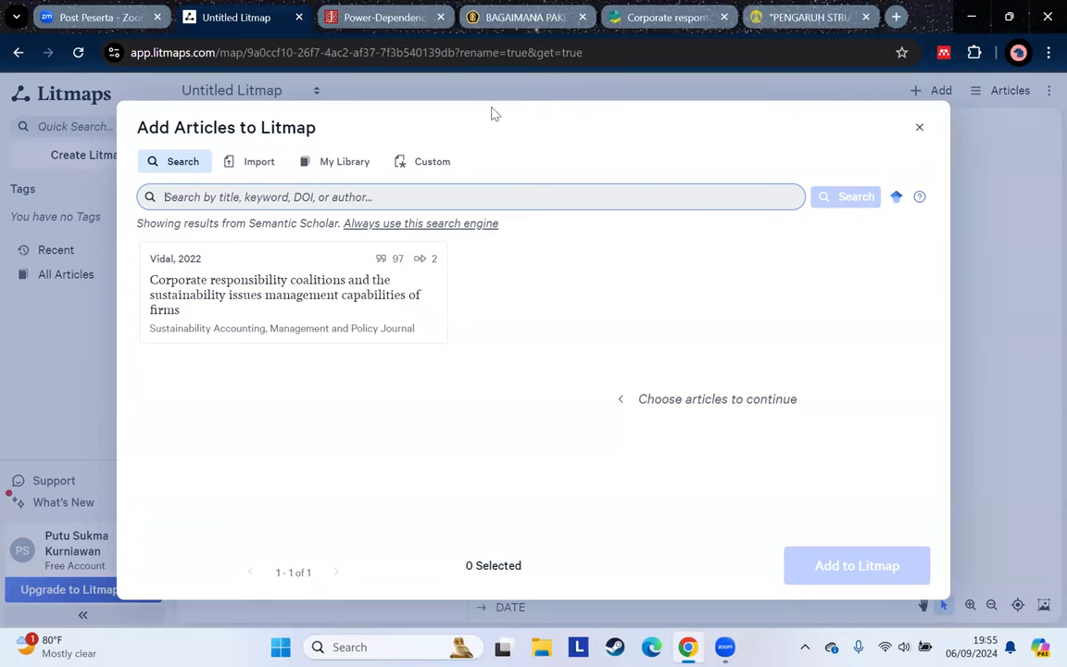
# Copy the title Cultural influences on the quality of corporate social responsibility disclosures: an examination of carbon disclosure from the Emerald journal issue, and search Litmaps for it
pyautogui.hotkey('ctrl', '5')
pyautogui.click(19, 52)
pyautogui.scroll(-6, 222, 454)
pyautogui.scroll(-1, 243, 490)
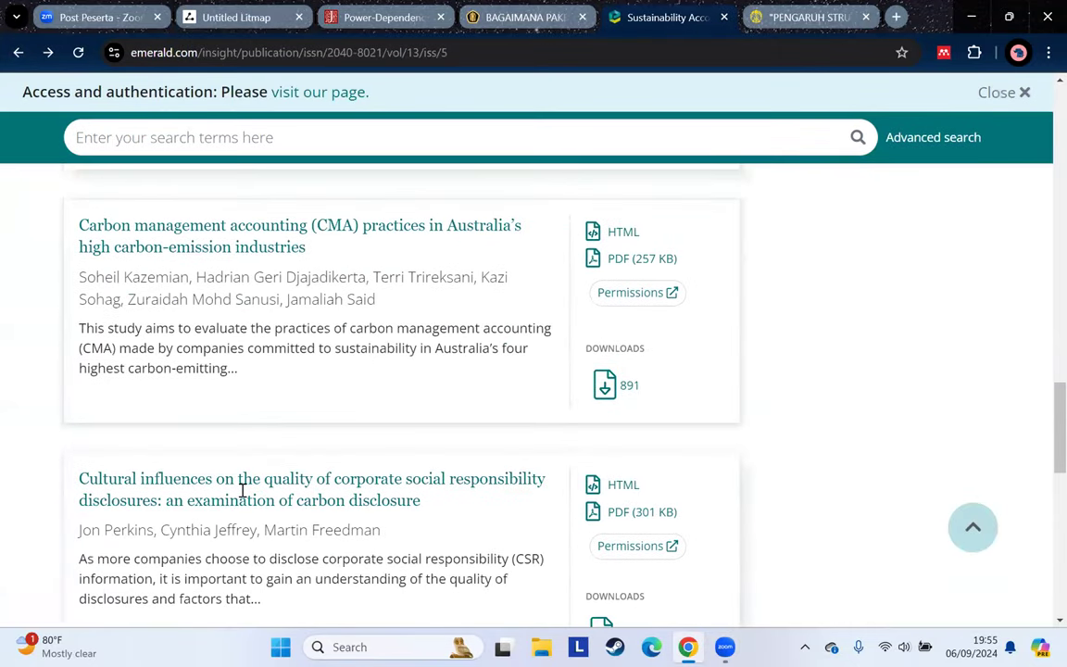
pyautogui.scroll(-1, 139, 519)
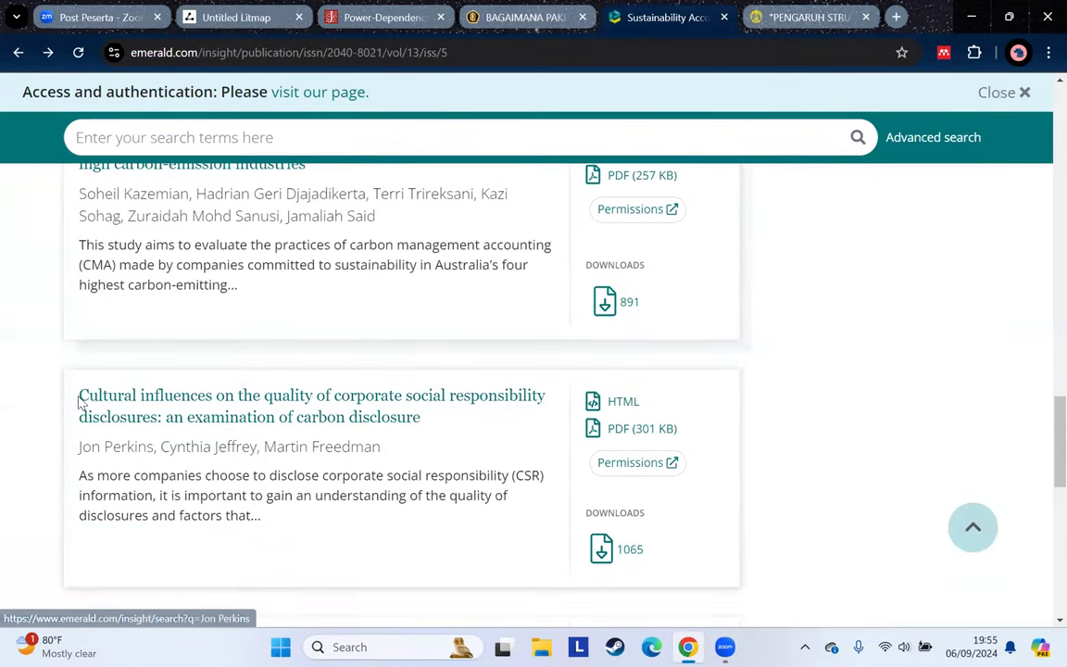
pyautogui.rightClick(354, 398)
pyautogui.click(382, 286)
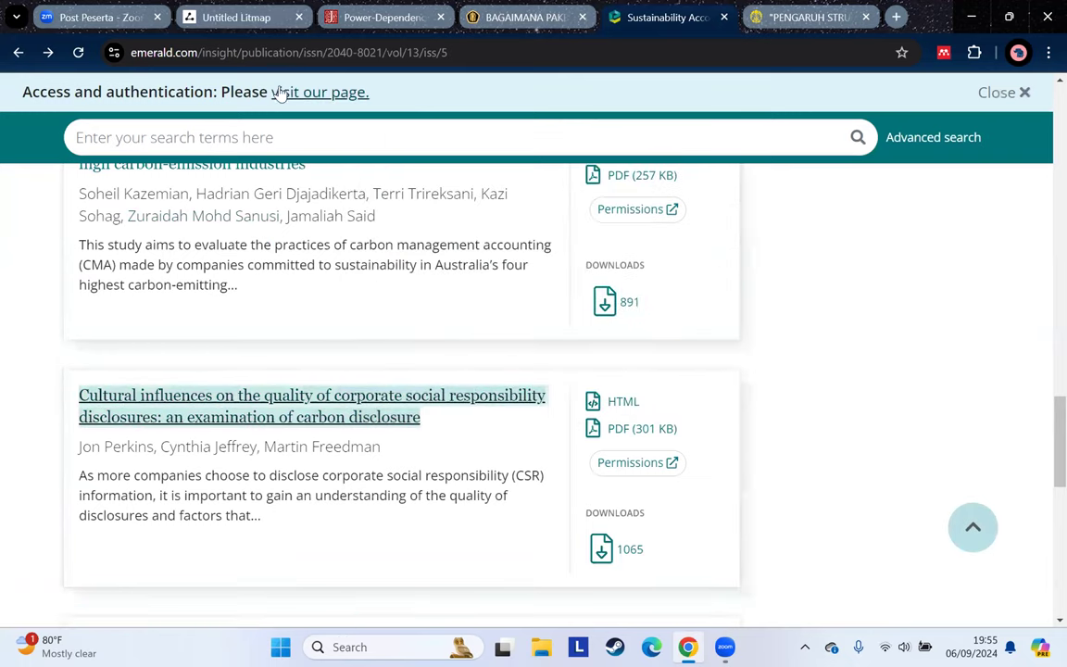
pyautogui.hotkey('ctrl', '2')
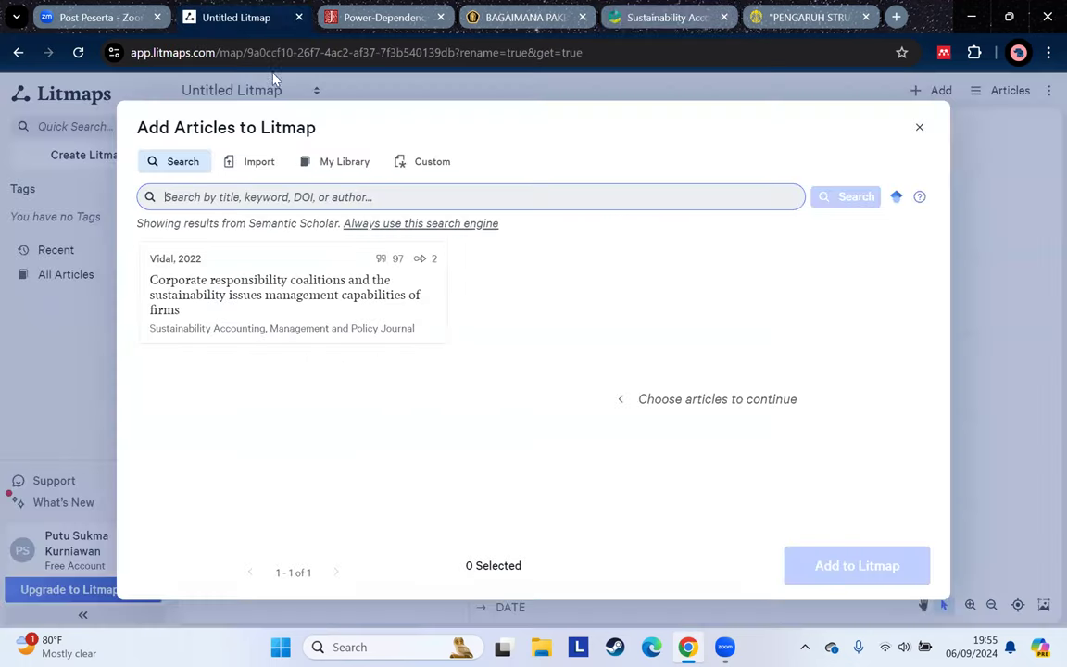
pyautogui.rightClick(387, 202)
pyautogui.click(410, 361)
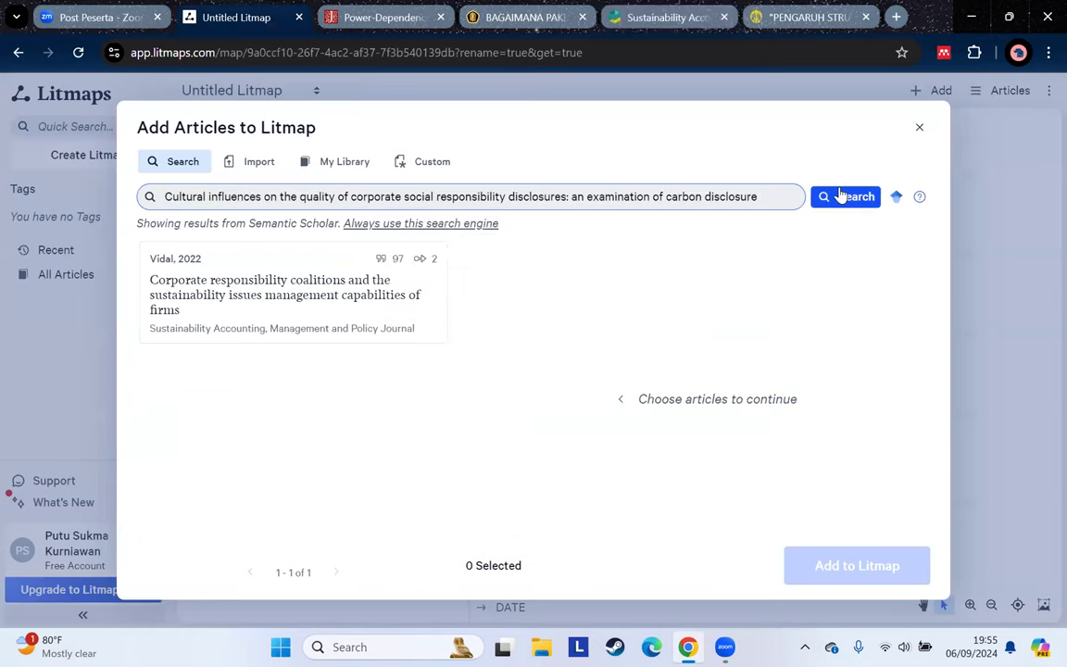
pyautogui.click(840, 197)
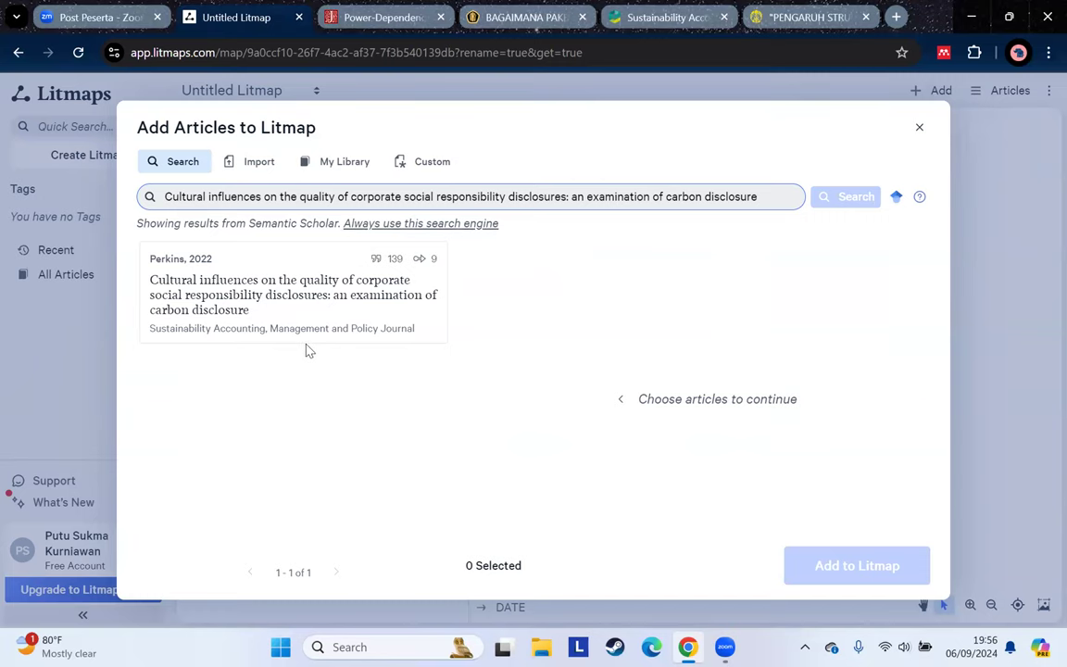
# Add the found 2022 carbon disclosure article to the Litmap, and open its details from the map
pyautogui.click(336, 279)
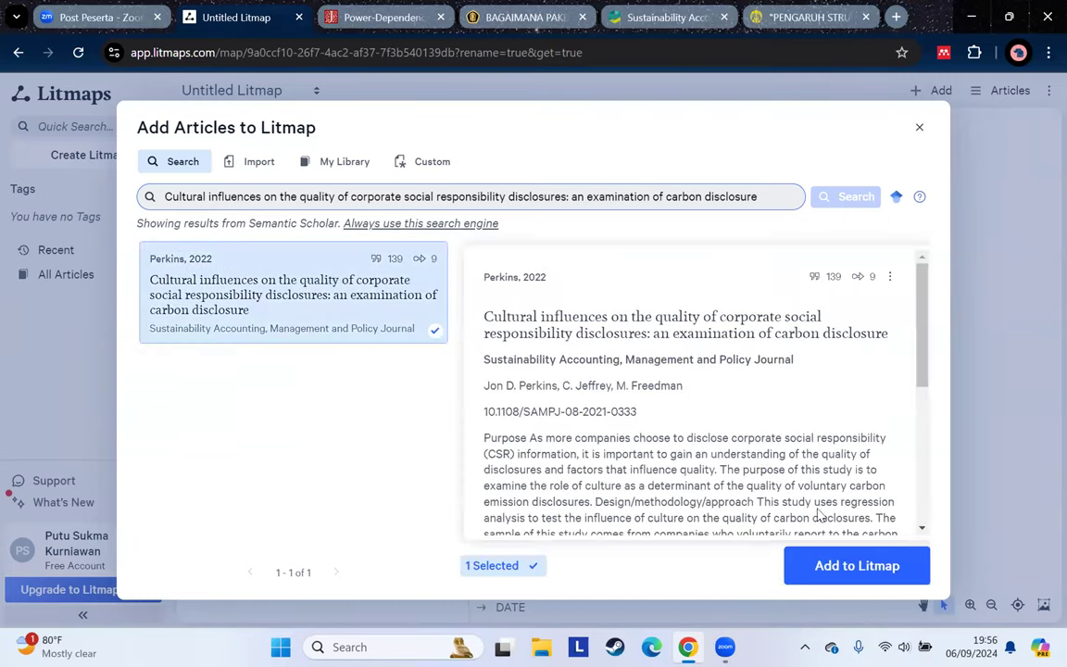
pyautogui.click(838, 577)
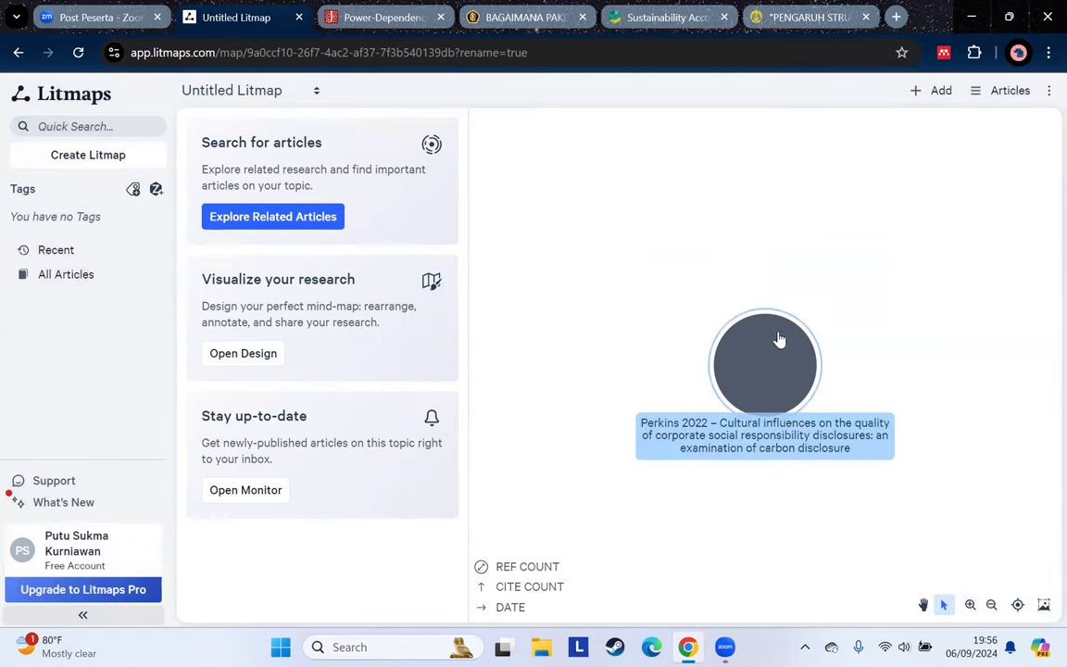
pyautogui.click(793, 382)
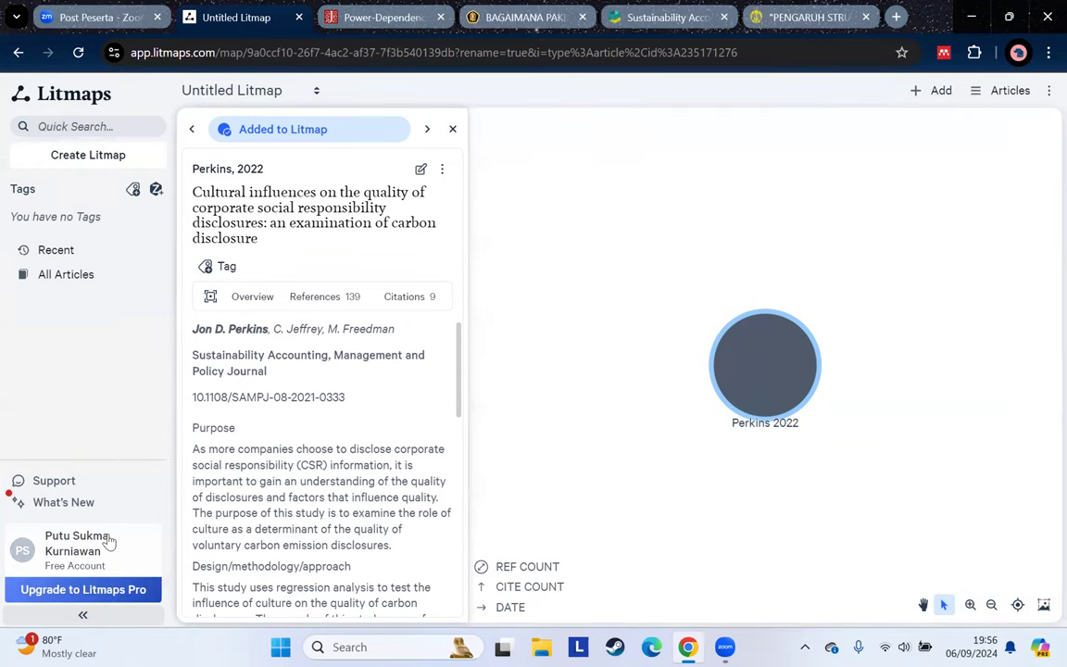
# Close the carbon disclosure article's details and explore articles related to it
pyautogui.click(453, 131)
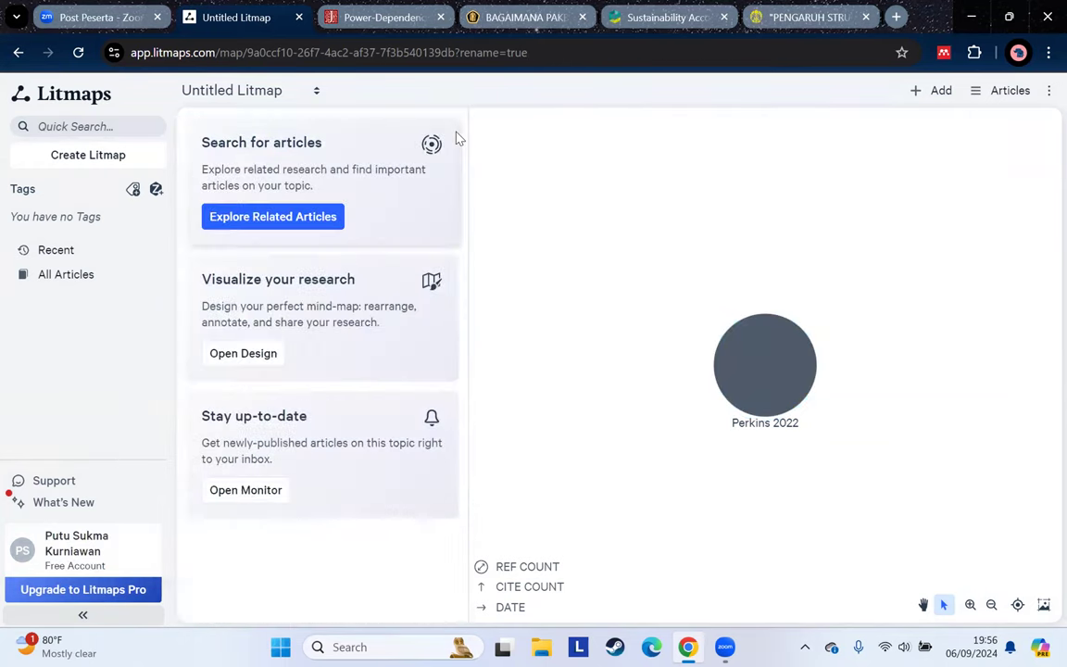
pyautogui.click(282, 220)
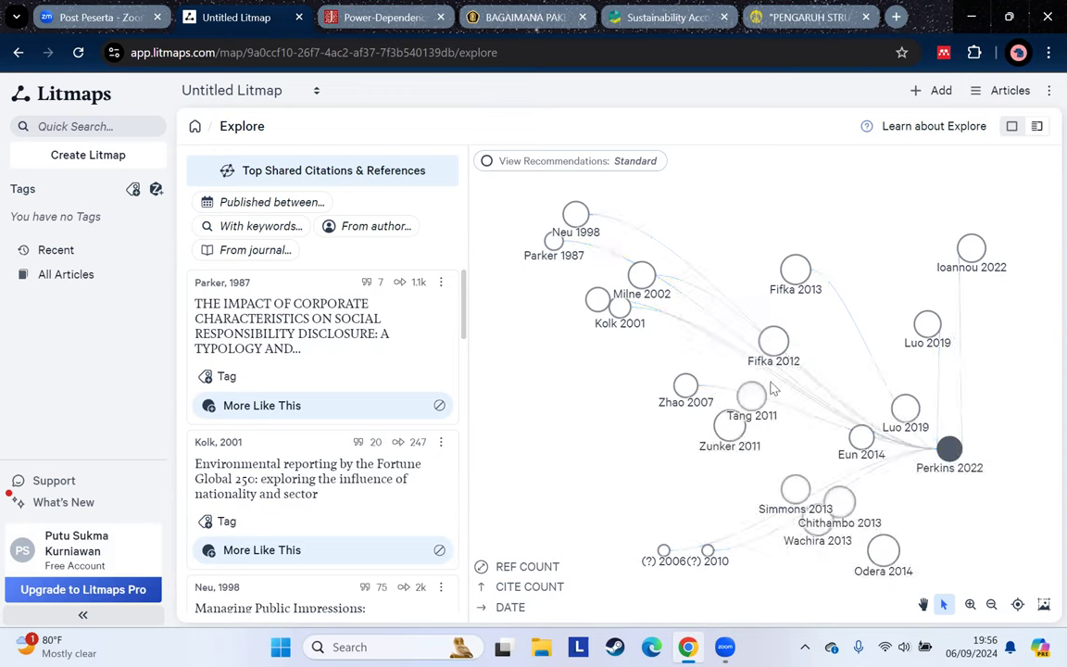
# Copy the title Corporate responsibility coalitions and the sustainability issues management capabilities of firms from the Emerald issue, and search for it in Litmaps' article-adding dialog
pyautogui.click(940, 91)
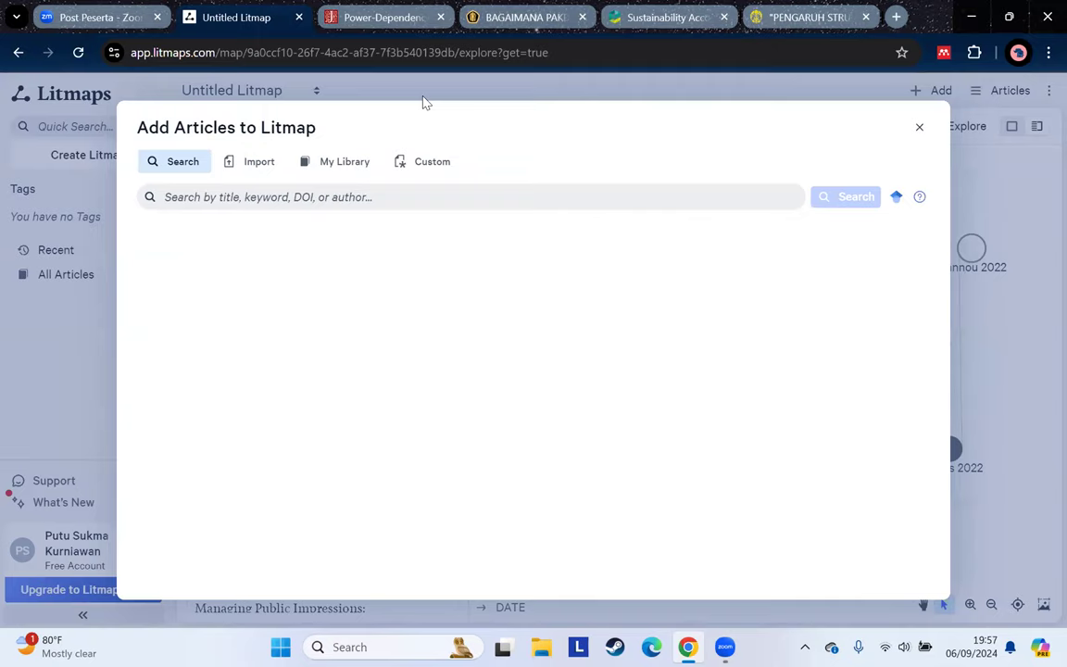
pyautogui.hotkey('ctrl', '5')
pyautogui.scroll(-5, 412, 387)
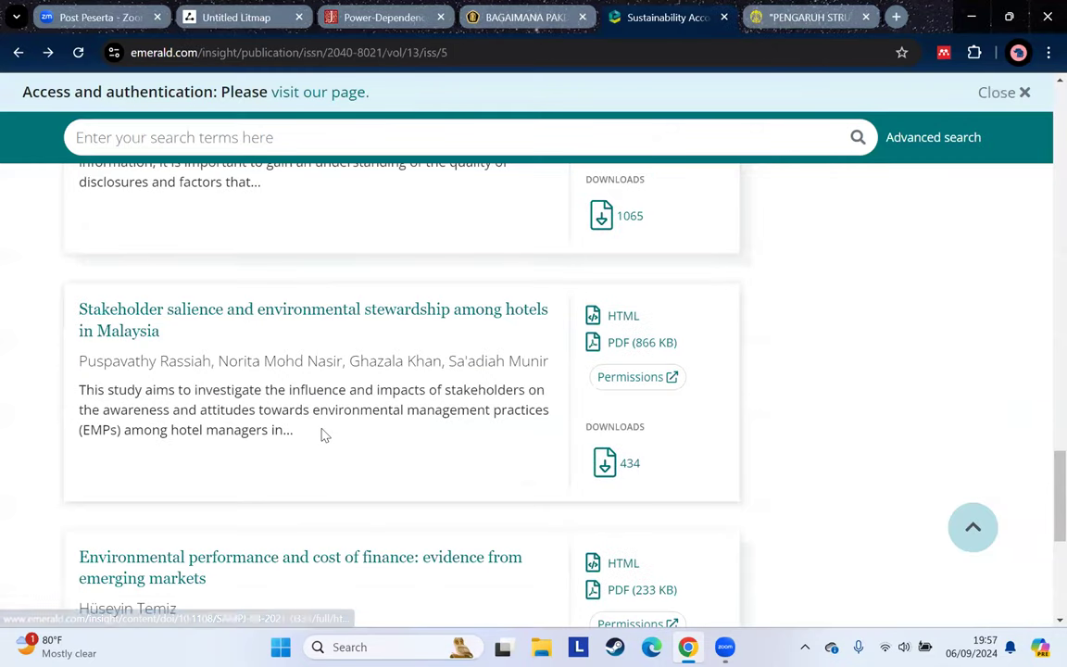
pyautogui.scroll(-3, 345, 460)
pyautogui.scroll(6, 345, 460)
pyautogui.scroll(5, 370, 350)
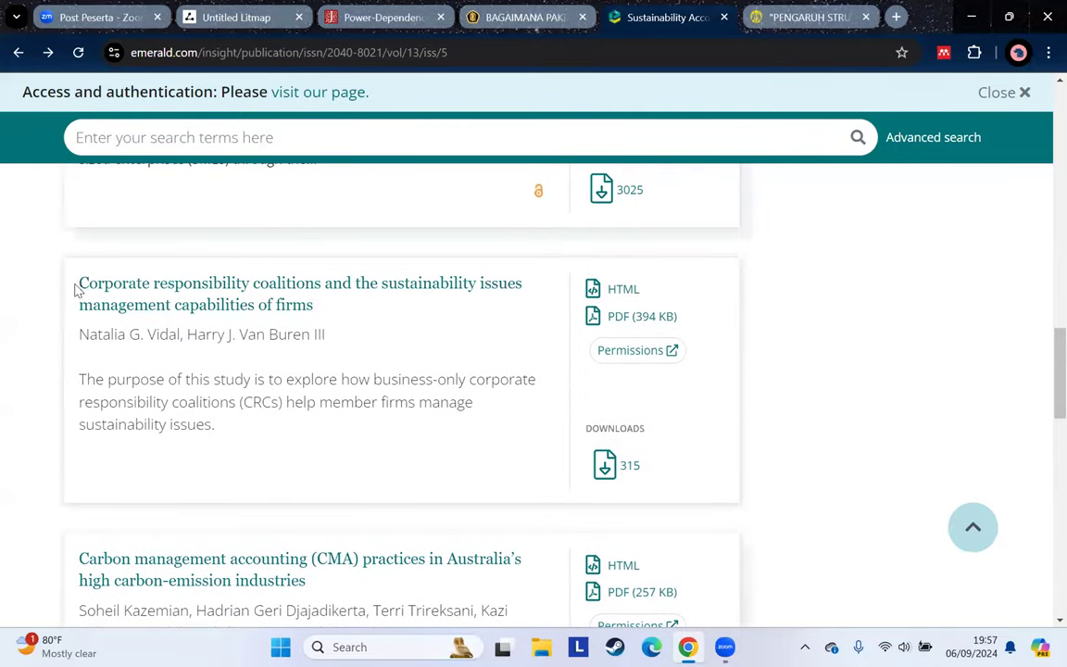
pyautogui.moveTo(76, 286); pyautogui.dragTo(370, 305)
pyautogui.rightClick(266, 305)
pyautogui.click(287, 312)
pyautogui.click(232, 16)
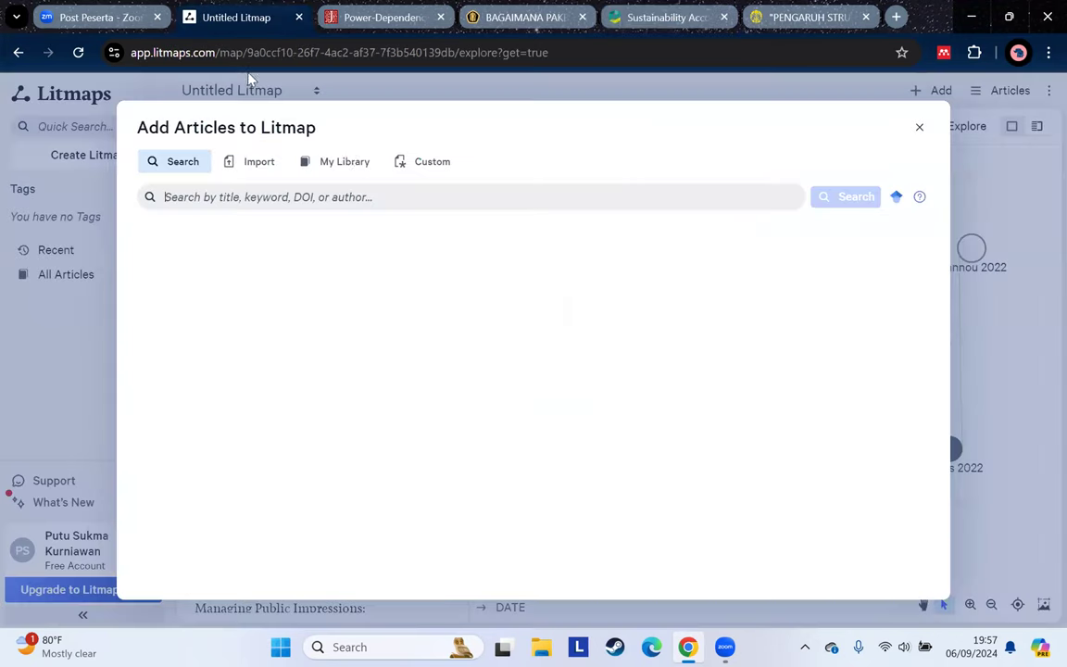
pyautogui.rightClick(343, 199)
pyautogui.click(371, 363)
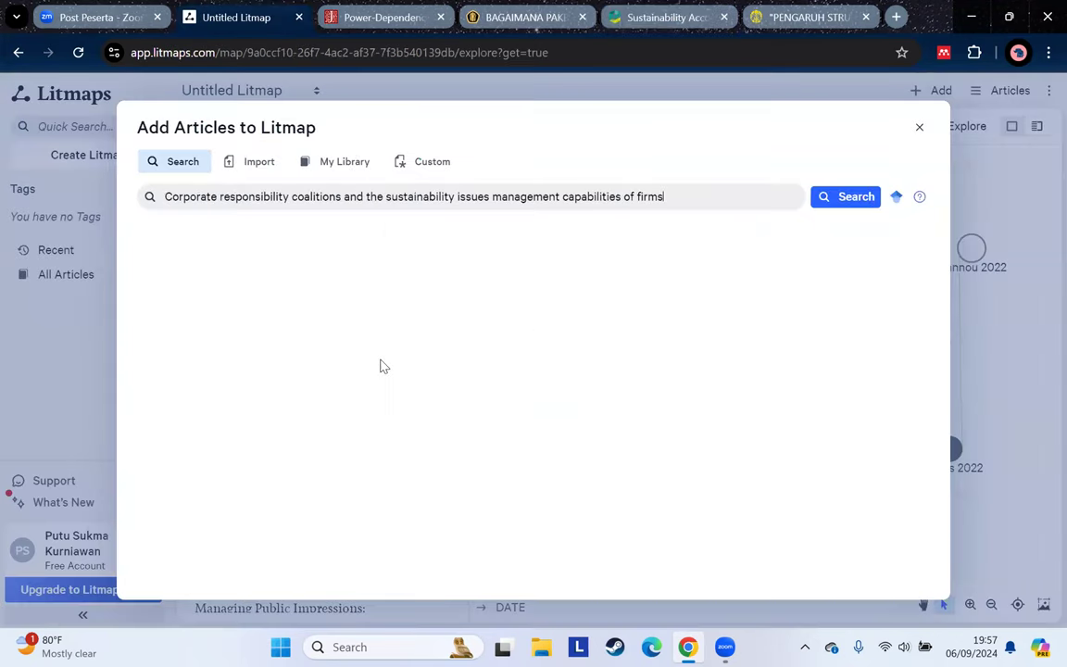
pyautogui.click(860, 197)
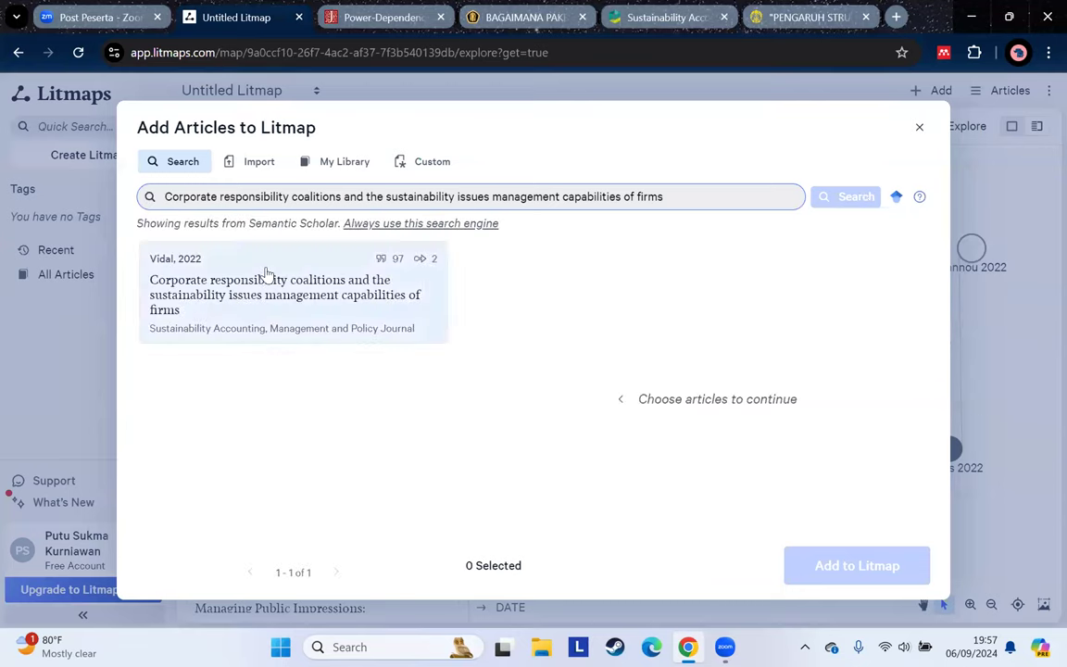
# Add the found 2022 corporate responsibility coalitions article to the Litmap, and load the updated related-article results
pyautogui.click(266, 271)
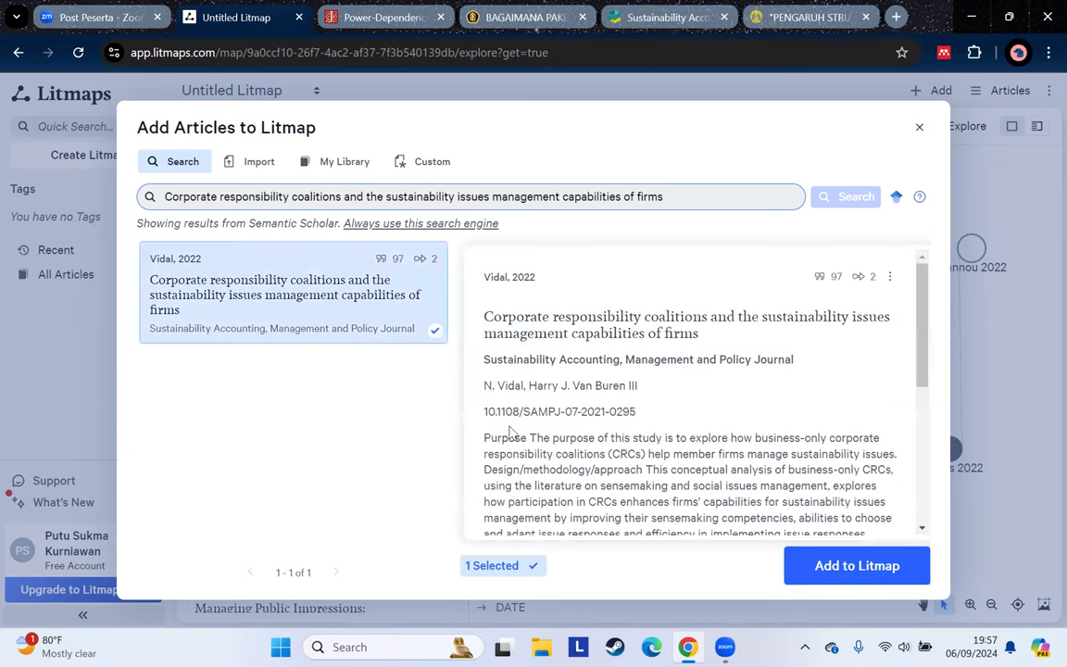
pyautogui.click(821, 567)
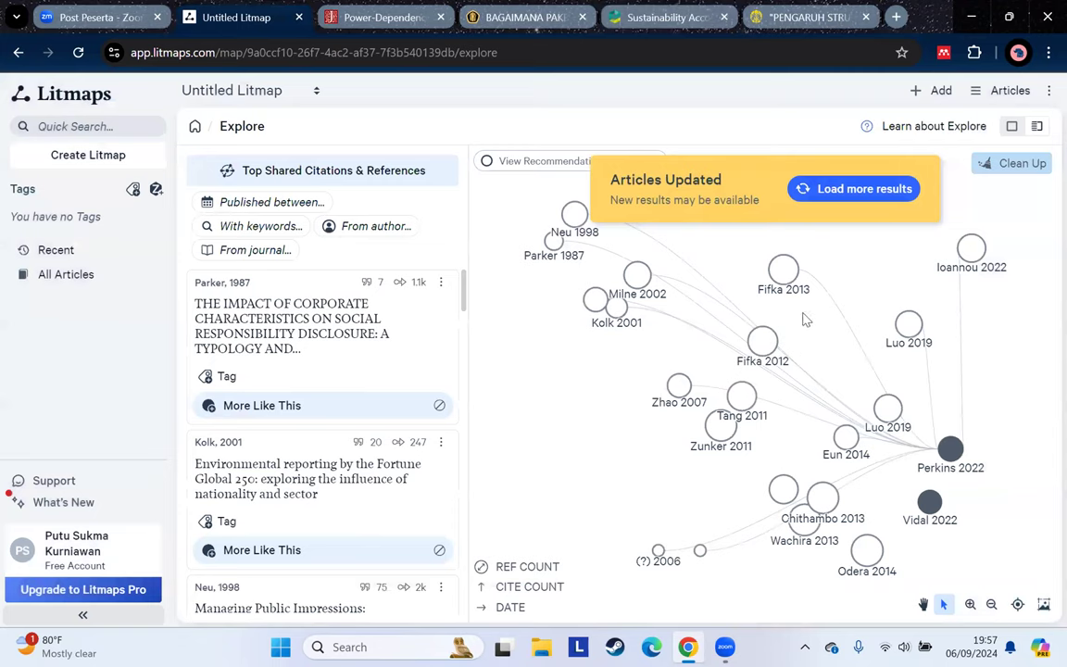
pyautogui.click(864, 188)
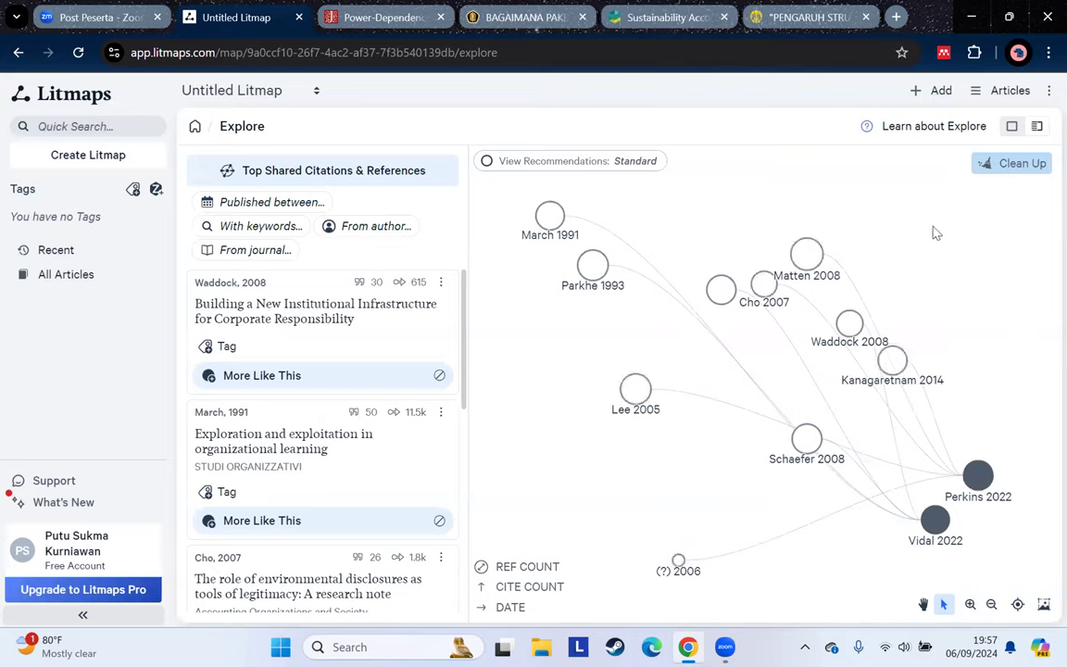
# Copy the title Assessing the impact of environmental accounting research: evidence from citation and journal data from the Emerald issue, and search for it in Litmaps
pyautogui.click(935, 90)
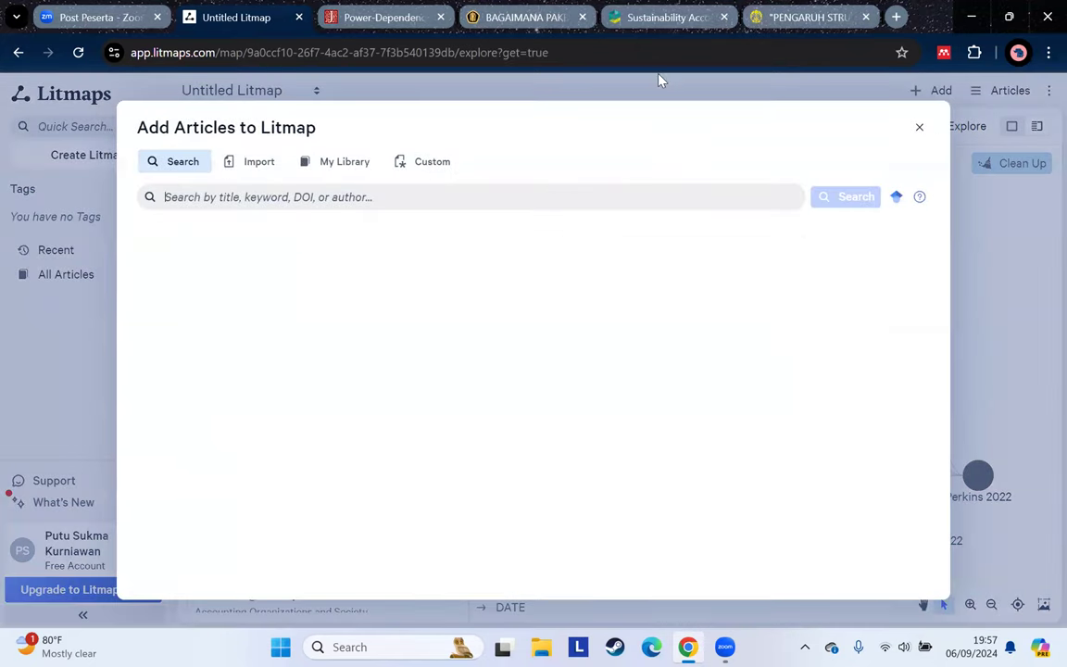
pyautogui.hotkey('ctrl', '5')
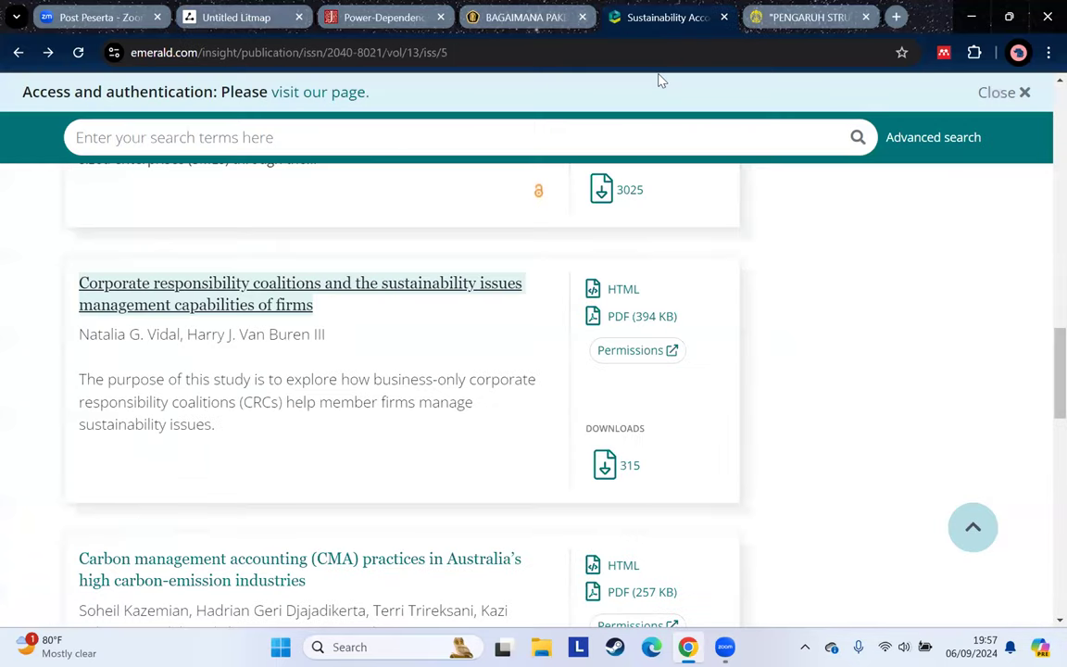
pyautogui.scroll(6, 411, 511)
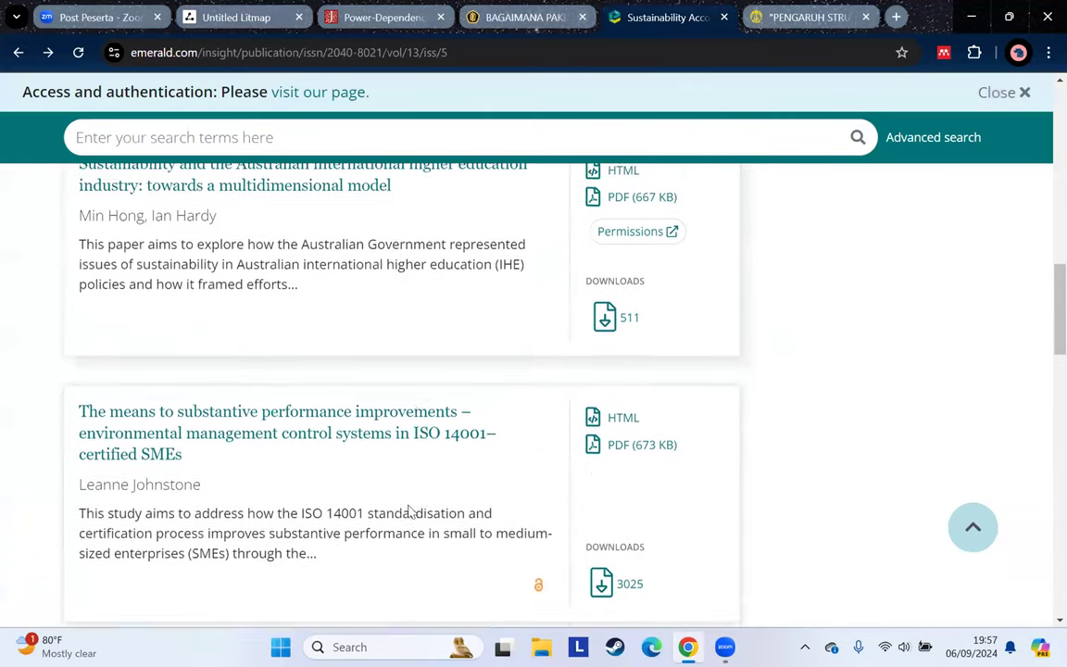
pyautogui.scroll(5, 412, 512)
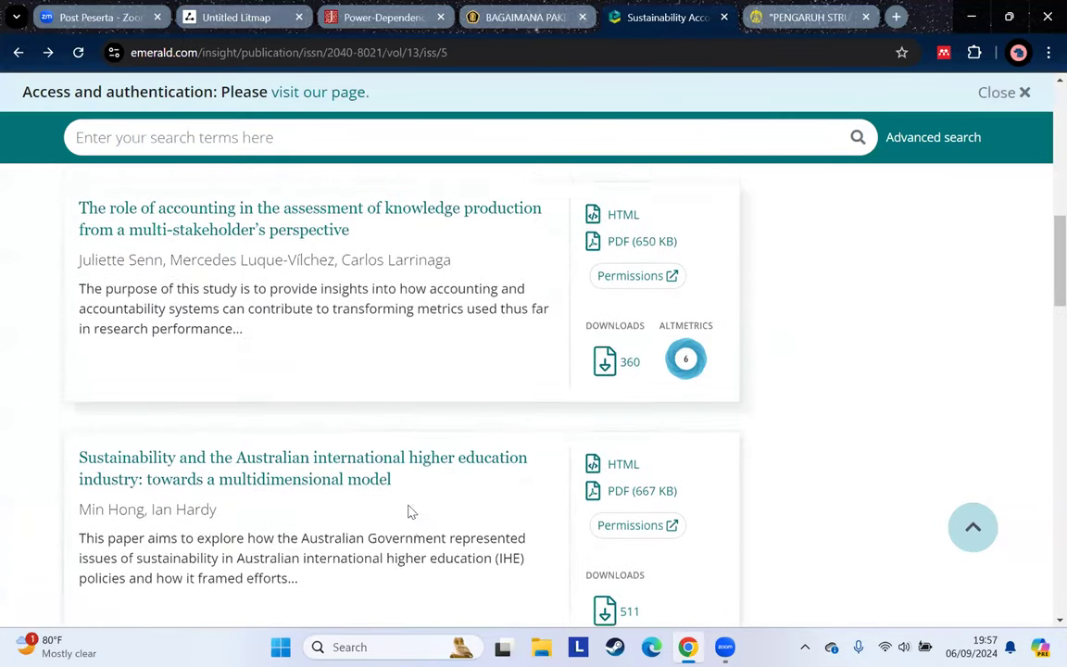
pyautogui.scroll(3, 411, 511)
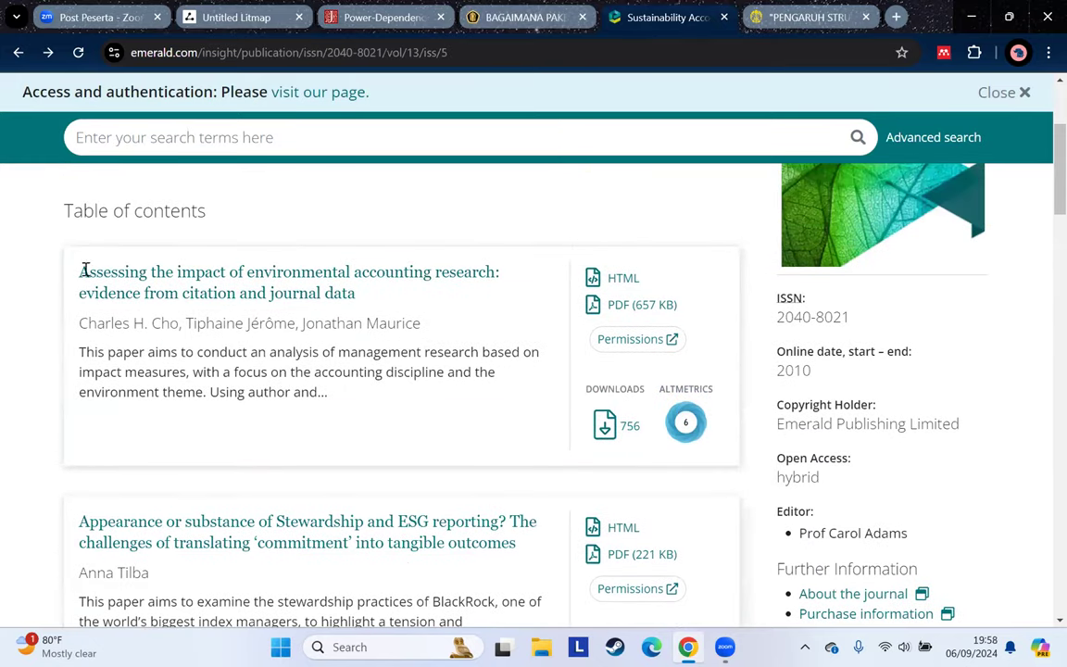
pyautogui.moveTo(84, 269); pyautogui.dragTo(356, 295)
pyautogui.rightClick(319, 295)
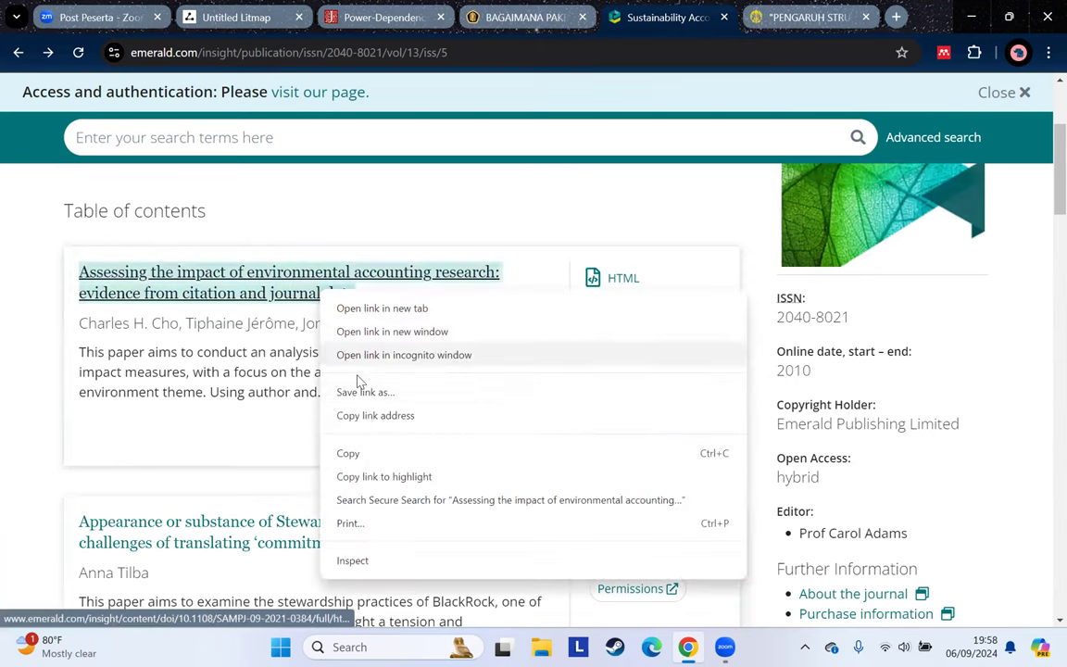
pyautogui.click(348, 453)
pyautogui.click(236, 16)
pyautogui.rightClick(323, 199)
pyautogui.click(369, 363)
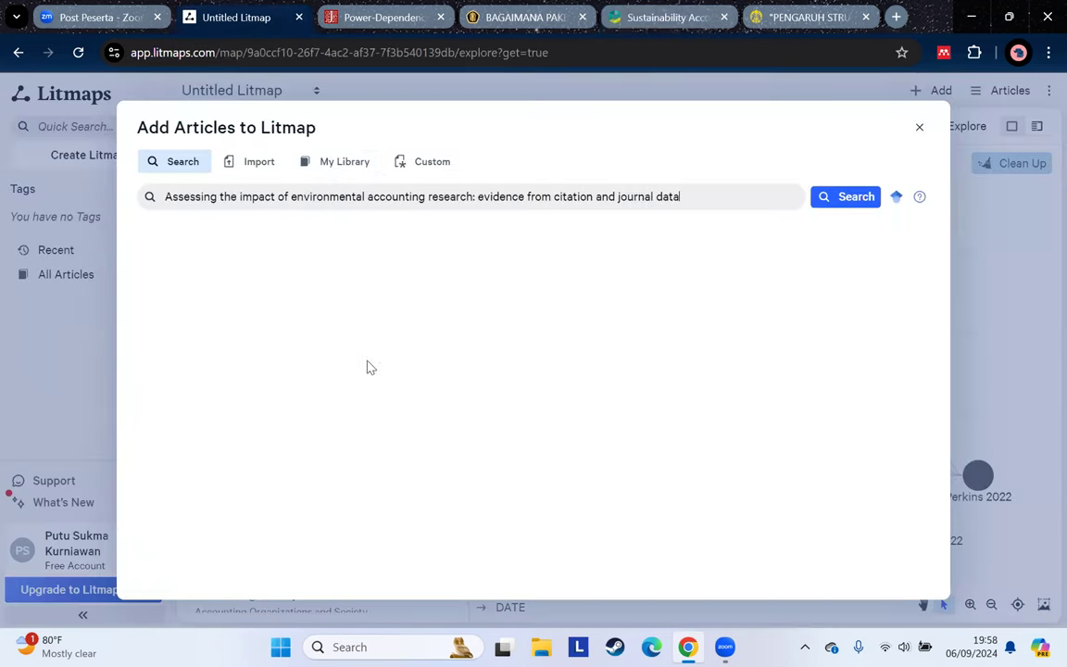
pyautogui.click(850, 199)
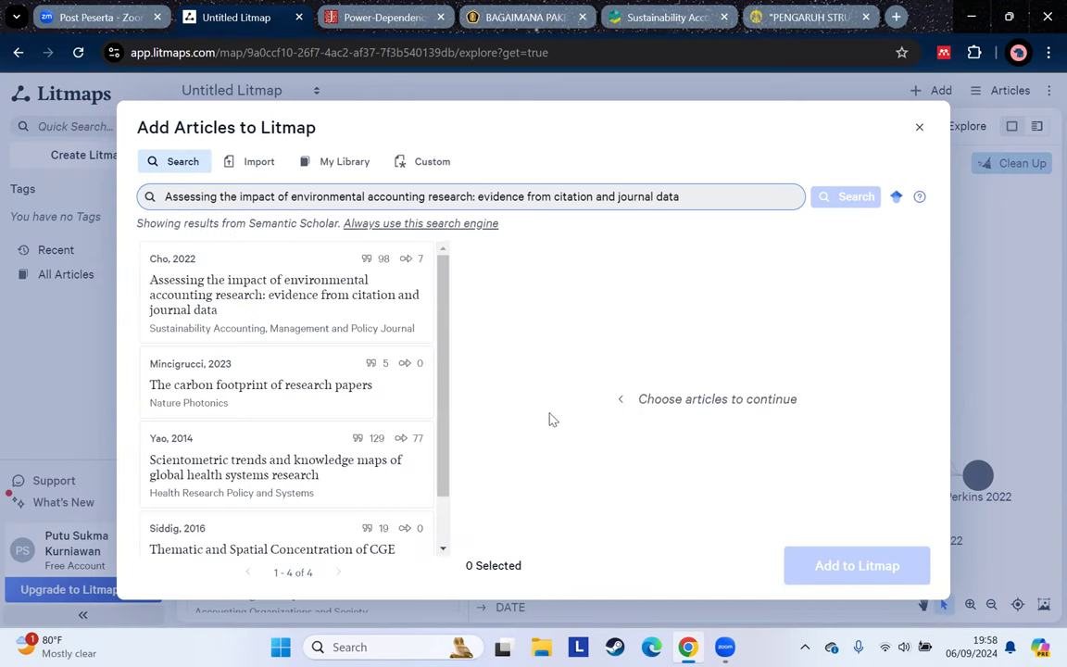
# Select all four articles in the search results and add them to the Litmap
pyautogui.scroll(-1, 449, 387)
pyautogui.moveTo(448, 386); pyautogui.dragTo(449, 315)
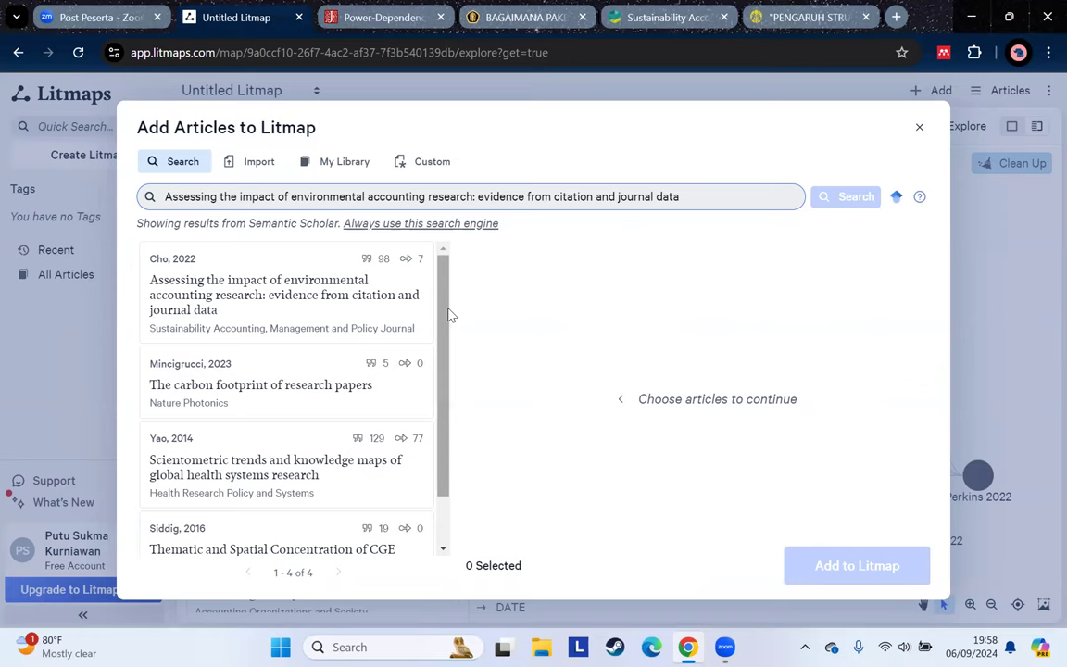
pyautogui.click(285, 283)
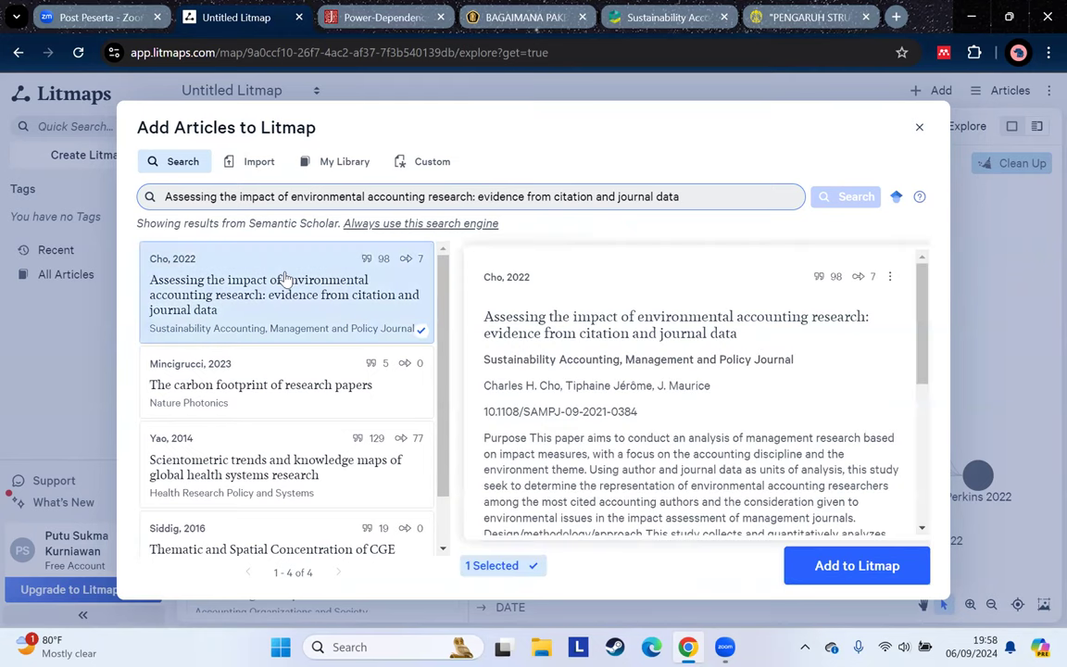
pyautogui.click(288, 381)
pyautogui.moveTo(440, 417); pyautogui.dragTo(442, 517)
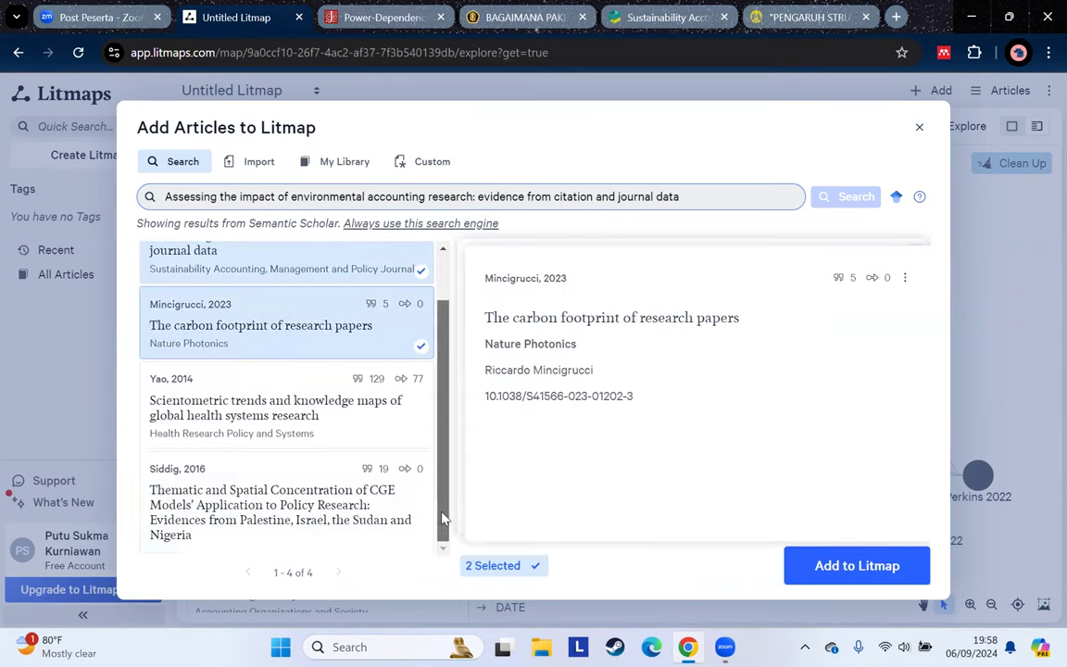
pyautogui.click(329, 424)
pyautogui.click(312, 503)
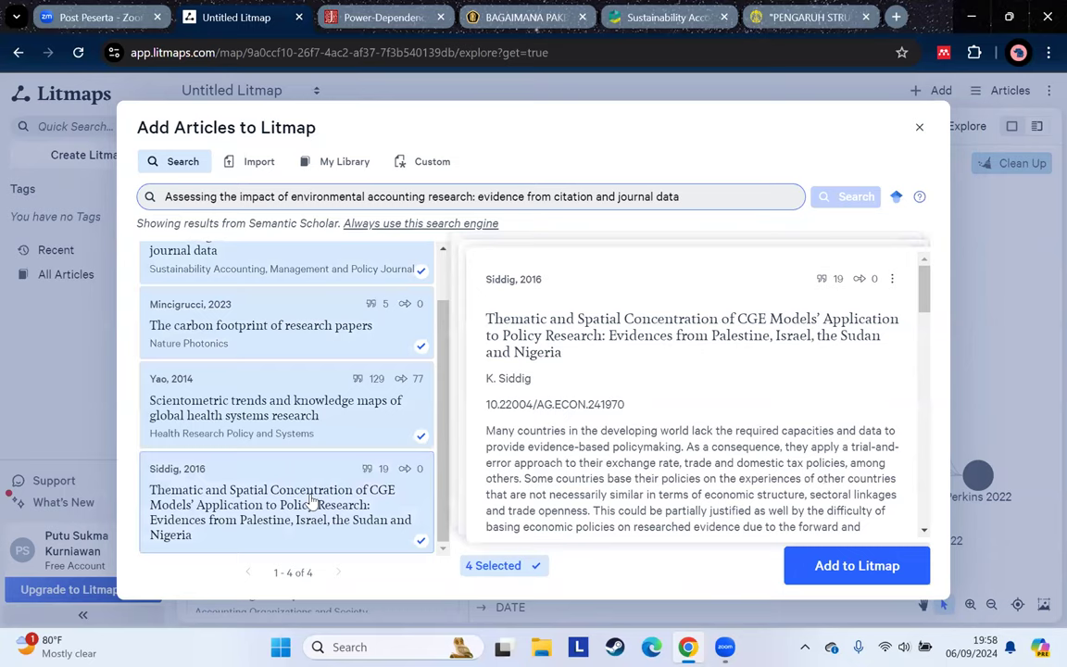
pyautogui.click(821, 572)
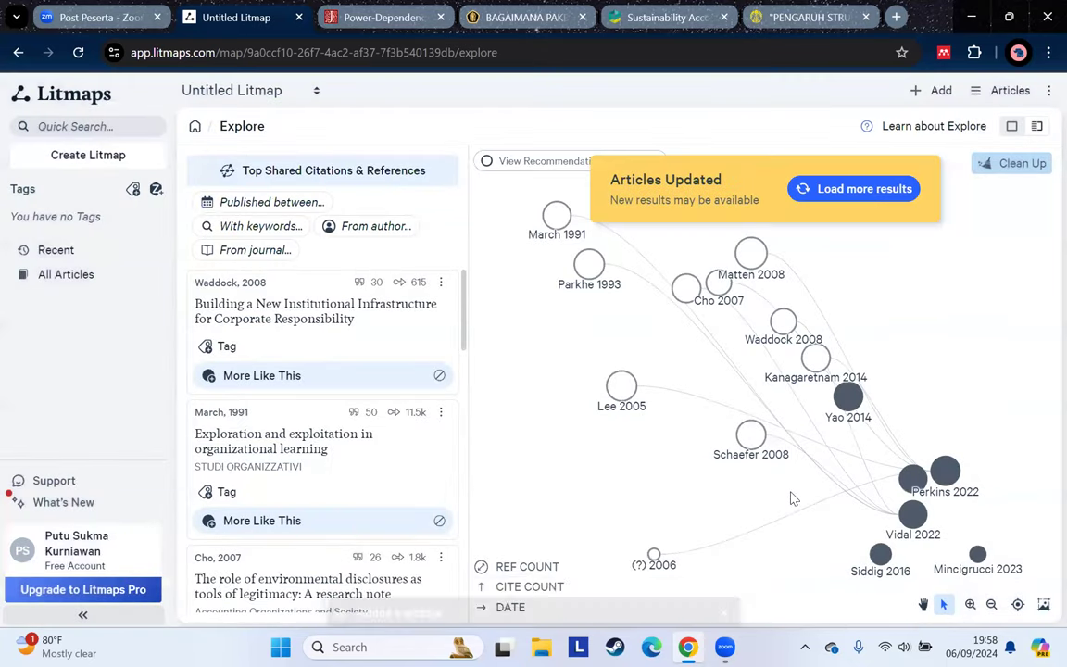
# Load the updated related-article results for the enlarged Litmap and look over the map
pyautogui.scroll(-2, 945, 405)
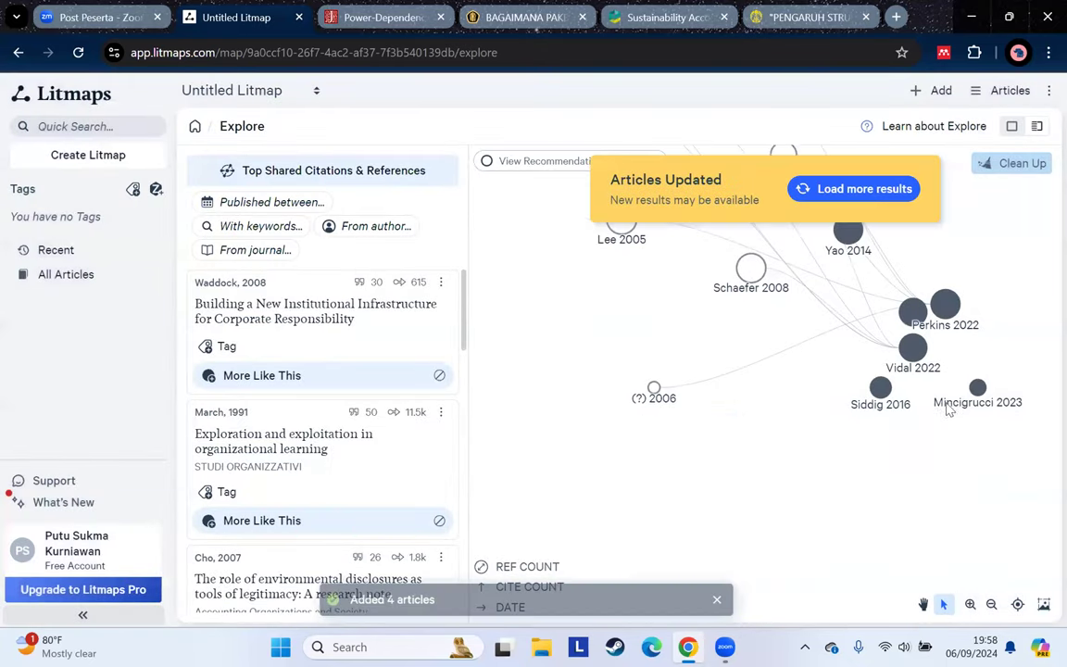
pyautogui.scroll(1, 947, 409)
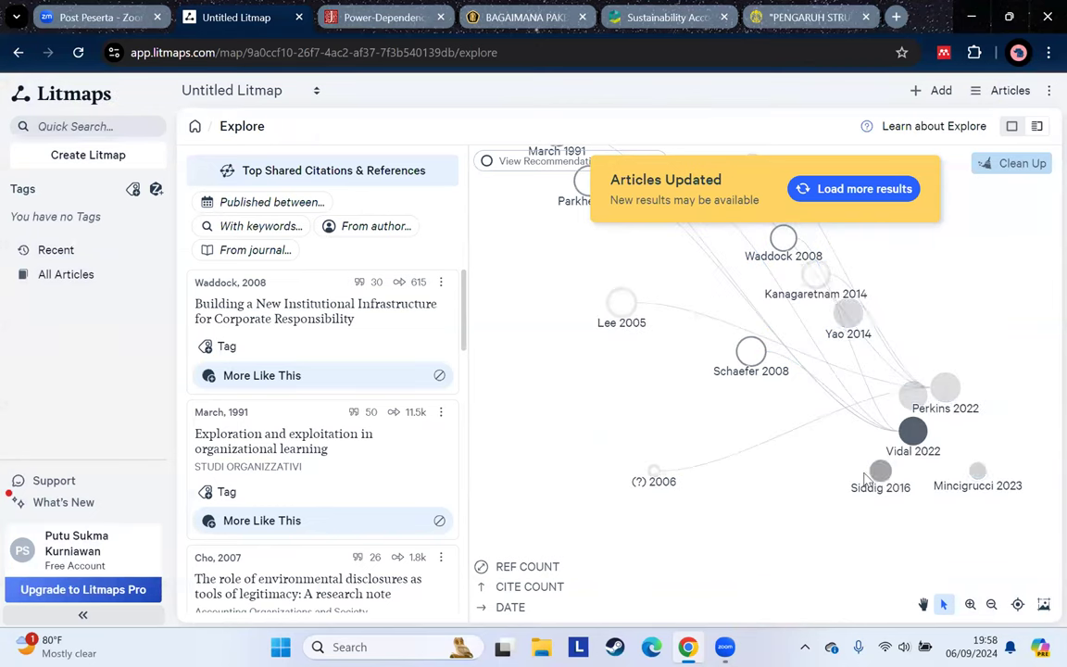
pyautogui.scroll(2, 850, 370)
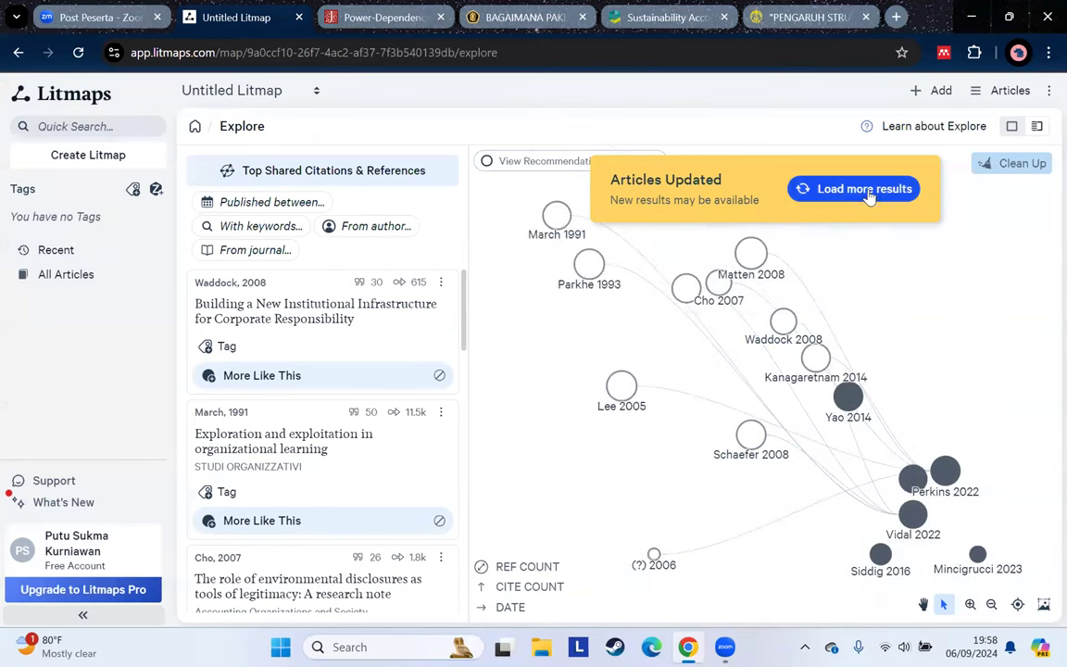
pyautogui.click(869, 194)
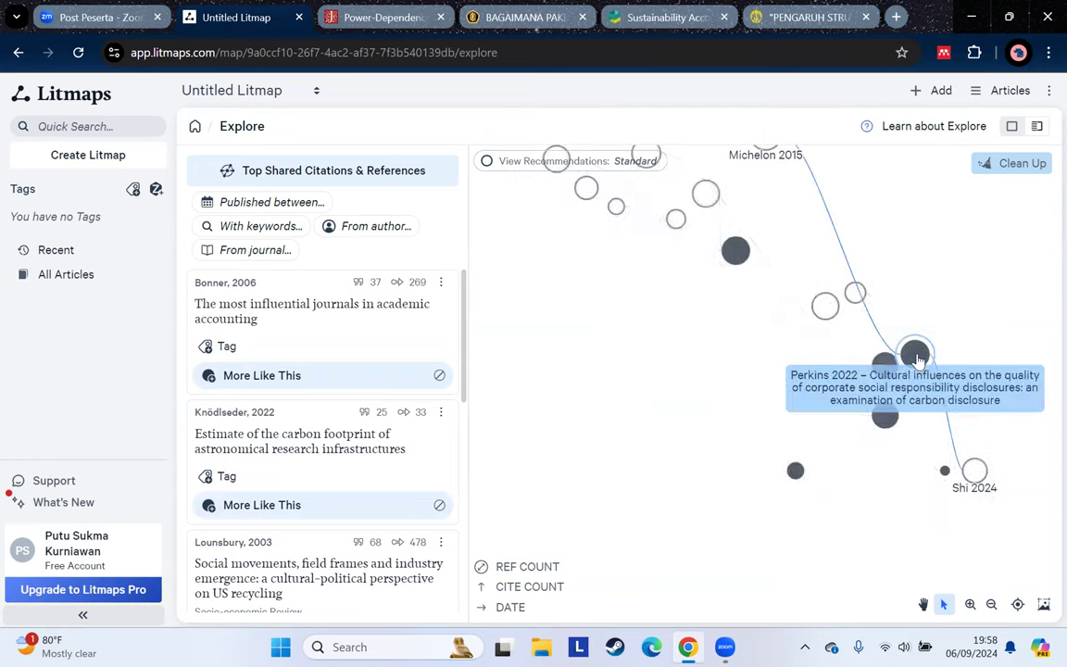
pyautogui.scroll(2, 859, 487)
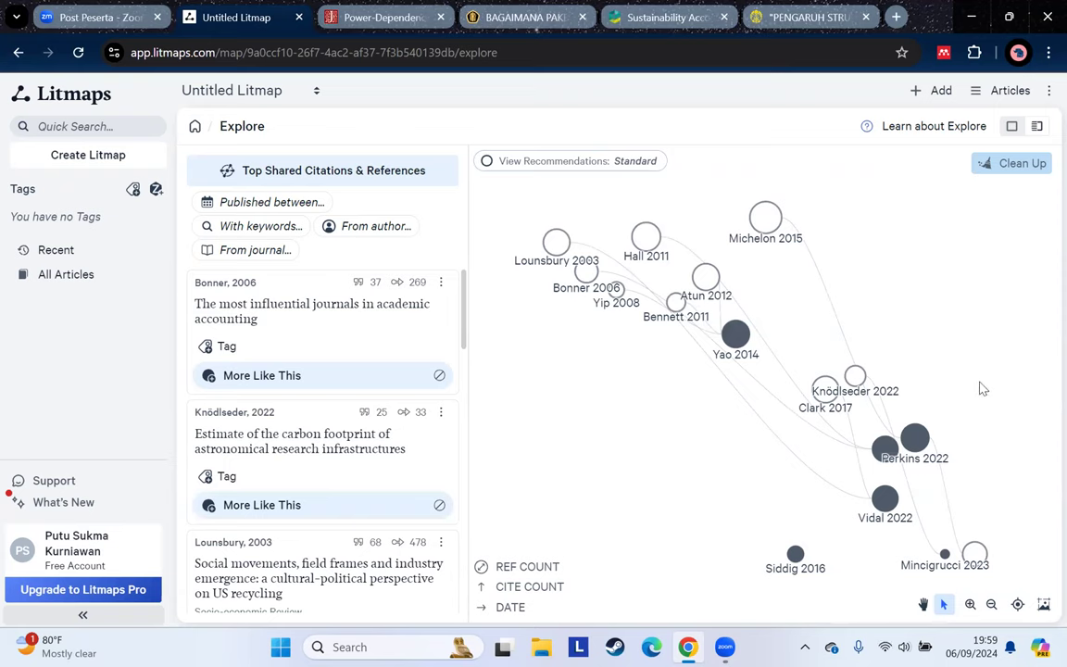
# Explore the 2003 article Social movements, field frames and industry emergence on a new Litmap, deleting the second-listed Untitled Litmap to make room
pyautogui.click(556, 244)
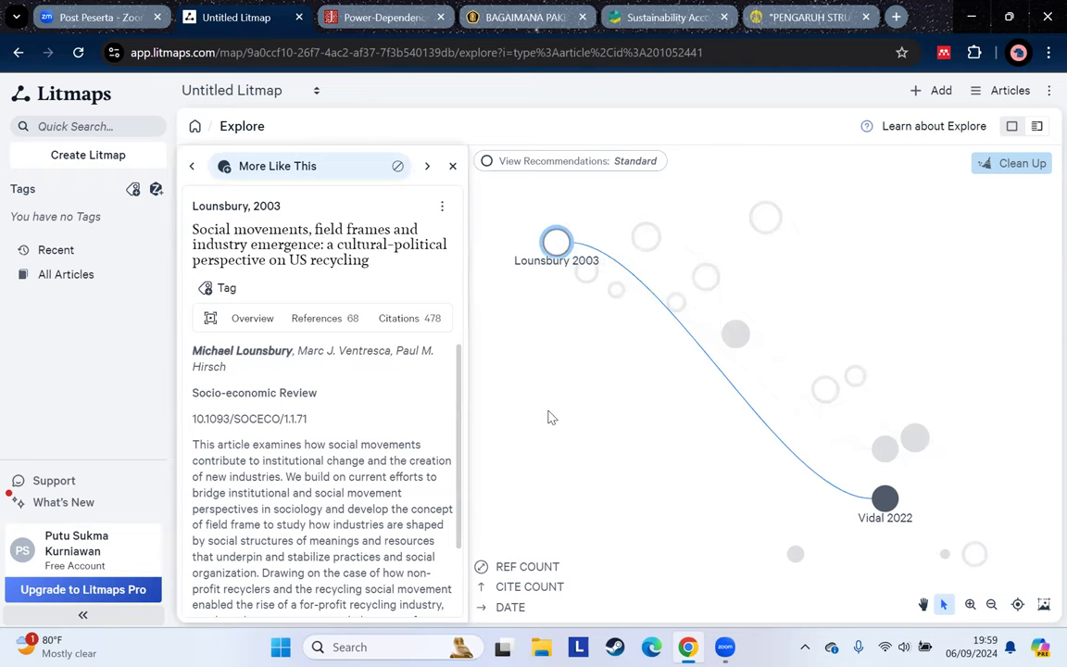
pyautogui.click(442, 206)
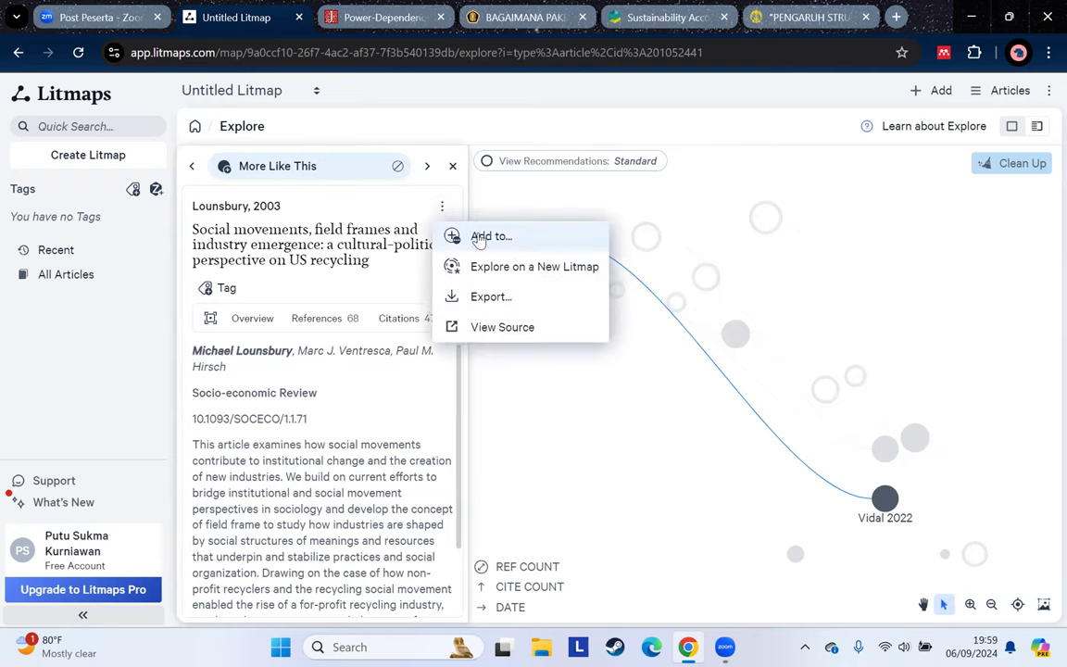
pyautogui.click(504, 269)
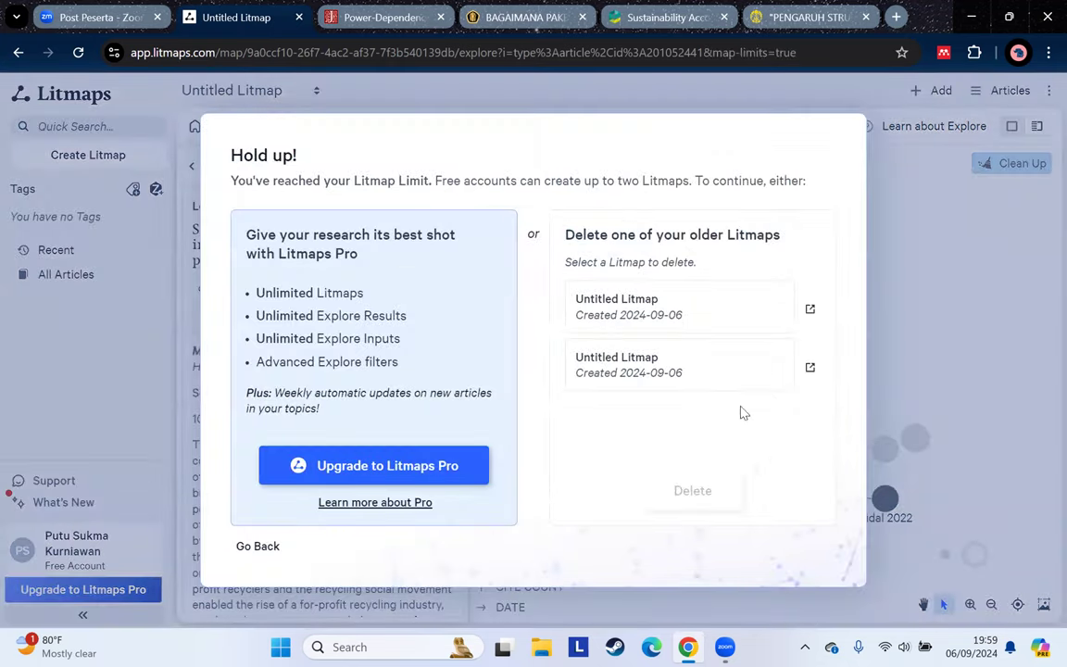
pyautogui.click(778, 368)
pyautogui.click(697, 494)
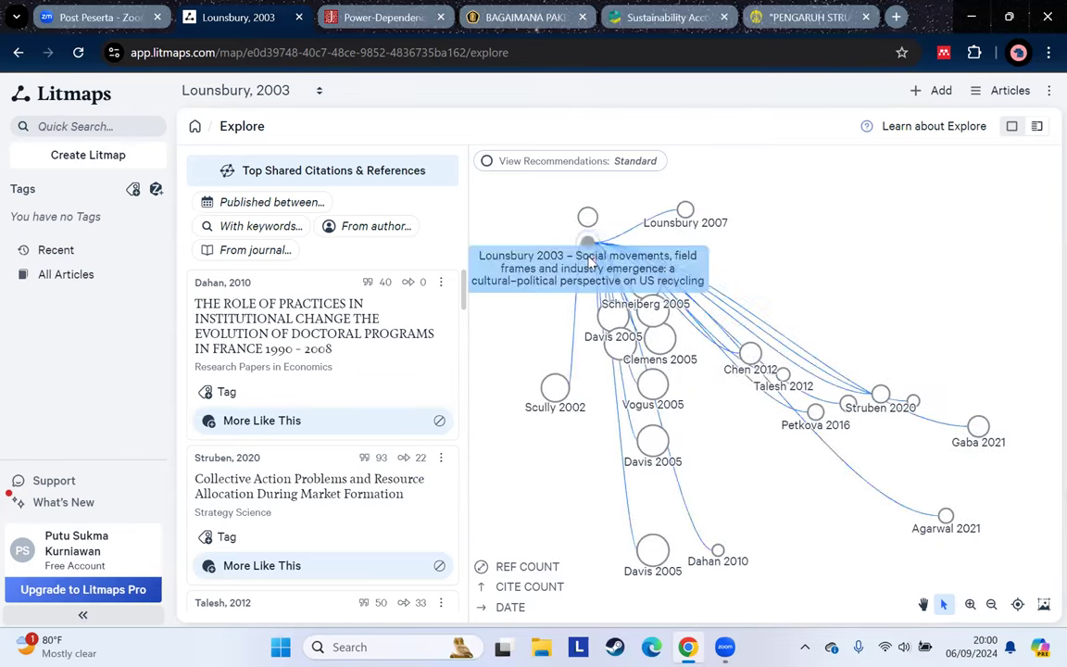
# Explore the 2002 article Subverting Our Stories of Subversion on a new Litmap, deleting the older Untitled Litmap to make room
pyautogui.click(558, 392)
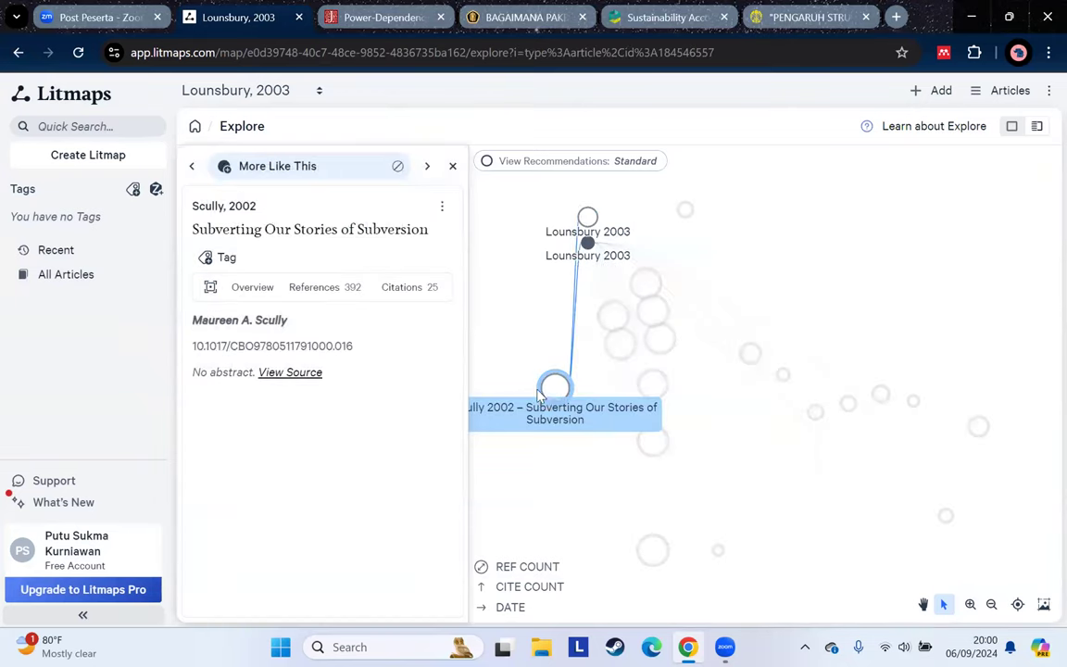
pyautogui.click(442, 205)
pyautogui.click(448, 264)
pyautogui.moveTo(748, 377)
pyautogui.click(777, 367)
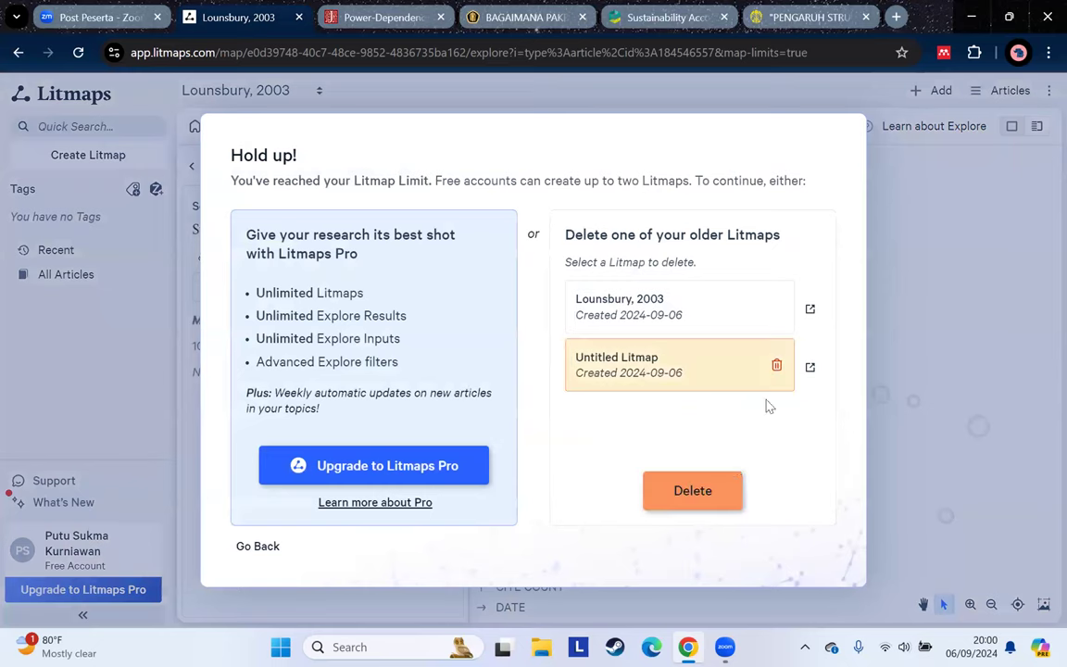
pyautogui.click(706, 494)
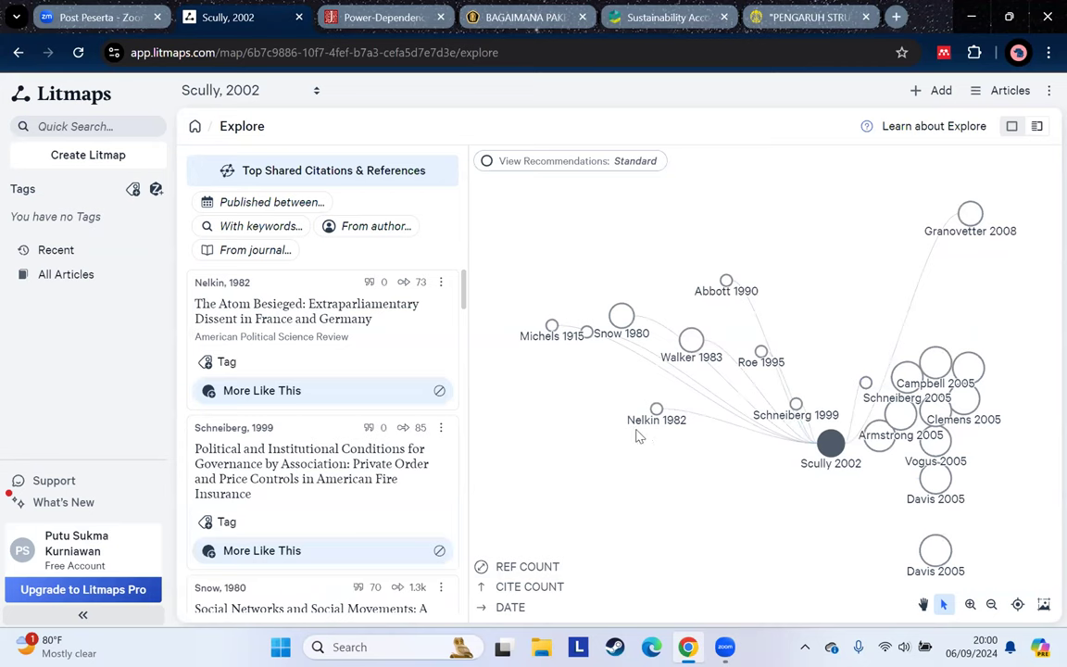
# Read the details of the 1915 article Political Parties on the map and look over its source page on EconPapers
pyautogui.click(552, 328)
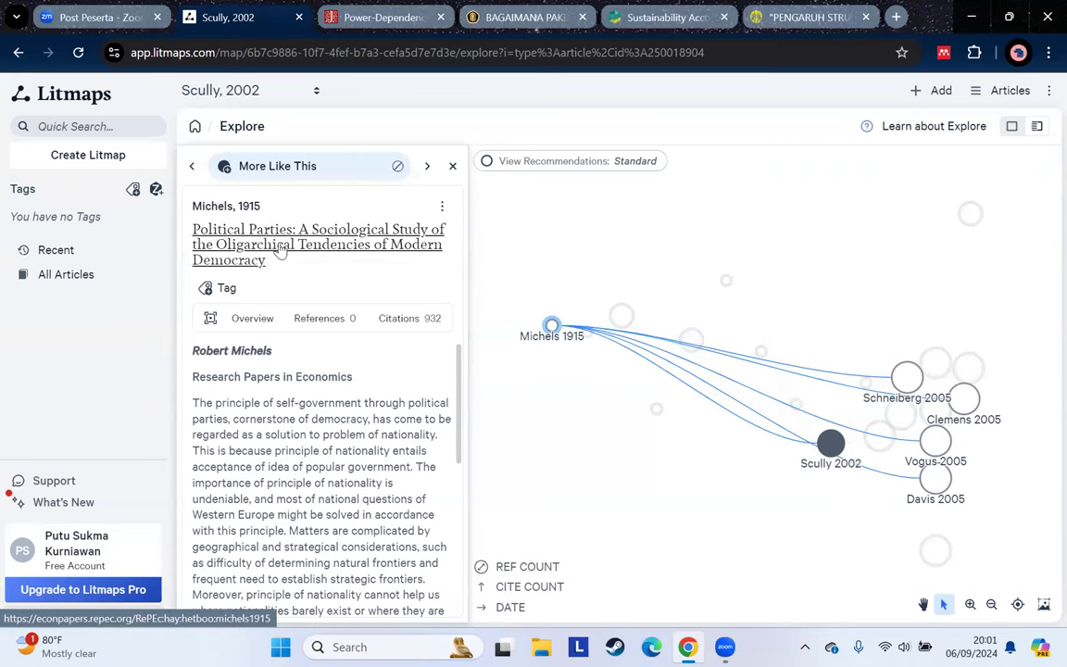
pyautogui.moveTo(466, 449); pyautogui.dragTo(456, 474)
pyautogui.click(521, 451)
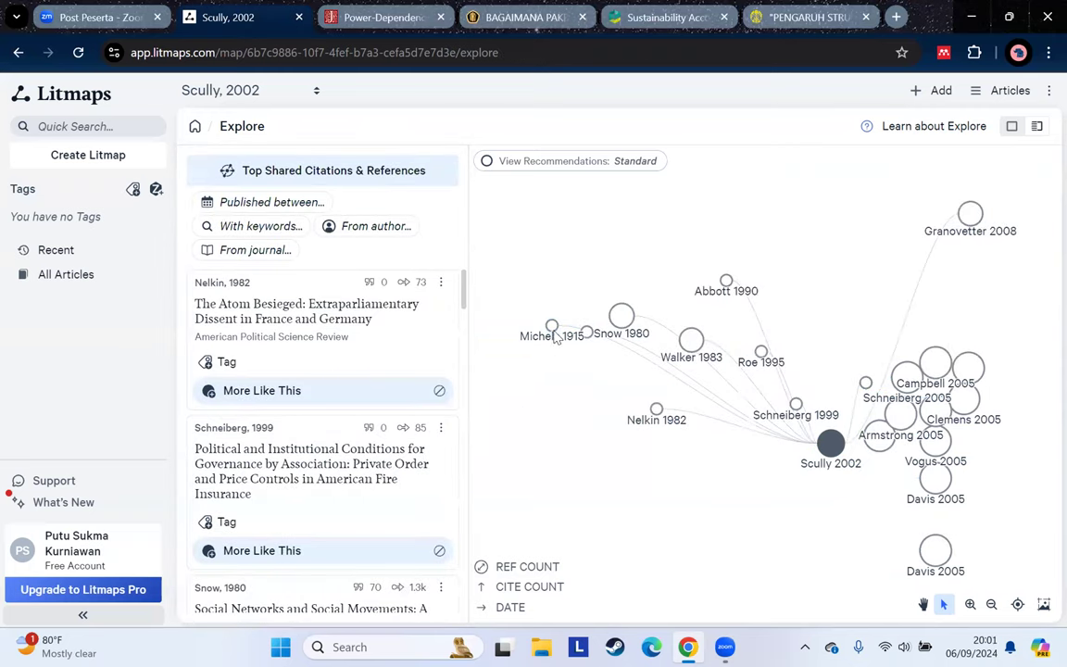
pyautogui.click(552, 326)
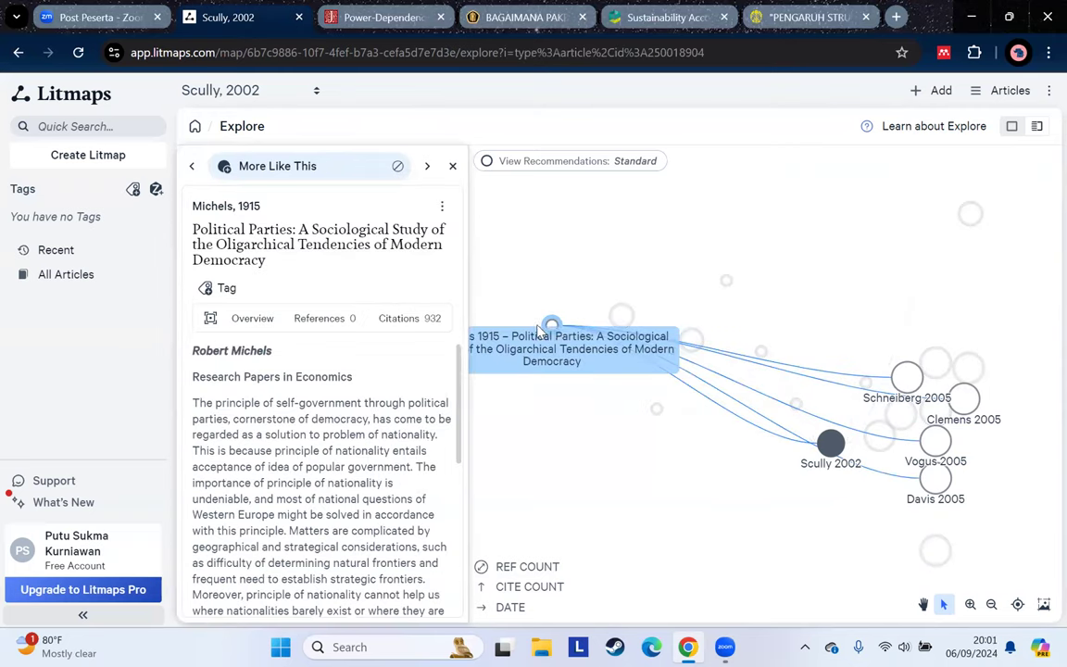
pyautogui.click(442, 206)
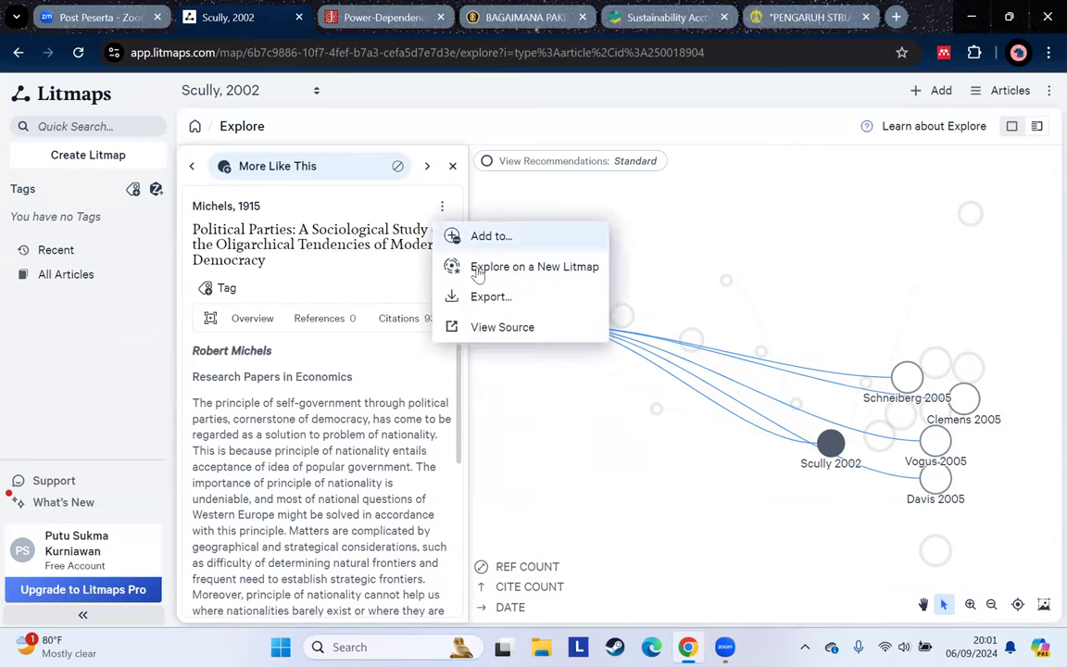
pyautogui.click(501, 330)
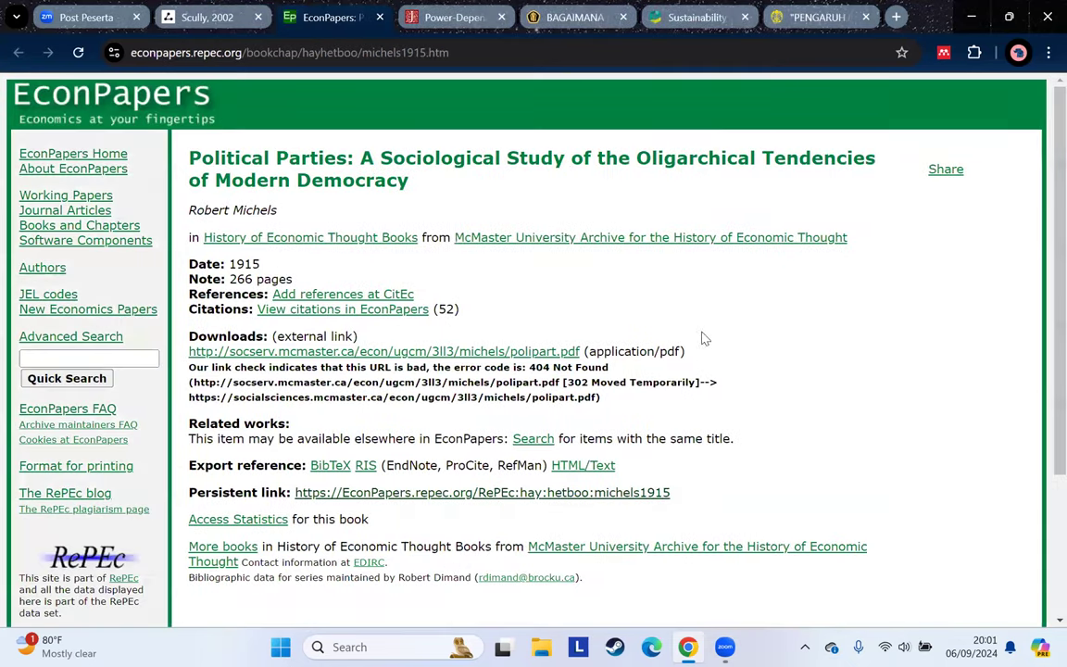
pyautogui.scroll(-3, 717, 315)
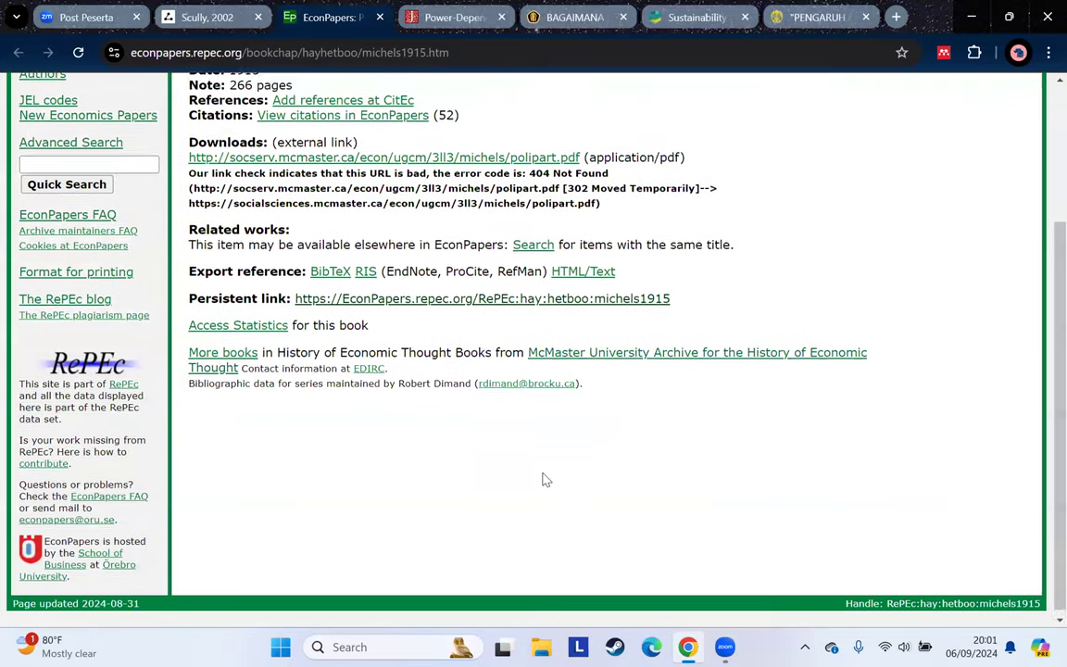
pyautogui.scroll(3, 545, 478)
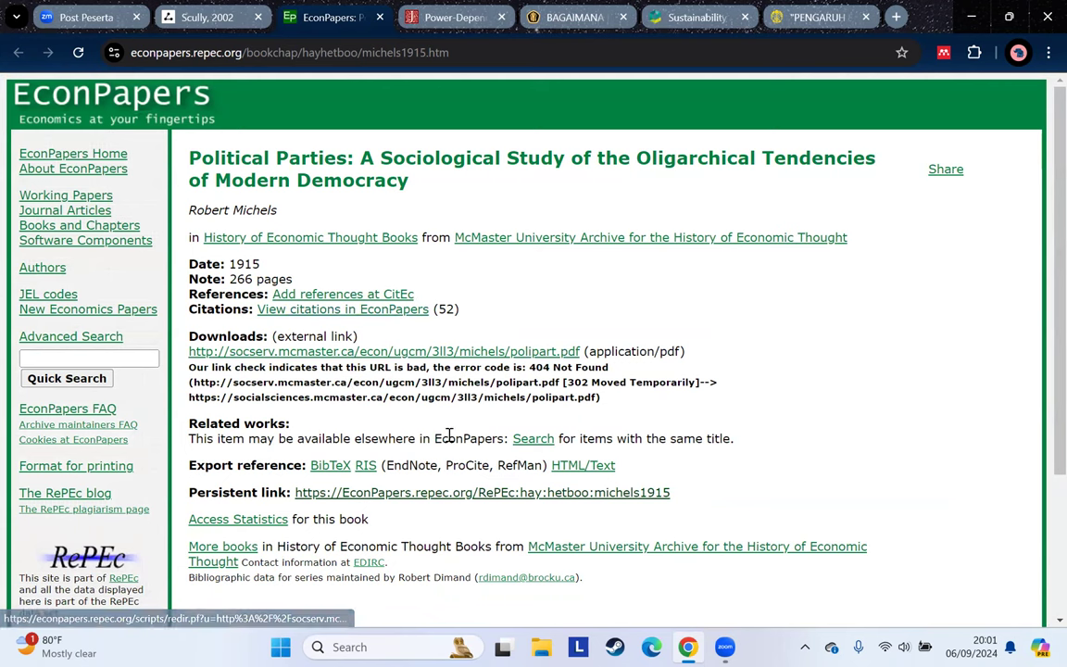
# Try to open the book's polipart.pdf download, and check the page count on its EconPapers record
pyautogui.click(429, 358)
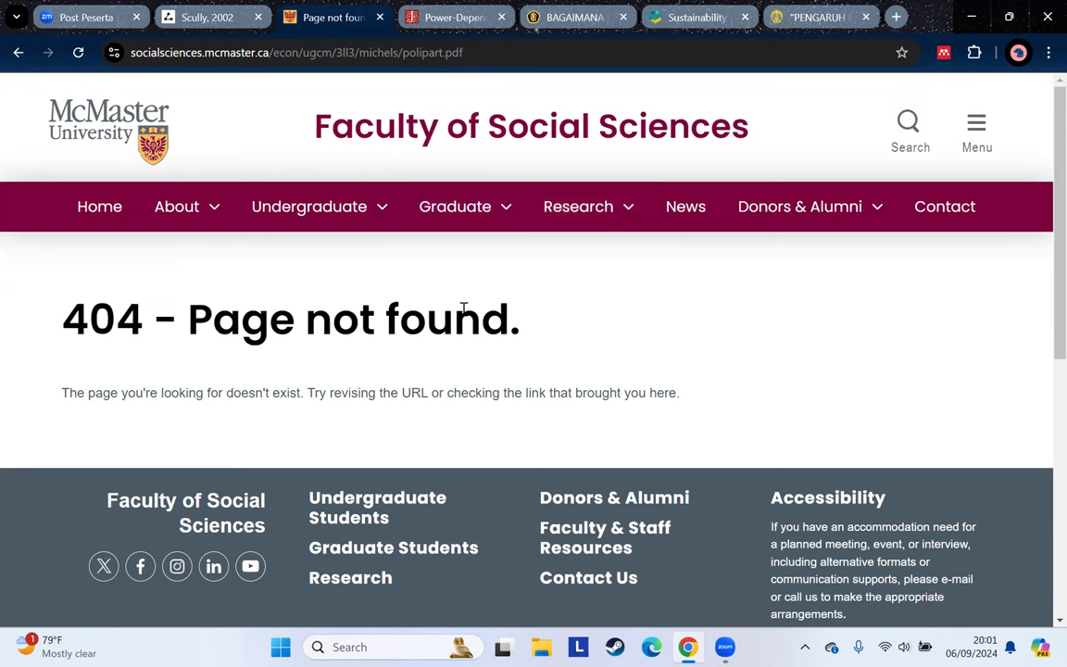
pyautogui.click(19, 52)
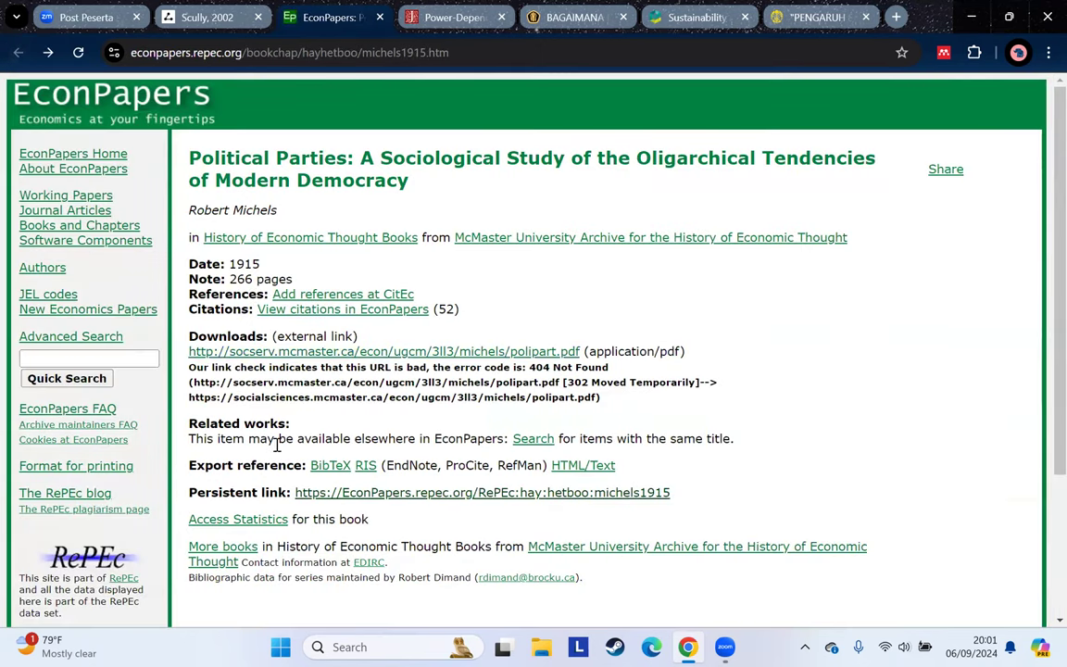
pyautogui.scroll(-1, 341, 473)
pyautogui.scroll(1, 351, 463)
pyautogui.moveTo(231, 279); pyautogui.dragTo(241, 278)
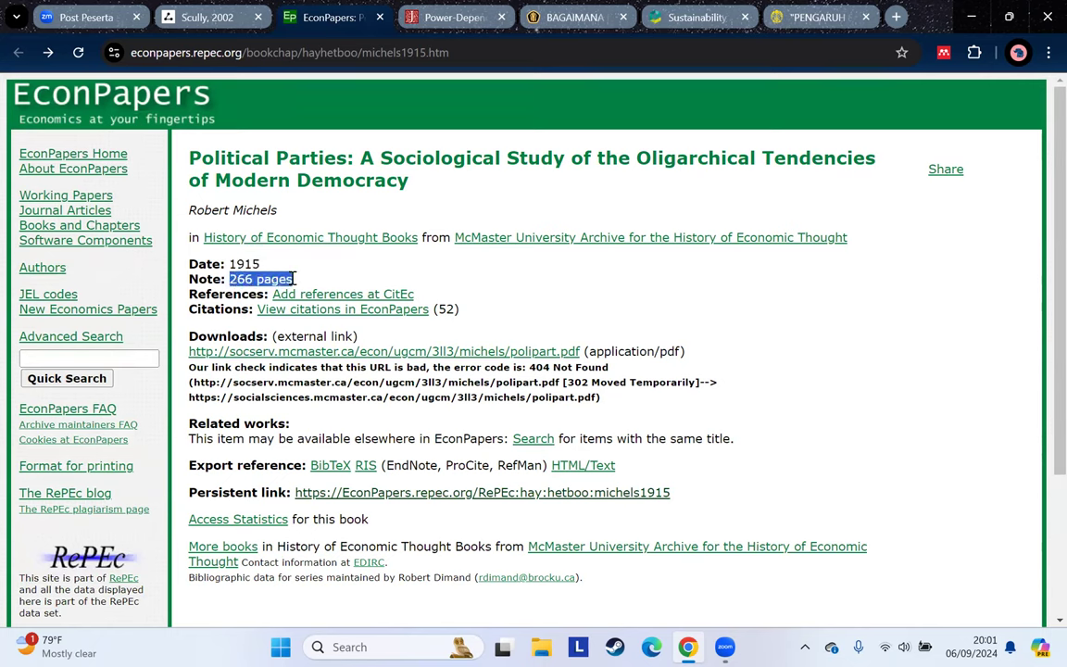
pyautogui.click(468, 285)
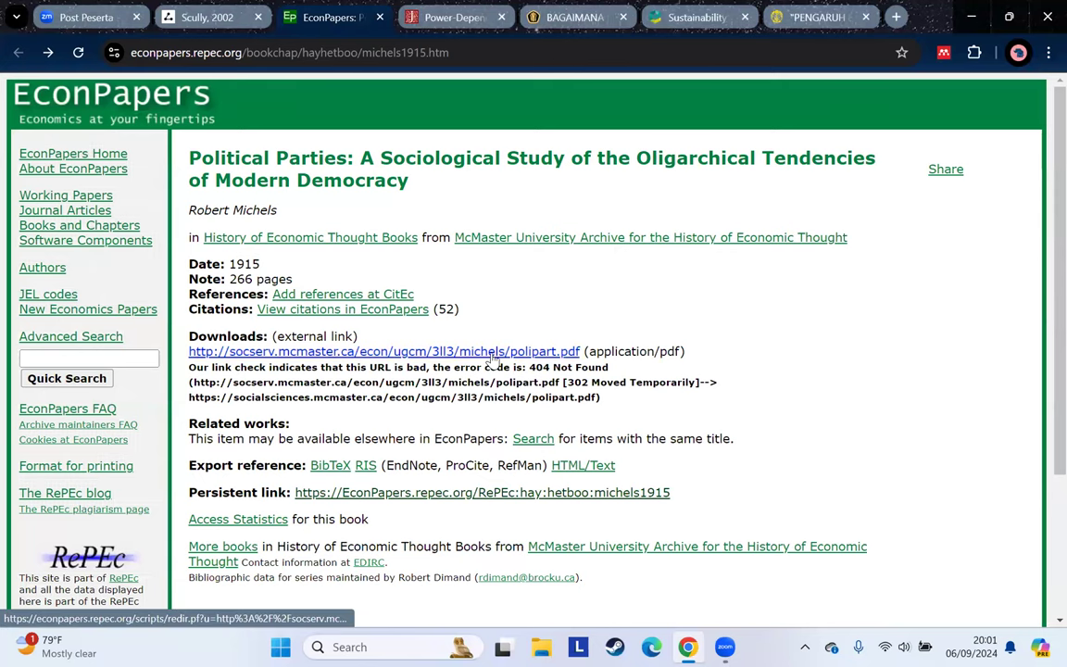
# Revisit the table of contents of the Emerald journal issue and return to the 2002 article's Litmap
pyautogui.hotkey('ctrl', 'shift', 'Tab')
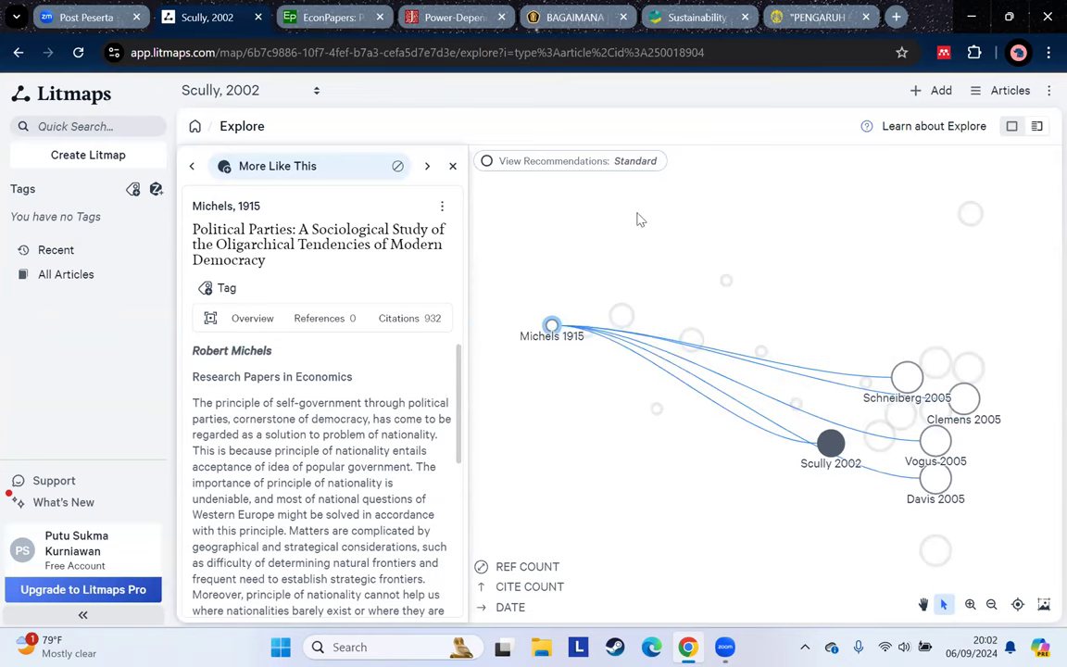
pyautogui.hotkey('ctrl', '6')
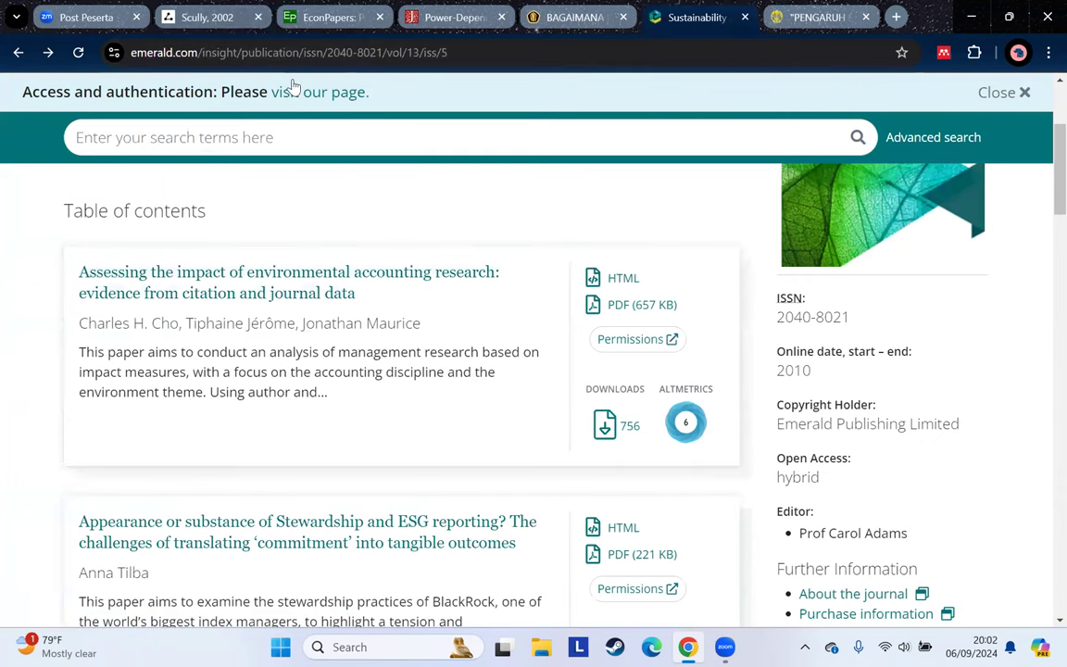
pyautogui.hotkey('ctrl', '2')
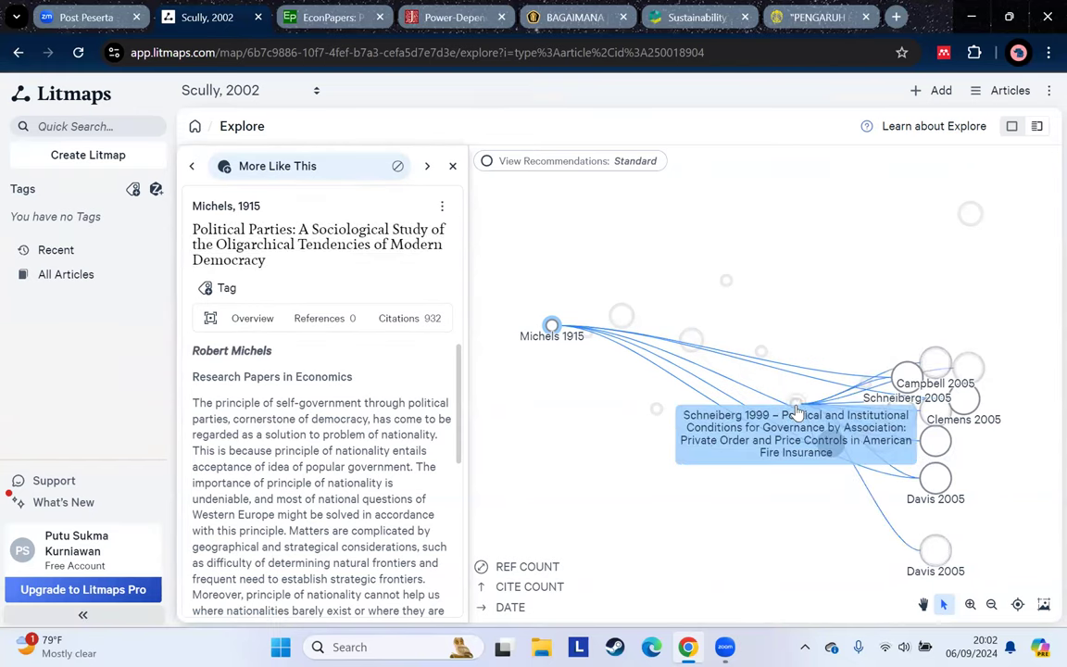
# Examine the connections of the central 2002 article and the linked articles from 1980, 1983, 1982, 1990 and 1995, finishing on the 2002 article
pyautogui.click(831, 445)
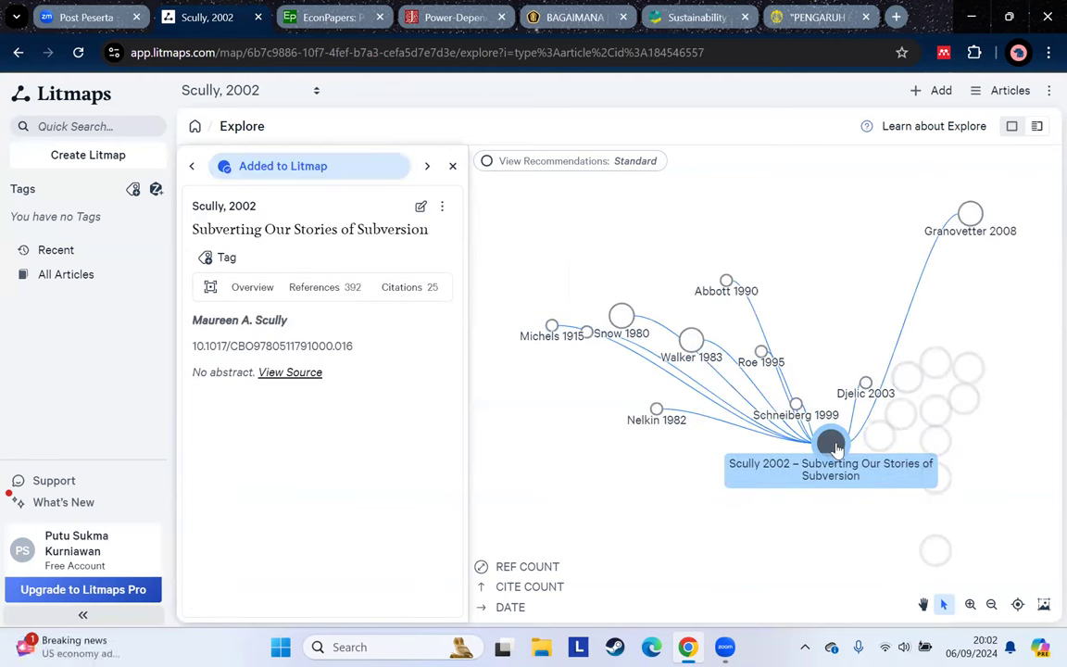
pyautogui.click(623, 315)
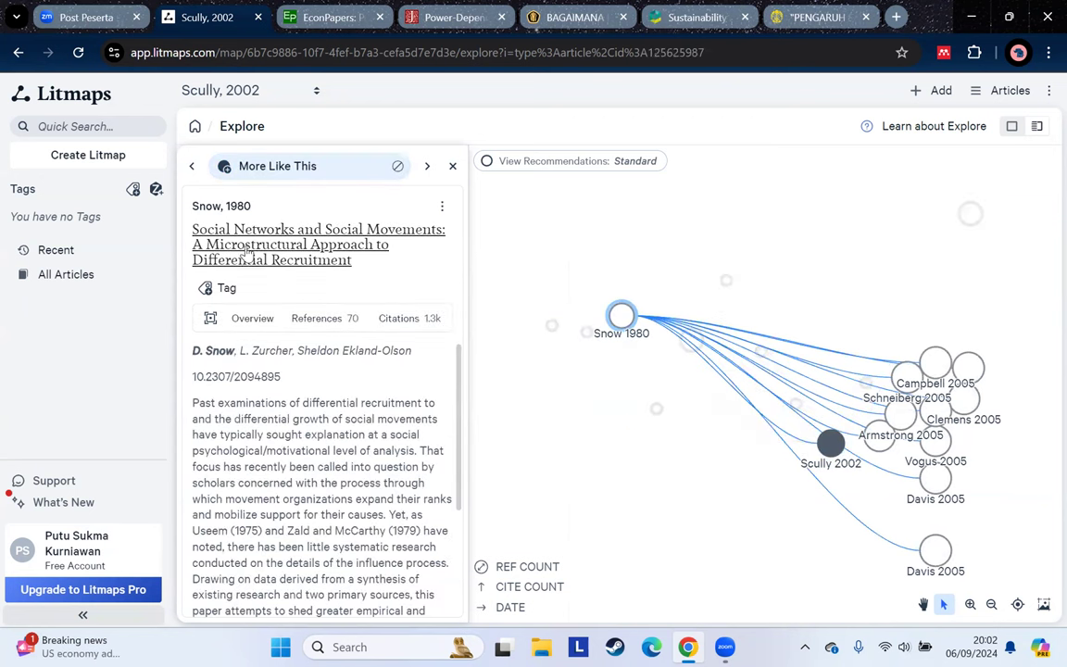
pyautogui.click(691, 341)
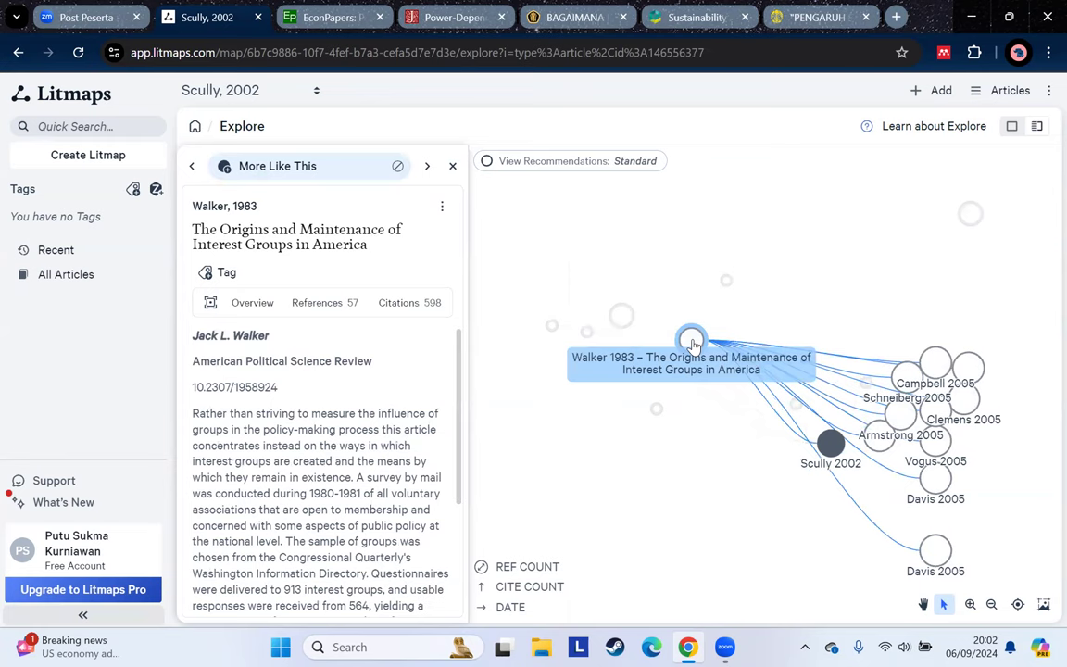
pyautogui.click(655, 409)
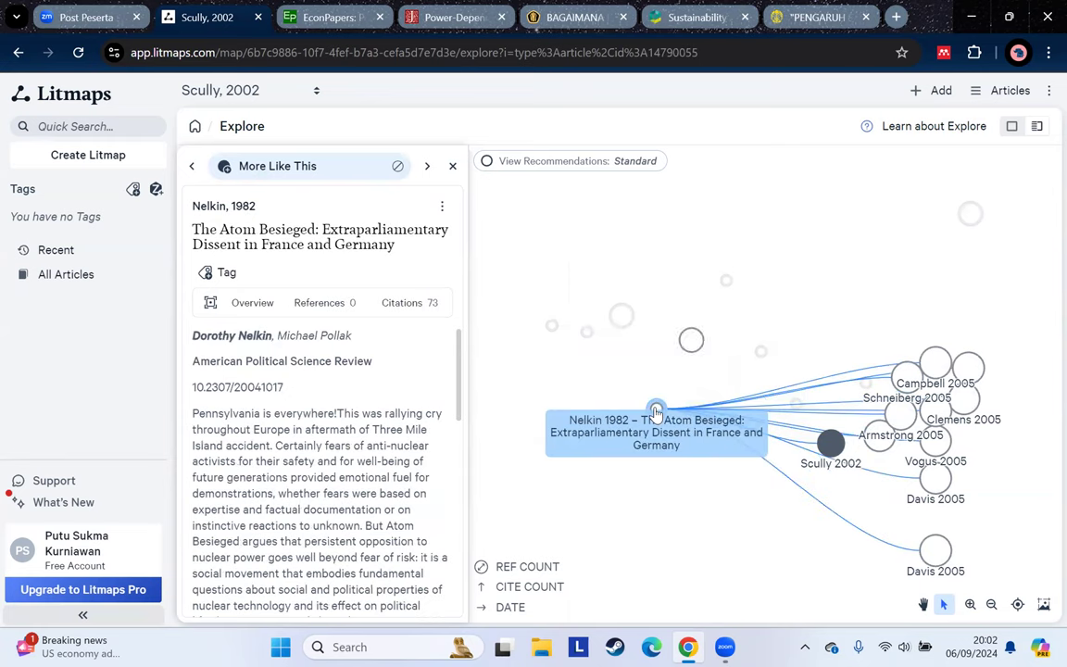
pyautogui.click(727, 280)
pyautogui.click(762, 352)
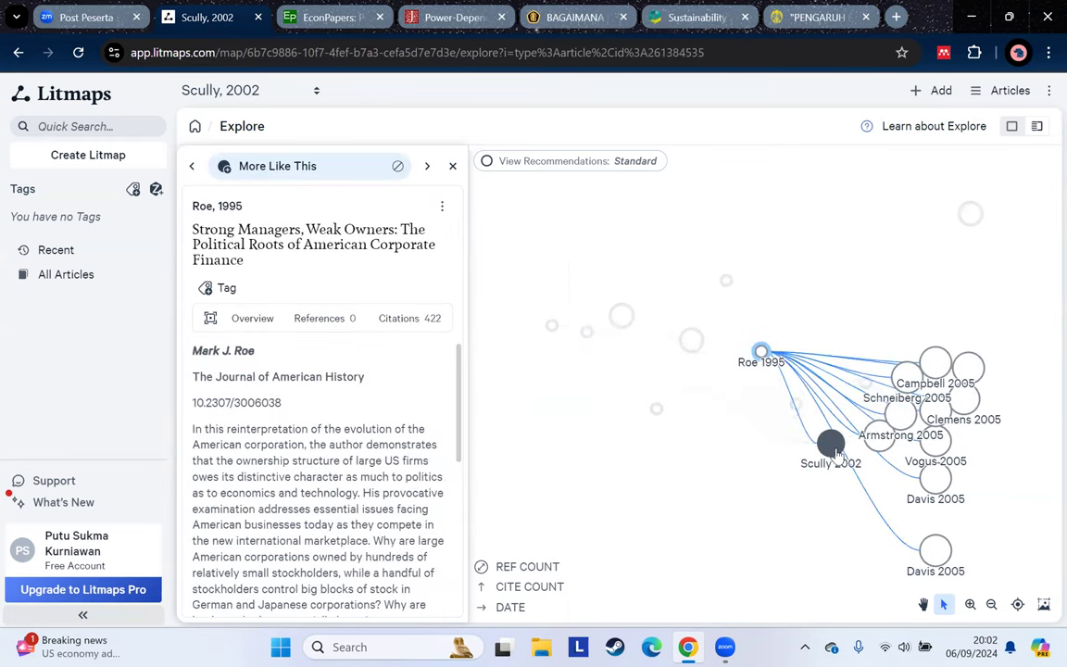
pyautogui.click(831, 444)
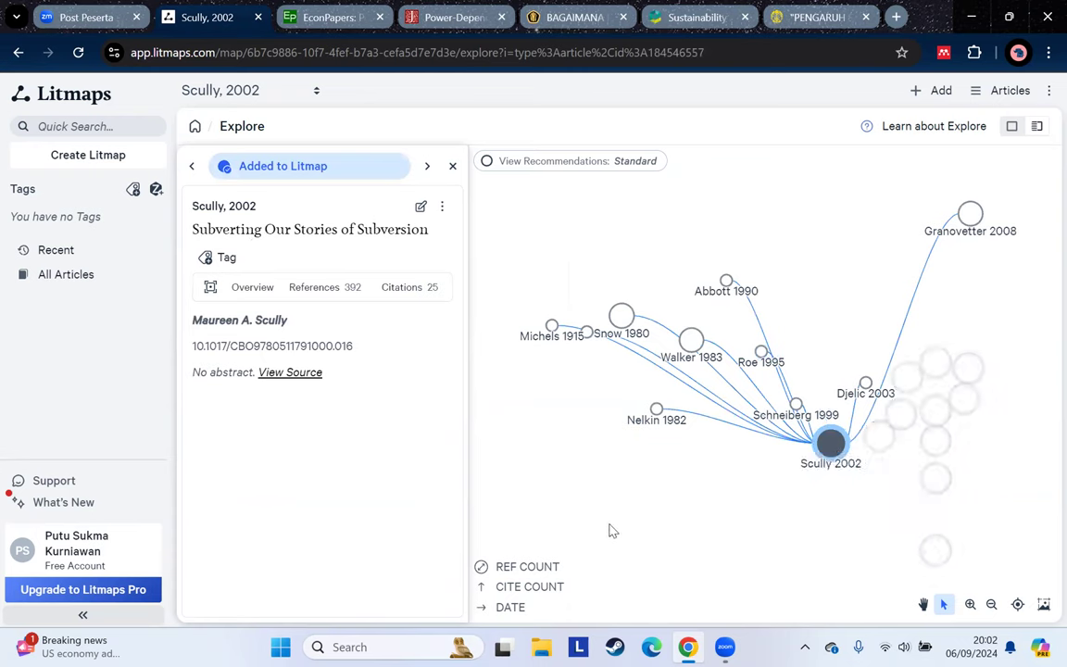